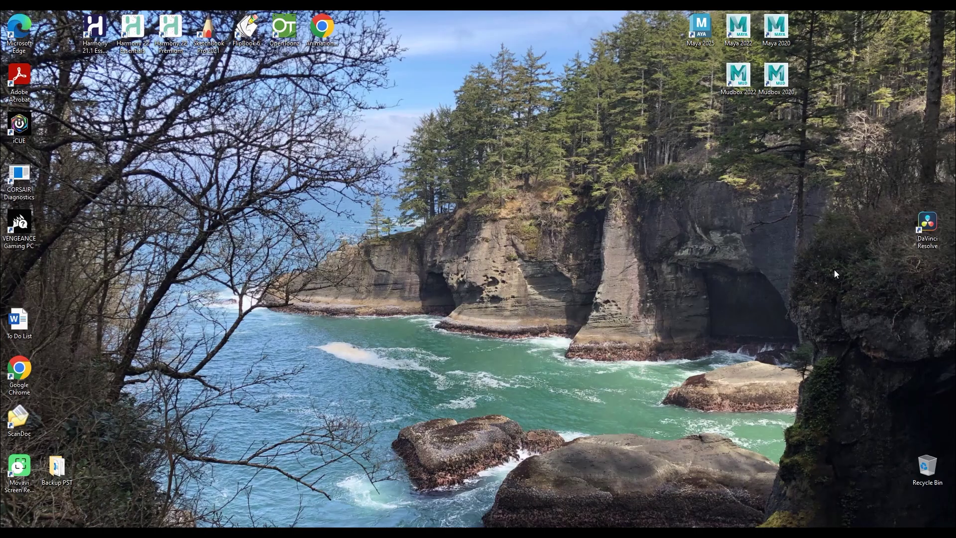
Step: Launch Maya 2025, disable showing the Home Screen on startup, enter the main interface, and restart the program
{"action": "double_click", "coordinate": [700, 27]}
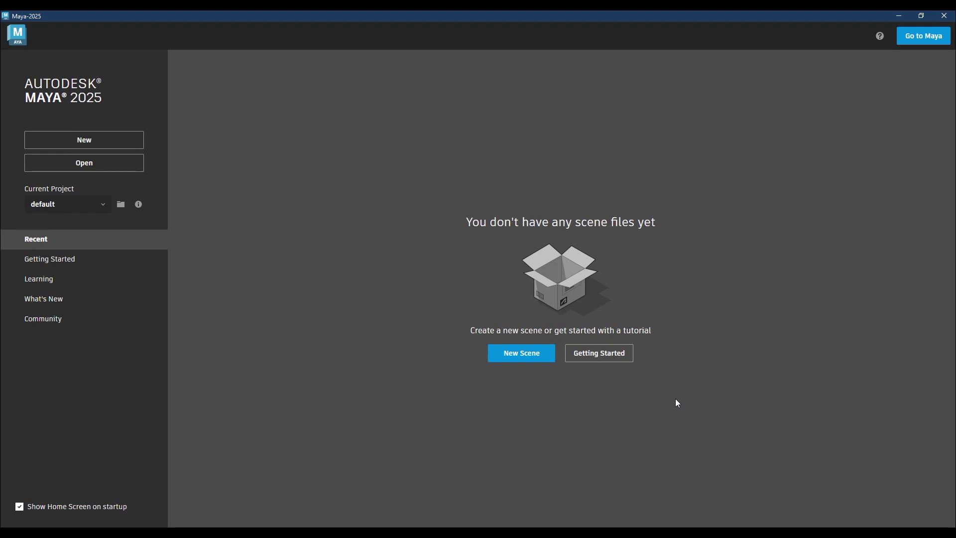
{"action": "left_click", "coordinate": [20, 507]}
{"action": "left_click", "coordinate": [21, 508]}
{"action": "left_click", "coordinate": [23, 507]}
{"action": "left_click", "coordinate": [902, 44]}
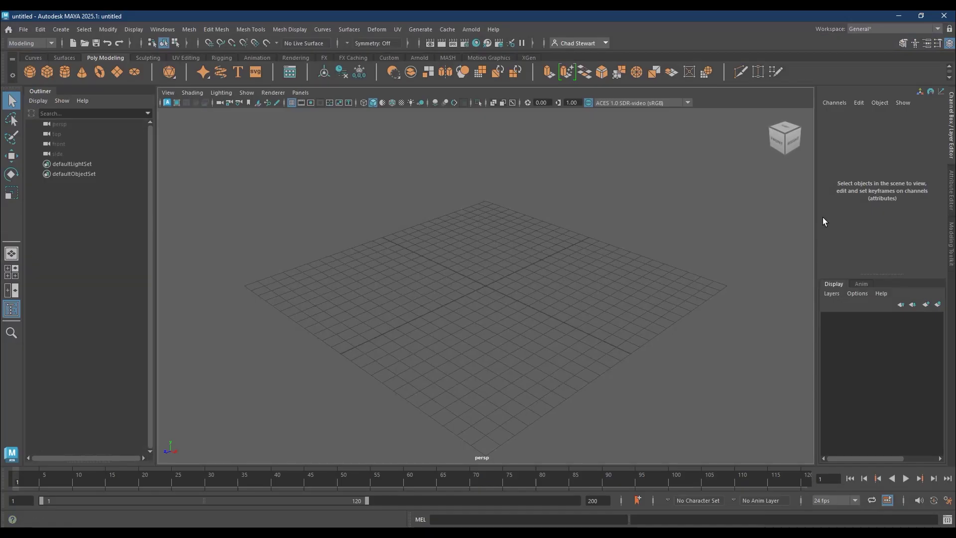
{"action": "left_click", "coordinate": [944, 16]}
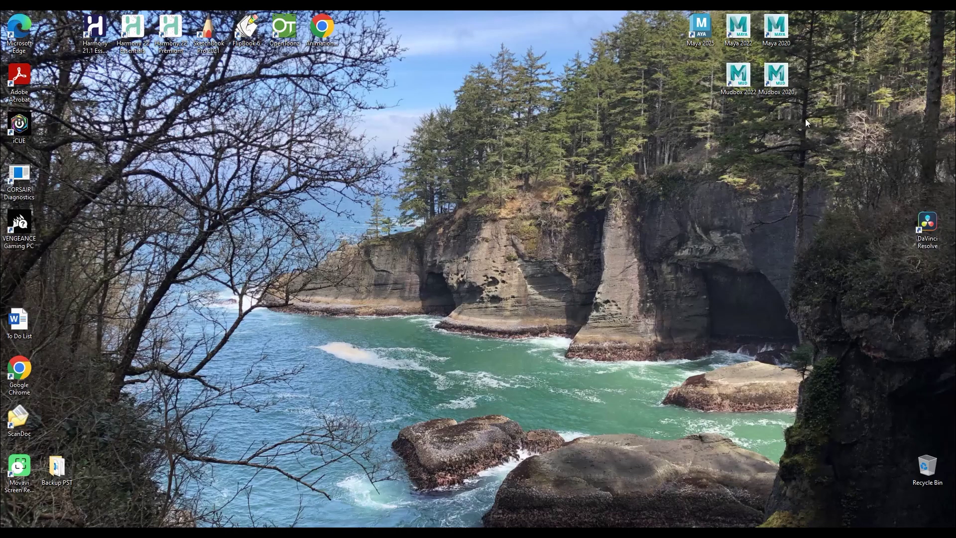
{"action": "double_click", "coordinate": [701, 33]}
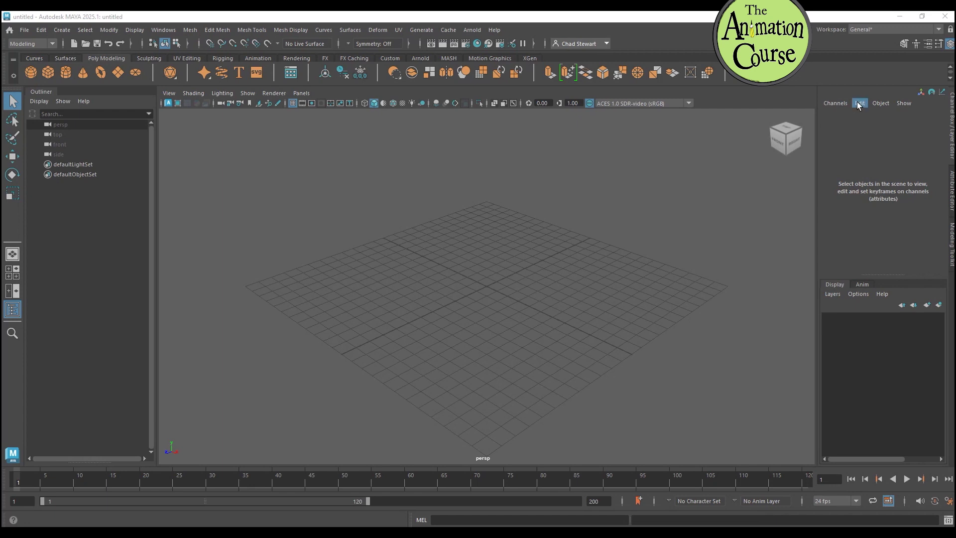
Step: Preview the Animation and UV Editing workspaces and return to the General workspace
{"action": "left_click", "coordinate": [940, 30]}
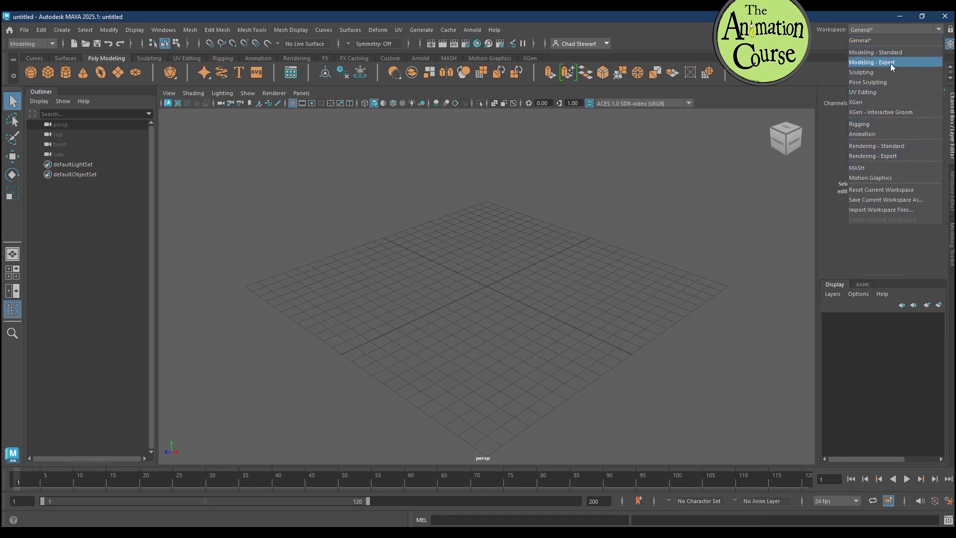
{"action": "left_click", "coordinate": [882, 133]}
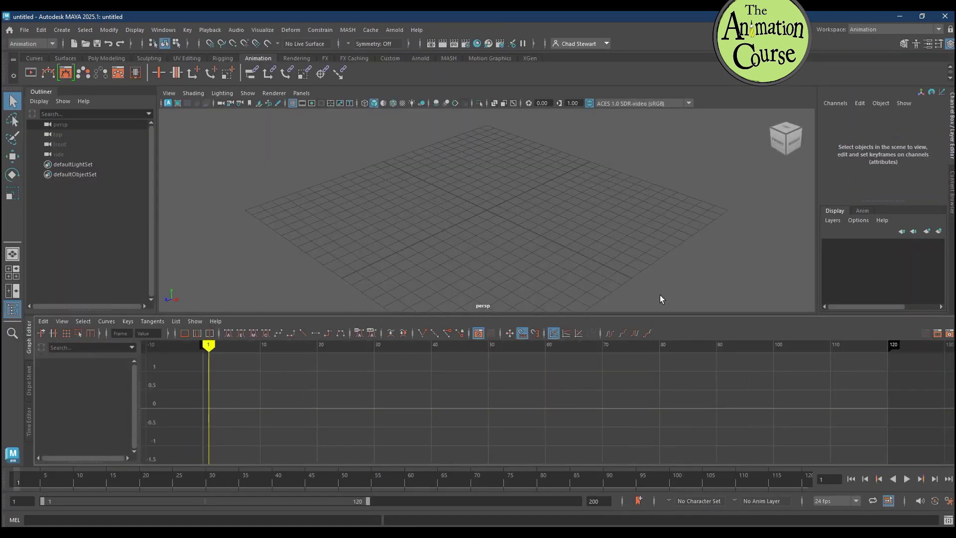
{"action": "left_click", "coordinate": [938, 29]}
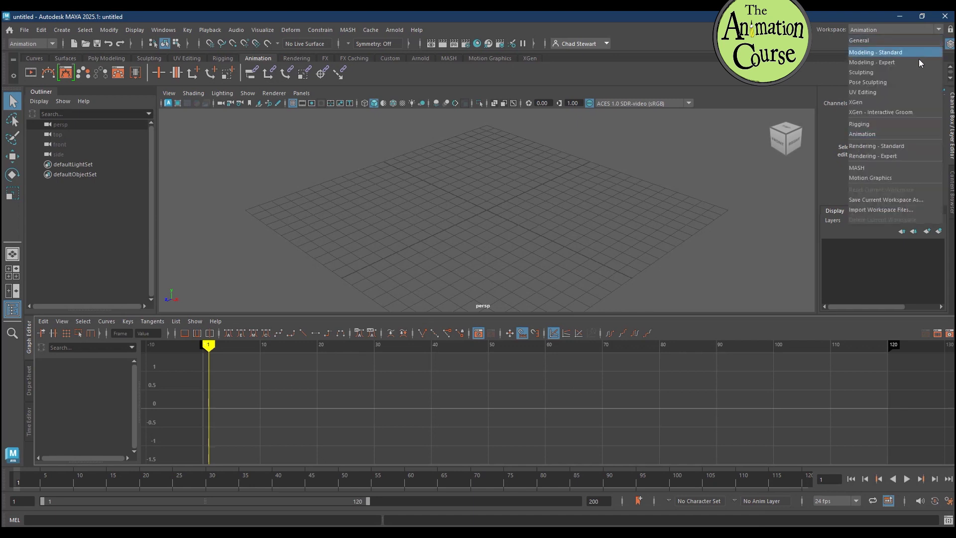
{"action": "left_click", "coordinate": [888, 92]}
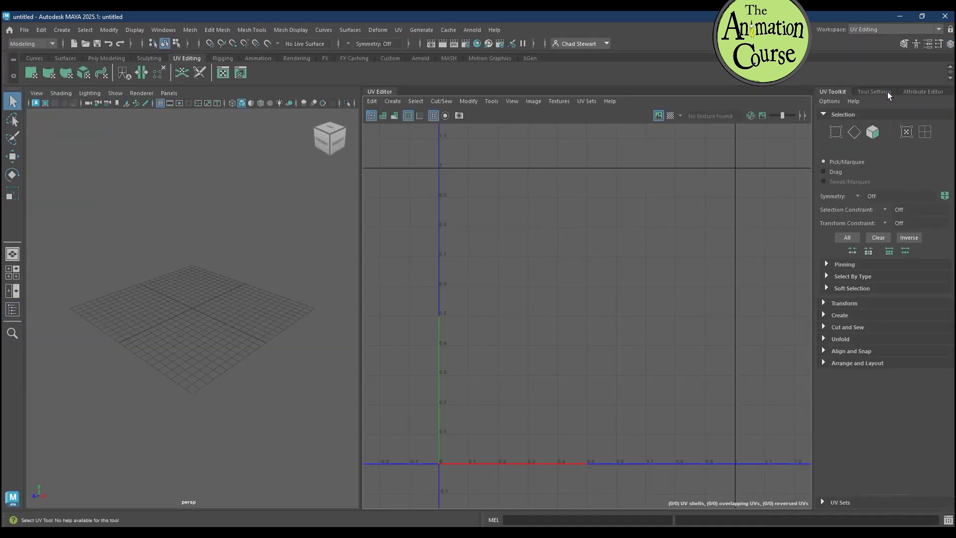
{"action": "left_click", "coordinate": [938, 29]}
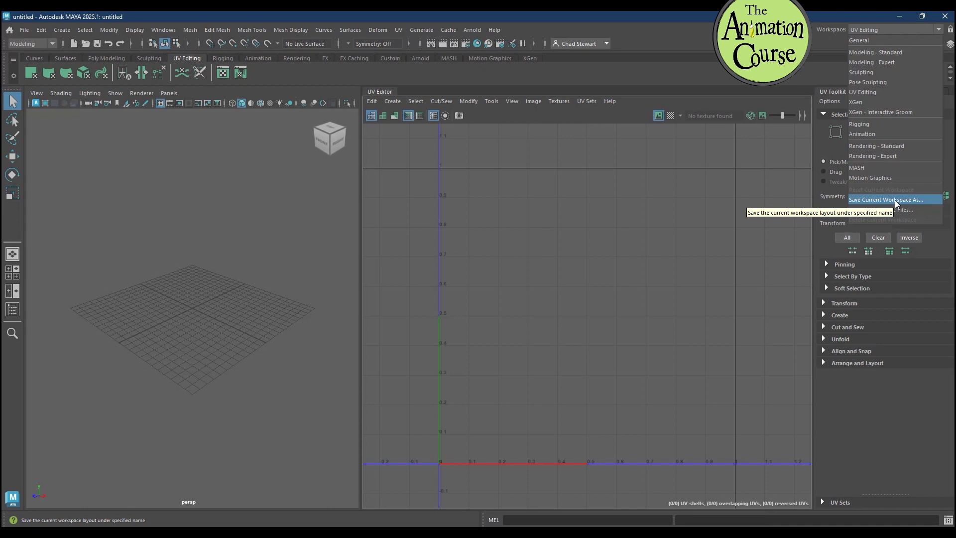
{"action": "left_click", "coordinate": [879, 43]}
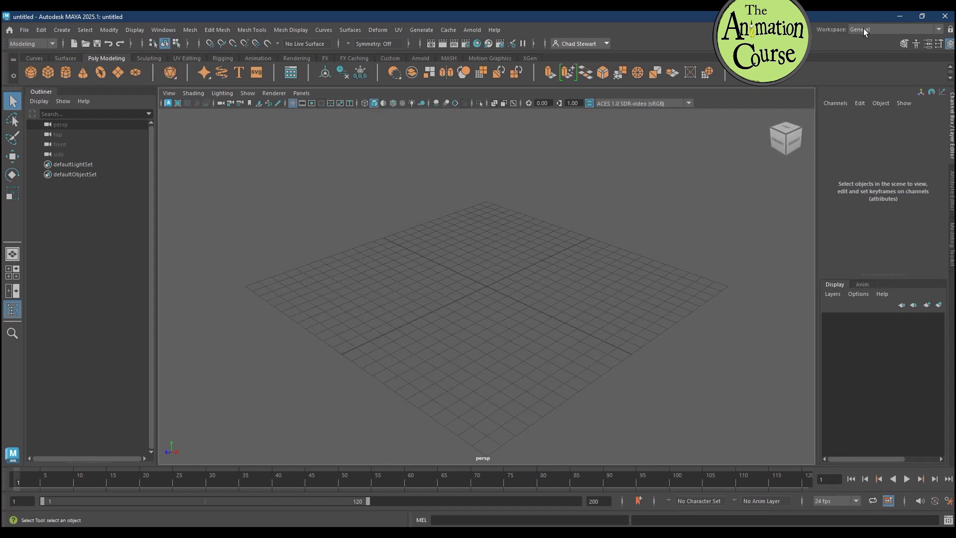
Step: Undock the Outliner, dock it as a tab beside the Modeling Toolkit, and bring the Channel Box back to the front
{"action": "left_click_drag", "start_coordinate": [43, 89], "coordinate": [471, 148]}
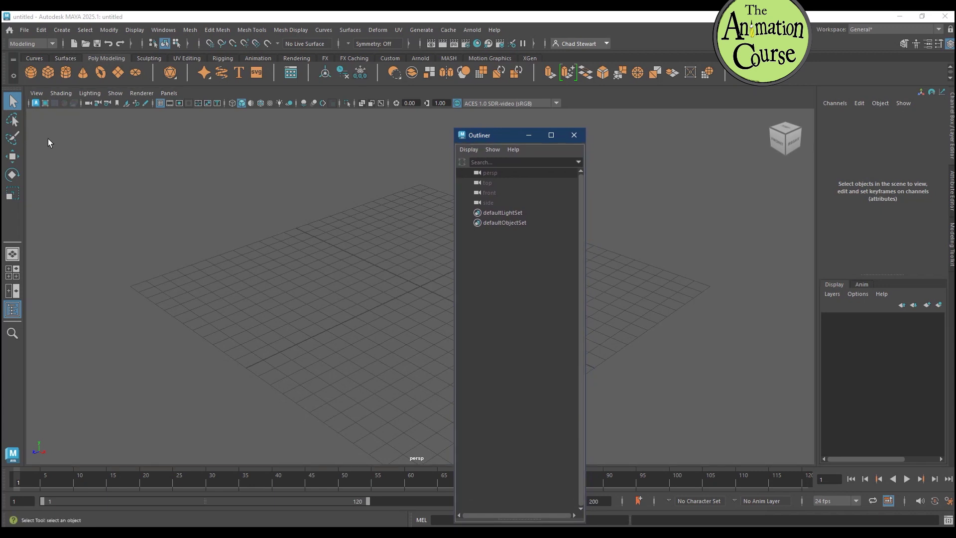
{"action": "left_click_drag", "start_coordinate": [486, 135], "coordinate": [952, 288]}
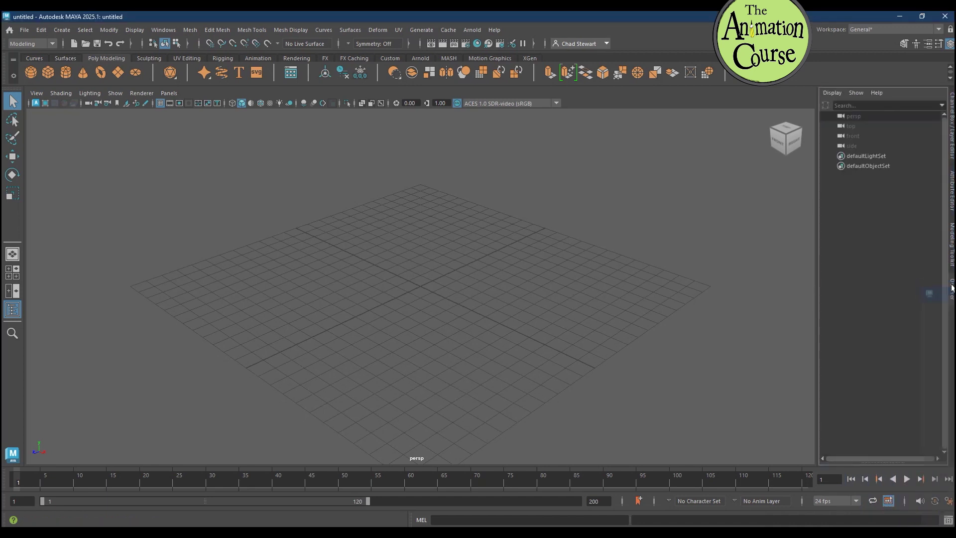
{"action": "left_click", "coordinate": [952, 289]}
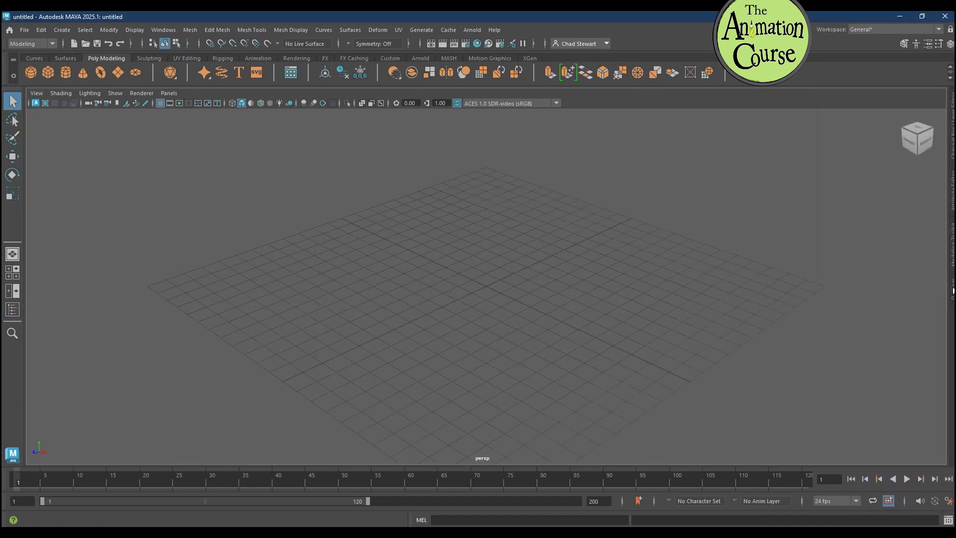
{"action": "left_click", "coordinate": [952, 285]}
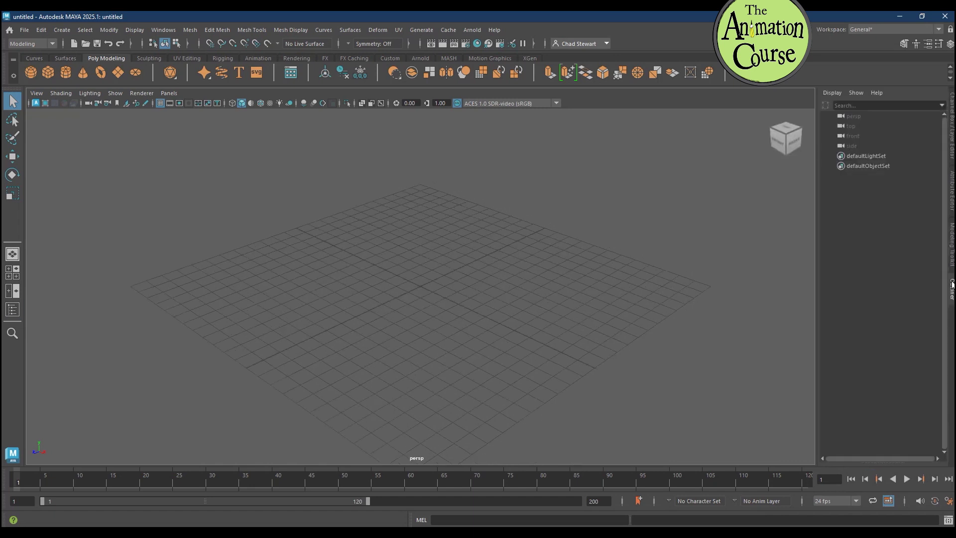
{"action": "left_click", "coordinate": [951, 114]}
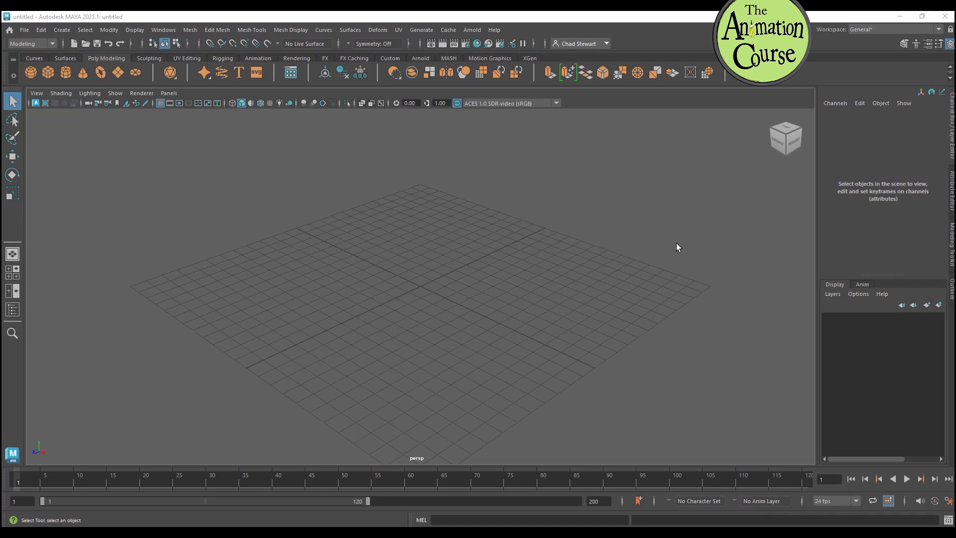
Step: Switch to the Animation workspace and back to General to check the customized layout, and examine the workspace reset option
{"action": "left_click", "coordinate": [939, 30]}
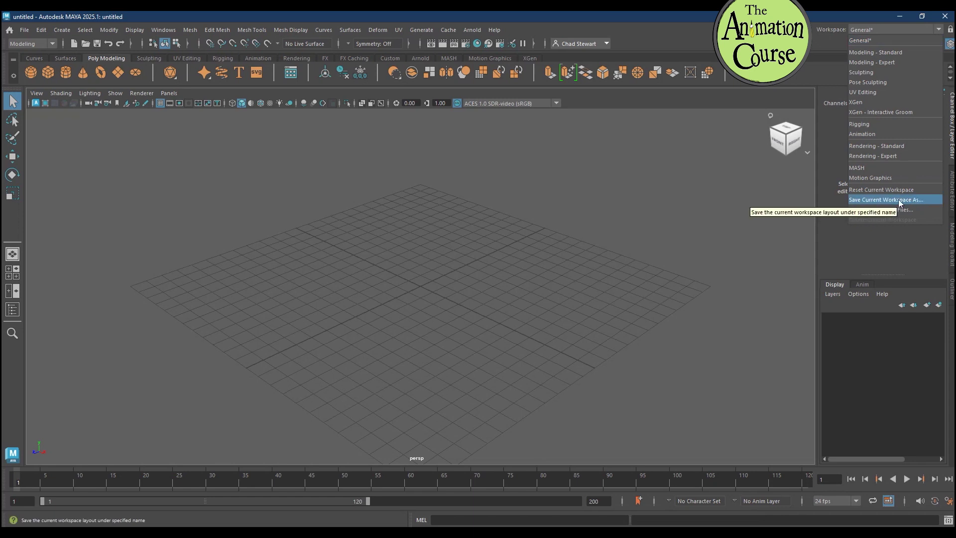
{"action": "left_click", "coordinate": [882, 134]}
{"action": "left_click", "coordinate": [923, 29]}
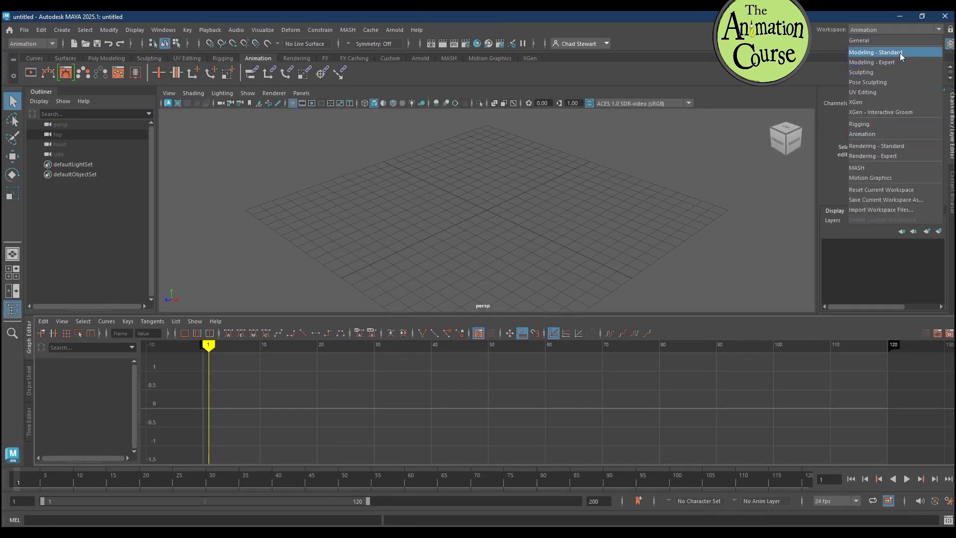
{"action": "left_click", "coordinate": [888, 39]}
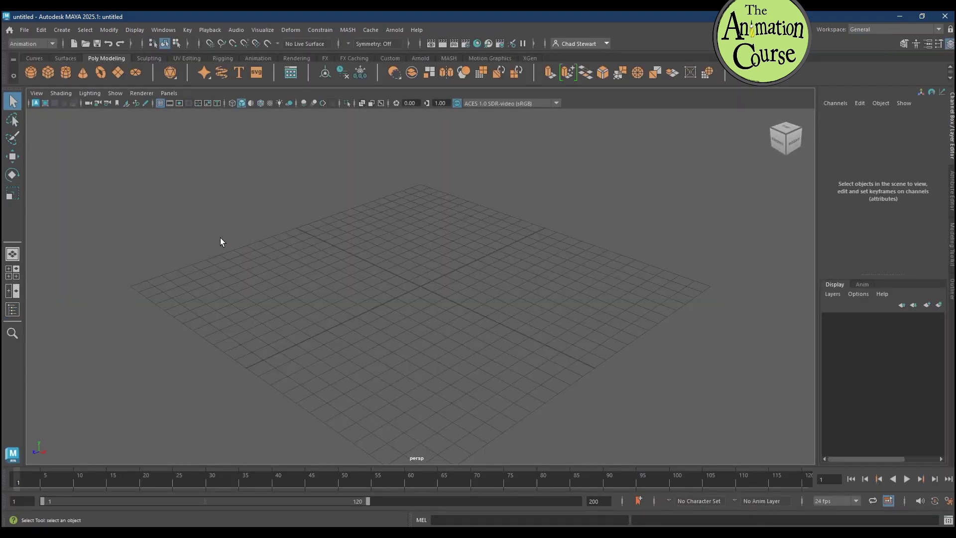
{"action": "left_click", "coordinate": [940, 30]}
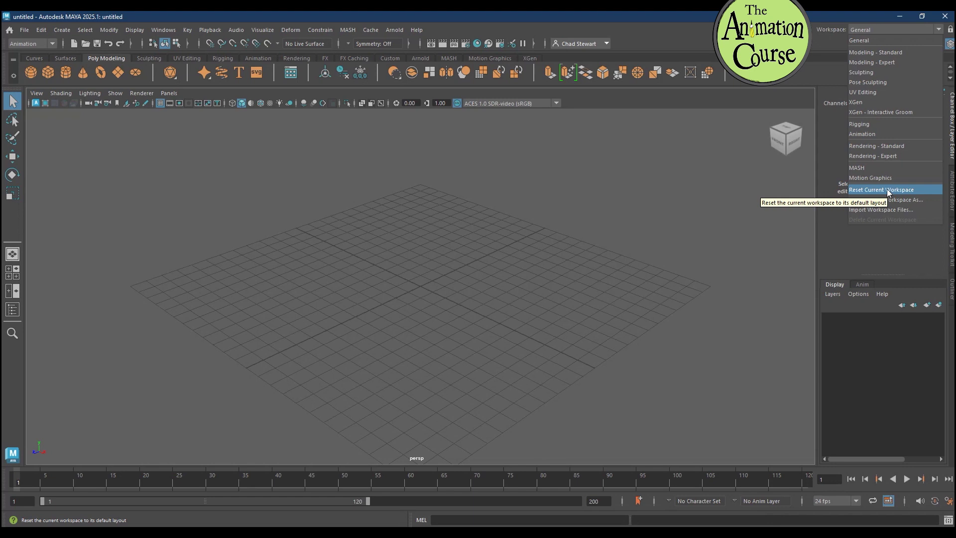
{"action": "left_click", "coordinate": [689, 226]}
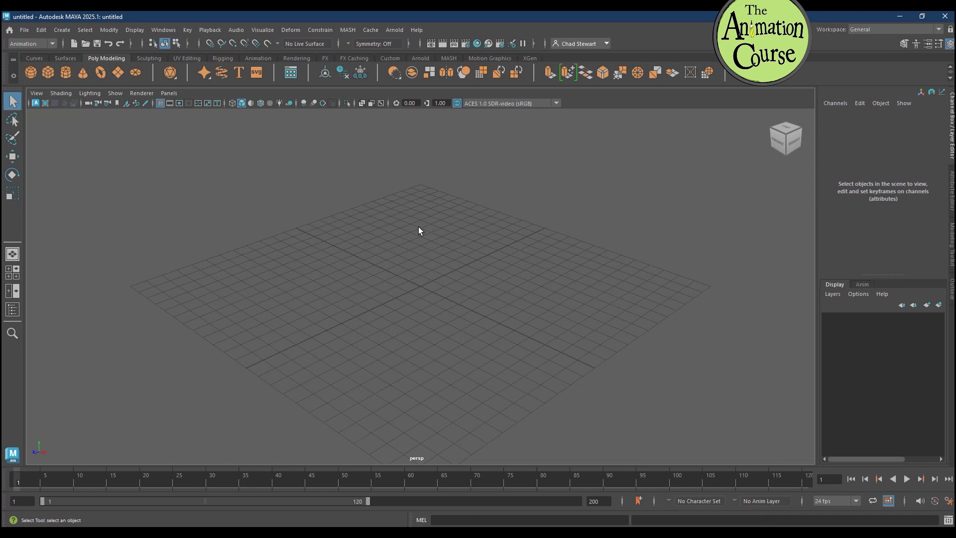
Step: Show the four-view layout, try the Graph Editor in place of the top view, and restore the four standard views
{"action": "key", "text": "space"}
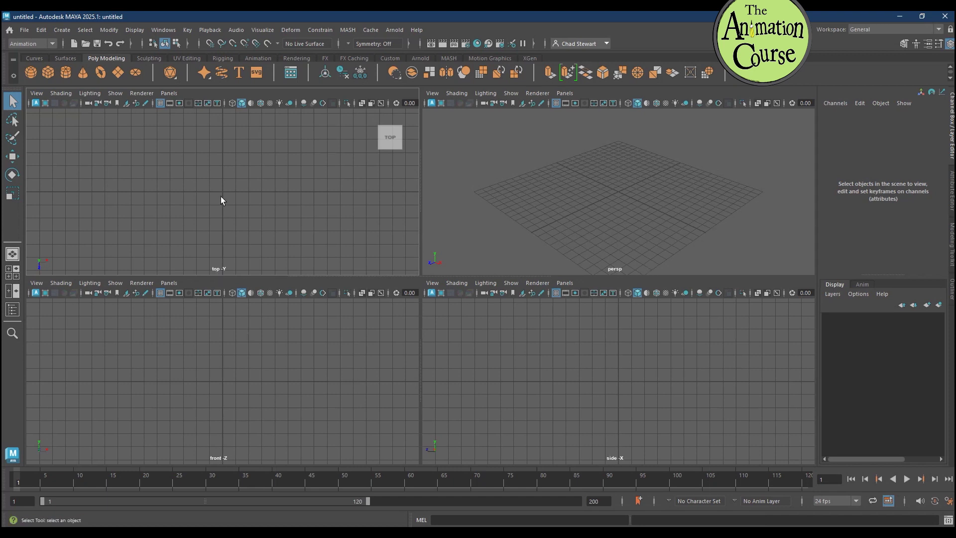
{"action": "left_click", "coordinate": [171, 94]}
{"action": "mouse_move", "coordinate": [176, 107]}
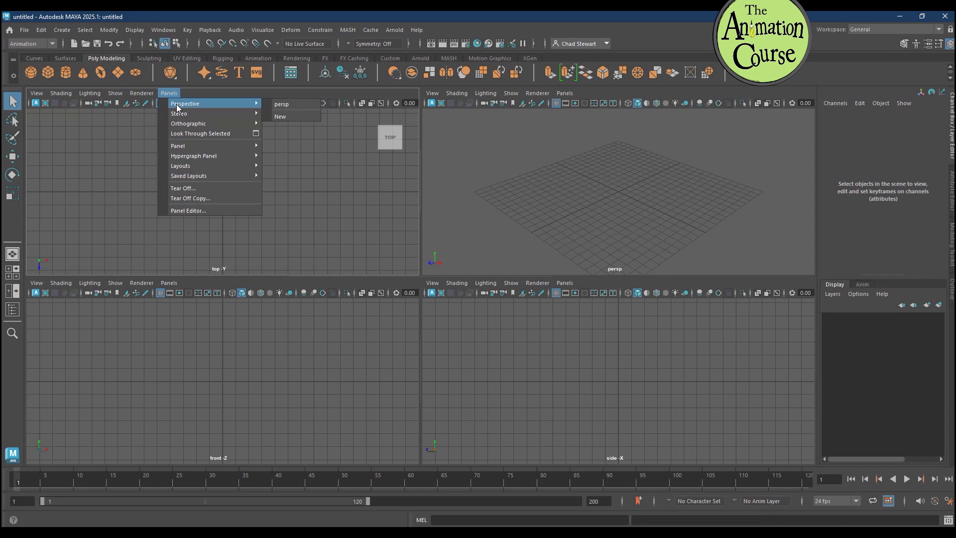
{"action": "mouse_move", "coordinate": [182, 149]}
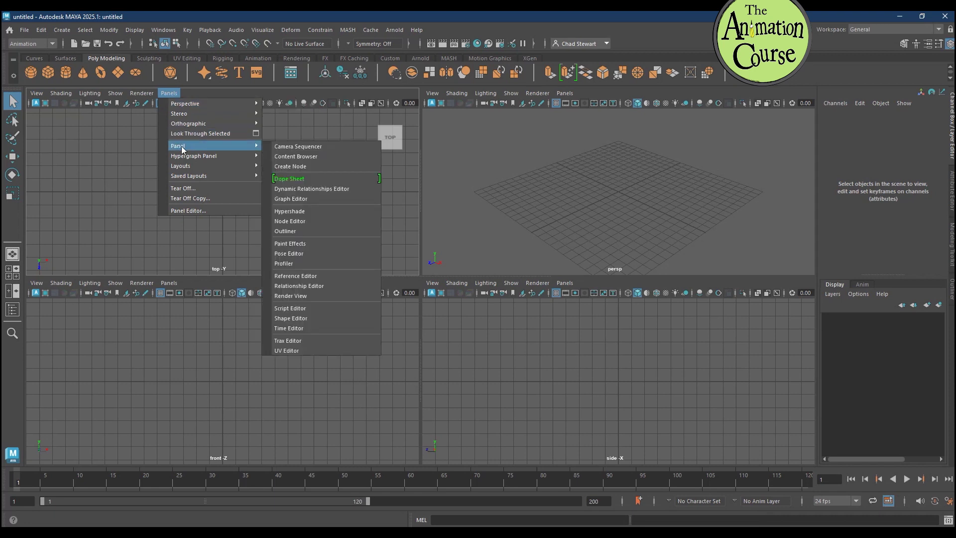
{"action": "left_click", "coordinate": [291, 199]}
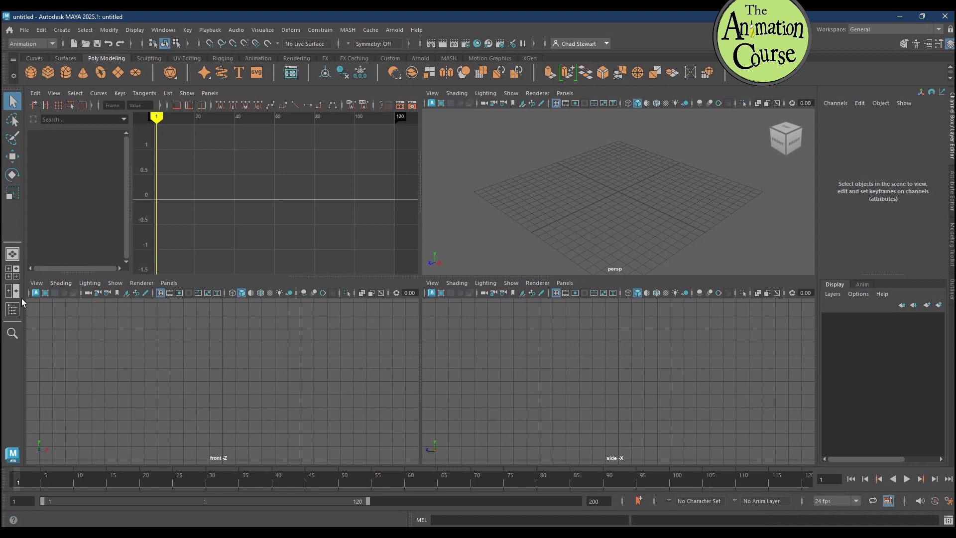
{"action": "left_click", "coordinate": [16, 274]}
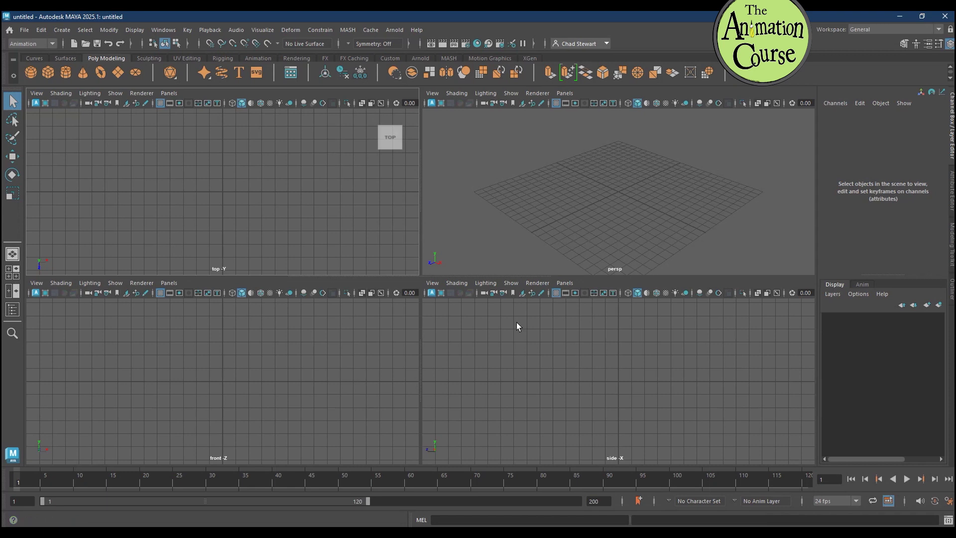
Step: Try the Three Panes Split Top layout and return to the four-view layout
{"action": "right_click", "coordinate": [15, 273]}
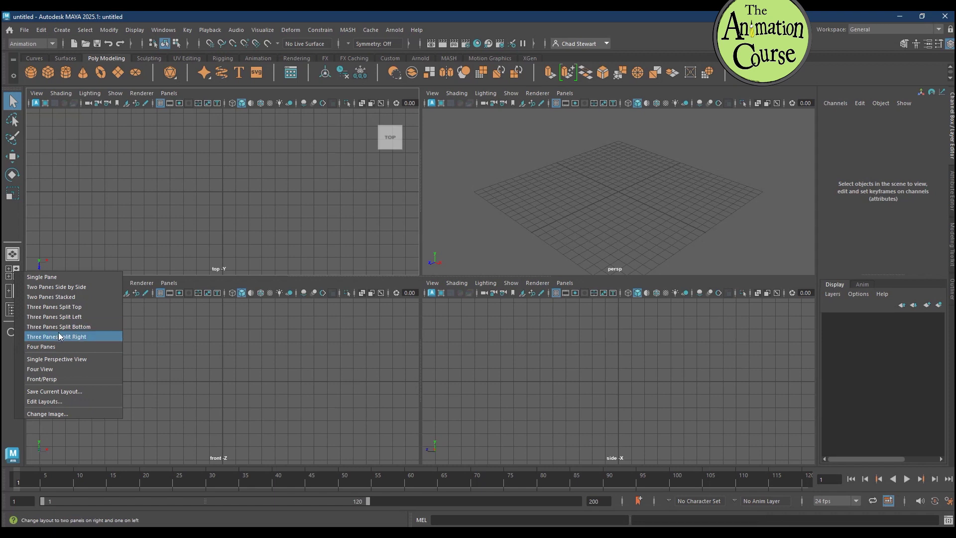
{"action": "left_click", "coordinate": [63, 306]}
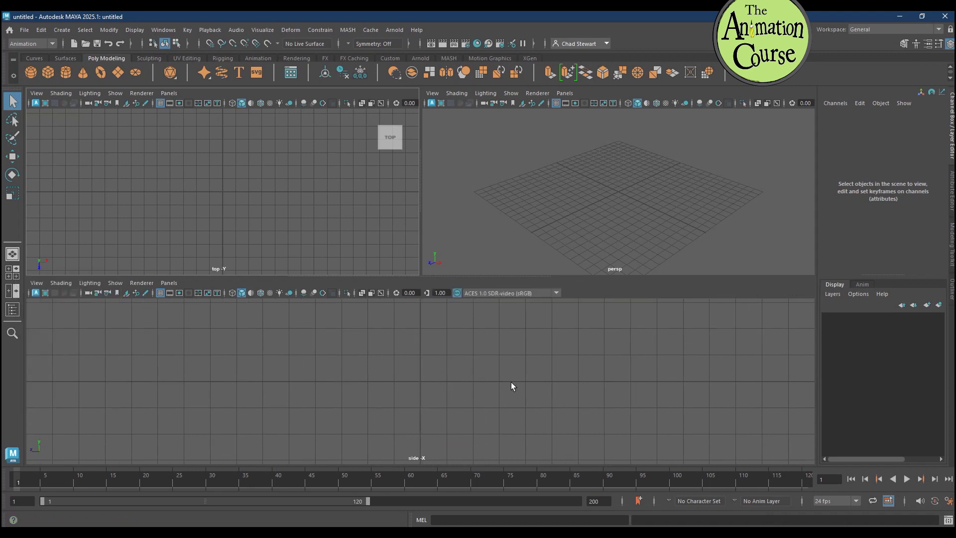
{"action": "left_click", "coordinate": [14, 279]}
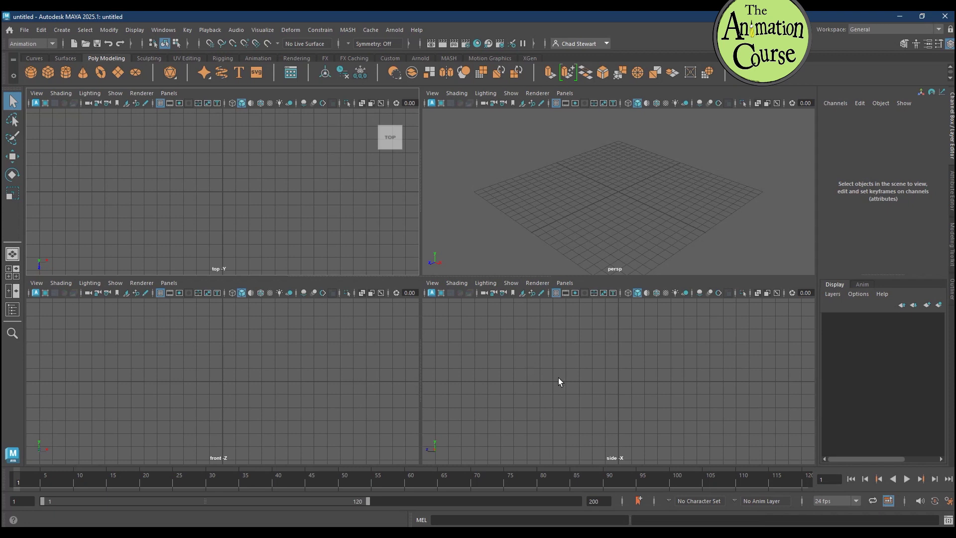
Step: Maximize the side view and the top view in turn, returning to the four-view layout after each
{"action": "key", "text": "space"}
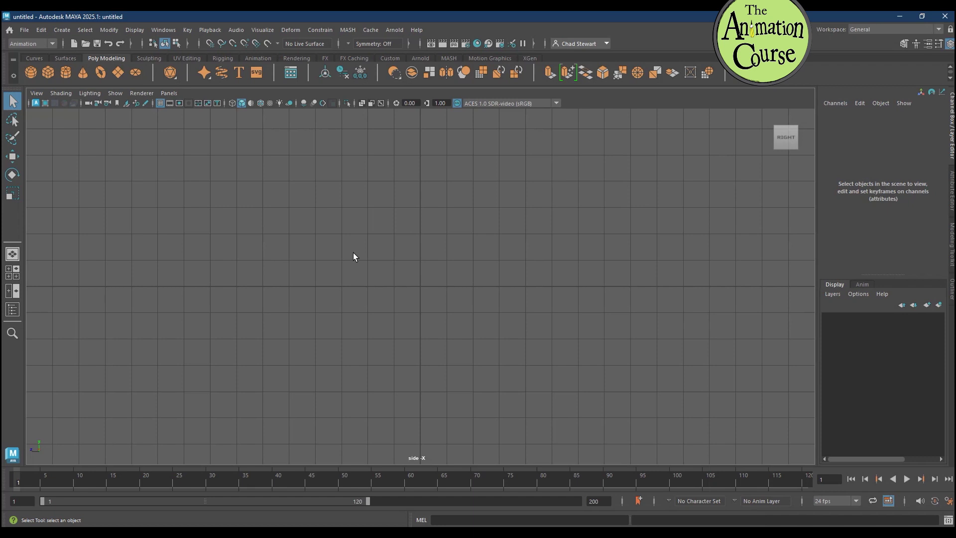
{"action": "key", "text": "space"}
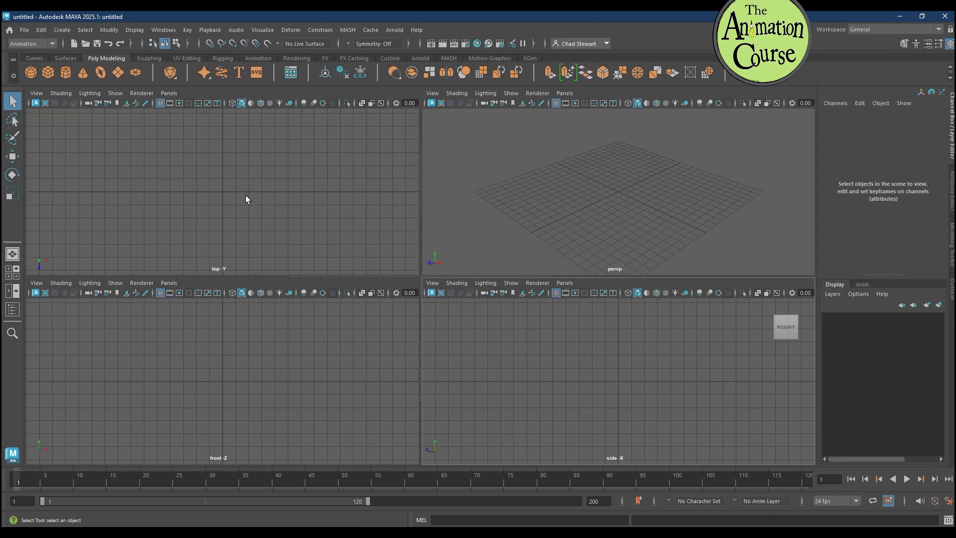
{"action": "left_click", "coordinate": [224, 188]}
{"action": "key", "text": "space"}
{"action": "key", "text": "space"}
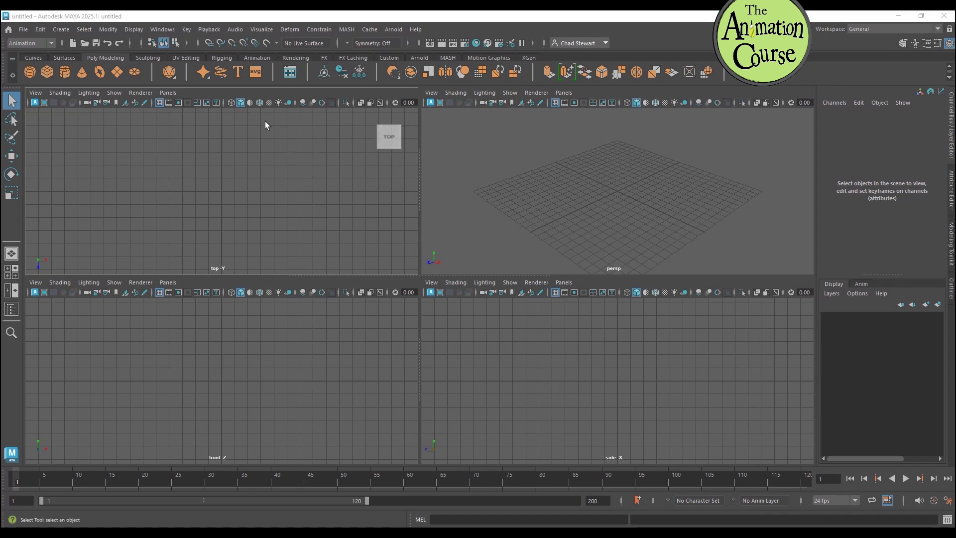
Step: Replace the top view with a new perspective camera view, and toggle the Channel Box off and back on
{"action": "left_click", "coordinate": [168, 92]}
{"action": "mouse_move", "coordinate": [179, 107]}
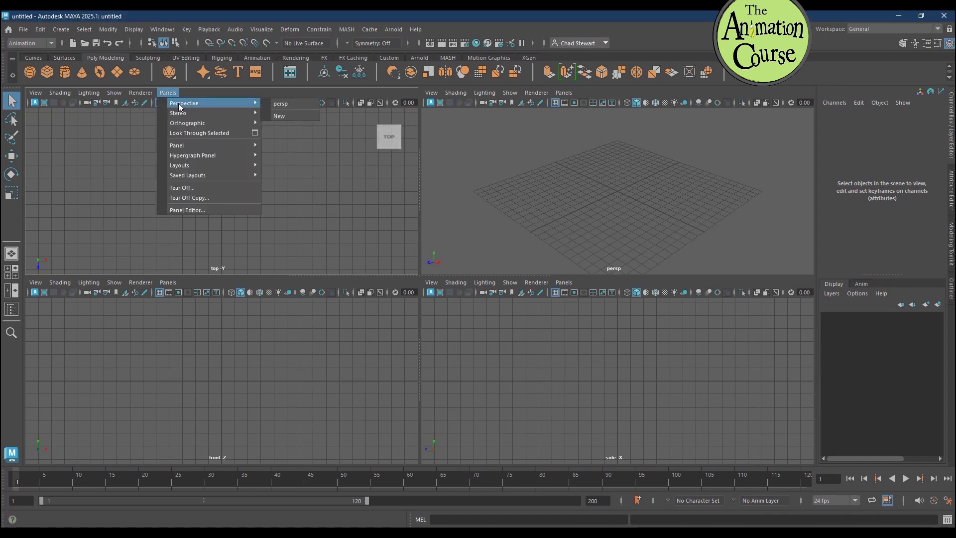
{"action": "left_click", "coordinate": [281, 116]}
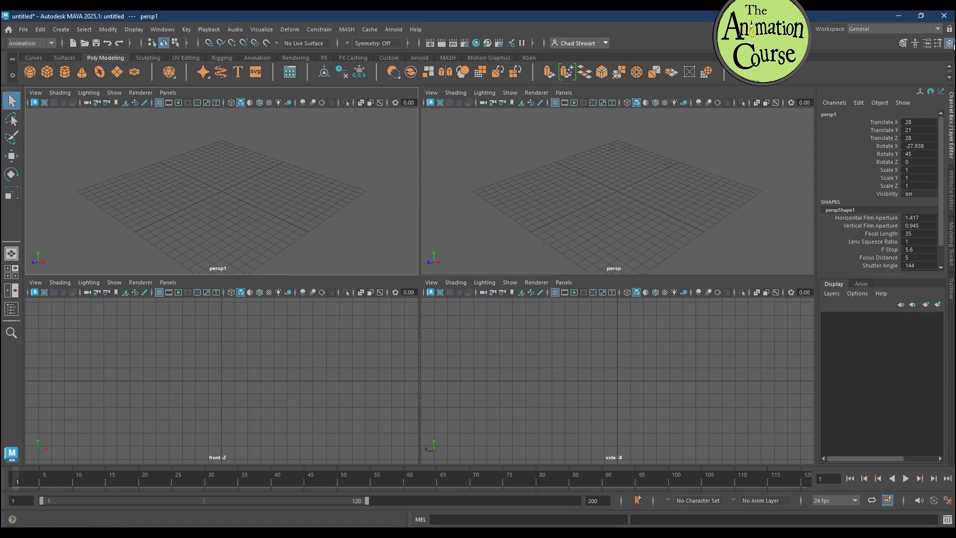
{"action": "left_click", "coordinate": [949, 44]}
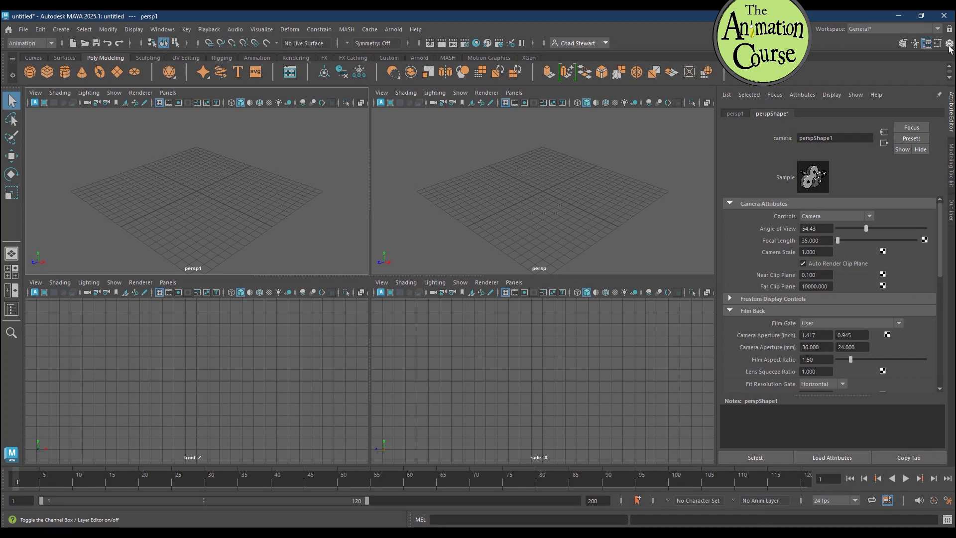
{"action": "left_click", "coordinate": [950, 44]}
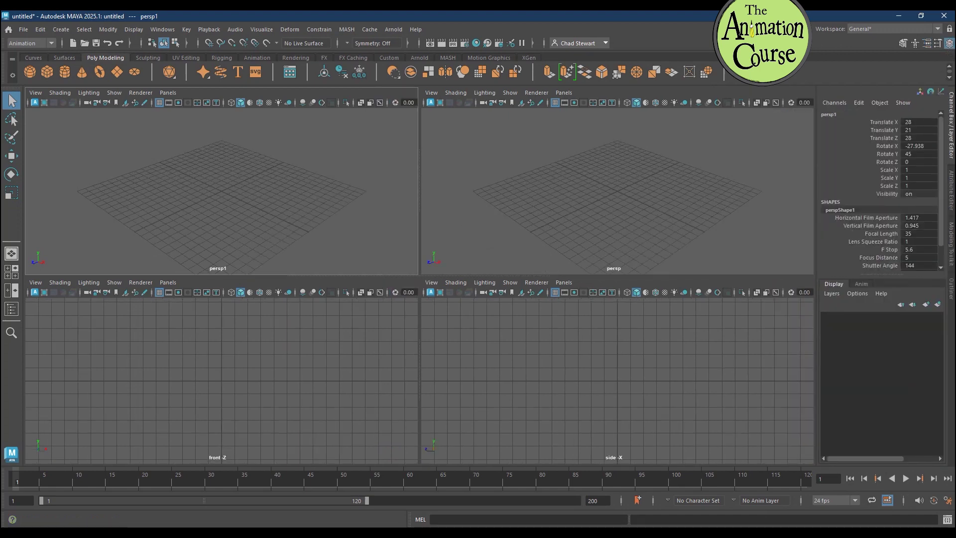
Step: Hide the Channel Box / Layer Editor and show it again, repeating the toggle to compare the viewport space
{"action": "left_click", "coordinate": [951, 141]}
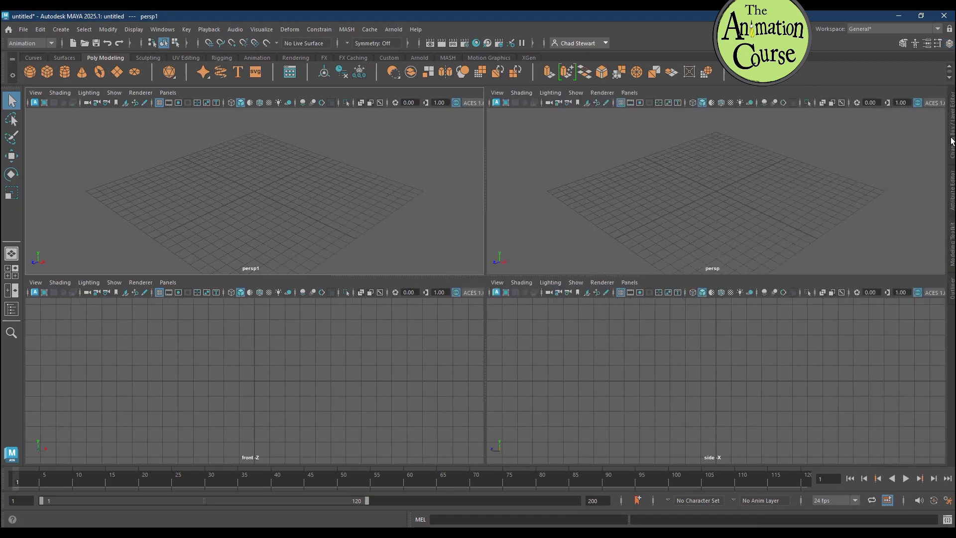
{"action": "left_click", "coordinate": [952, 135]}
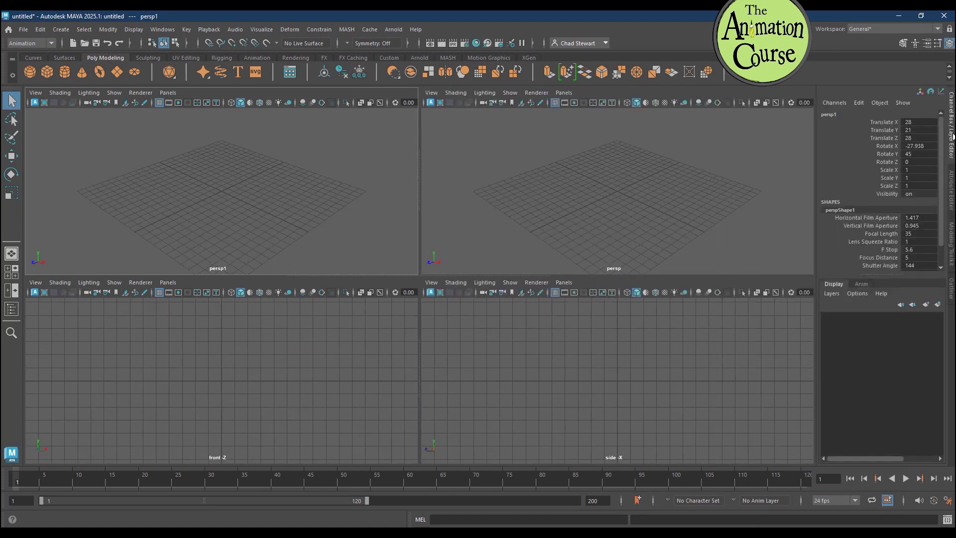
{"action": "left_click", "coordinate": [952, 136]}
{"action": "left_click", "coordinate": [952, 136]}
Step: Rename the persp1 camera as New_Camera in the Channel Box
{"action": "double_click", "coordinate": [831, 115]}
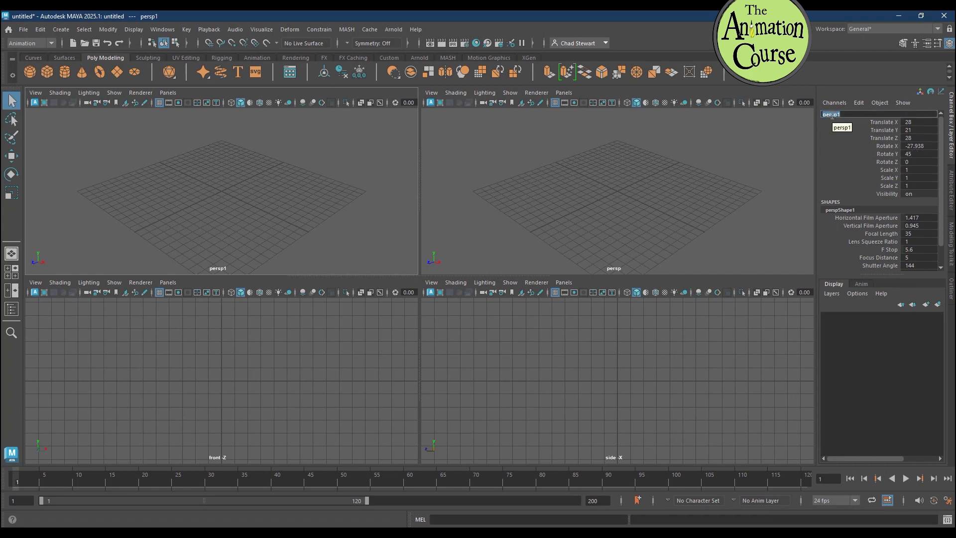
{"action": "type", "text": "New"}
{"action": "type", "text": " Camera"}
{"action": "key", "text": "Return"}
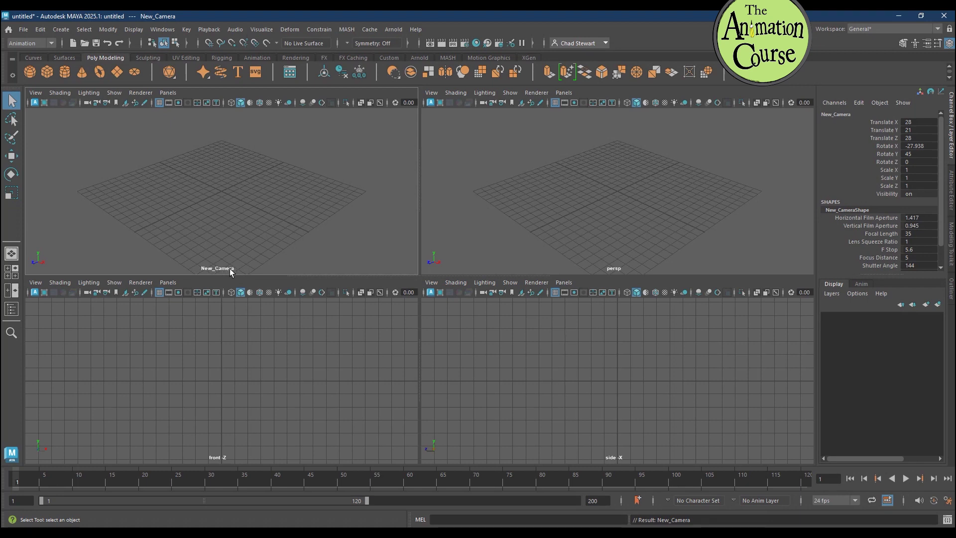
Step: Review the persp view's available perspective cameras and the object types it can show, and clear the selection
{"action": "left_click", "coordinate": [563, 93]}
{"action": "mouse_move", "coordinate": [572, 103]}
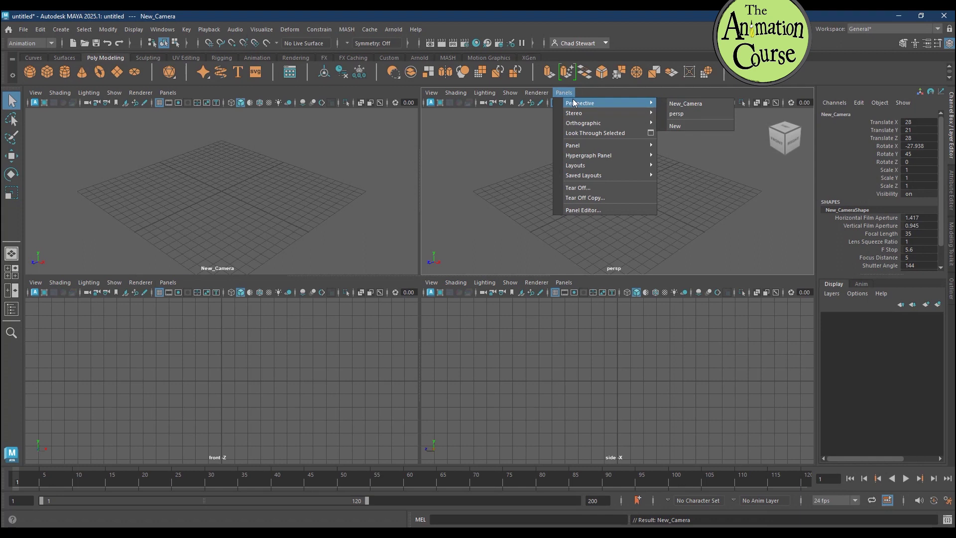
{"action": "mouse_move", "coordinate": [513, 97]}
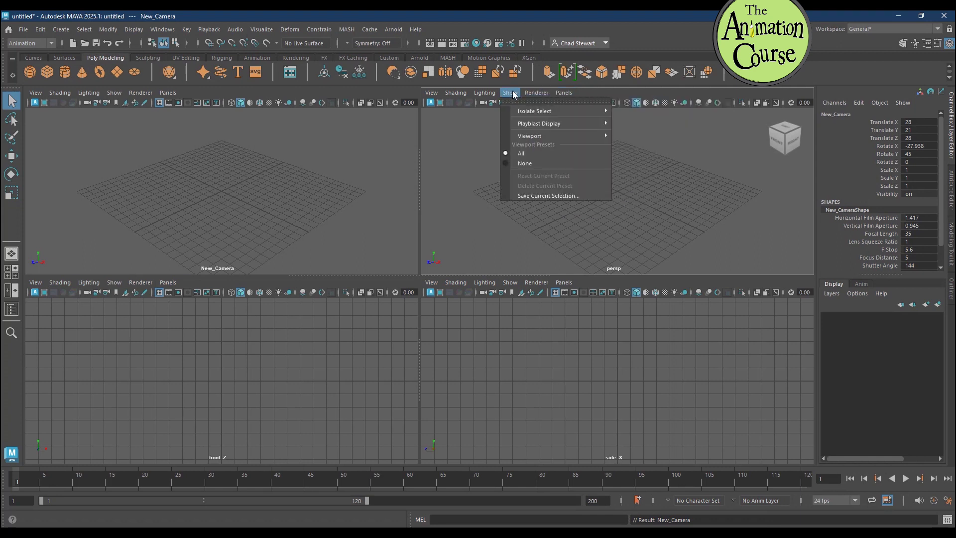
{"action": "mouse_move", "coordinate": [522, 124]}
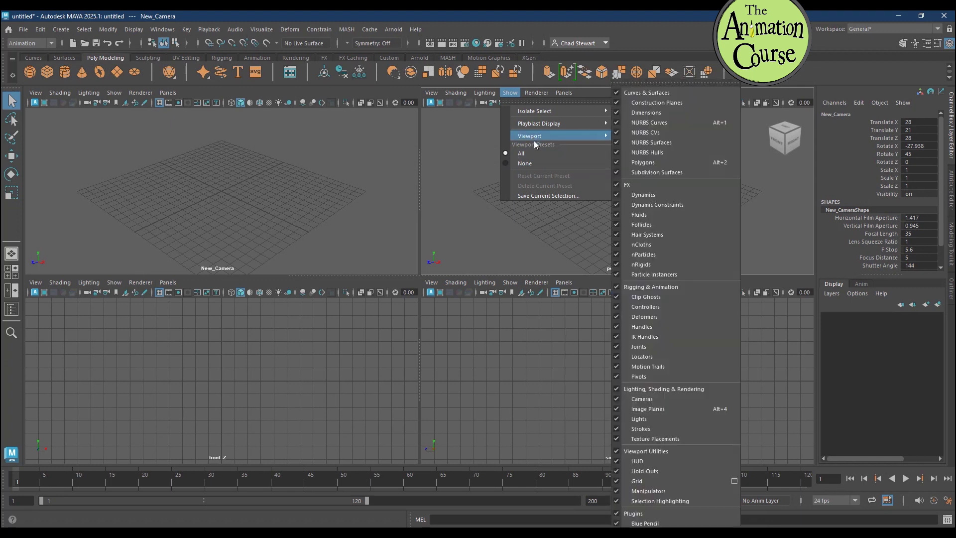
{"action": "left_click", "coordinate": [538, 223]}
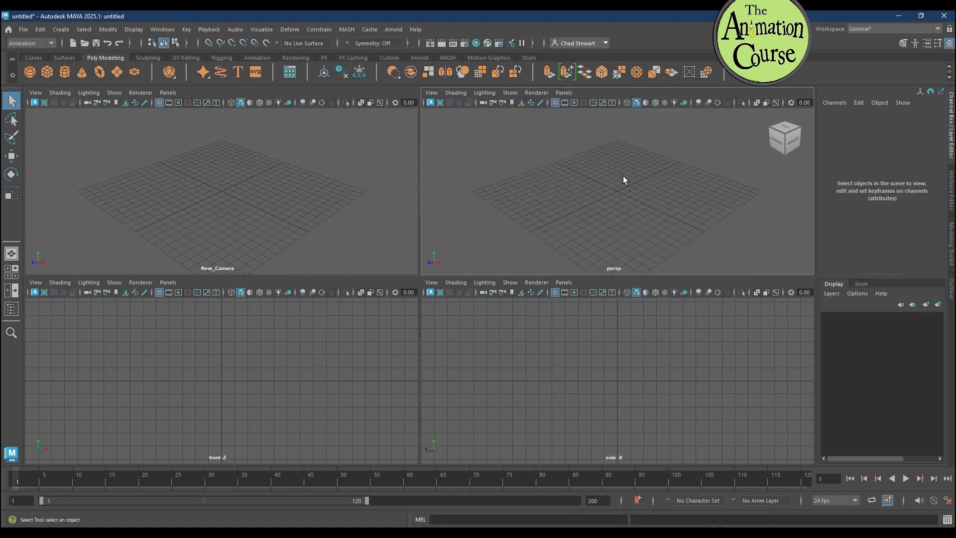
Step: Find New_Camera in the persp view, select it and frame it
{"action": "right_click_drag", "start_coordinate": [651, 218], "coordinate": [632, 215], "text": "alt"}
{"action": "mouse_move", "coordinate": [571, 214]}
{"action": "left_mouse_down", "text": "alt"}
{"action": "mouse_move", "coordinate": [593, 211]}
{"action": "mouse_move", "coordinate": [578, 210]}
{"action": "left_mouse_up", "text": "alt"}
{"action": "right_click_drag", "start_coordinate": [578, 210], "coordinate": [521, 211], "text": "alt"}
{"action": "middle_click_drag", "start_coordinate": [652, 151], "coordinate": [658, 170], "text": "alt"}
{"action": "left_click", "coordinate": [660, 159]}
{"action": "key", "text": "f"}
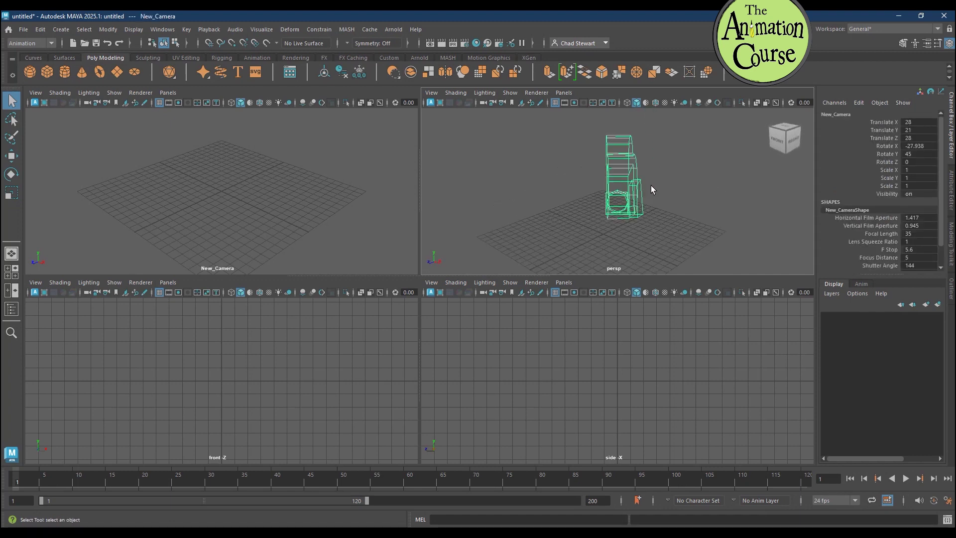
Step: Move New_Camera in the persp view to about X 25.86, Y 21.15, Z 28.46
{"action": "left_click_drag", "start_coordinate": [595, 199], "coordinate": [652, 207], "text": "alt"}
{"action": "right_click_drag", "start_coordinate": [652, 207], "coordinate": [476, 199], "text": "alt"}
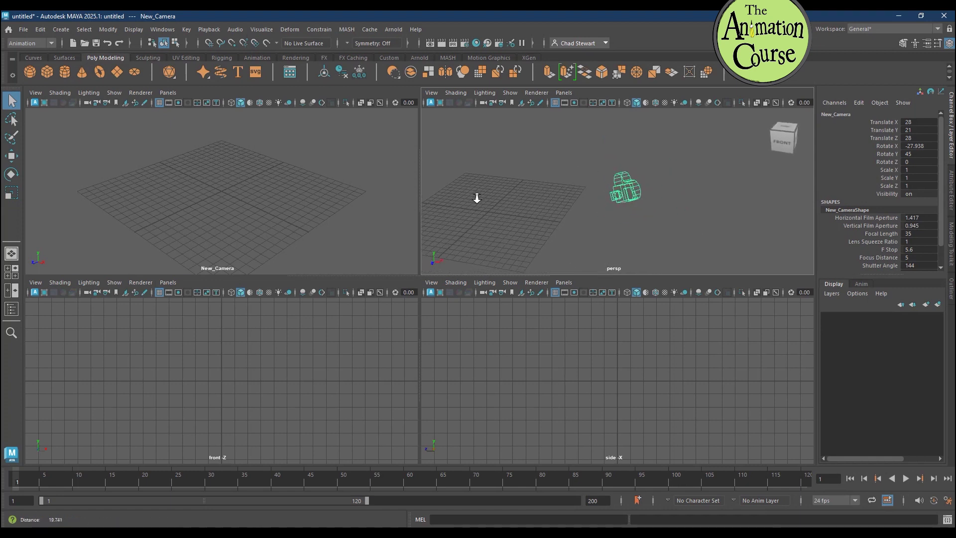
{"action": "middle_click_drag", "start_coordinate": [639, 204], "coordinate": [685, 195], "text": "alt"}
{"action": "right_click_drag", "start_coordinate": [682, 195], "coordinate": [622, 193], "text": "alt"}
{"action": "middle_click_drag", "start_coordinate": [653, 193], "coordinate": [684, 187], "text": "alt"}
{"action": "mouse_move", "coordinate": [680, 186]}
{"action": "right_mouse_down", "text": "alt"}
{"action": "mouse_move", "coordinate": [654, 183]}
{"action": "mouse_move", "coordinate": [687, 183]}
{"action": "right_mouse_up", "text": "alt"}
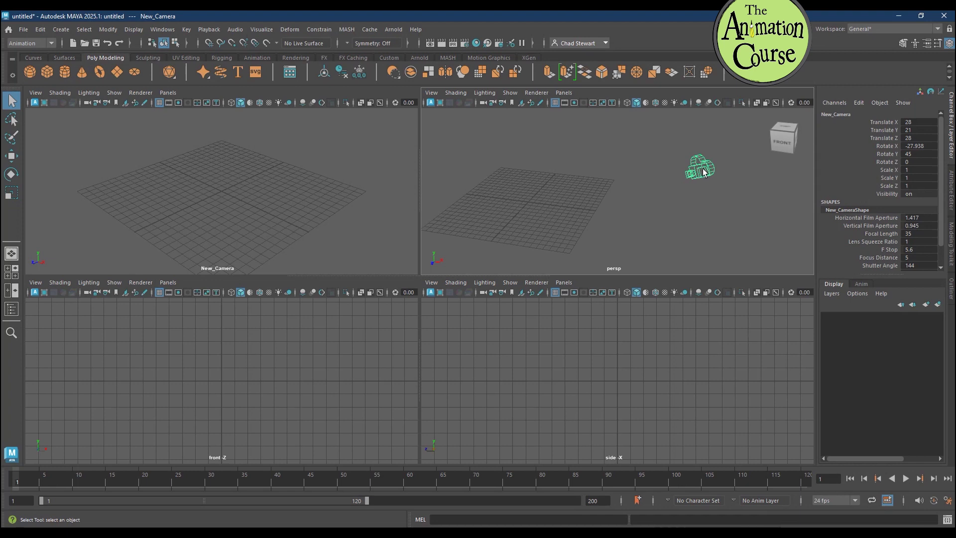
{"action": "key", "text": "w"}
{"action": "left_click_drag", "start_coordinate": [702, 172], "coordinate": [660, 171]}
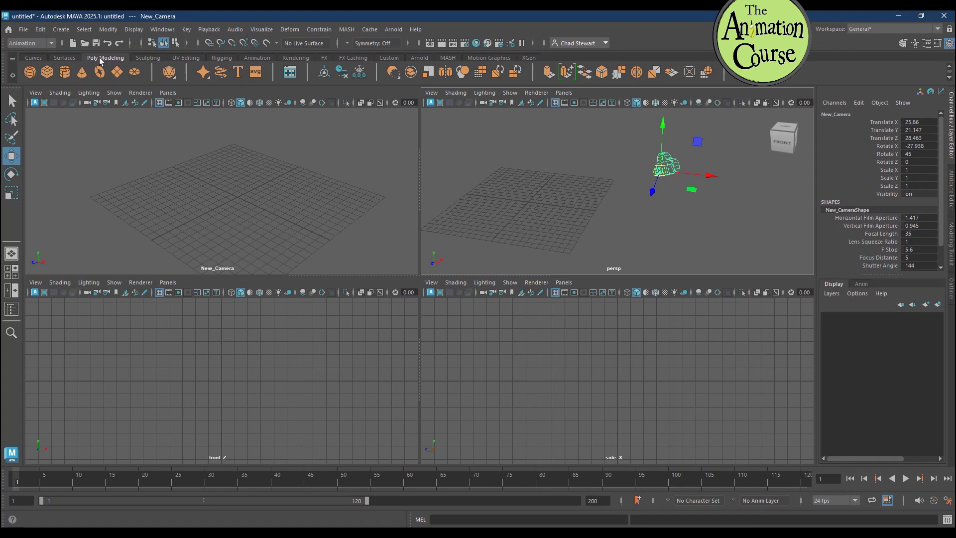
Step: Add a polygon sphere at about X -6.4, Y 2.2, Z -4.5 and a polygon plane scaled uniformly to about 59.2
{"action": "left_click", "coordinate": [30, 72]}
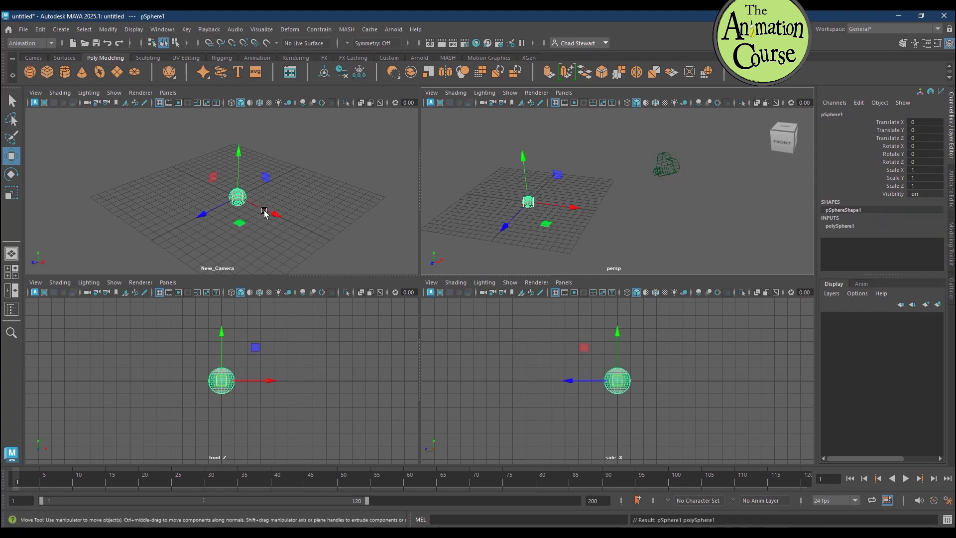
{"action": "left_click_drag", "start_coordinate": [264, 214], "coordinate": [207, 165]}
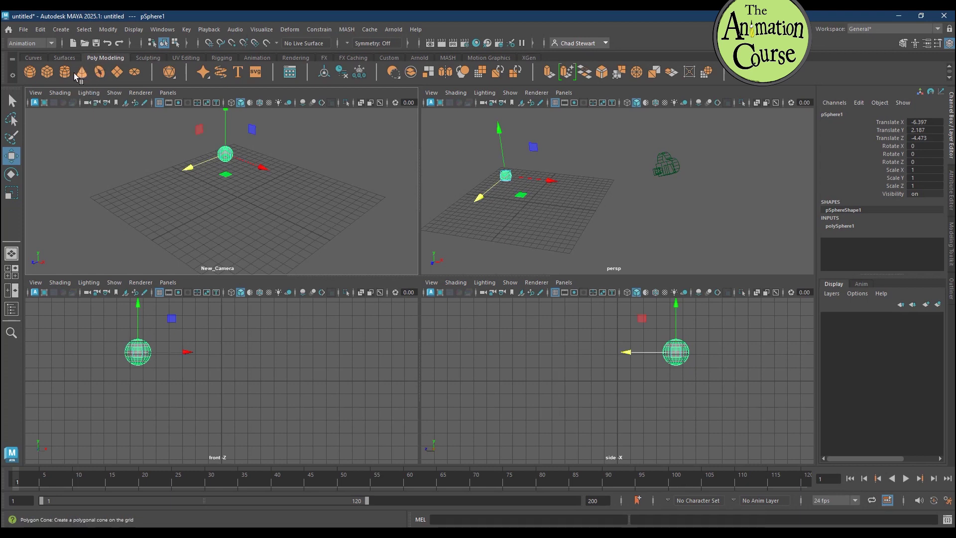
{"action": "left_click", "coordinate": [117, 72]}
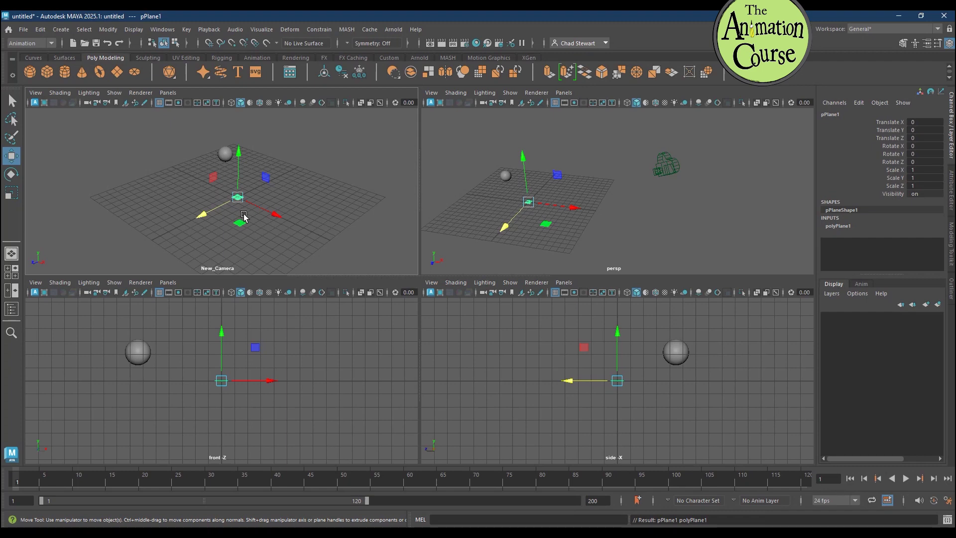
{"action": "key", "text": "r"}
{"action": "left_click_drag", "start_coordinate": [238, 199], "coordinate": [595, 261]}
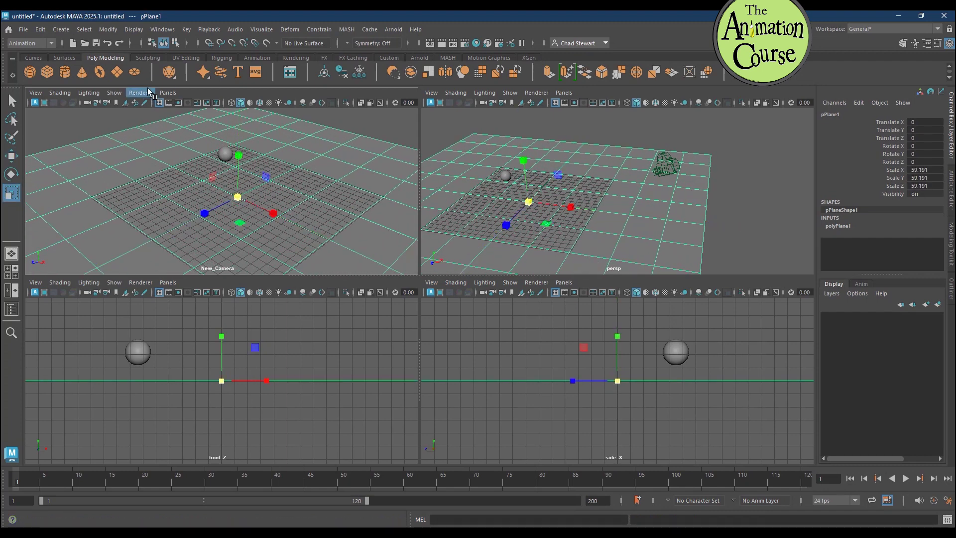
Step: Add a polygon cylinder scaled to about 1.79 and place it on the plane at about X 5.77, Y 1.81, Z 3.55
{"action": "left_click", "coordinate": [65, 74]}
{"action": "left_click_drag", "start_coordinate": [237, 198], "coordinate": [320, 231]}
{"action": "key", "text": "w"}
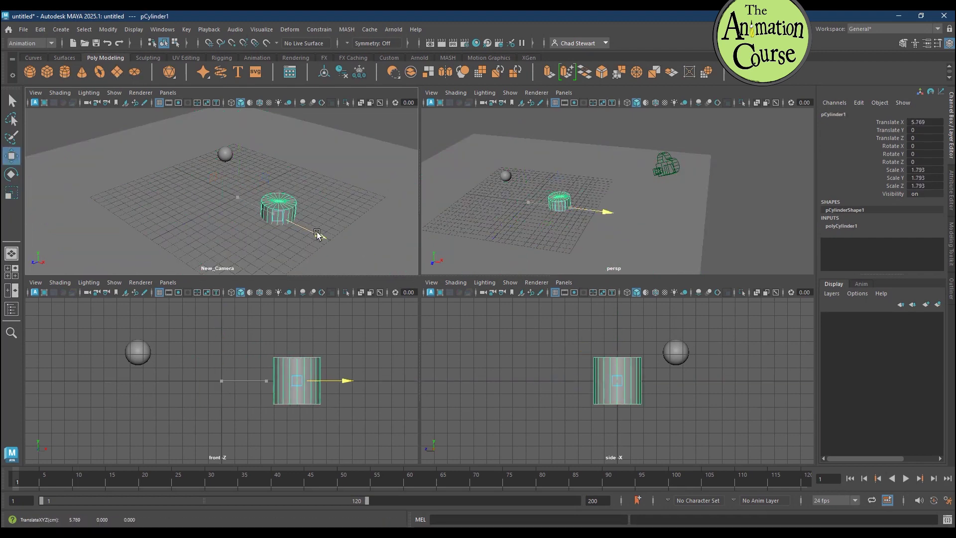
{"action": "left_click_drag", "start_coordinate": [285, 182], "coordinate": [283, 154]}
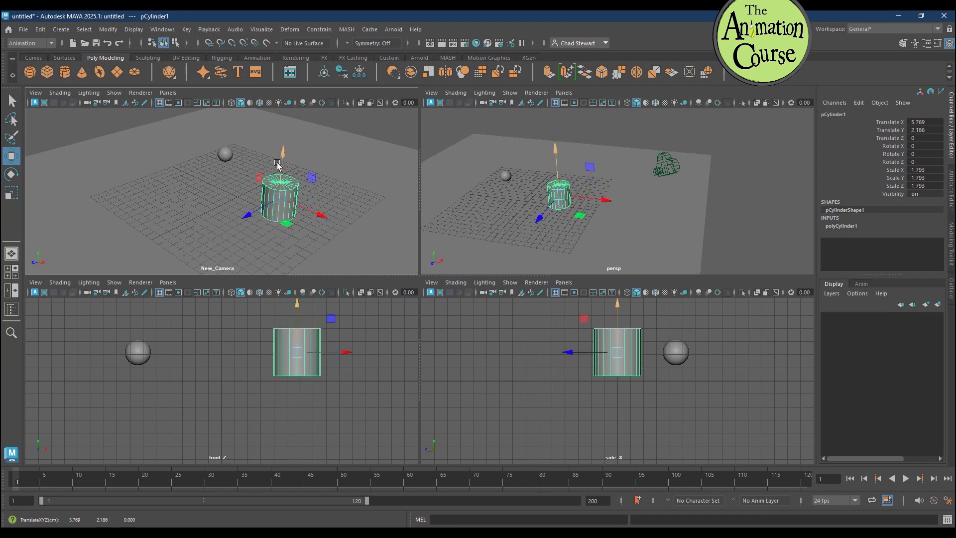
{"action": "left_click_drag", "start_coordinate": [249, 221], "coordinate": [223, 229]}
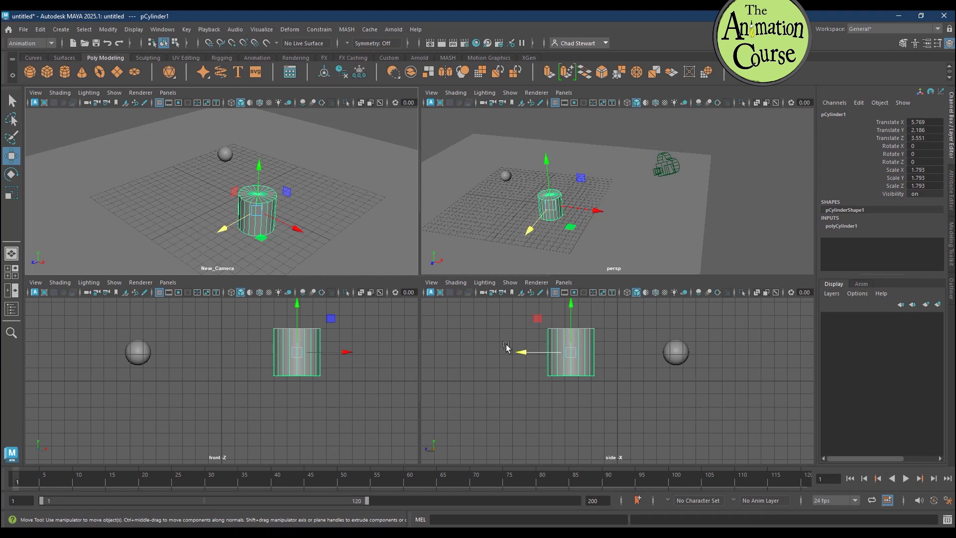
{"action": "left_click_drag", "start_coordinate": [298, 309], "coordinate": [297, 312]}
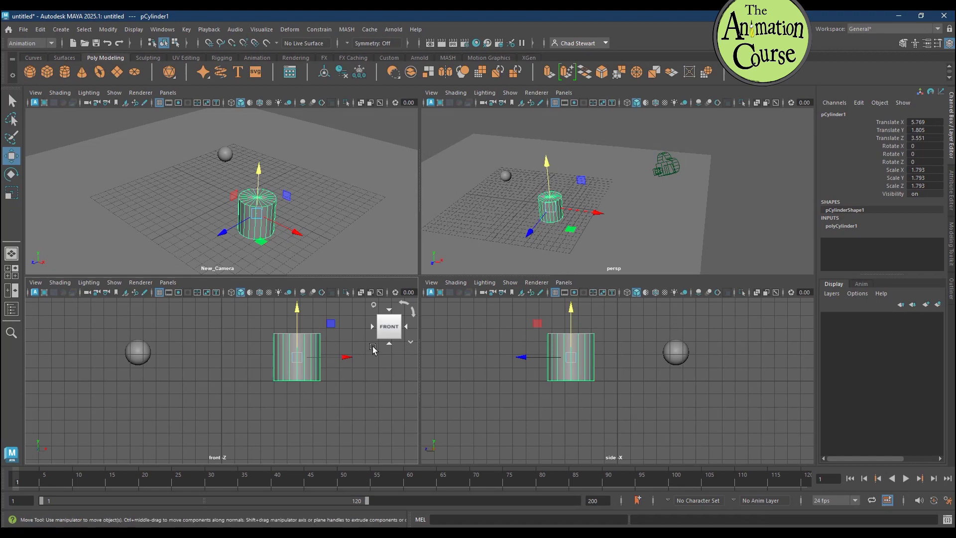
Step: Turn the front view to the right side, tilt it toward the top, and return it to the front orientation
{"action": "left_click", "coordinate": [408, 329]}
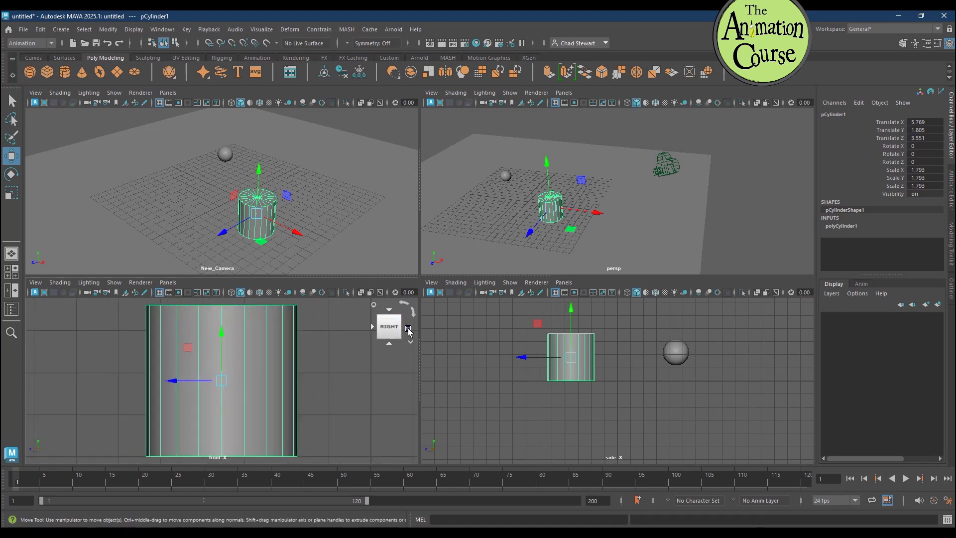
{"action": "left_click", "coordinate": [390, 311]}
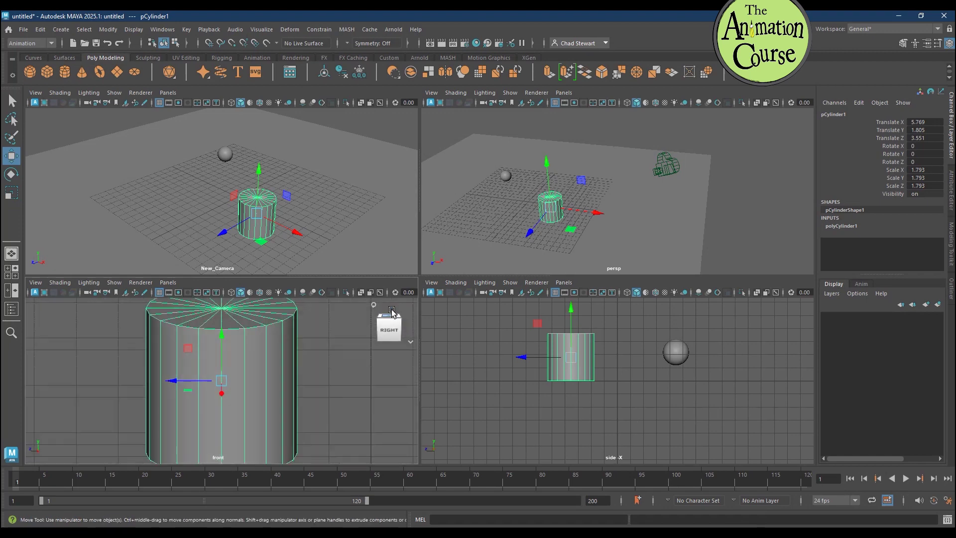
{"action": "left_click", "coordinate": [373, 328]}
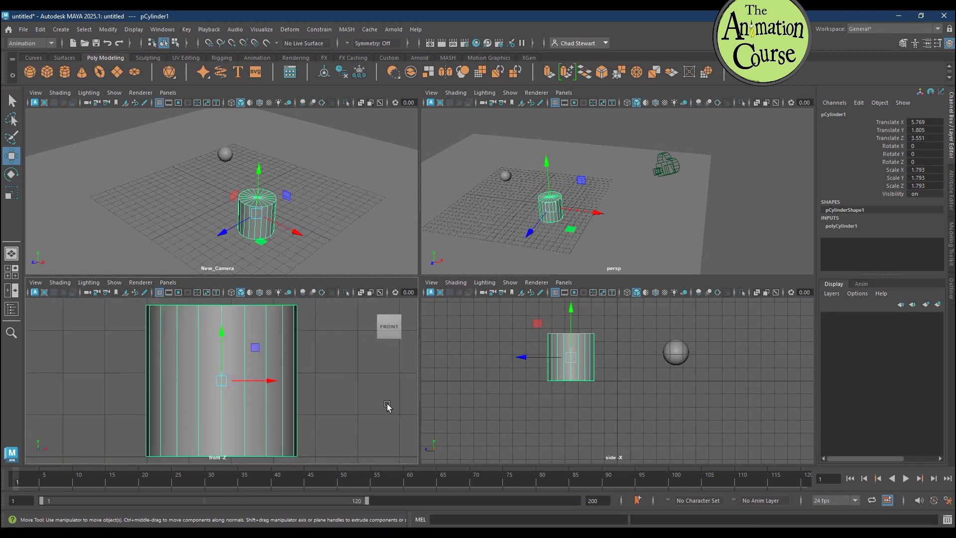
{"action": "left_click_drag", "start_coordinate": [387, 403], "coordinate": [387, 404], "text": "alt"}
{"action": "right_click_drag", "start_coordinate": [386, 405], "coordinate": [328, 410], "text": "alt"}
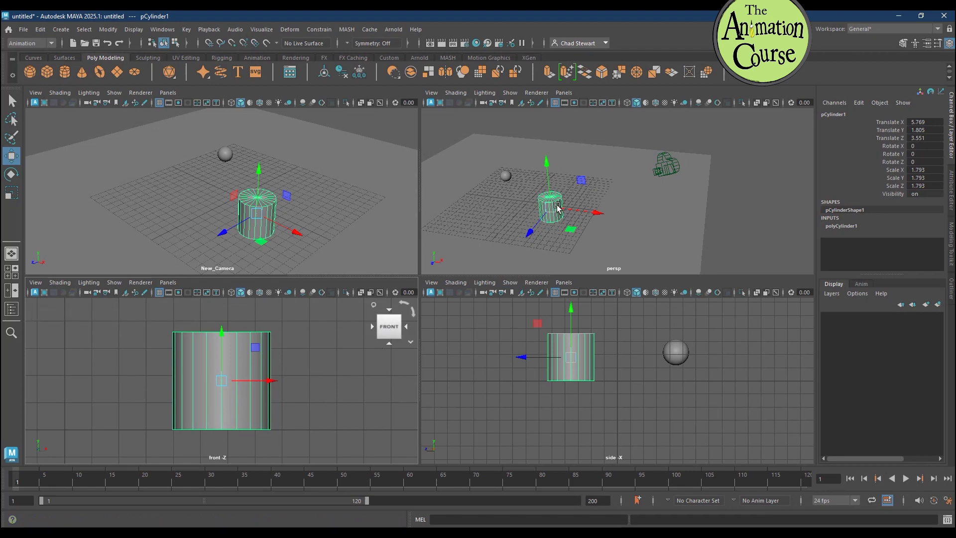
Step: Select New_Camera in the persp view and move it closer to the objects, to about X 20.66, Y 16.73, Z 22.42
{"action": "left_click_drag", "start_coordinate": [672, 226], "coordinate": [766, 229], "text": "alt"}
{"action": "middle_click_drag", "start_coordinate": [766, 229], "coordinate": [562, 184], "text": "alt"}
{"action": "right_click_drag", "start_coordinate": [730, 210], "coordinate": [671, 204], "text": "alt"}
{"action": "left_click_drag", "start_coordinate": [728, 219], "coordinate": [698, 216], "text": "alt"}
{"action": "middle_click_drag", "start_coordinate": [666, 219], "coordinate": [604, 196], "text": "alt"}
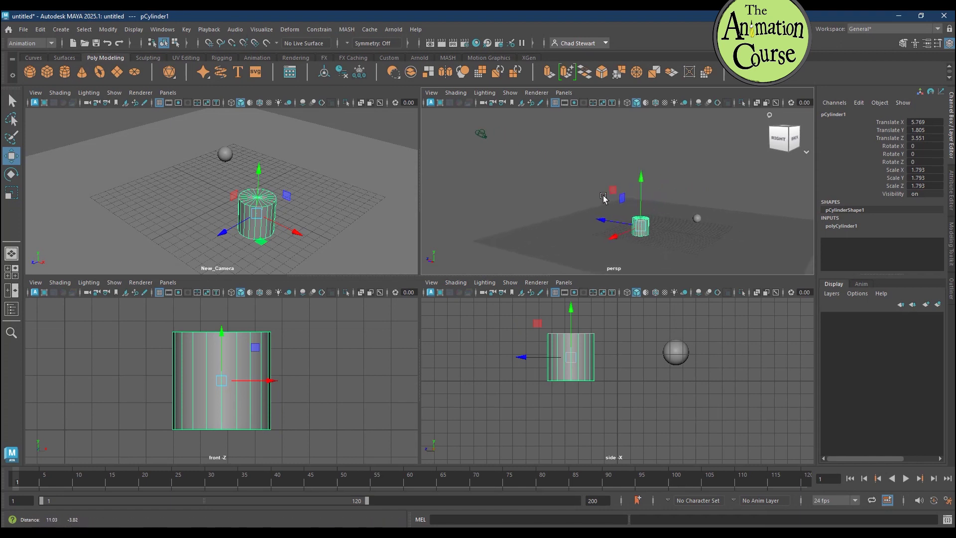
{"action": "left_click_drag", "start_coordinate": [653, 219], "coordinate": [640, 217], "text": "alt"}
{"action": "middle_click_drag", "start_coordinate": [694, 218], "coordinate": [668, 207], "text": "alt"}
{"action": "right_click_drag", "start_coordinate": [668, 207], "coordinate": [694, 216], "text": "alt"}
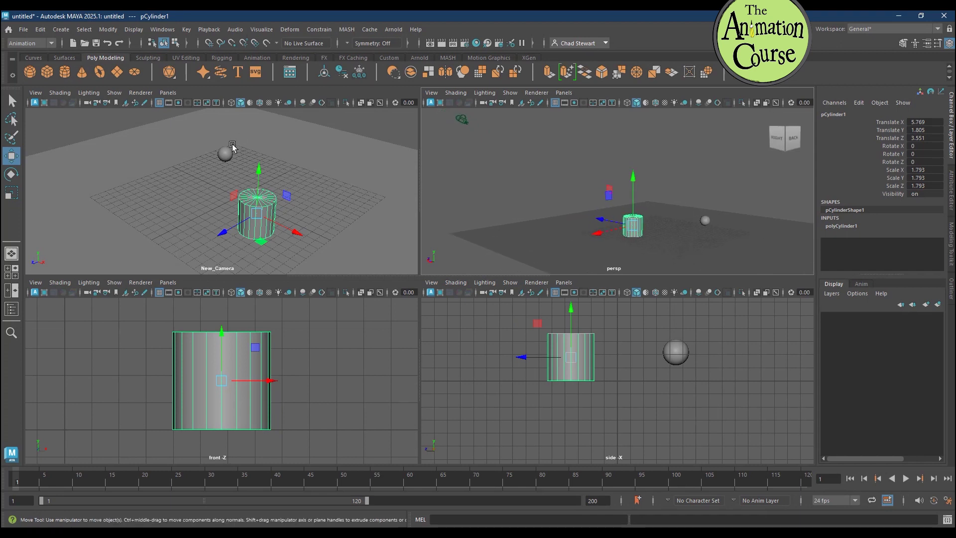
{"action": "left_click", "coordinate": [464, 121]}
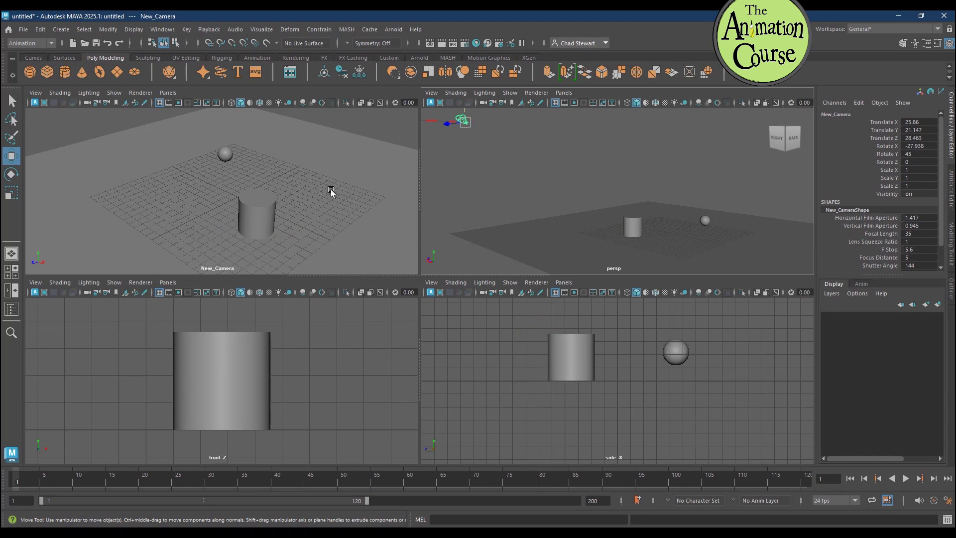
{"action": "left_click_drag", "start_coordinate": [481, 116], "coordinate": [505, 145]}
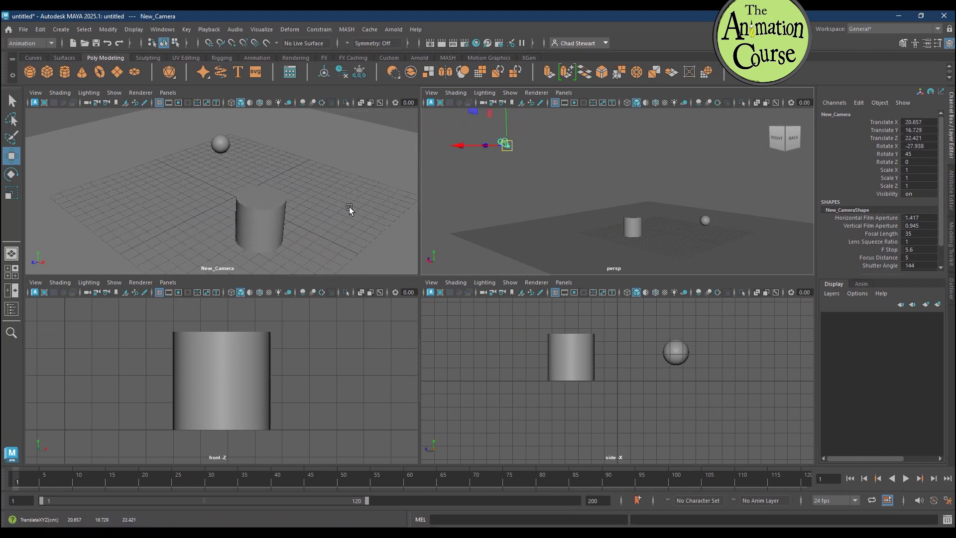
Step: Navigate inside the New_Camera view to swing the camera around the scene to about X 11.5, Y 9.7, Z -19.5
{"action": "middle_click_drag", "start_coordinate": [318, 186], "coordinate": [265, 201], "text": "alt"}
{"action": "left_click_drag", "start_coordinate": [265, 202], "coordinate": [297, 182], "text": "alt"}
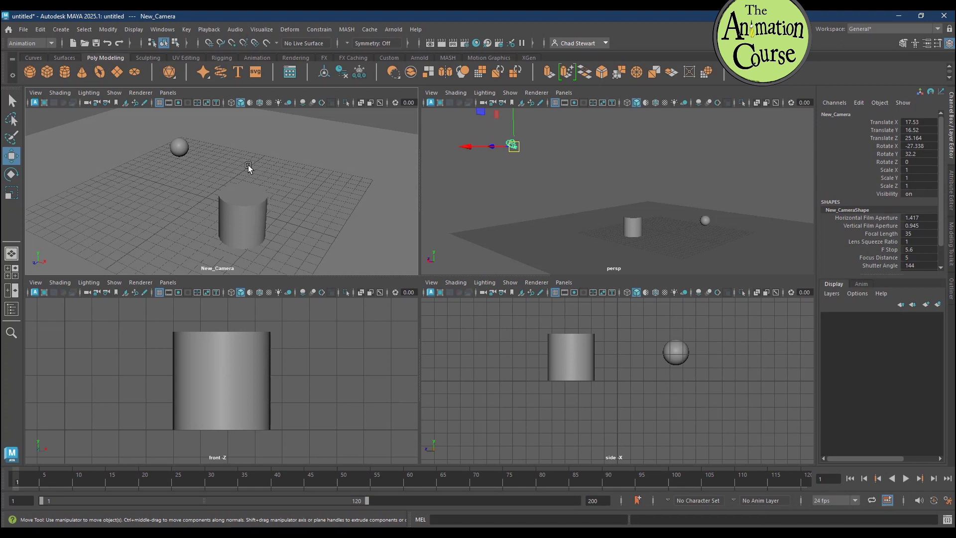
{"action": "key", "text": "alt"}
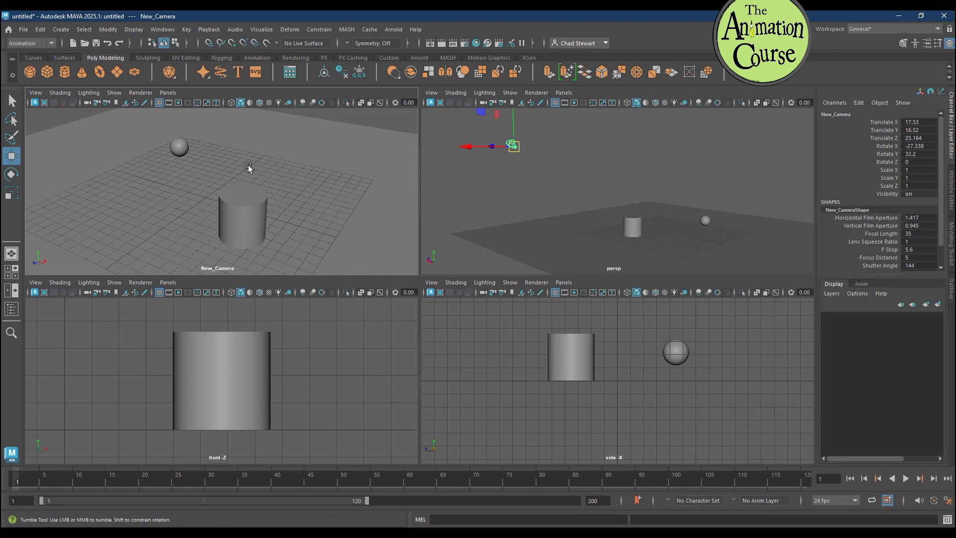
{"action": "left_click_drag", "start_coordinate": [248, 166], "coordinate": [379, 159], "text": "alt"}
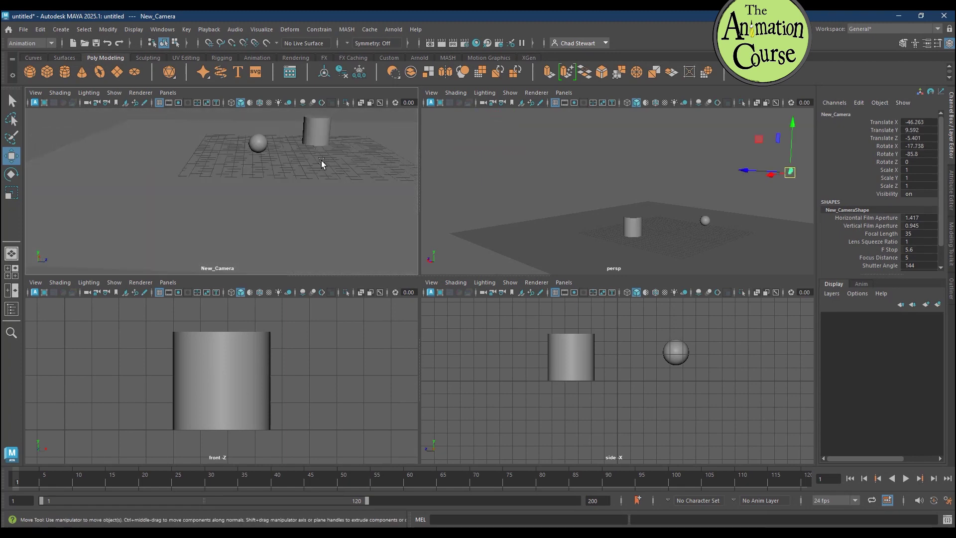
{"action": "middle_click_drag", "start_coordinate": [321, 145], "coordinate": [259, 187], "text": "alt"}
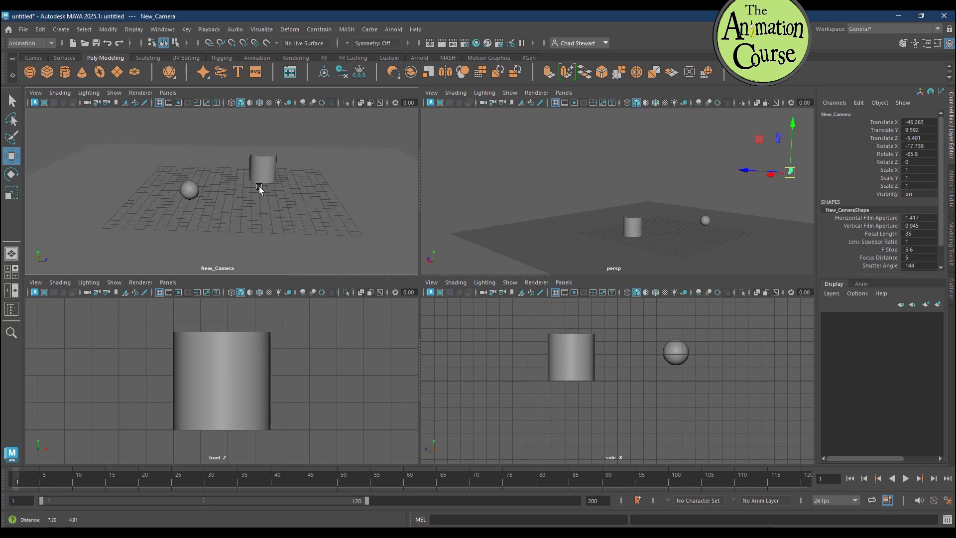
{"action": "right_click_drag", "start_coordinate": [259, 186], "coordinate": [277, 196], "text": "alt"}
{"action": "left_click_drag", "start_coordinate": [204, 183], "coordinate": [275, 187], "text": "alt"}
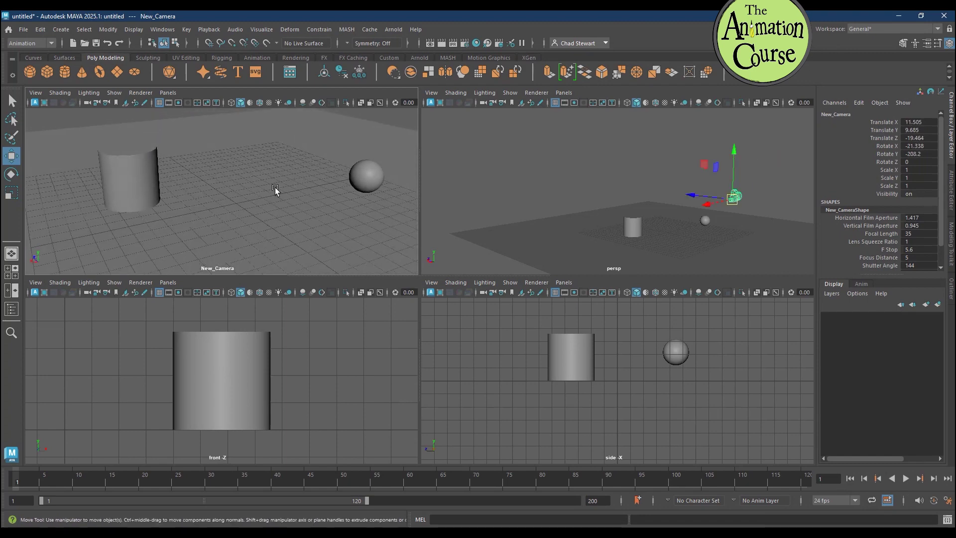
Step: Lower New_Camera through its own view to about X 23.8, Y 2.3, Z 0.1, facing the cylinder and sphere near ground level
{"action": "right_click_drag", "start_coordinate": [274, 187], "coordinate": [151, 184], "text": "alt"}
{"action": "left_click_drag", "start_coordinate": [155, 184], "coordinate": [212, 183], "text": "alt"}
{"action": "right_click_drag", "start_coordinate": [169, 184], "coordinate": [257, 196], "text": "alt"}
{"action": "middle_click_drag", "start_coordinate": [232, 206], "coordinate": [291, 194], "text": "alt"}
{"action": "left_click_drag", "start_coordinate": [217, 209], "coordinate": [265, 202], "text": "alt"}
{"action": "middle_click_drag", "start_coordinate": [261, 197], "coordinate": [268, 207], "text": "alt"}
{"action": "right_click_drag", "start_coordinate": [267, 203], "coordinate": [231, 199], "text": "alt"}
{"action": "left_click_drag", "start_coordinate": [252, 219], "coordinate": [236, 207], "text": "alt"}
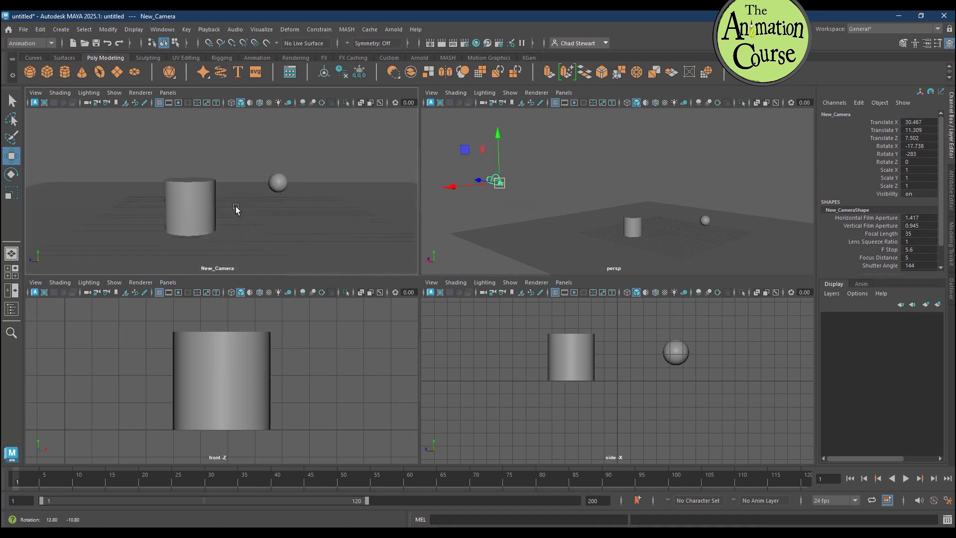
{"action": "right_click_drag", "start_coordinate": [239, 207], "coordinate": [306, 210], "text": "alt"}
{"action": "middle_click_drag", "start_coordinate": [291, 222], "coordinate": [282, 211], "text": "alt"}
{"action": "left_click_drag", "start_coordinate": [276, 230], "coordinate": [273, 222], "text": "alt"}
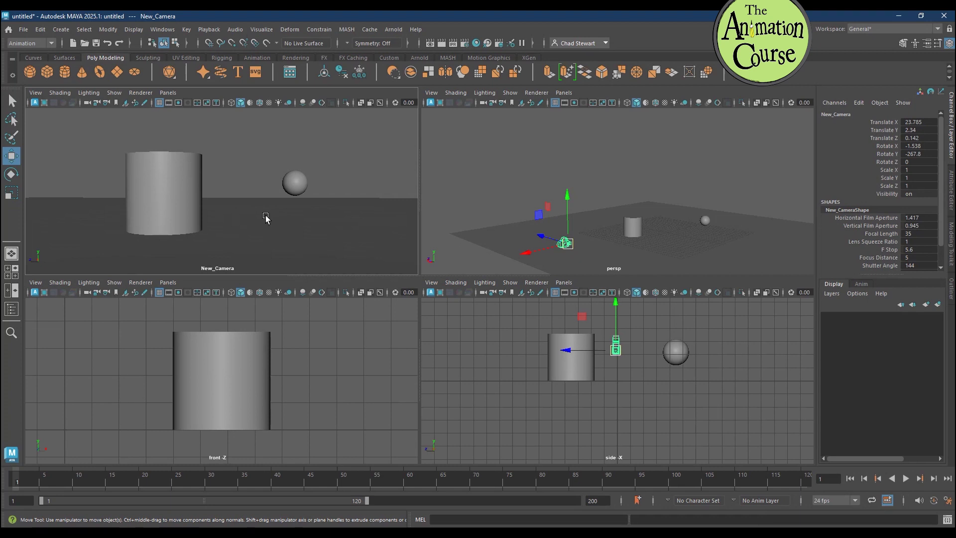
Step: Try moving, rotating and scaling the sphere in the New_Camera view, and undo all three changes
{"action": "left_click", "coordinate": [299, 184]}
{"action": "left_click_drag", "start_coordinate": [301, 181], "coordinate": [330, 172]}
{"action": "key", "text": "e"}
{"action": "key", "text": "r"}
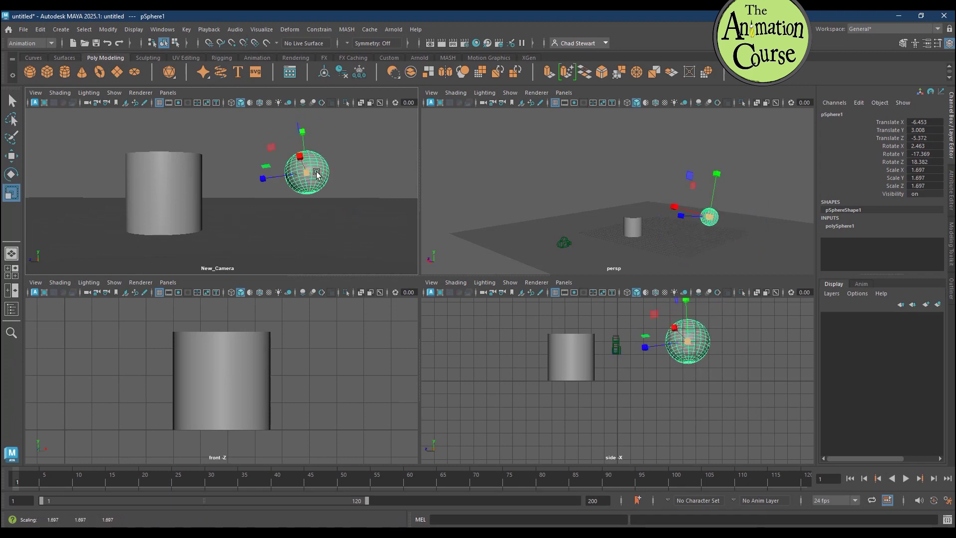
{"action": "key", "text": "ctrl+z"}
{"action": "key", "text": "ctrl+z"}
{"action": "key", "text": "ctrl+z"}
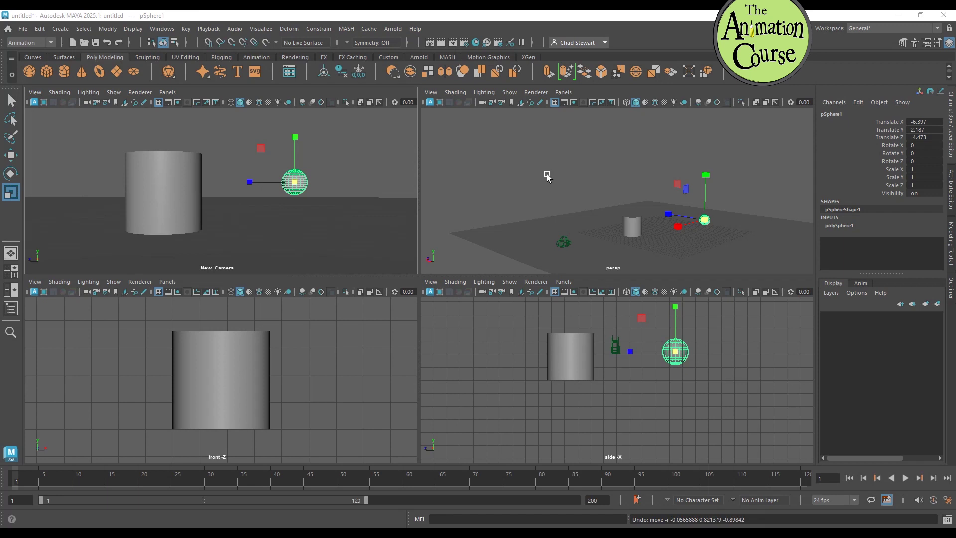
Step: Scrub through the timeline, play the animation briefly, and jump between frames, ending at frame 96
{"action": "left_click", "coordinate": [453, 480]}
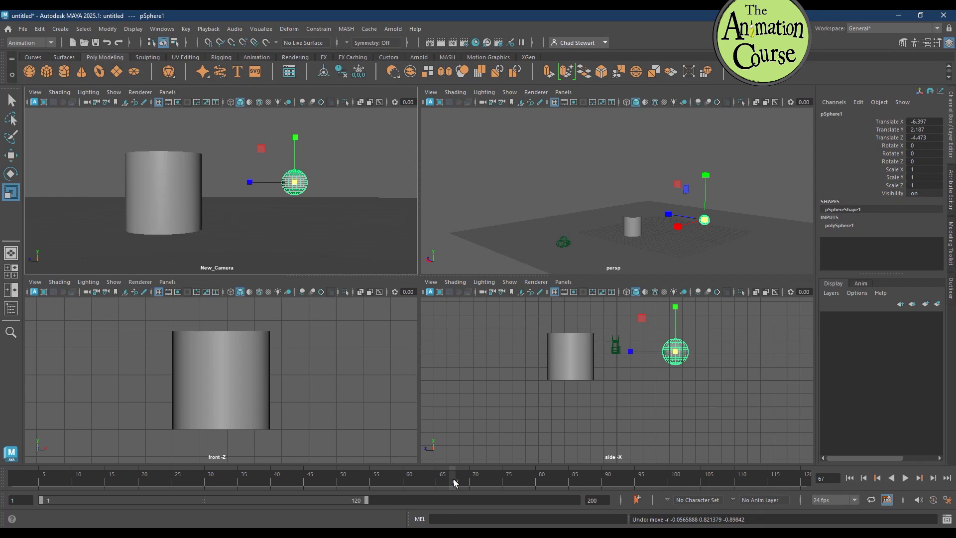
{"action": "left_click_drag", "start_coordinate": [454, 482], "coordinate": [279, 481]}
{"action": "key", "text": "alt+v"}
{"action": "left_click_drag", "start_coordinate": [400, 479], "coordinate": [431, 479]}
{"action": "left_click", "coordinate": [28, 481]}
{"action": "left_click", "coordinate": [50, 482]}
{"action": "left_click", "coordinate": [309, 481]}
{"action": "left_click", "coordinate": [387, 482]}
{"action": "left_click", "coordinate": [474, 483]}
{"action": "left_click", "coordinate": [557, 479]}
{"action": "left_click", "coordinate": [643, 481]}
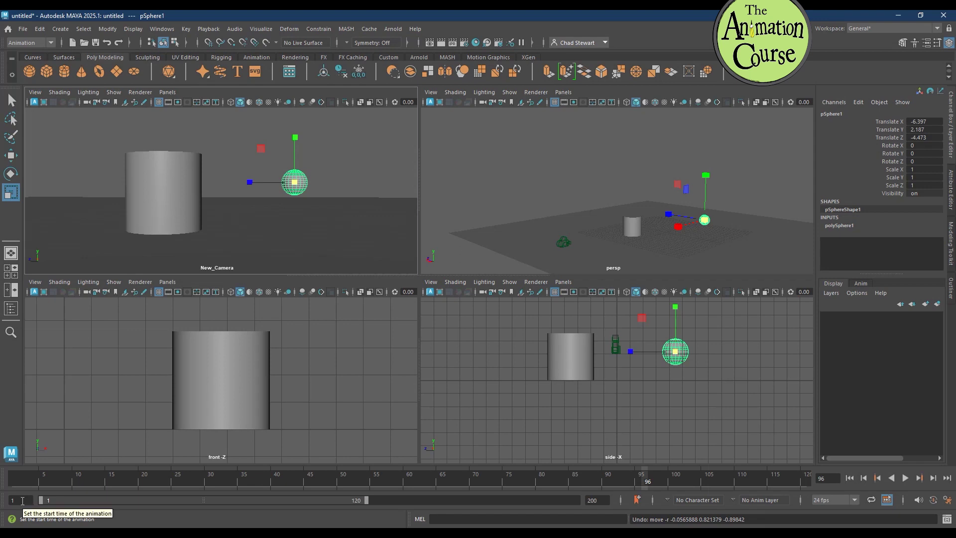
Step: Extend the playback range to frame 200 and set the end time of the animation to 500
{"action": "left_click_drag", "start_coordinate": [366, 498], "coordinate": [596, 516]}
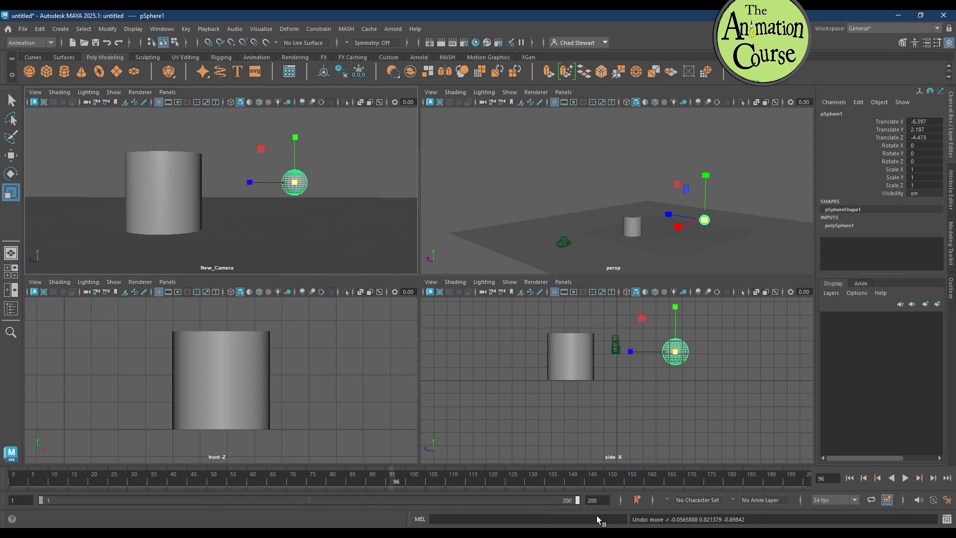
{"action": "left_click", "coordinate": [591, 500]}
{"action": "type", "text": "5"}
{"action": "key", "text": "Return"}
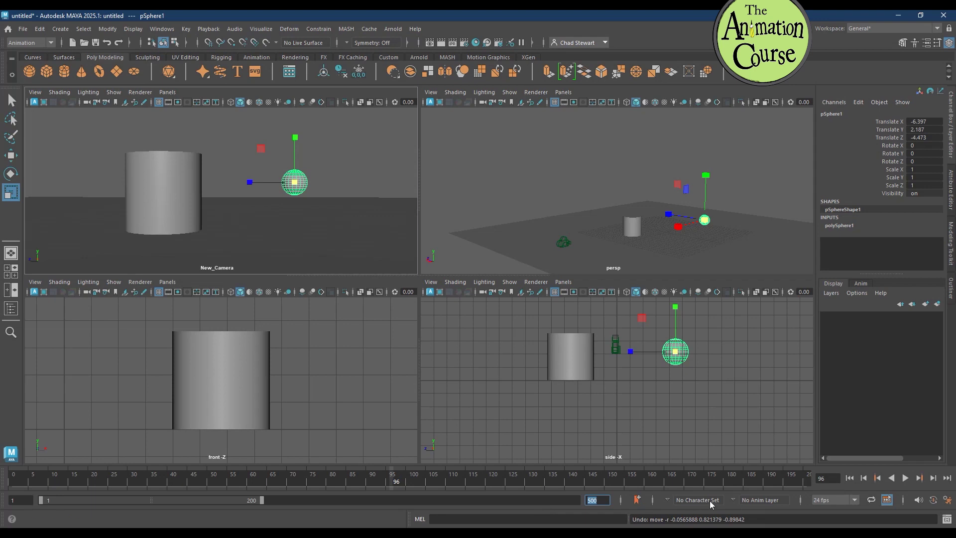
Step: Shift the playback range to frames 126 to 325, and toggle the range until it spans the full 1 to 500
{"action": "left_click_drag", "start_coordinate": [193, 500], "coordinate": [225, 518]}
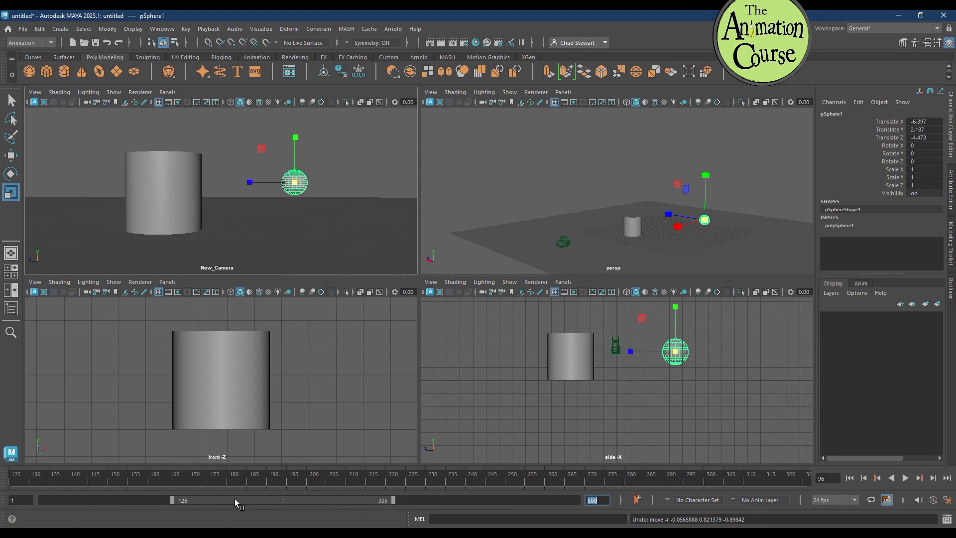
{"action": "double_click", "coordinate": [235, 499]}
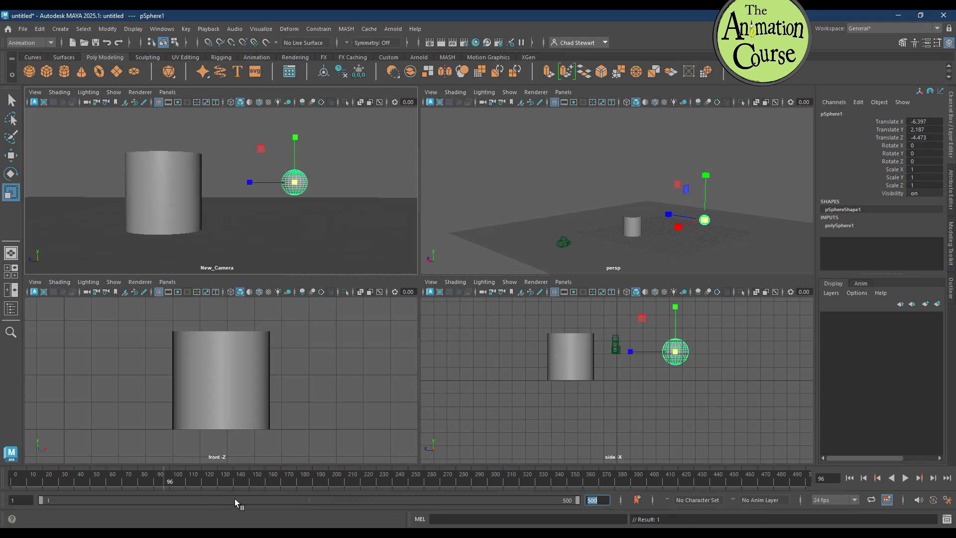
{"action": "double_click", "coordinate": [235, 500]}
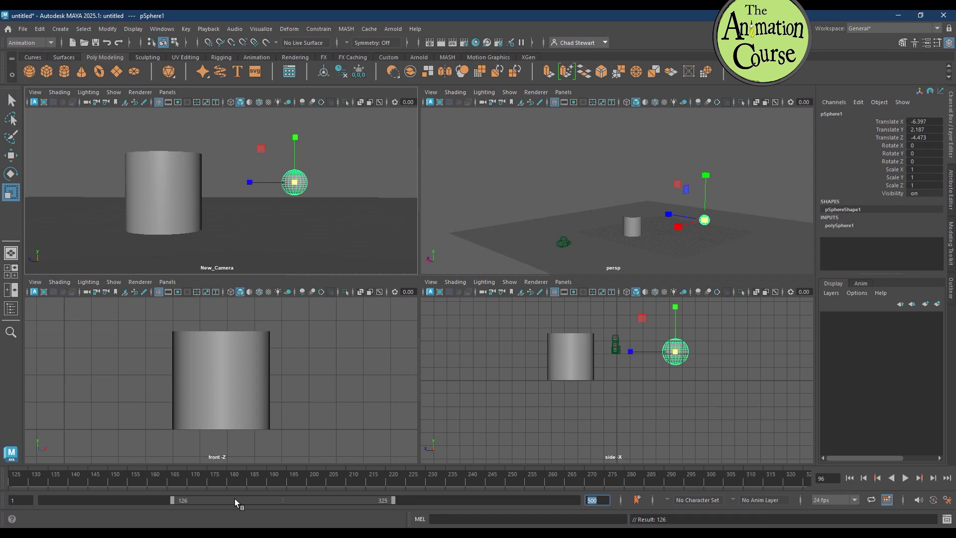
{"action": "double_click", "coordinate": [235, 499]}
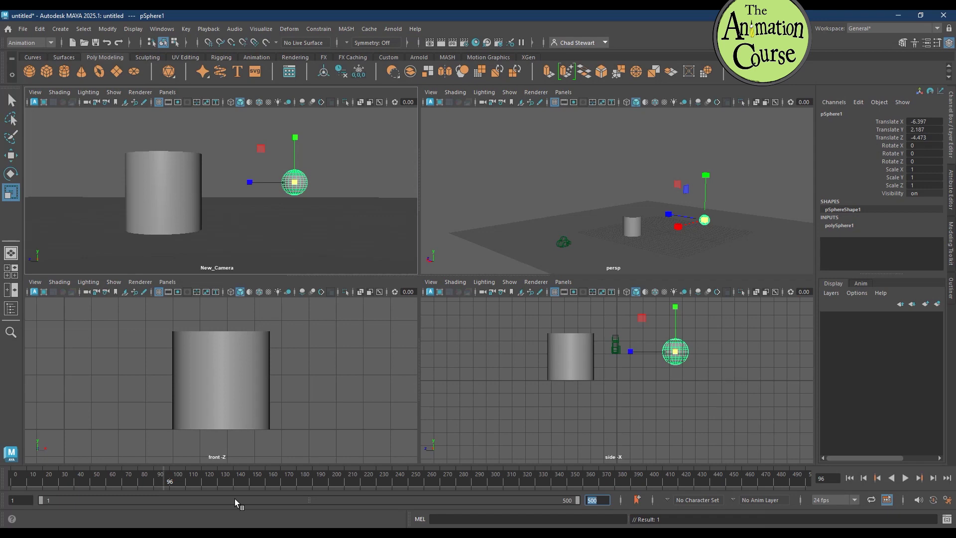
Step: Set the start time of the animation to 101
{"action": "left_click", "coordinate": [14, 502]}
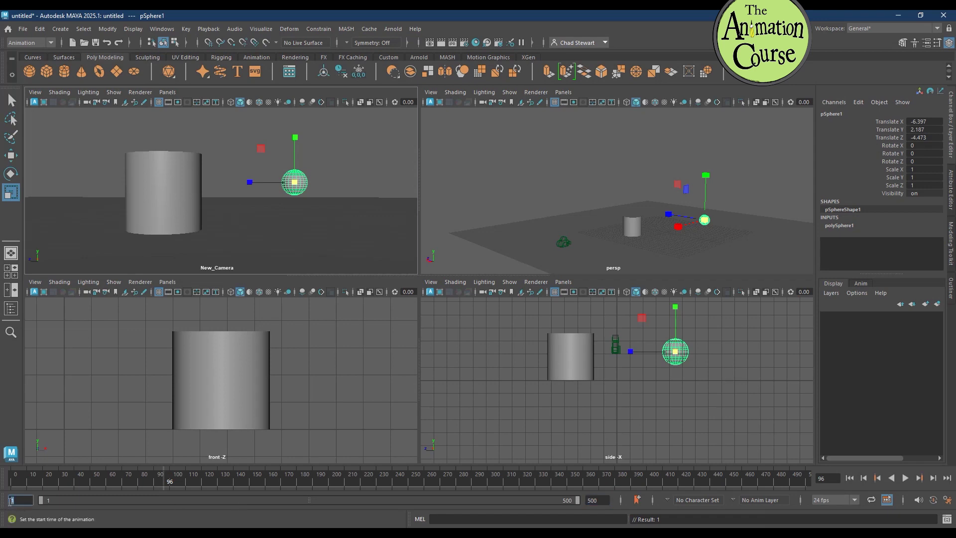
{"action": "type", "text": "101"}
{"action": "key", "text": "Return"}
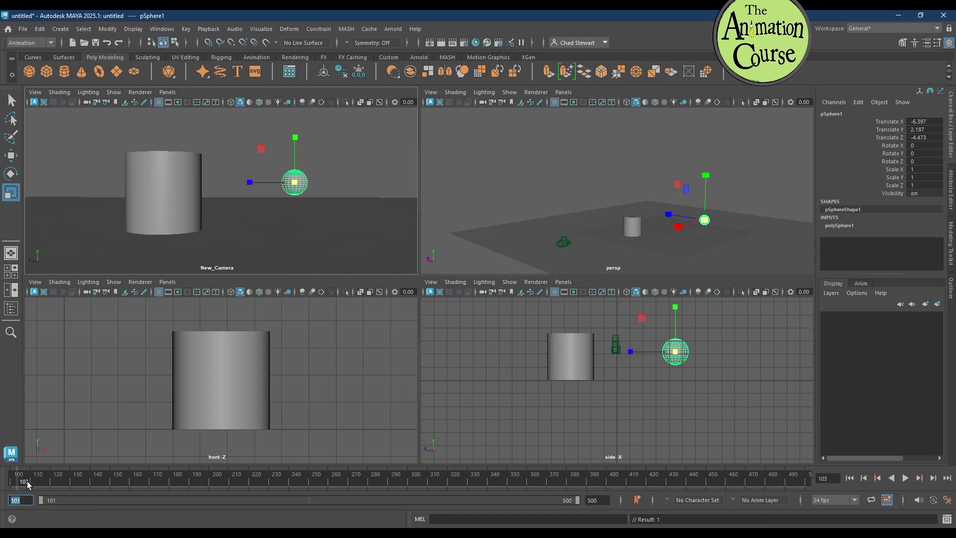
Step: Play and scrub the animation over the new frame range, and return the current time to frame 101
{"action": "key", "text": "alt+v"}
{"action": "left_click", "coordinate": [13, 483]}
{"action": "left_click_drag", "start_coordinate": [31, 483], "coordinate": [148, 493]}
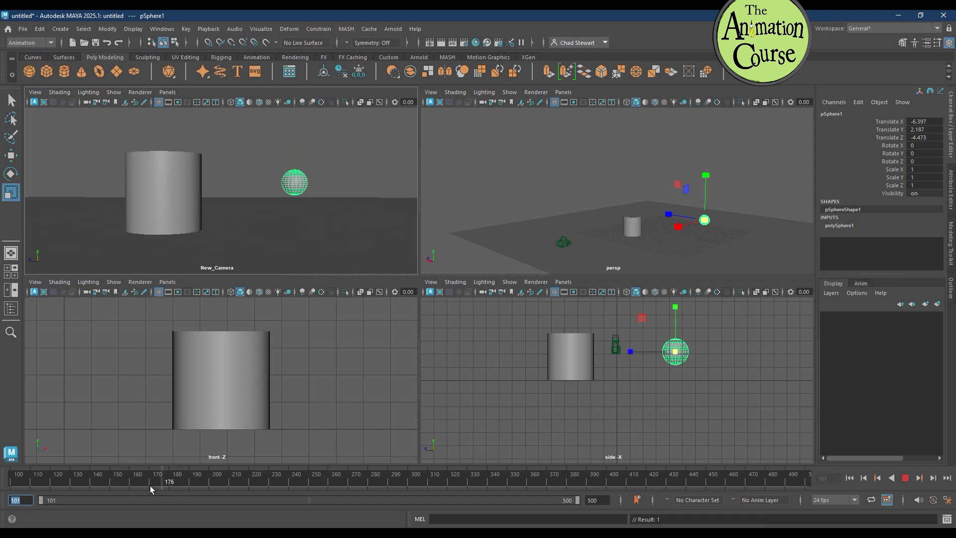
{"action": "left_click_drag", "start_coordinate": [34, 489], "coordinate": [6, 483]}
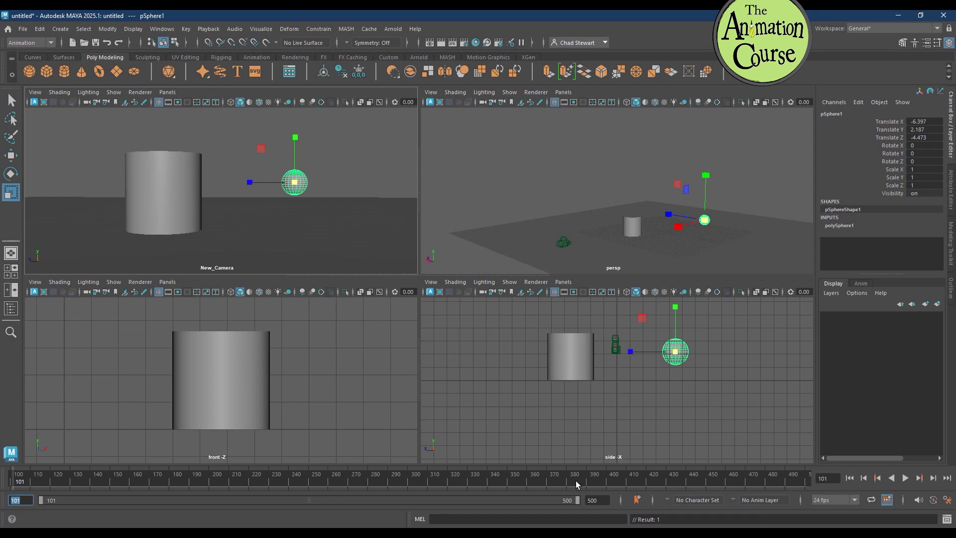
Step: Look over the available playback frame rates and keep 24 fps
{"action": "left_click", "coordinate": [855, 500]}
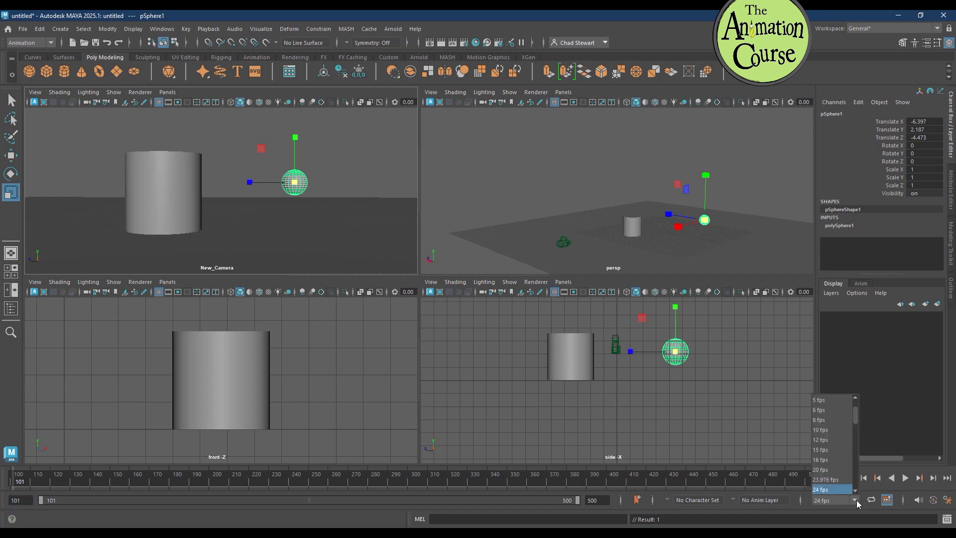
{"action": "left_click", "coordinate": [855, 500]}
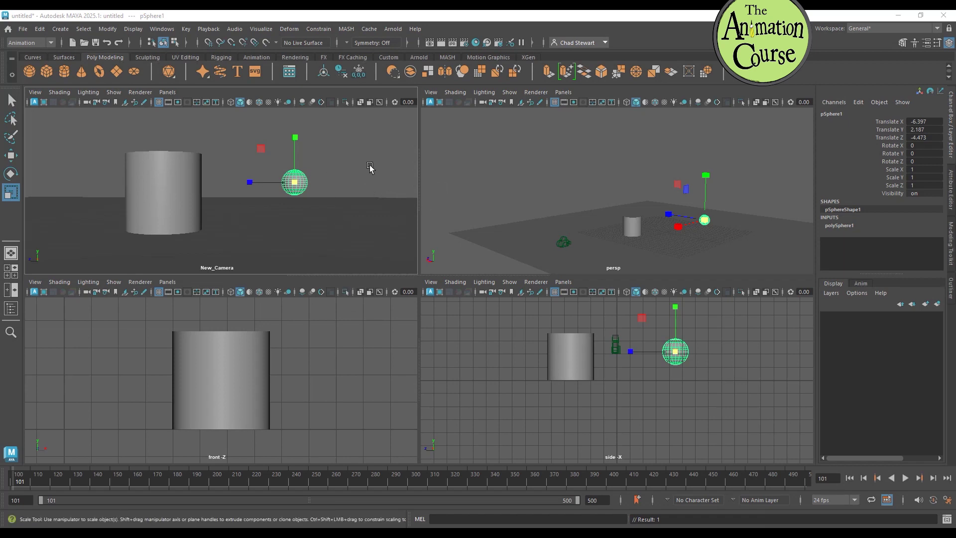
Step: Browse the Arnold, Curves, Surfaces, Poly Modeling, Sculpting, Animation and Rendering shelves, and return to the Poly Modeling shelf
{"action": "left_click", "coordinate": [419, 58]}
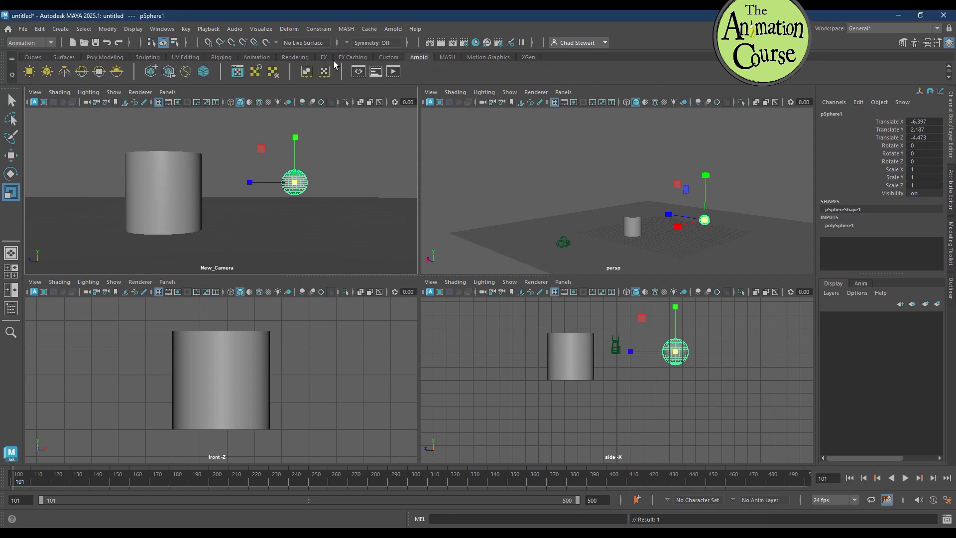
{"action": "left_click", "coordinate": [31, 58]}
{"action": "left_click", "coordinate": [63, 58]}
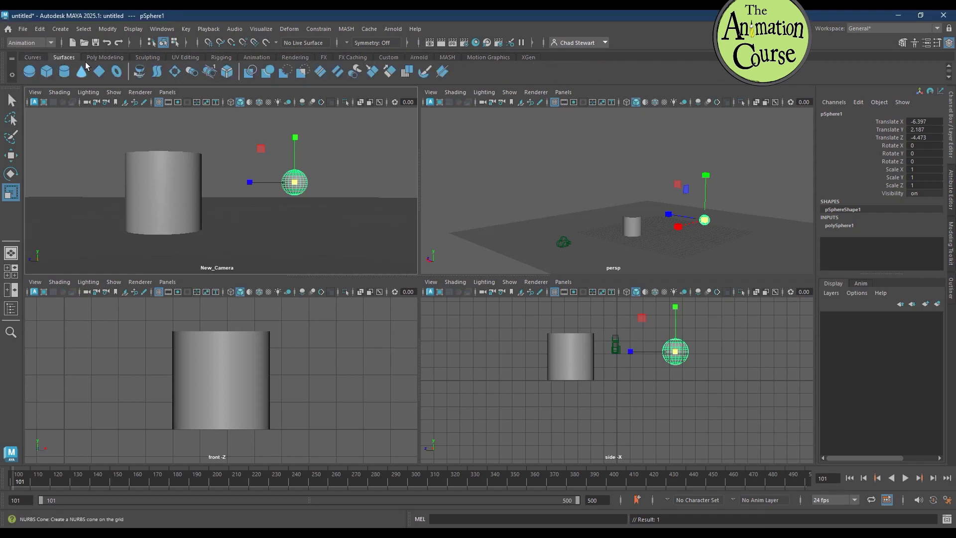
{"action": "left_click", "coordinate": [102, 58]}
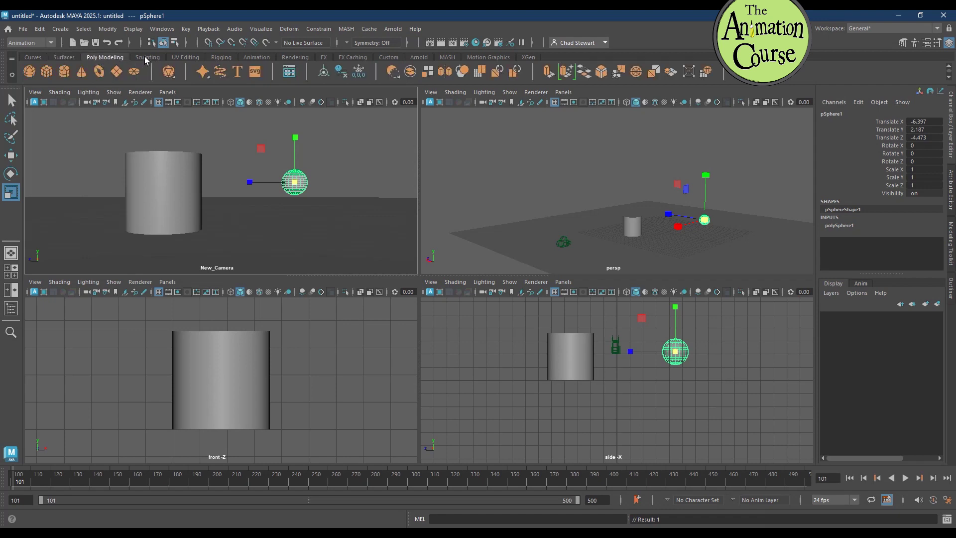
{"action": "left_click", "coordinate": [144, 60]}
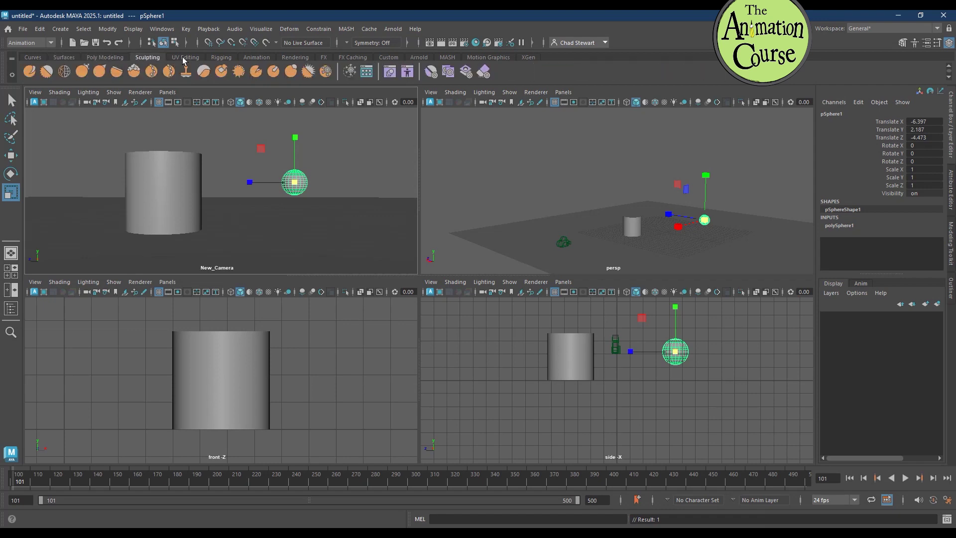
{"action": "left_click", "coordinate": [253, 59]}
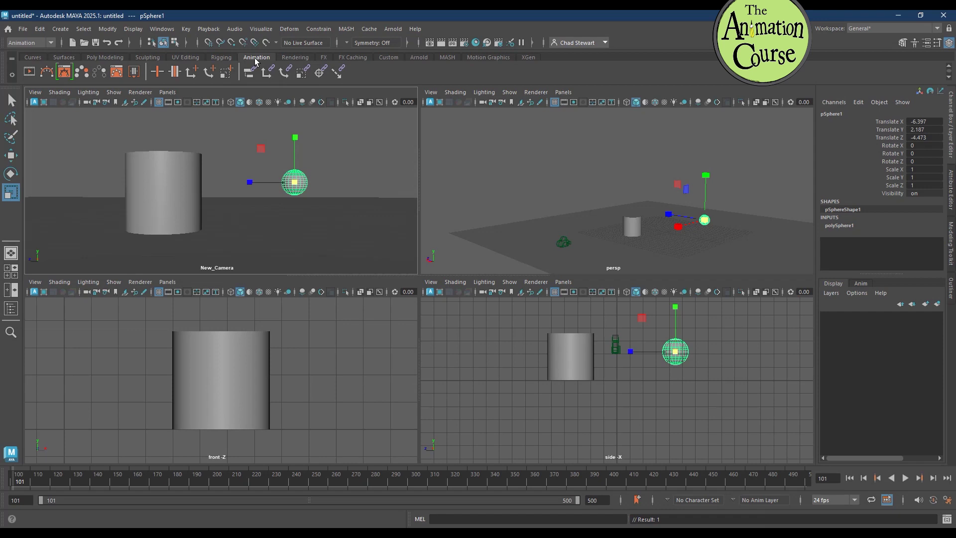
{"action": "left_click", "coordinate": [295, 59]}
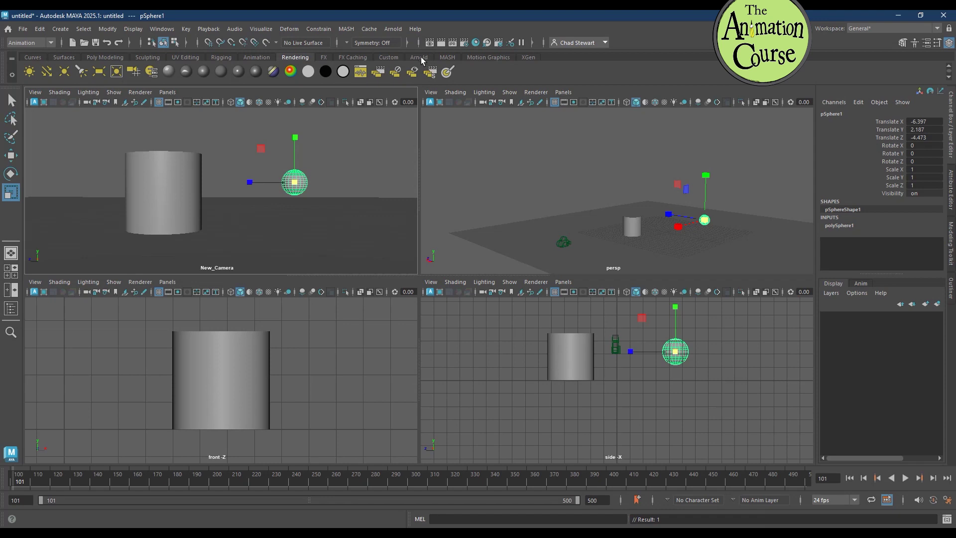
{"action": "left_click", "coordinate": [107, 56]}
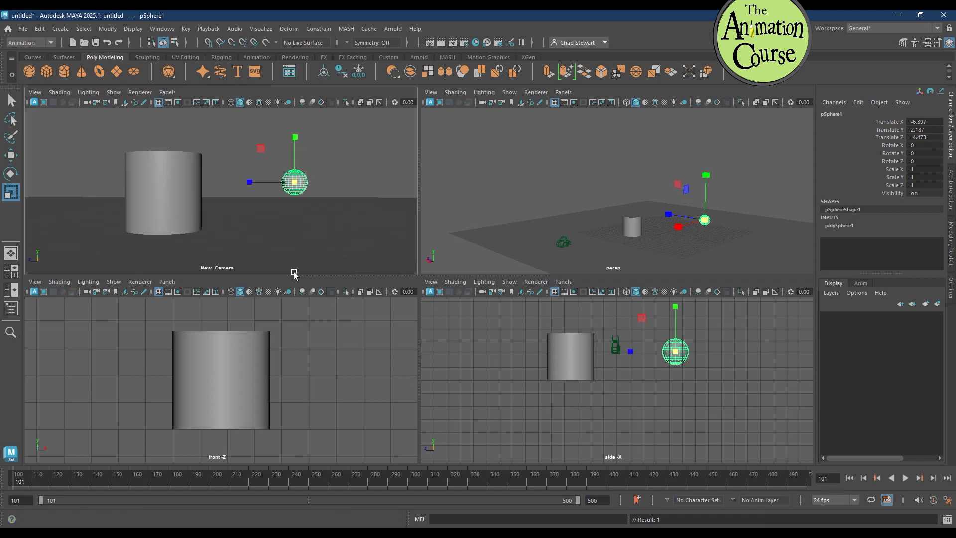
Step: Compare the Select, Move, Rotate and Scale tools by activating each one on the sphere
{"action": "left_click", "coordinate": [12, 102]}
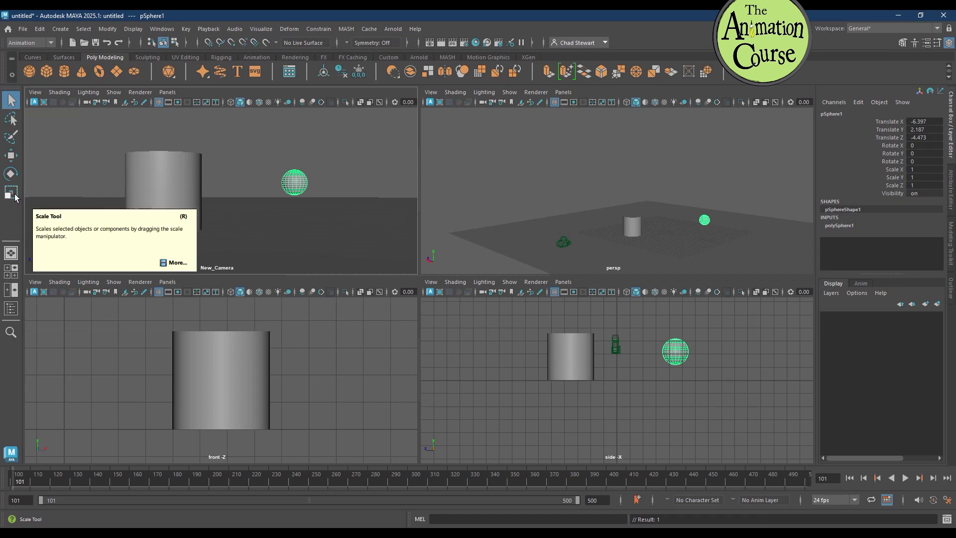
{"action": "left_click", "coordinate": [297, 187]}
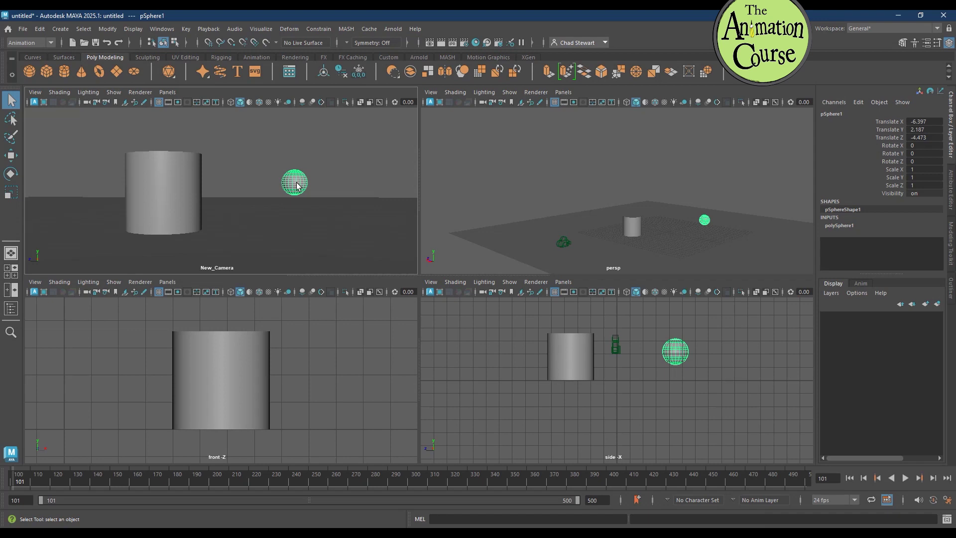
{"action": "key", "text": "w"}
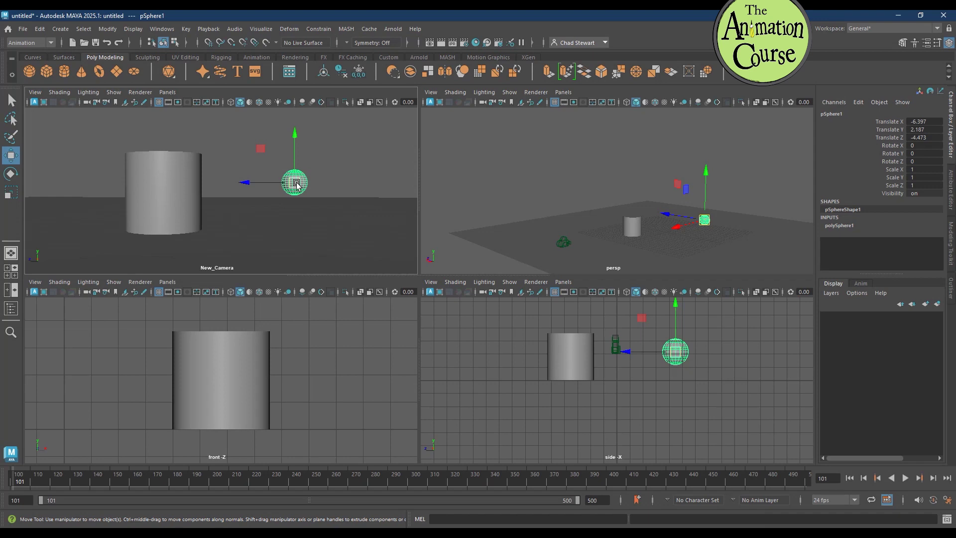
{"action": "key", "text": "q"}
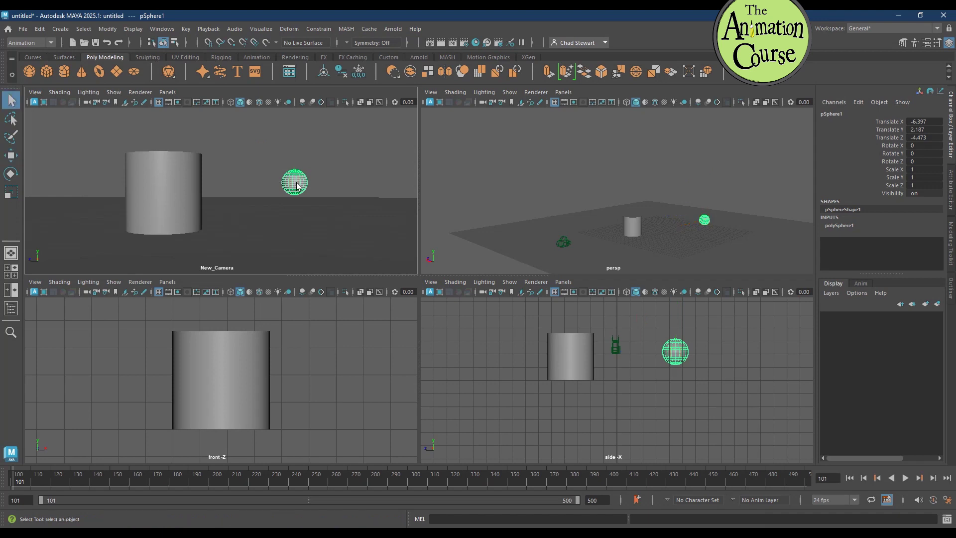
{"action": "key", "text": "w"}
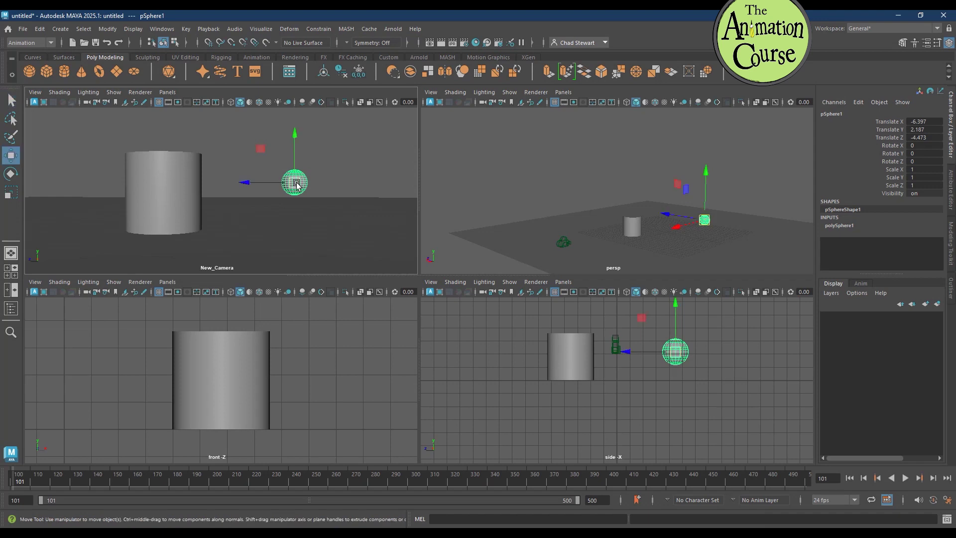
{"action": "key", "text": "e"}
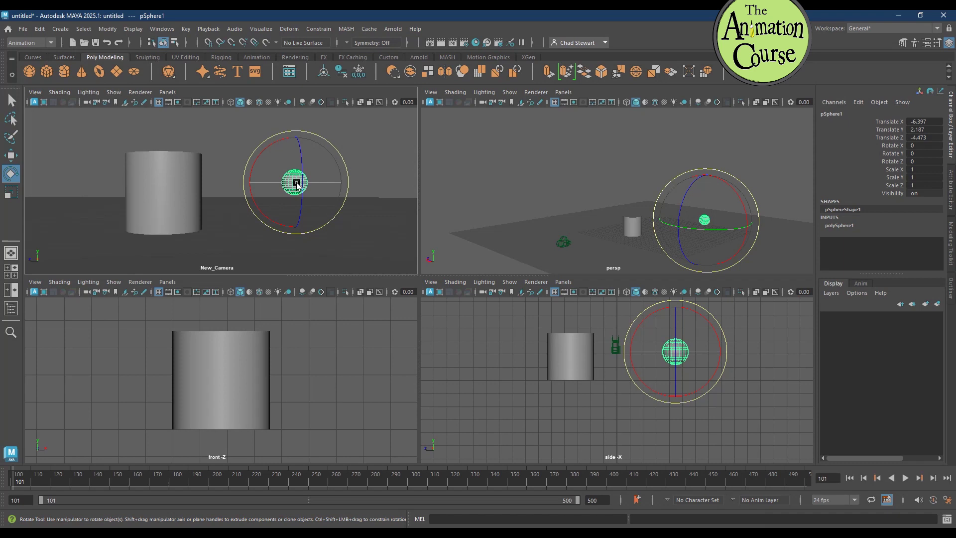
{"action": "key", "text": "r"}
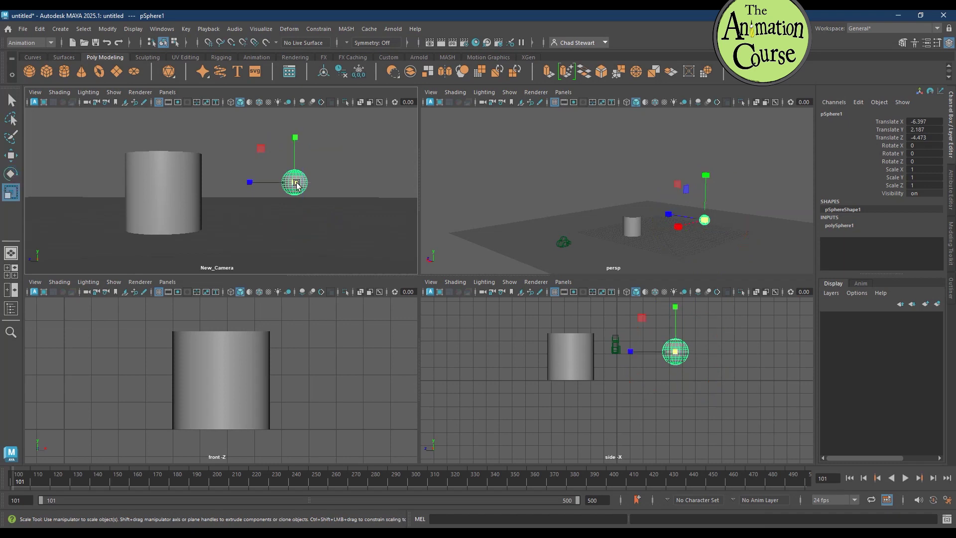
Step: Alternate between the Move and Rotate tools, and move the sphere up to about Y 3.99 in the New_Camera view
{"action": "key", "text": "w"}
{"action": "key", "text": "e"}
{"action": "key", "text": "w"}
{"action": "key", "text": "e"}
{"action": "key", "text": "w"}
{"action": "left_click_drag", "start_coordinate": [297, 186], "coordinate": [296, 161]}
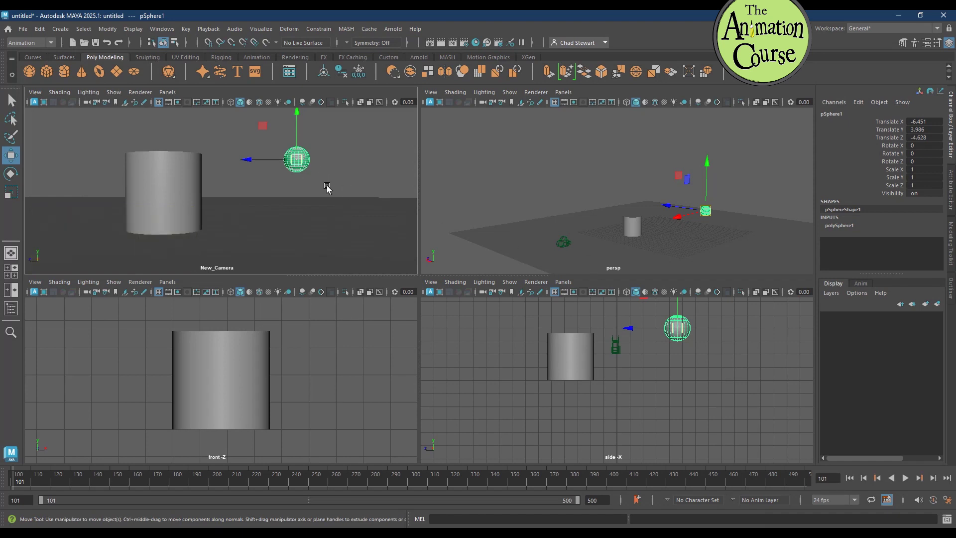
Step: Put the sphere into Vertex mode in the maximized New_Camera view, and activate the Rotate tool
{"action": "key", "text": "space"}
{"action": "right_click_drag", "start_coordinate": [620, 216], "coordinate": [692, 267], "text": "alt"}
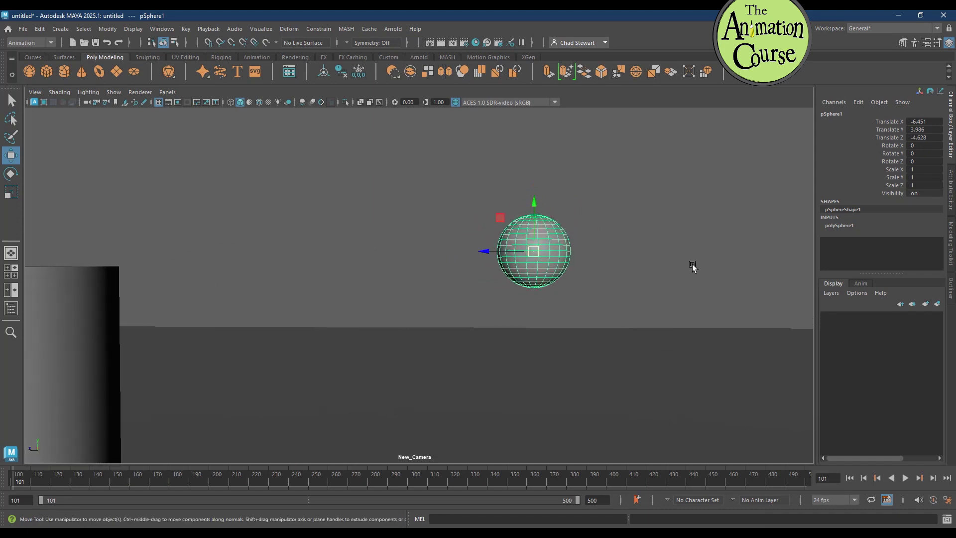
{"action": "right_click", "coordinate": [551, 244]}
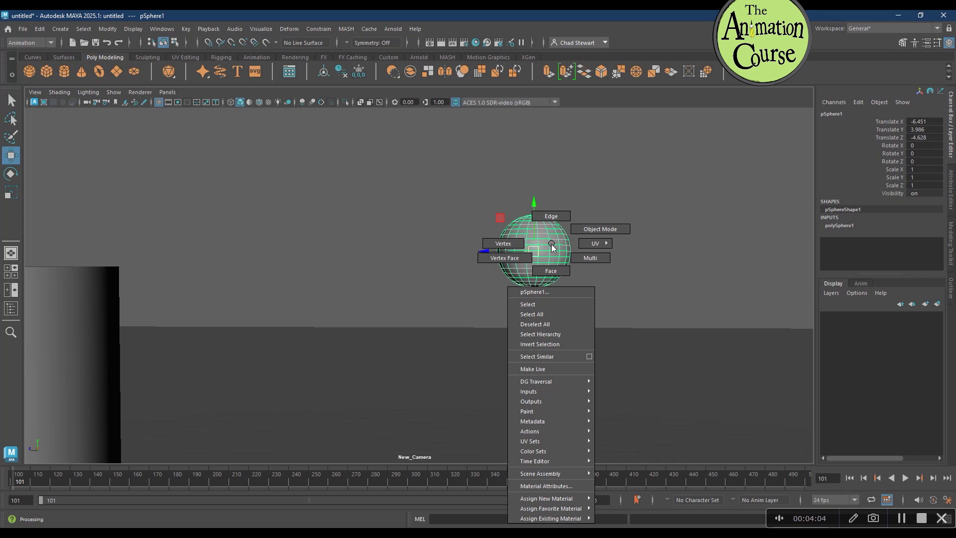
{"action": "left_click", "coordinate": [510, 246]}
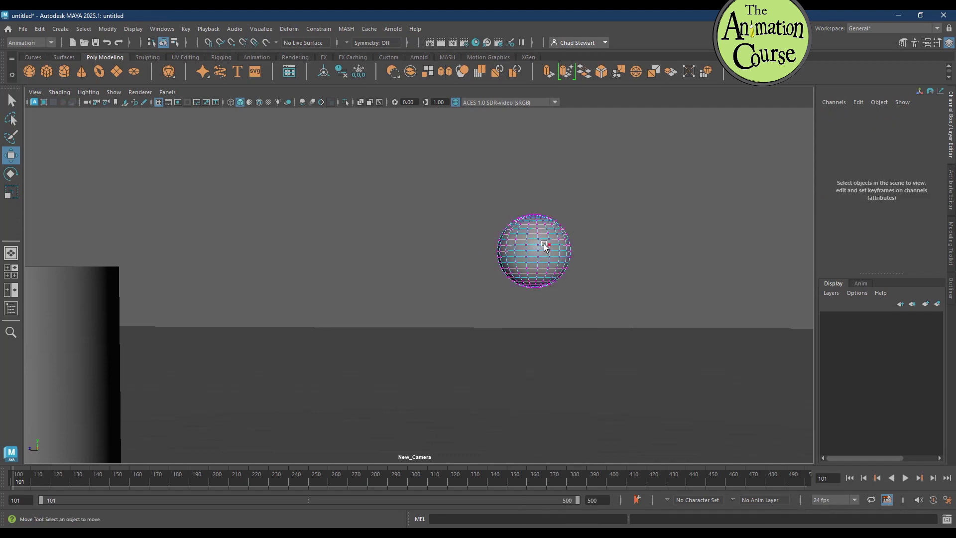
{"action": "left_click", "coordinate": [11, 174]}
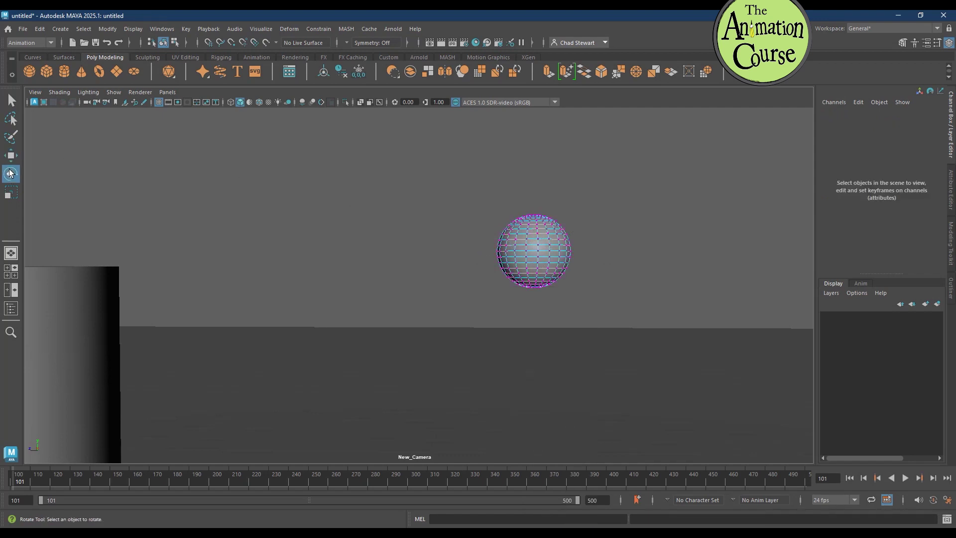
Step: Try pulling a single vertex out of the sphere's surface with the Move tool, and undo the move
{"action": "left_click", "coordinate": [15, 155]}
{"action": "left_click", "coordinate": [13, 173]}
{"action": "left_click", "coordinate": [17, 192]}
{"action": "left_click", "coordinate": [15, 155]}
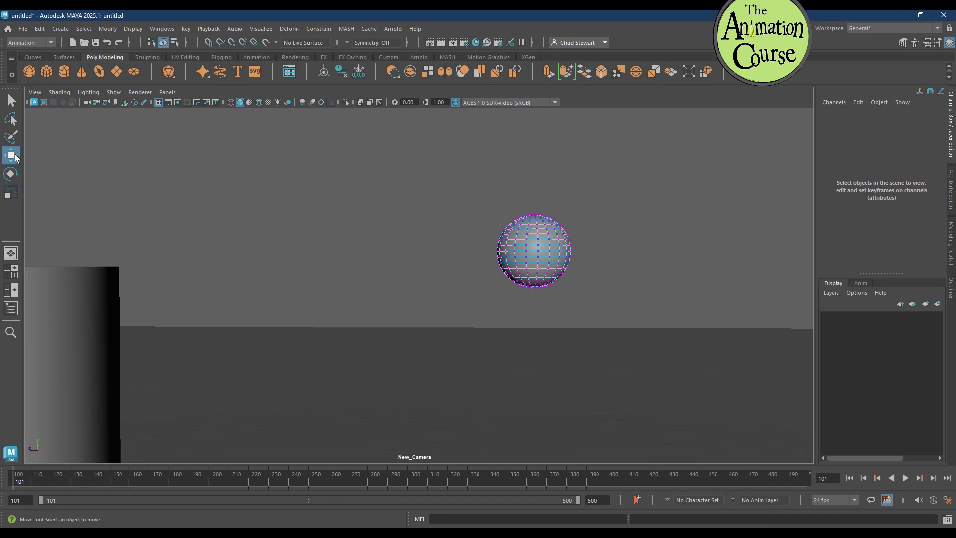
{"action": "left_click", "coordinate": [548, 243]}
{"action": "left_click_drag", "start_coordinate": [548, 243], "coordinate": [514, 264]}
{"action": "left_click", "coordinate": [537, 253]}
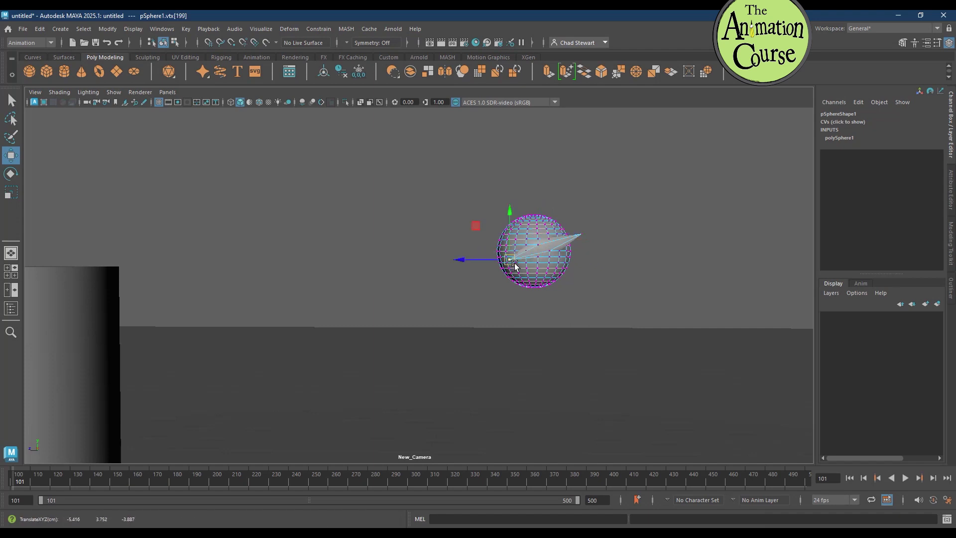
{"action": "key", "text": "ctrl+z"}
{"action": "key", "text": "ctrl+z"}
{"action": "key", "text": "ctrl+z"}
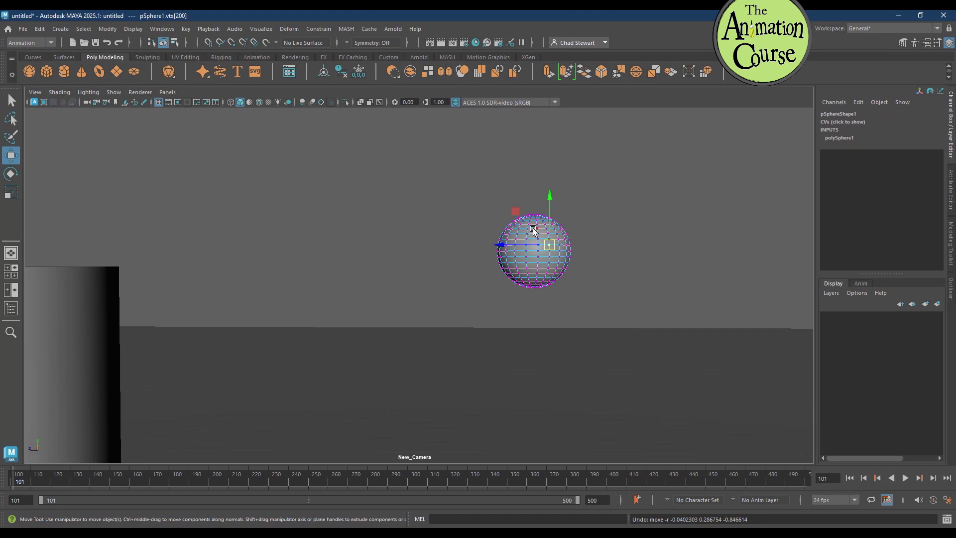
Step: Switch the sphere to Face mode and select a single face, and return the sphere to Object Mode and deselect it
{"action": "right_click", "coordinate": [533, 229]}
{"action": "left_click", "coordinate": [536, 252]}
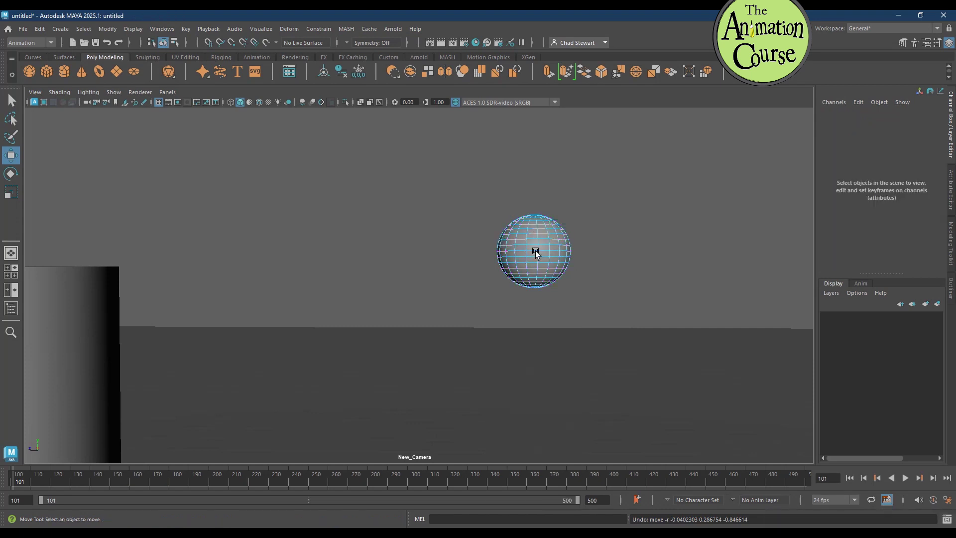
{"action": "left_click", "coordinate": [537, 252]}
{"action": "right_click", "coordinate": [520, 245]}
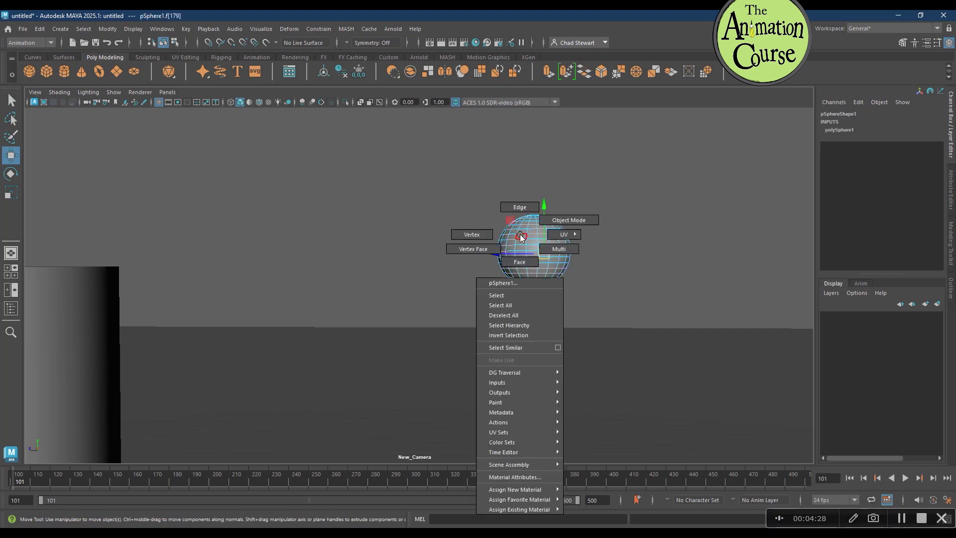
{"action": "right_click_drag", "start_coordinate": [531, 241], "coordinate": [572, 217]}
{"action": "right_click", "coordinate": [531, 226]}
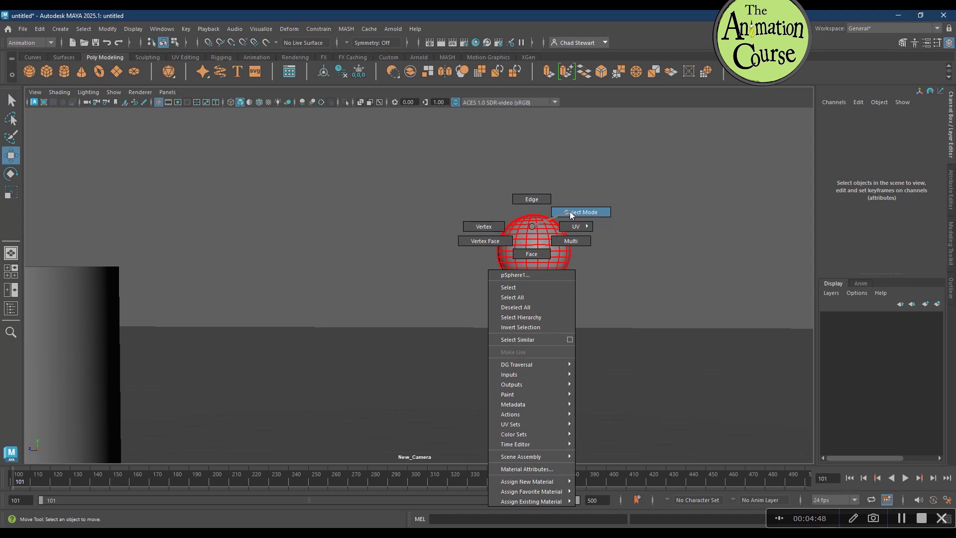
{"action": "left_click", "coordinate": [569, 210]}
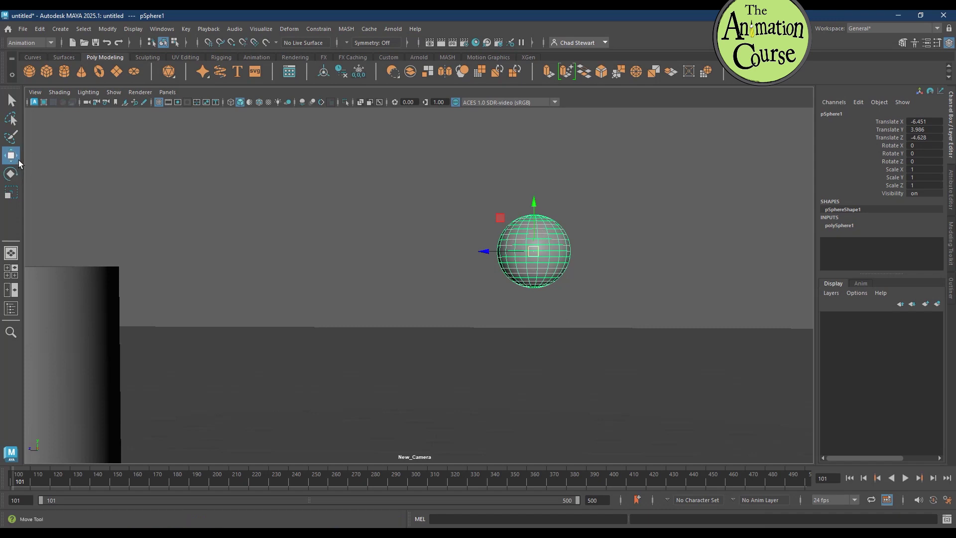
{"action": "left_click", "coordinate": [362, 204]}
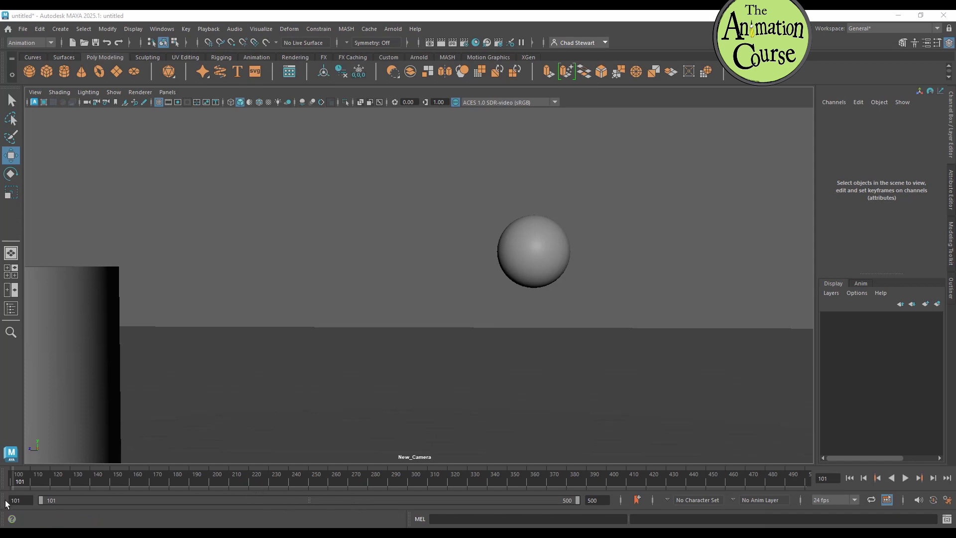
Step: Undock the Time Slider and the Range Slider into floating windows, and close both of them
{"action": "left_click_drag", "start_coordinate": [6, 481], "coordinate": [55, 350]}
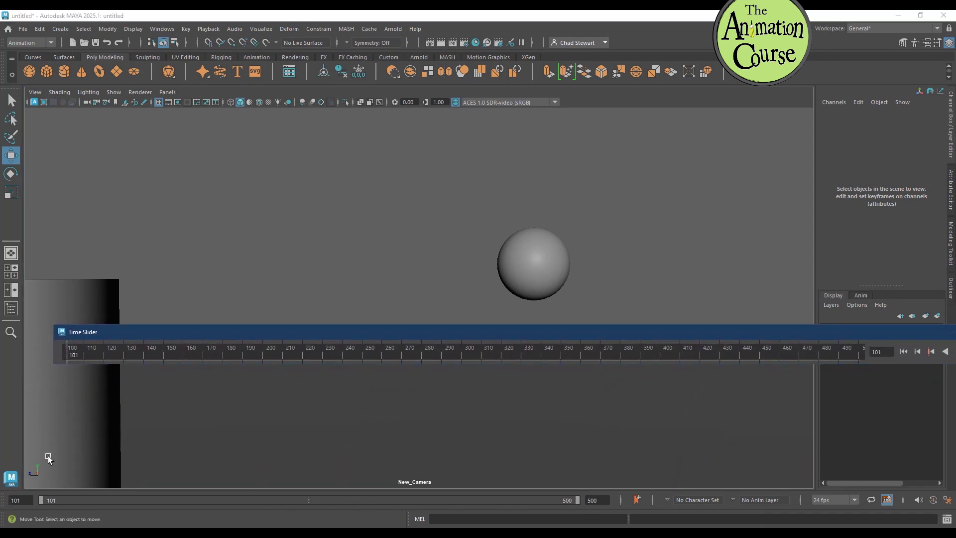
{"action": "left_click_drag", "start_coordinate": [6, 500], "coordinate": [57, 442]}
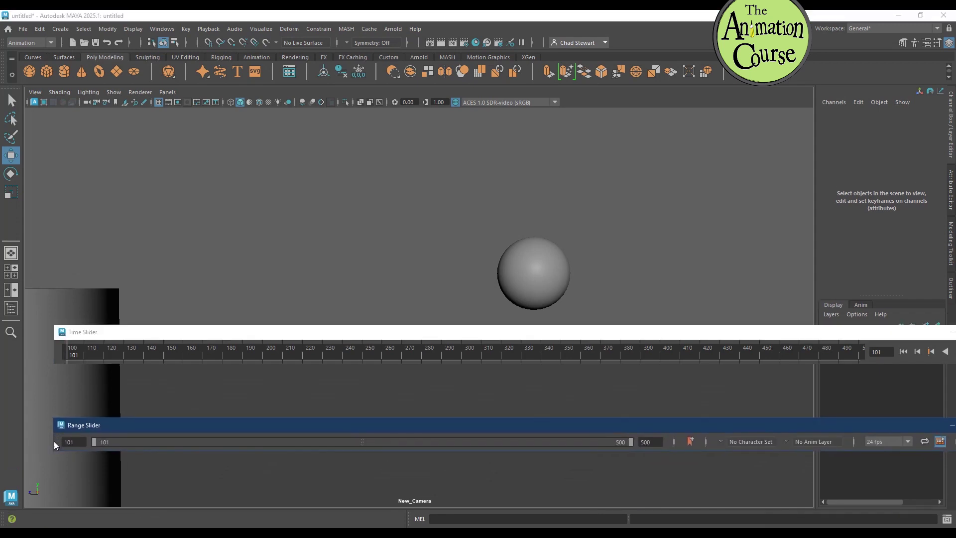
{"action": "left_click_drag", "start_coordinate": [498, 429], "coordinate": [455, 435]}
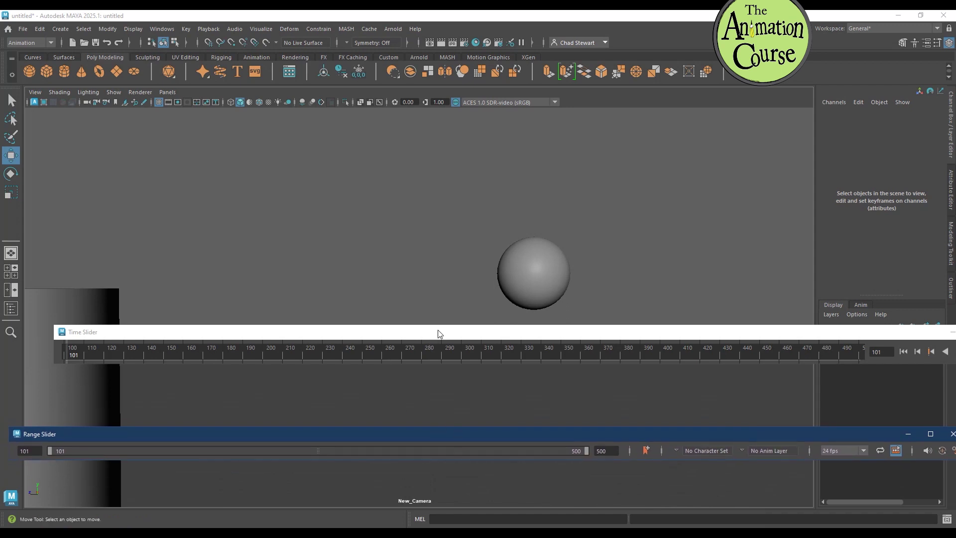
{"action": "left_click_drag", "start_coordinate": [440, 334], "coordinate": [386, 322]}
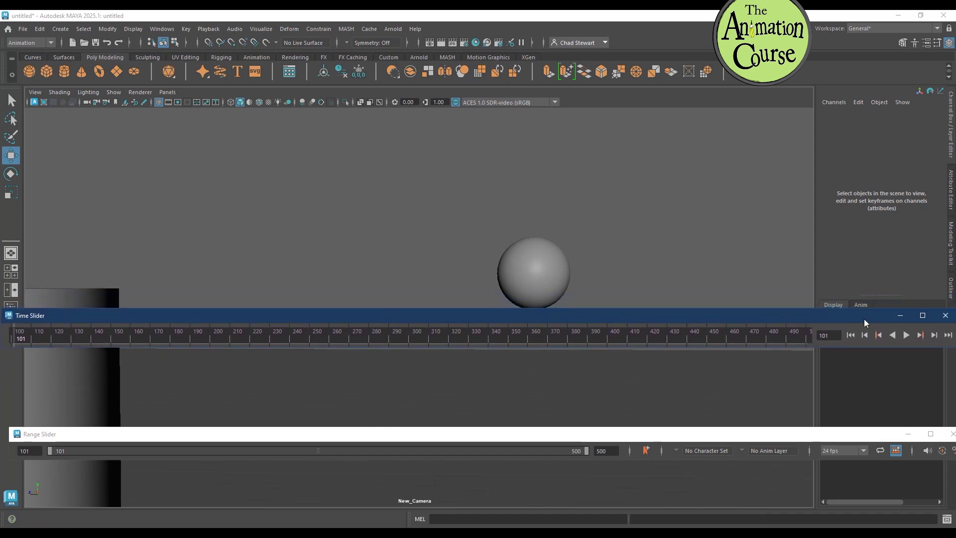
{"action": "left_click", "coordinate": [945, 315]}
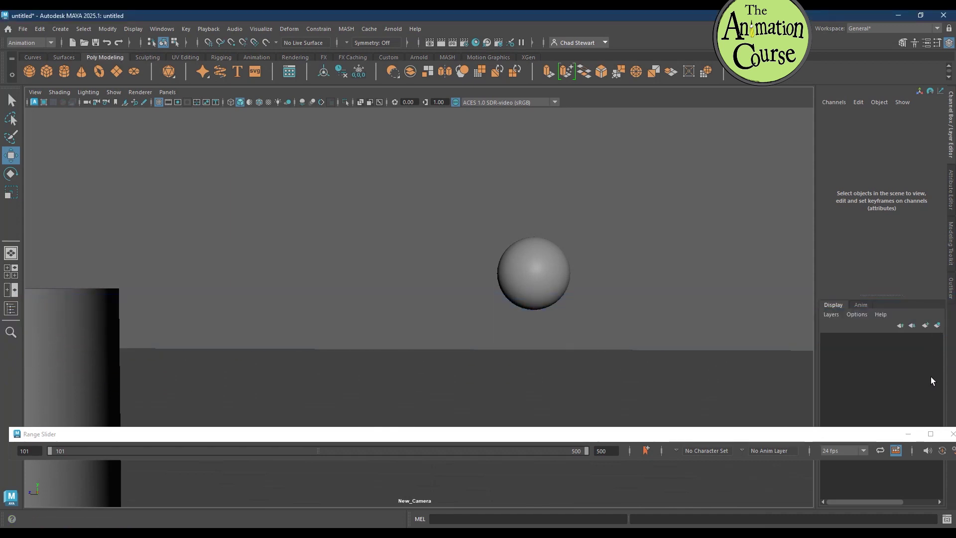
{"action": "left_click", "coordinate": [951, 434]}
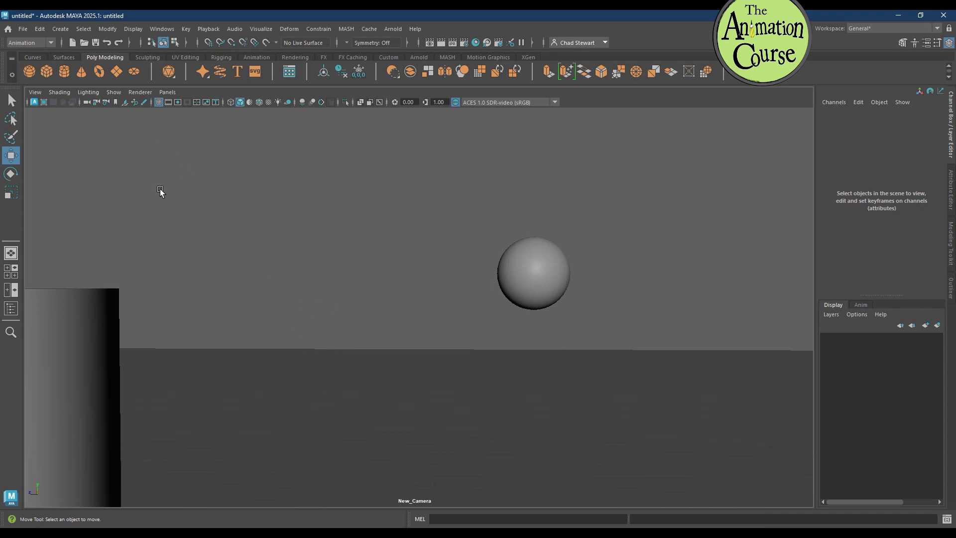
Step: Hide the Shelf through the UI Elements options, and show it again
{"action": "left_click", "coordinate": [161, 28]}
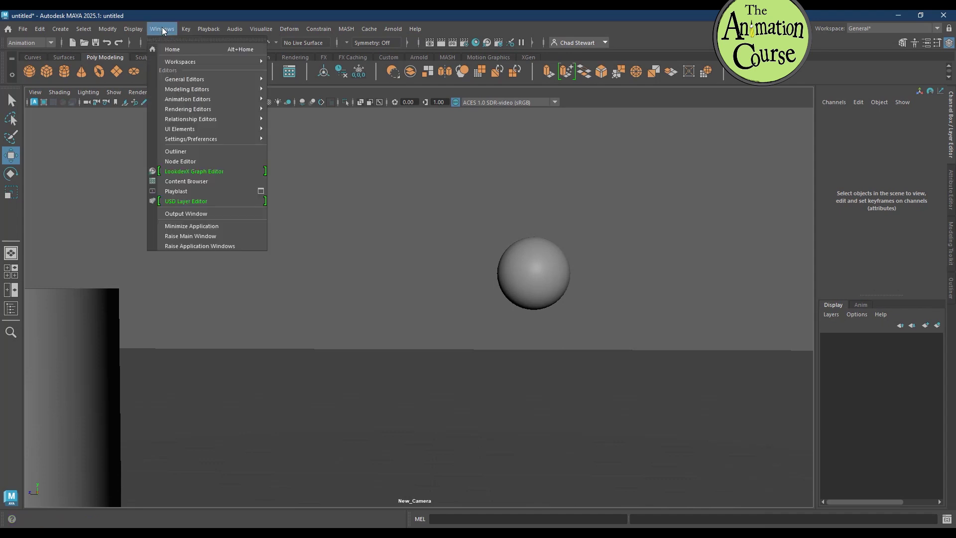
{"action": "mouse_move", "coordinate": [180, 129]}
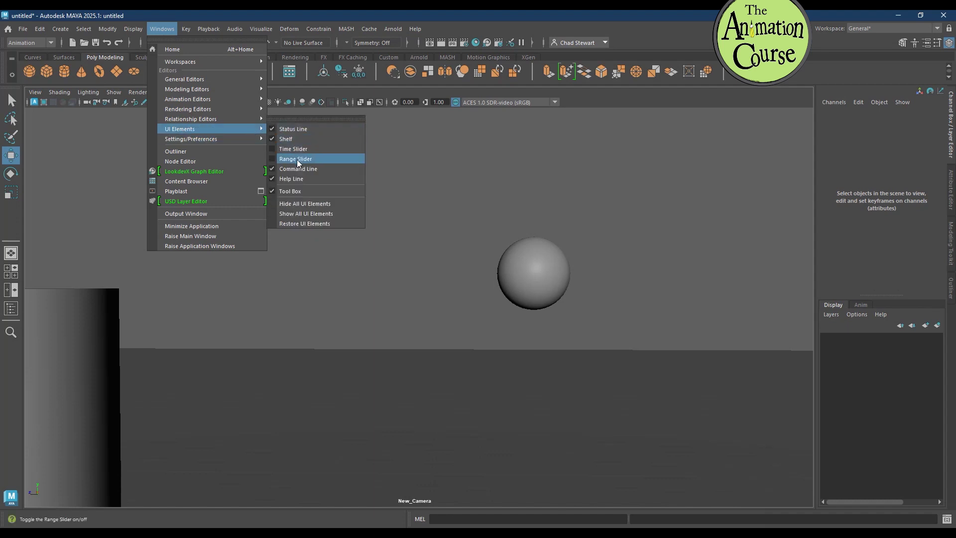
{"action": "left_click", "coordinate": [273, 139]}
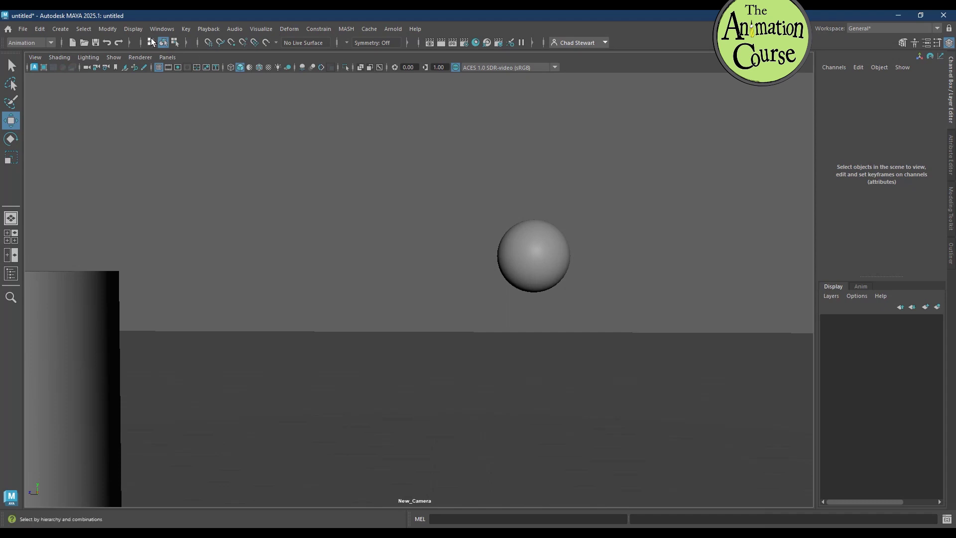
{"action": "left_click", "coordinate": [162, 29]}
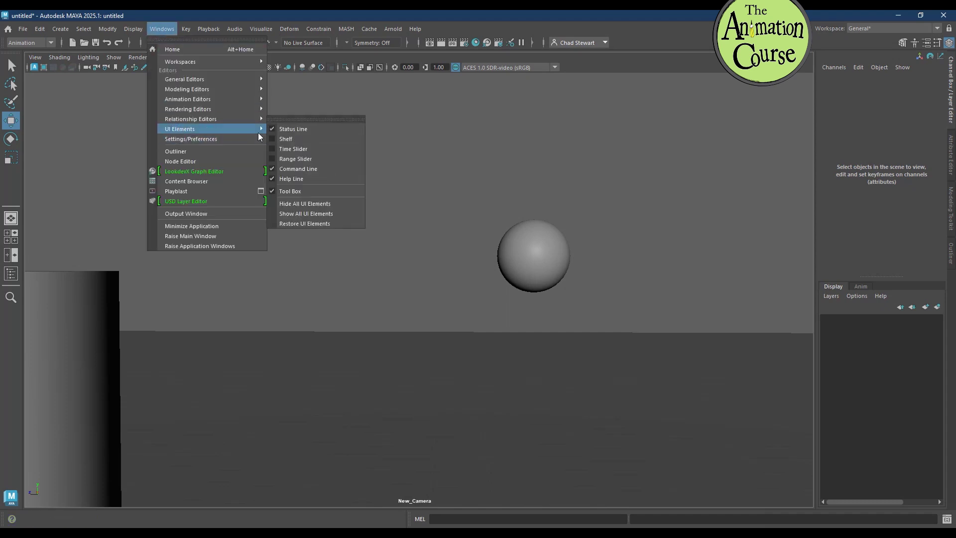
{"action": "left_click", "coordinate": [273, 139]}
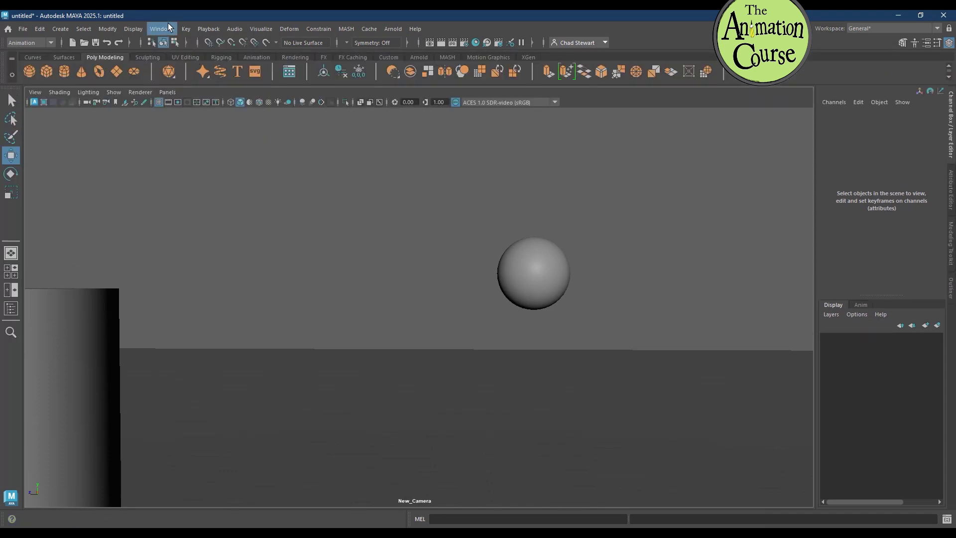
Step: Bring back the Time Slider and the Range Slider through the UI Elements options
{"action": "left_click", "coordinate": [165, 30]}
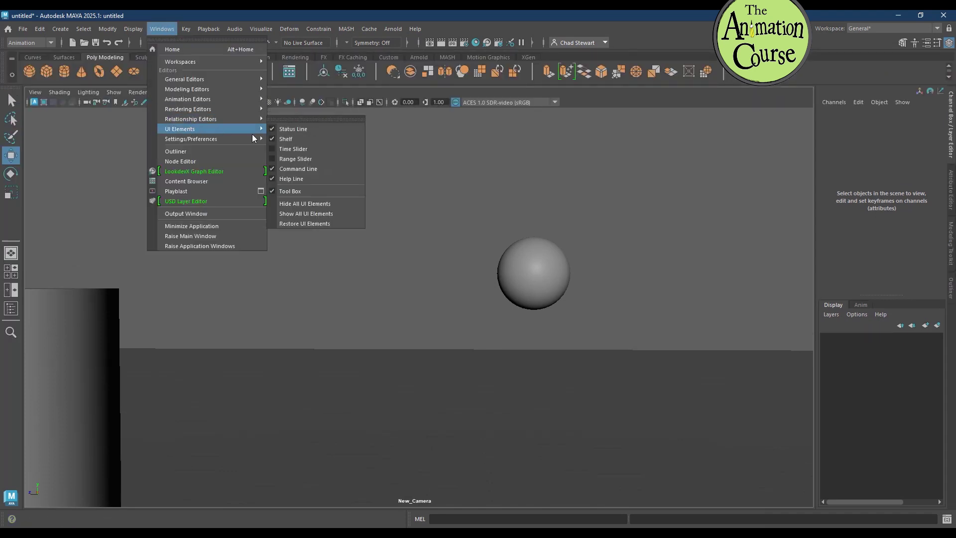
{"action": "mouse_move", "coordinate": [250, 131]}
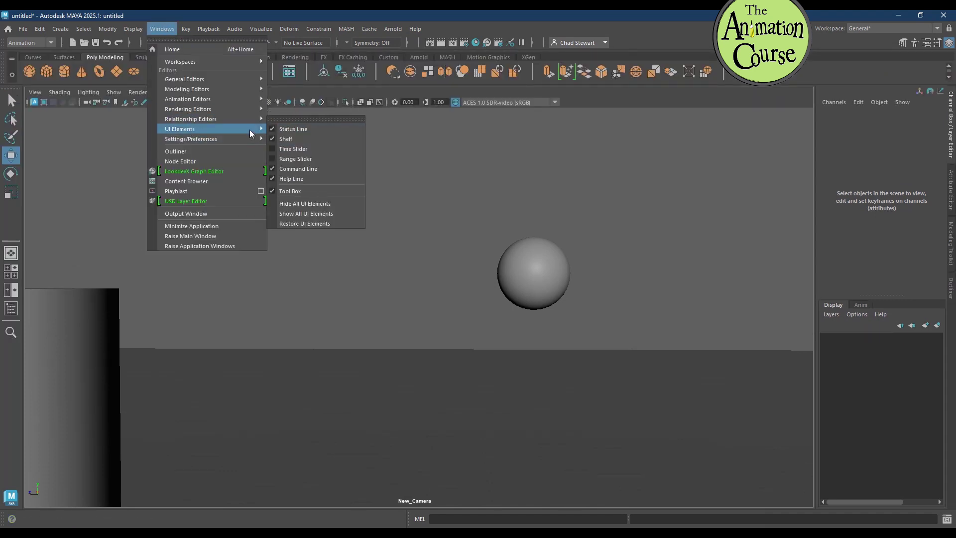
{"action": "left_click", "coordinate": [273, 149]}
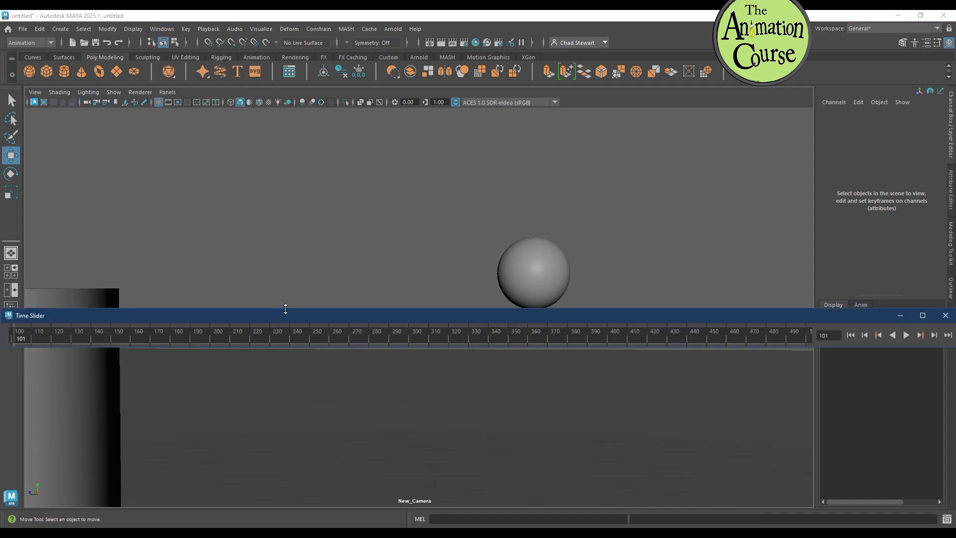
{"action": "left_click", "coordinate": [160, 31]}
{"action": "mouse_move", "coordinate": [256, 129]}
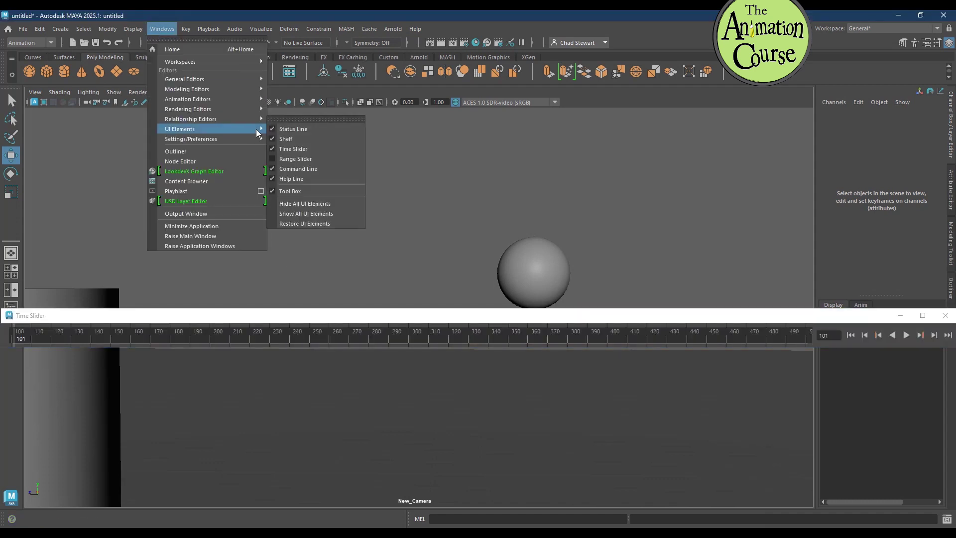
{"action": "left_click", "coordinate": [275, 160]}
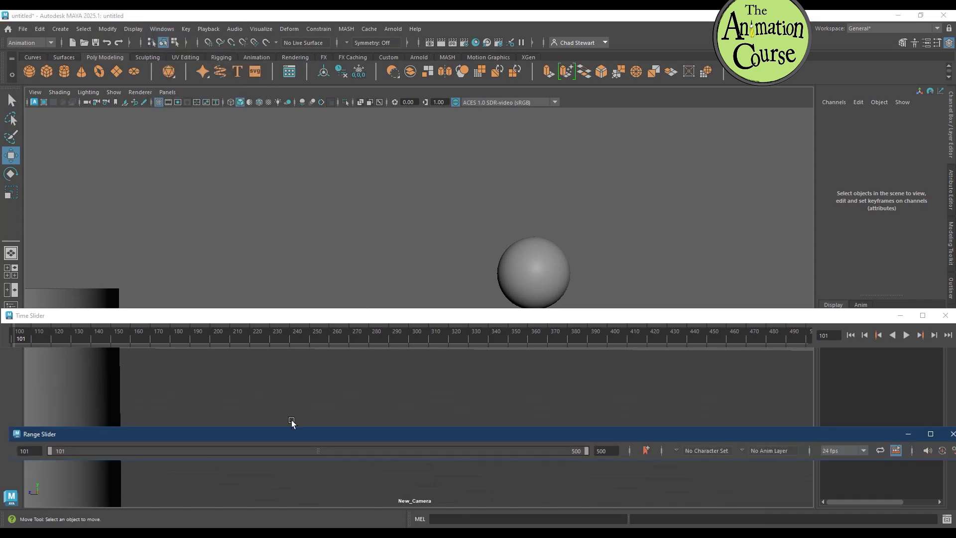
Step: Dock the Range Slider directly above the command line, and dock the Time Slider above it across the full window width
{"action": "left_click_drag", "start_coordinate": [287, 435], "coordinate": [305, 513]}
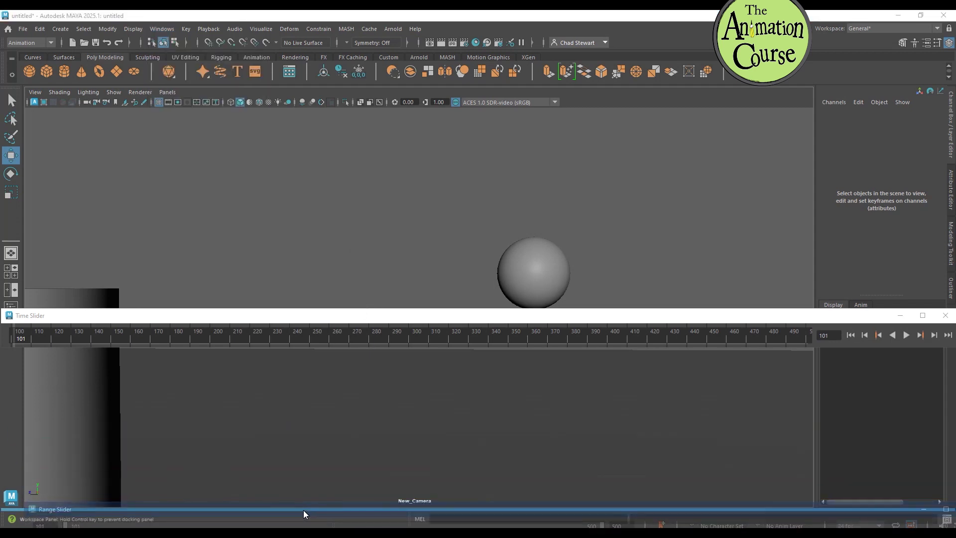
{"action": "left_click_drag", "start_coordinate": [304, 510], "coordinate": [301, 510]}
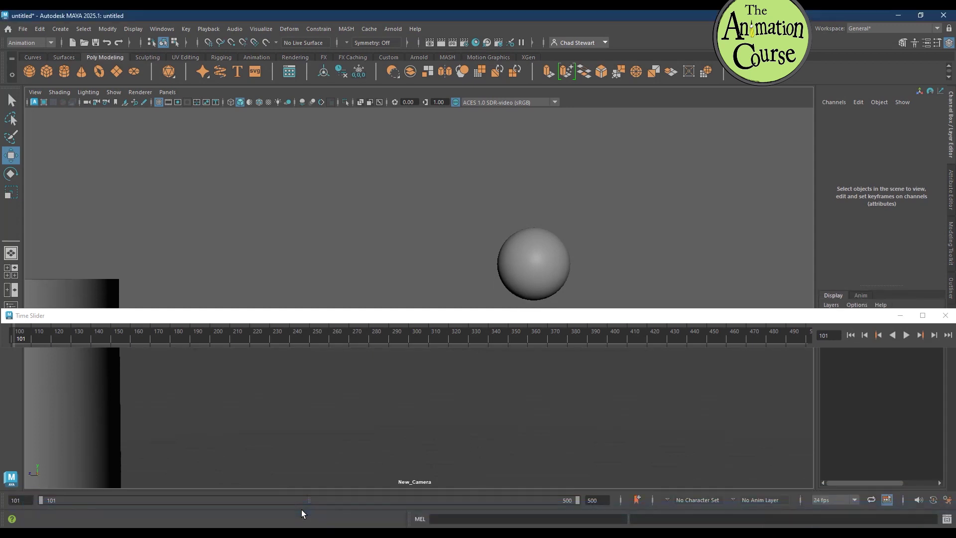
{"action": "left_click_drag", "start_coordinate": [347, 318], "coordinate": [358, 487]}
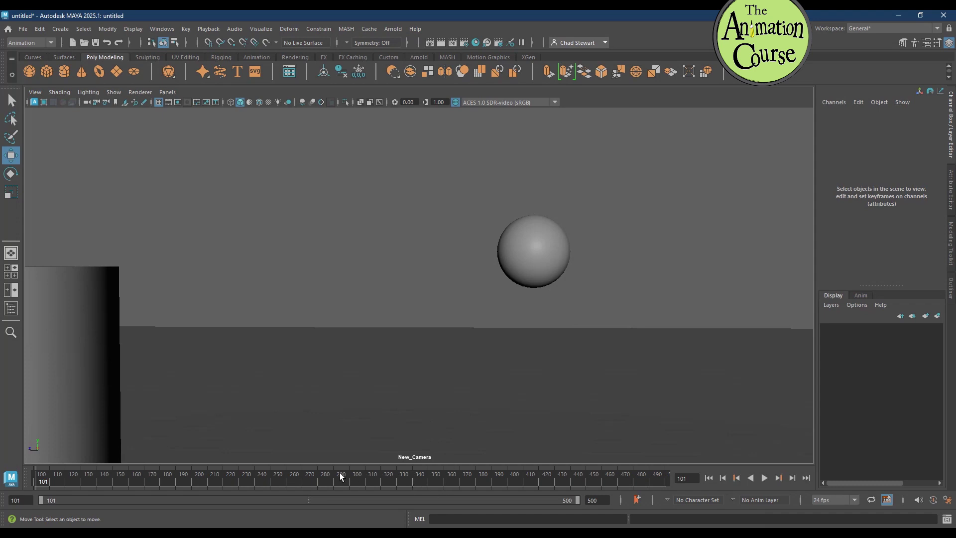
{"action": "mouse_move", "coordinate": [331, 465]}
{"action": "left_mouse_down"}
{"action": "mouse_move", "coordinate": [336, 432]}
{"action": "mouse_move", "coordinate": [337, 467]}
{"action": "left_mouse_up"}
{"action": "left_click_drag", "start_coordinate": [340, 463], "coordinate": [343, 459]}
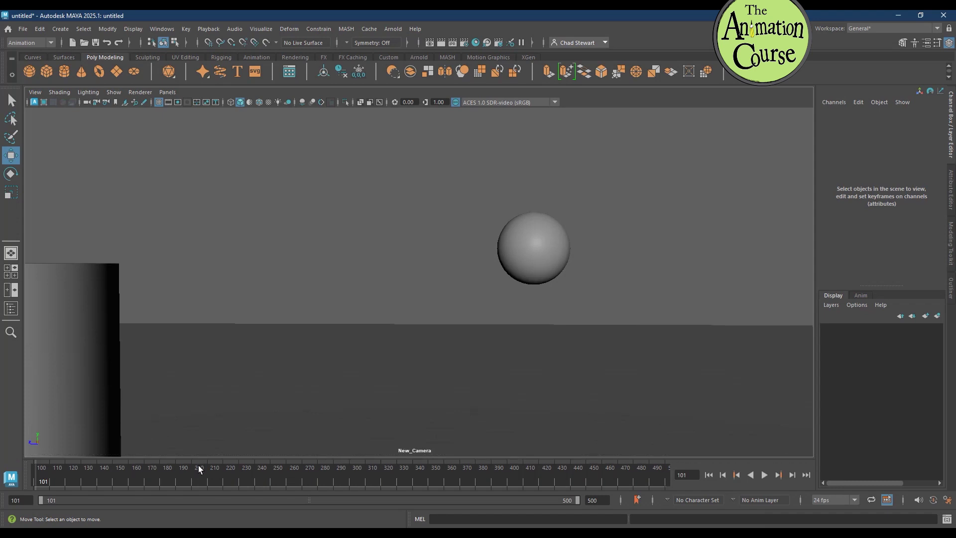
{"action": "left_click_drag", "start_coordinate": [26, 469], "coordinate": [14, 491]}
{"action": "left_click_drag", "start_coordinate": [377, 458], "coordinate": [378, 462]}
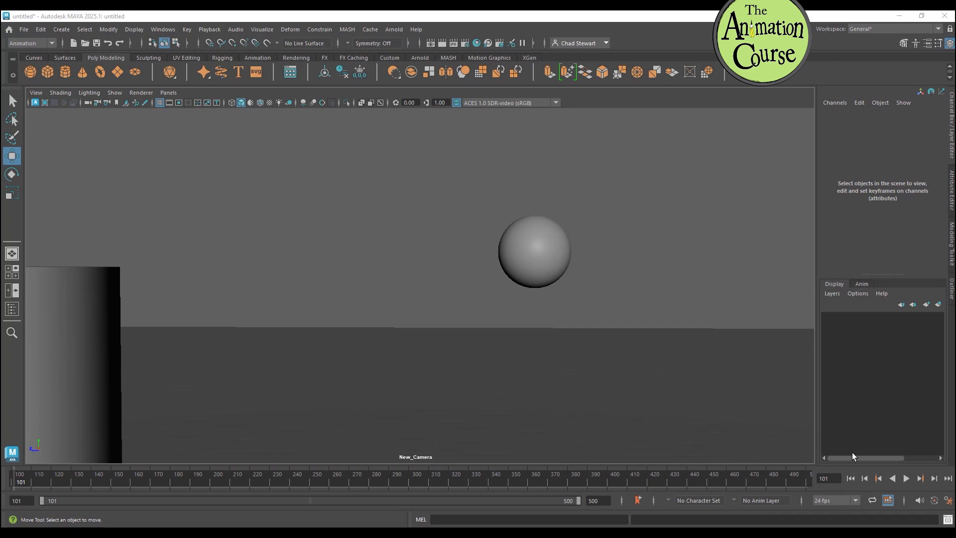
Step: Open the Time Slider category of the animation preferences and bring its Playback settings into view
{"action": "left_click", "coordinate": [948, 500]}
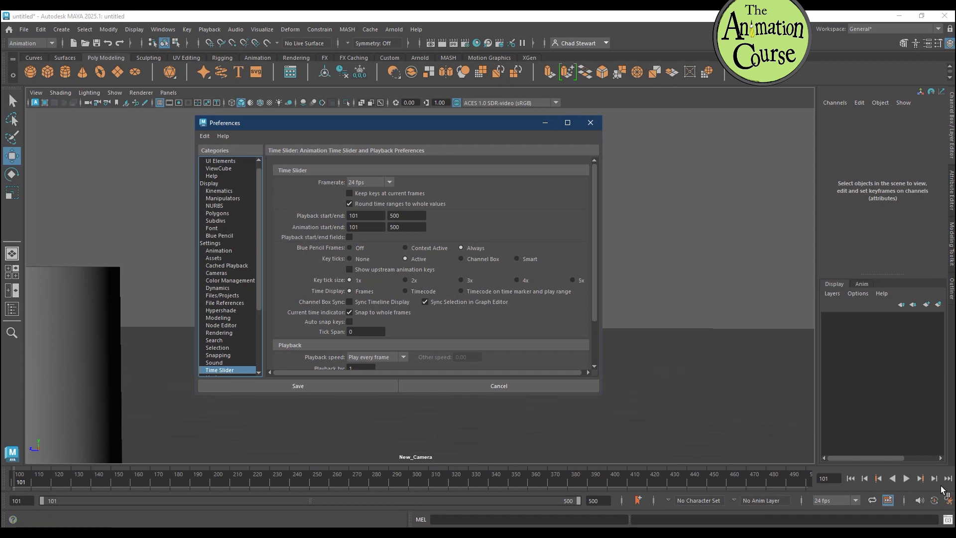
{"action": "left_click_drag", "start_coordinate": [259, 185], "coordinate": [261, 276]}
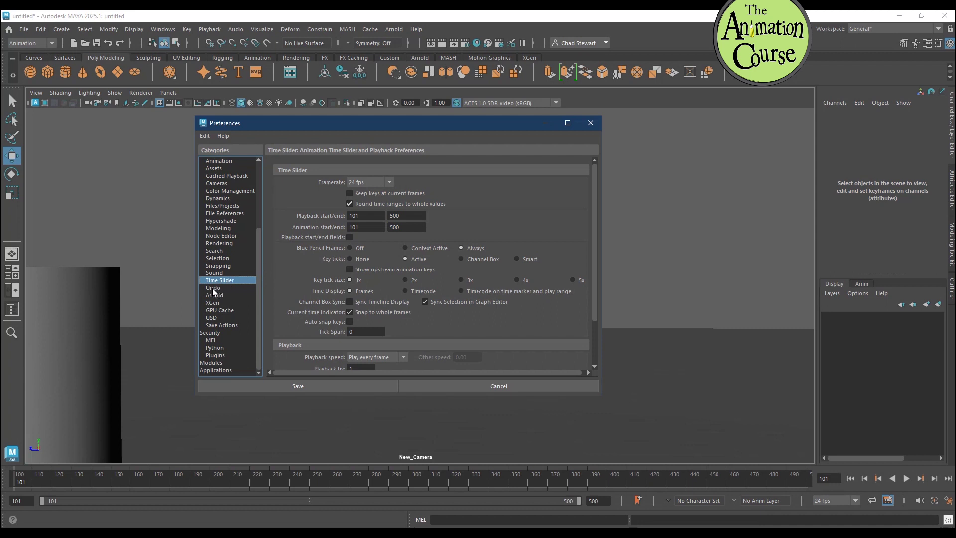
{"action": "scroll", "coordinate": [529, 277], "scroll_direction": "down", "scroll_amount": 3}
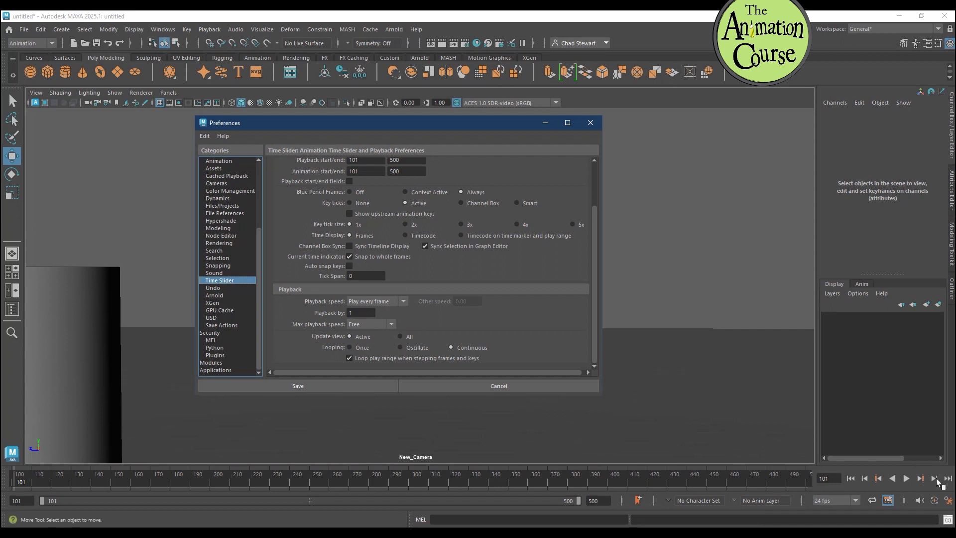
Step: Test-play the timeline and stop it, and set the Time Slider playback speed to 24 fps x 1
{"action": "left_click", "coordinate": [907, 478]}
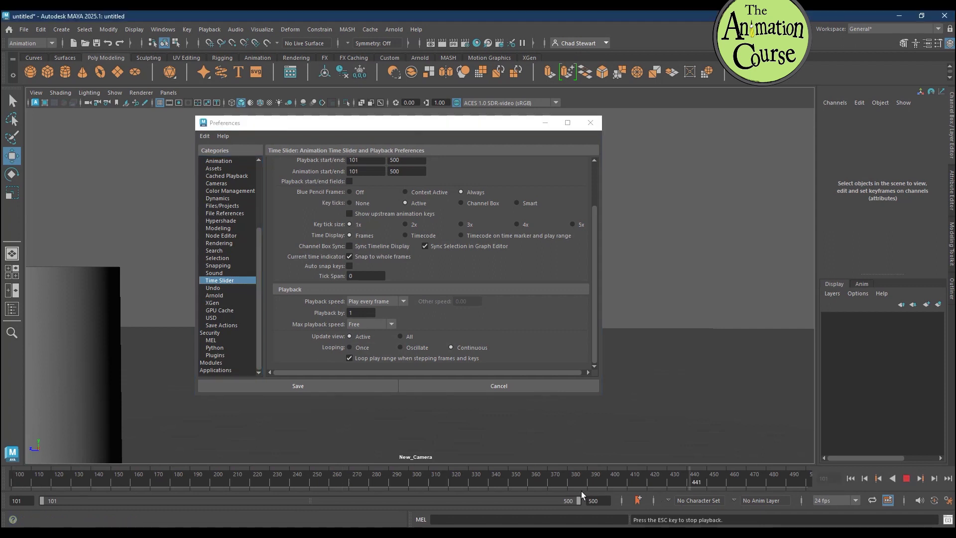
{"action": "left_click", "coordinate": [907, 477]}
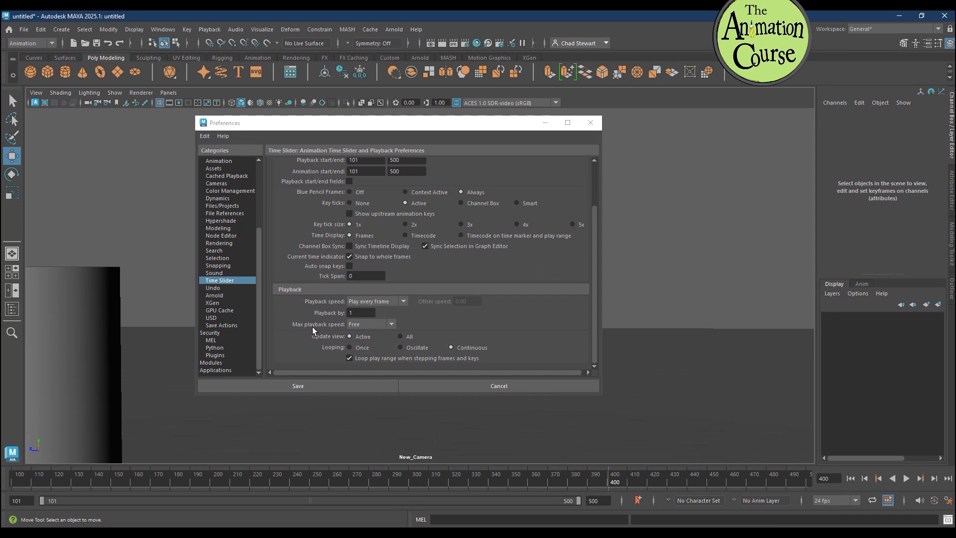
{"action": "left_click", "coordinate": [390, 324]}
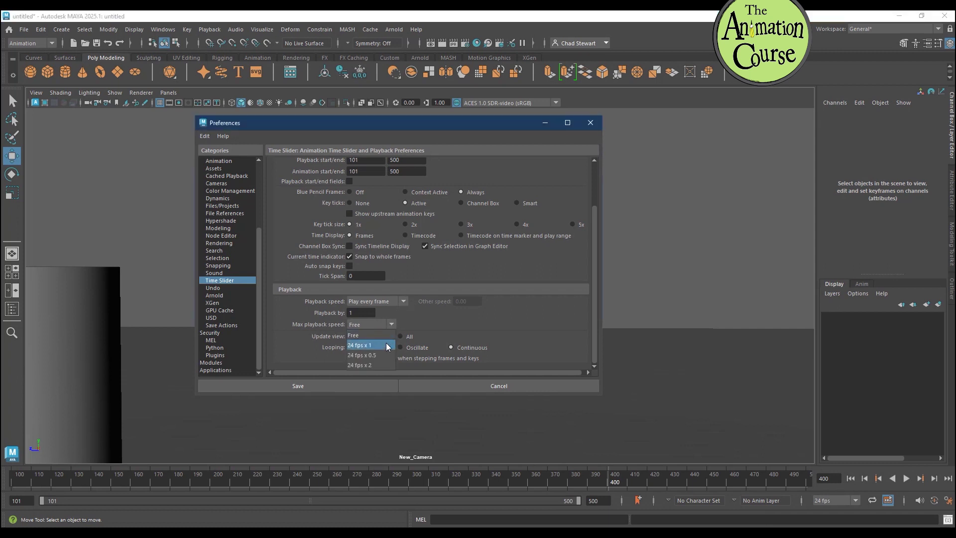
{"action": "left_click", "coordinate": [370, 345]}
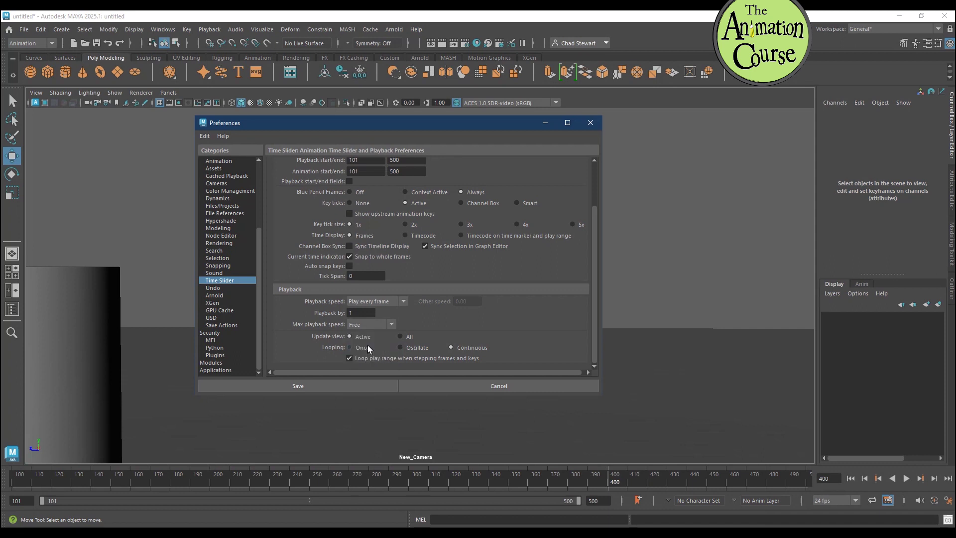
{"action": "left_click", "coordinate": [403, 303]}
{"action": "left_click", "coordinate": [393, 321]}
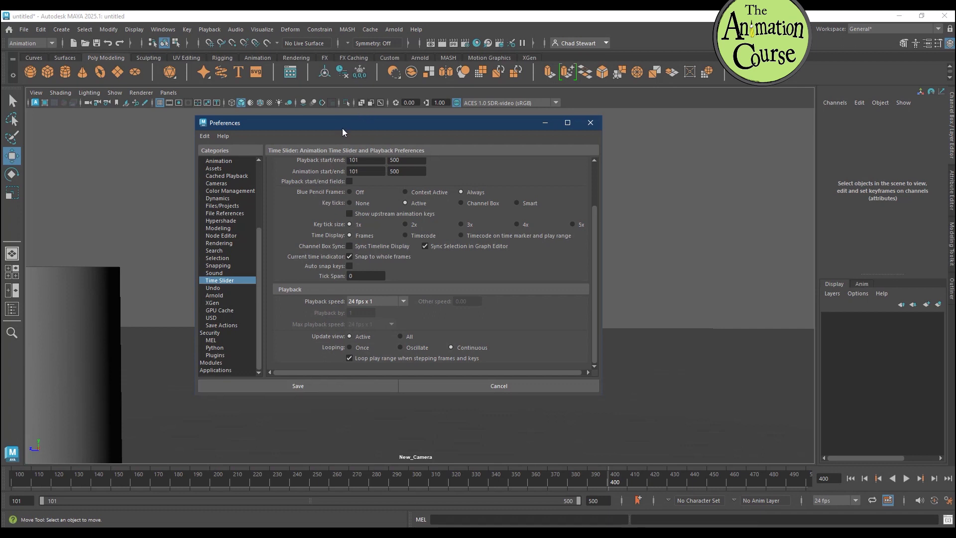
Step: Set the undo queue to Infinite in the Undo category, and save and close the preferences dialog
{"action": "left_click", "coordinate": [225, 287]}
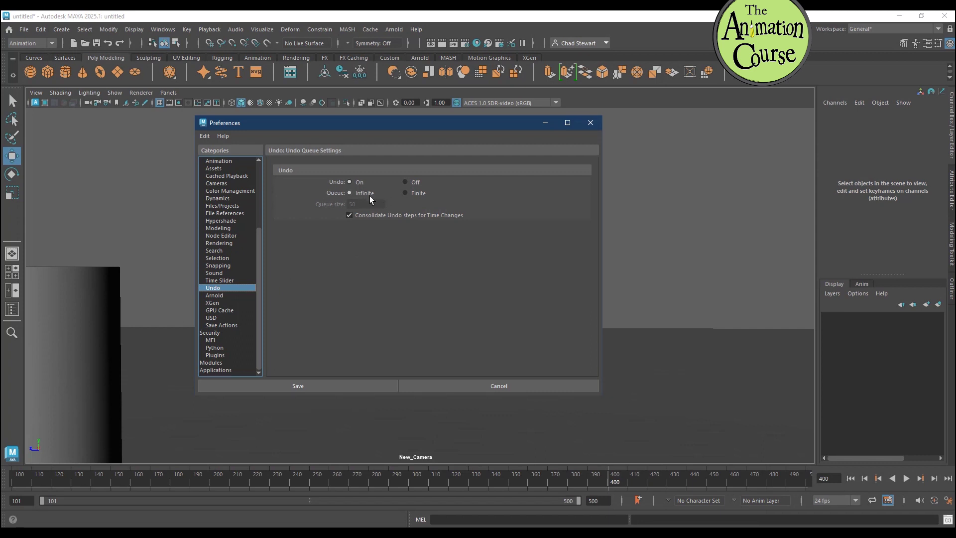
{"action": "left_click", "coordinate": [404, 192]}
{"action": "left_click", "coordinate": [351, 193]}
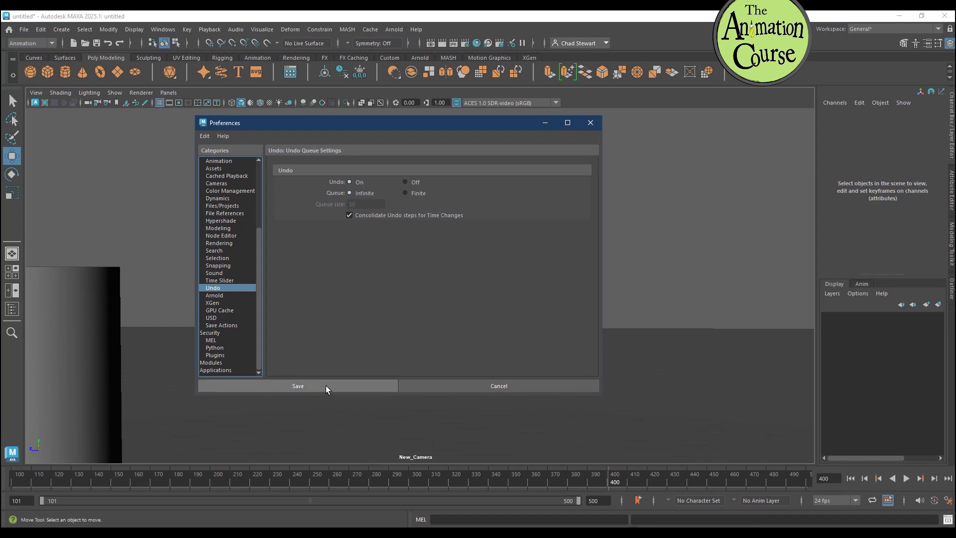
{"action": "left_click", "coordinate": [305, 388]}
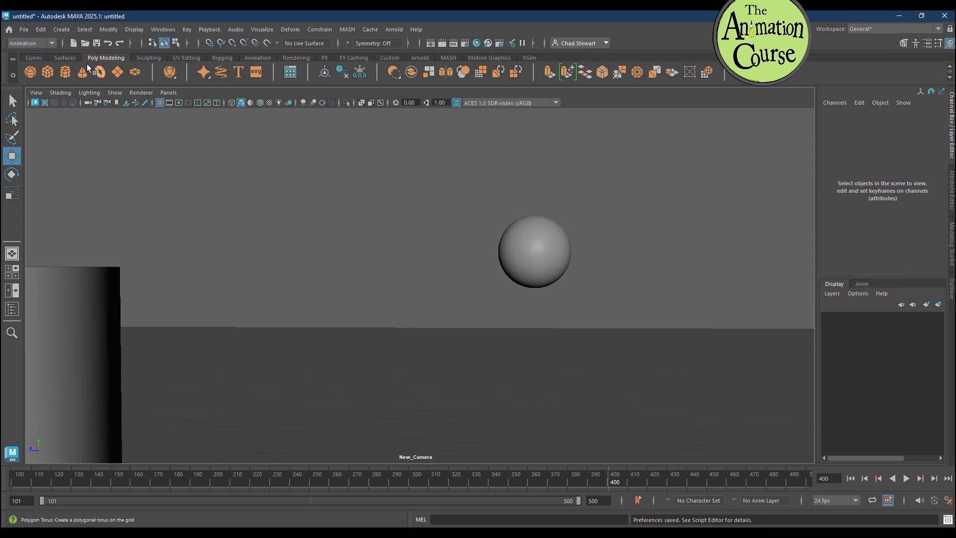
Step: Save the current Maya preferences from the file commands
{"action": "left_click", "coordinate": [42, 30]}
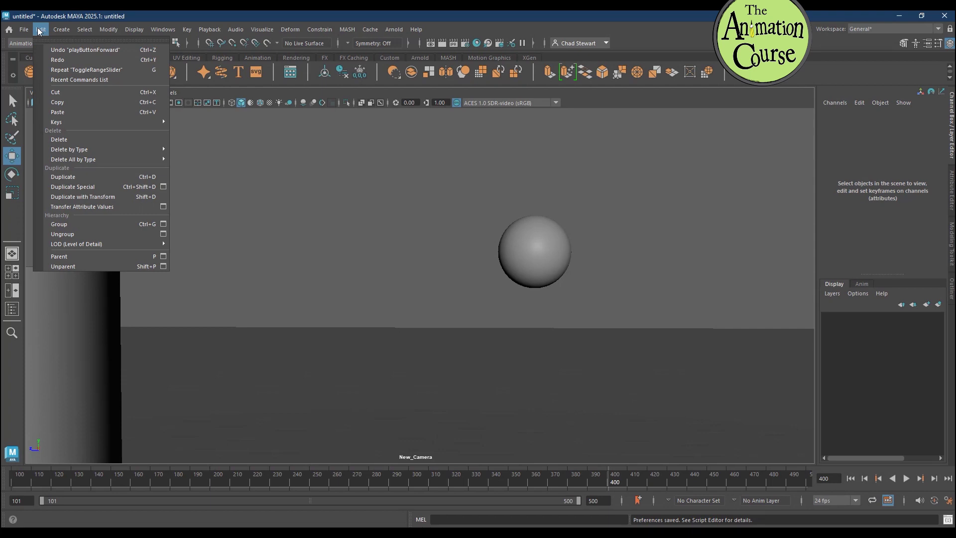
{"action": "mouse_move", "coordinate": [26, 31]}
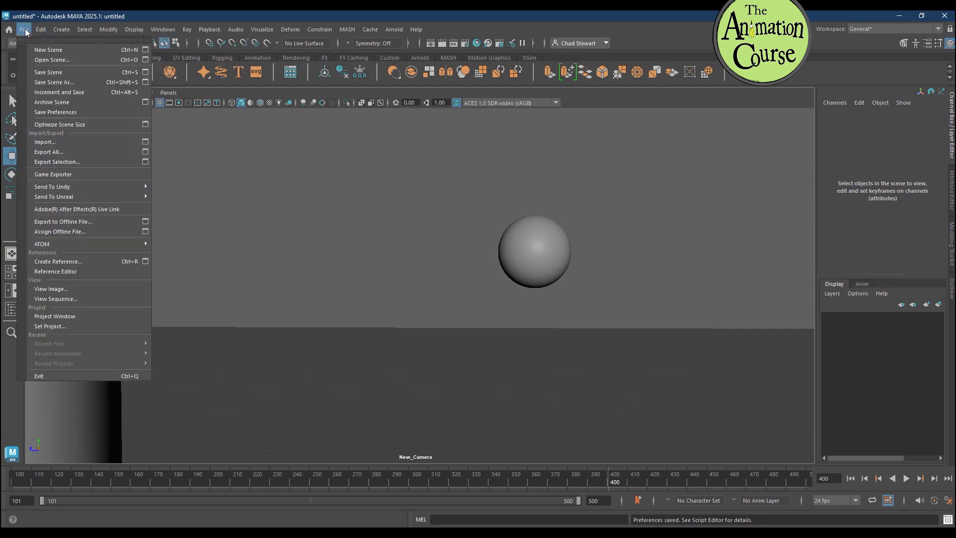
{"action": "left_click", "coordinate": [43, 112]}
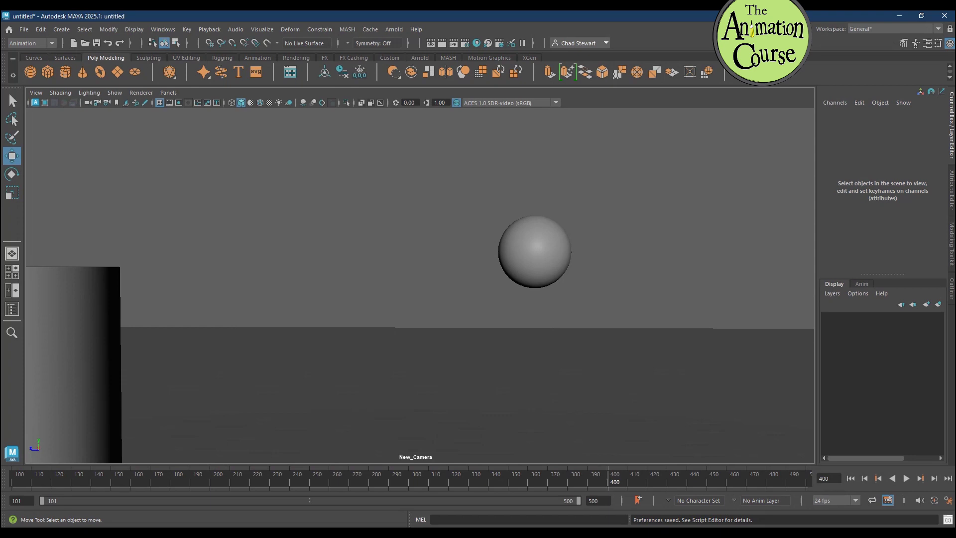
Step: Select New_Camera, pSphere1, pPlane1 and pCylinder1 in turn in the Outliner, and show the cylinder's channels in the Channel Box
{"action": "left_click", "coordinate": [951, 291]}
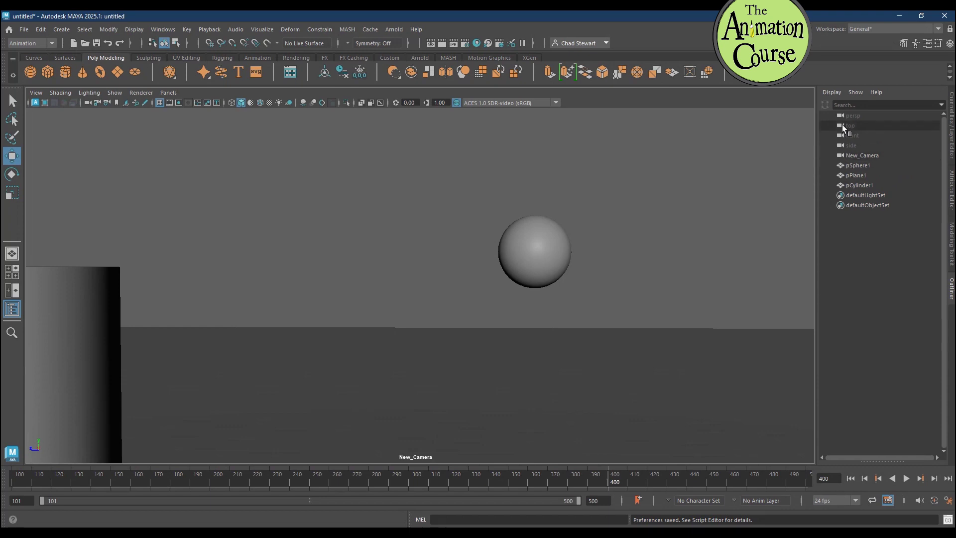
{"action": "left_click", "coordinate": [849, 157]}
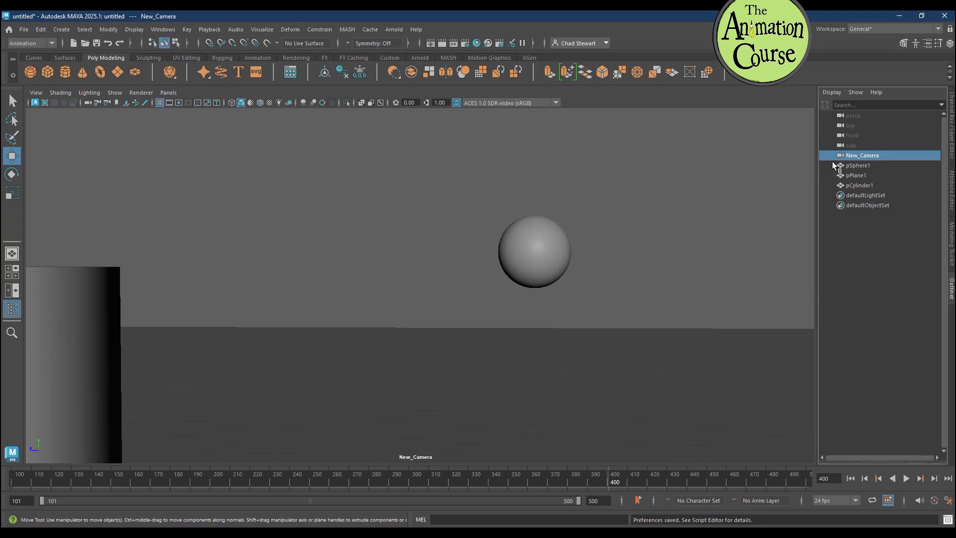
{"action": "left_click", "coordinate": [861, 165]}
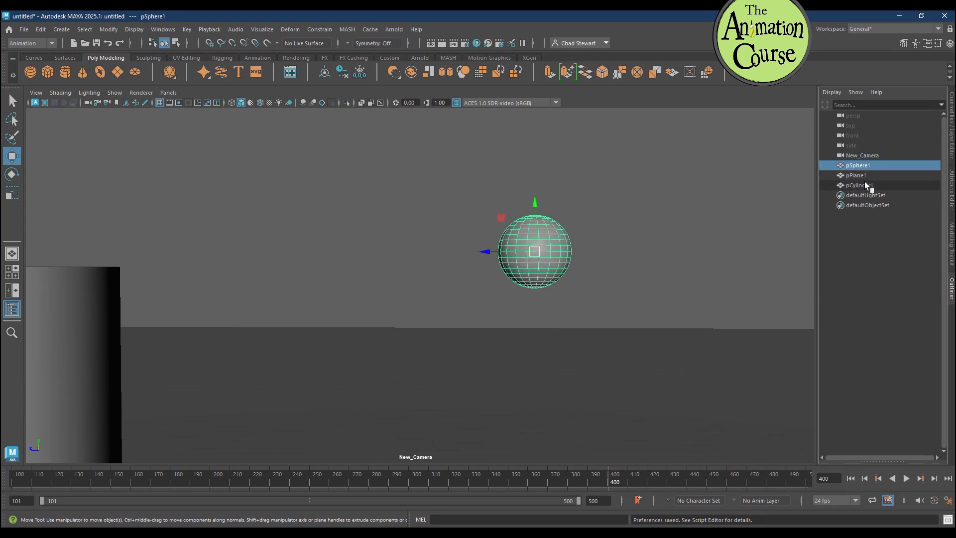
{"action": "left_click", "coordinate": [864, 176]}
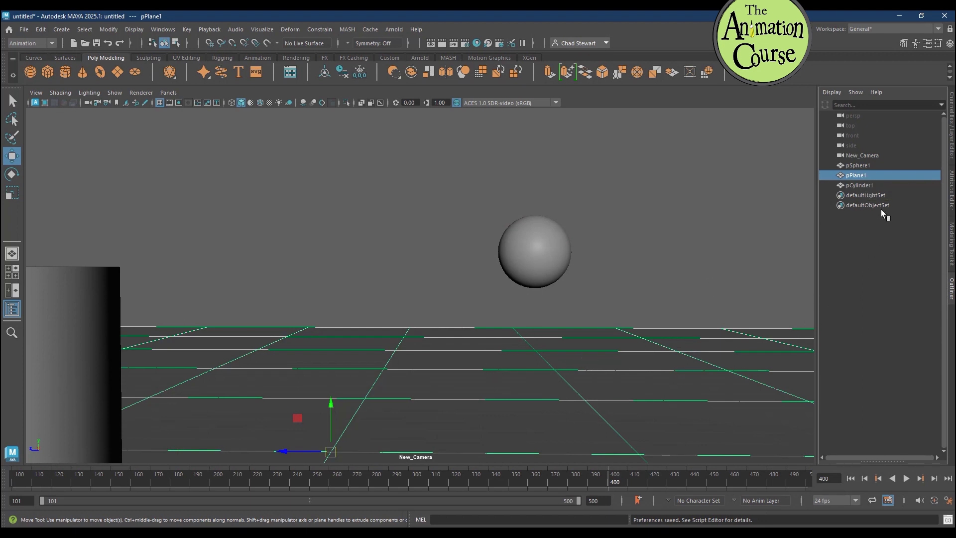
{"action": "left_click", "coordinate": [869, 186]}
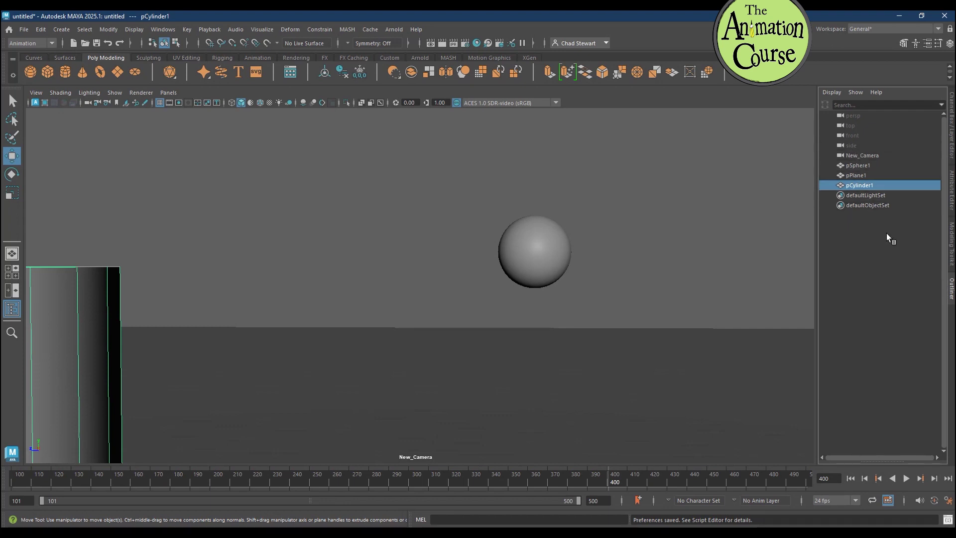
{"action": "left_click", "coordinate": [951, 119]}
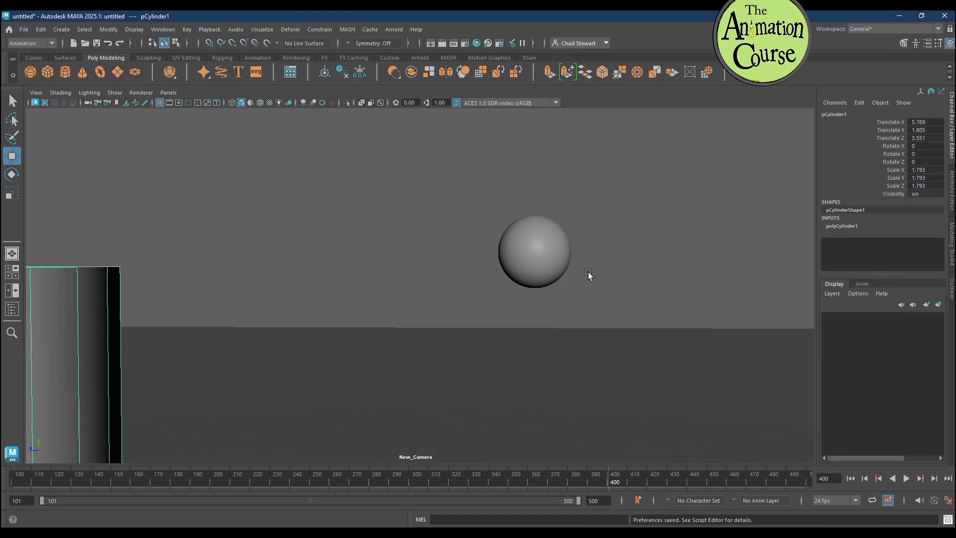
Step: Switch the menu set to Modeling, to Rigging and back to Animation to compare the menus each one offers
{"action": "left_click", "coordinate": [52, 44]}
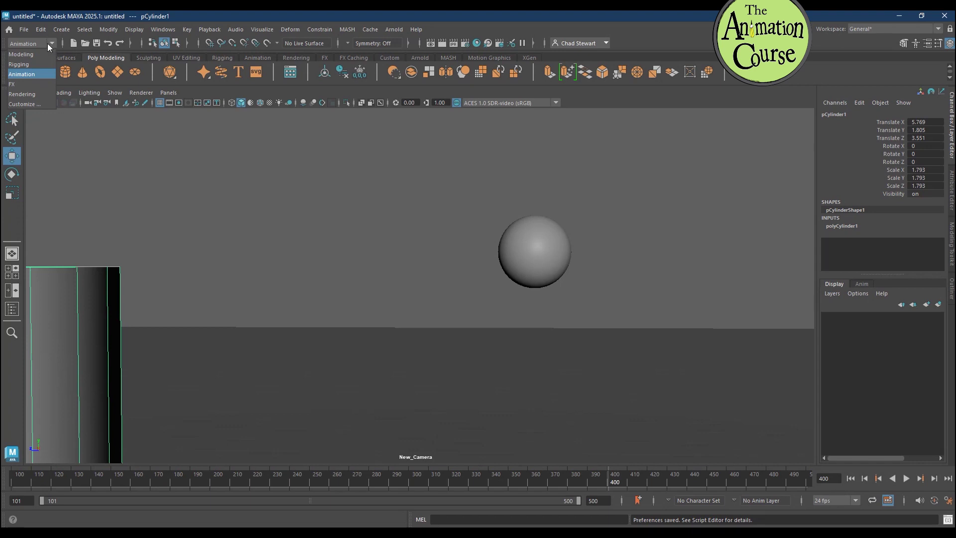
{"action": "left_click", "coordinate": [41, 53]}
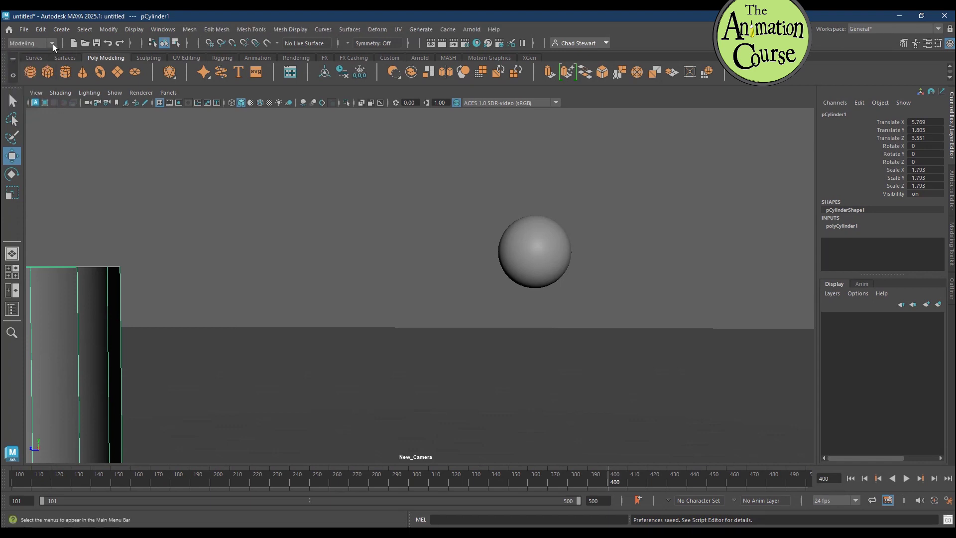
{"action": "left_click", "coordinate": [53, 44]}
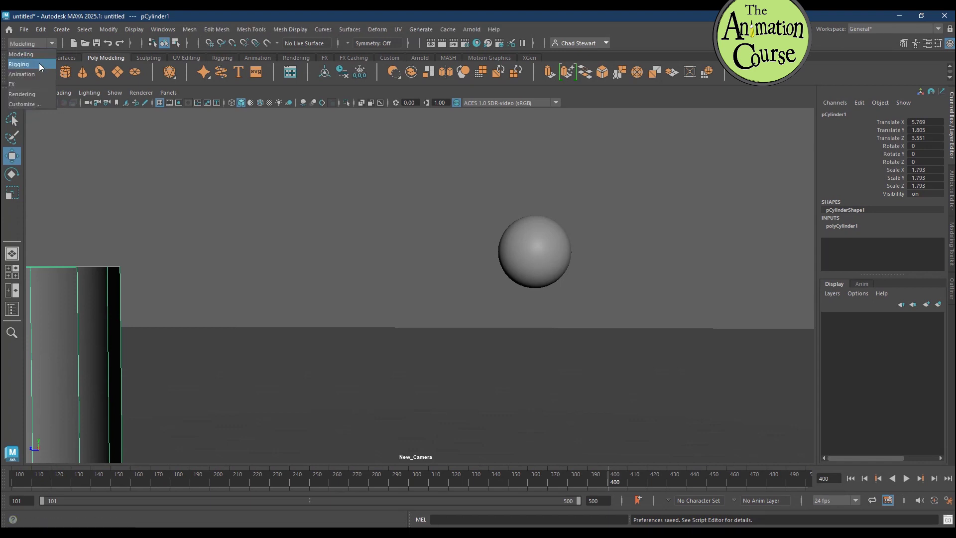
{"action": "left_click", "coordinate": [39, 63]}
{"action": "left_click", "coordinate": [50, 44]}
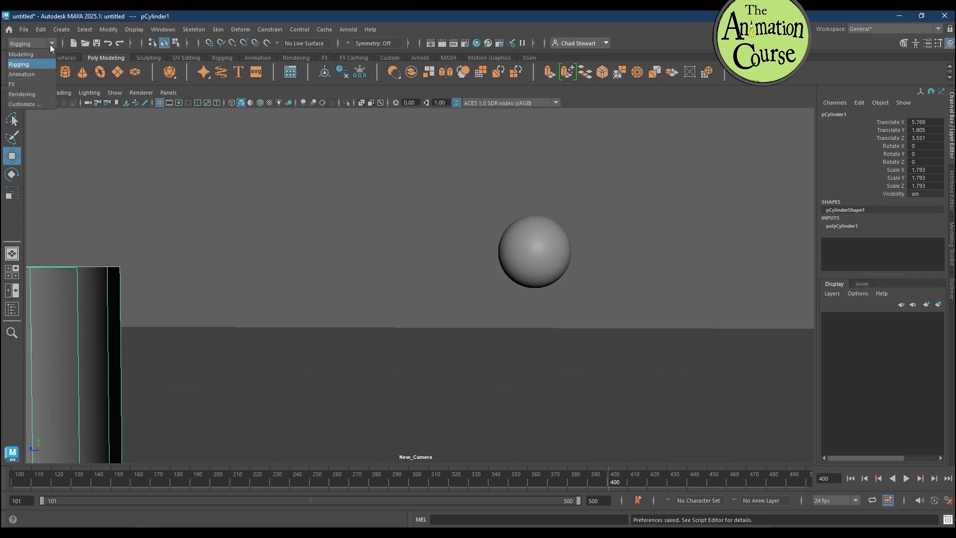
{"action": "left_click", "coordinate": [42, 74]}
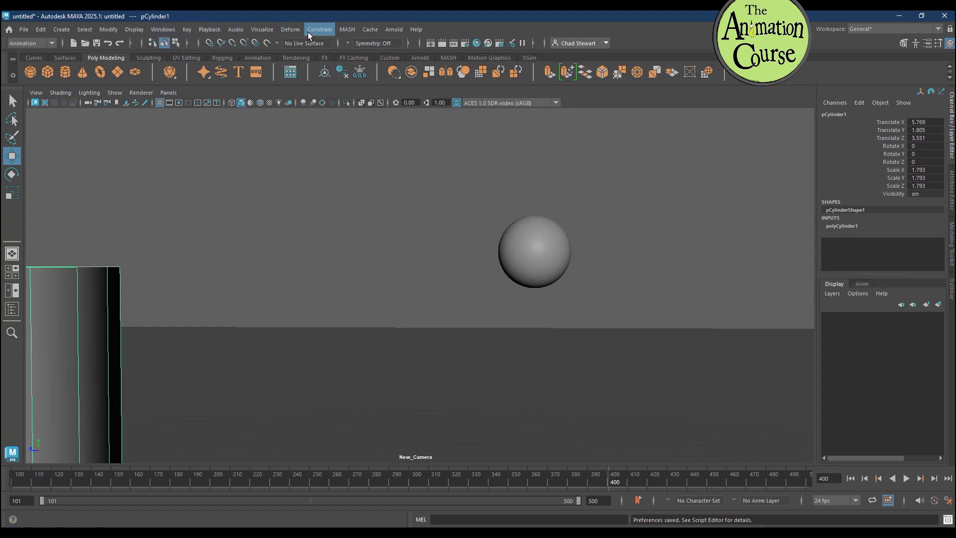
{"action": "left_click", "coordinate": [53, 43]}
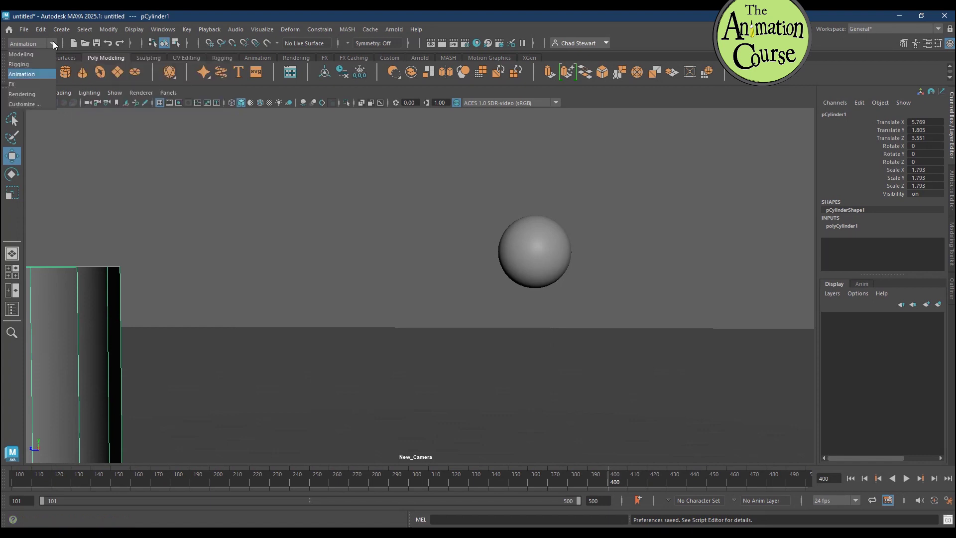
{"action": "left_click", "coordinate": [40, 74]}
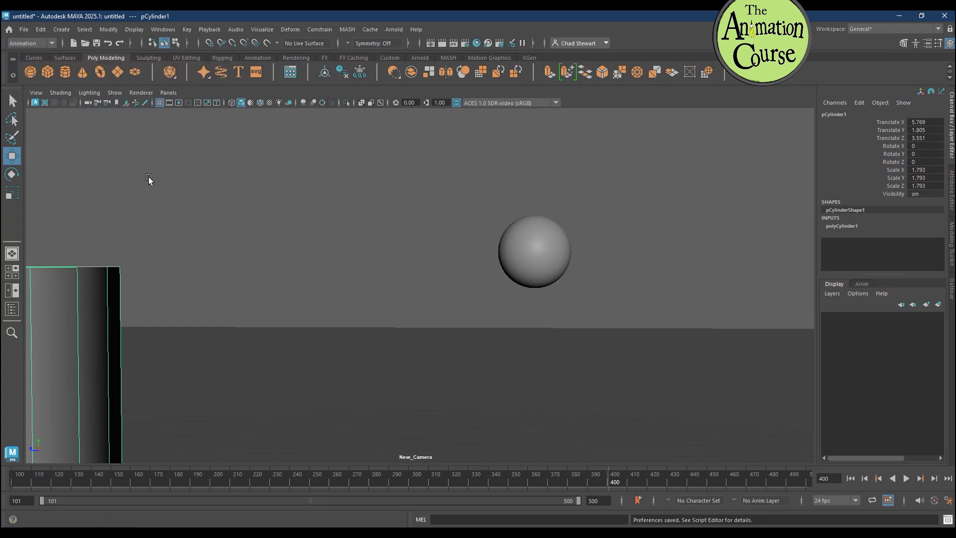
{"action": "left_click", "coordinate": [27, 28]}
{"action": "left_click", "coordinate": [297, 192]}
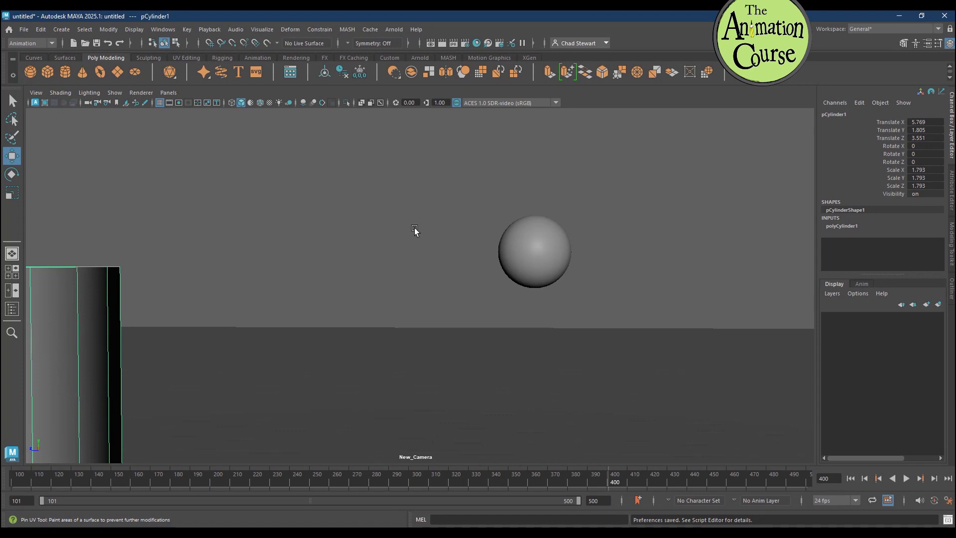
Step: Open the online Maya Help in the browser, and look up Skeletons under Character Animation and Selecting under Basics
{"action": "left_click", "coordinate": [417, 29]}
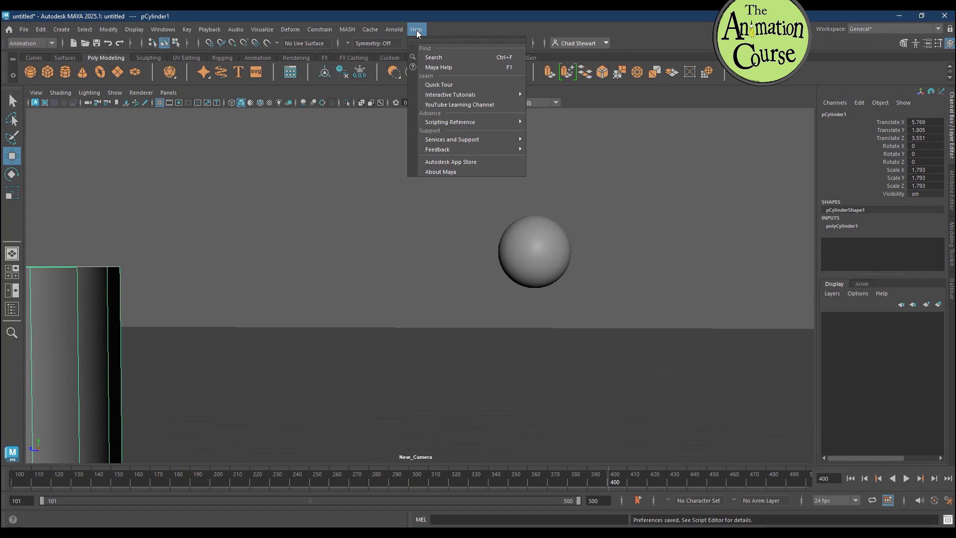
{"action": "left_click", "coordinate": [441, 68]}
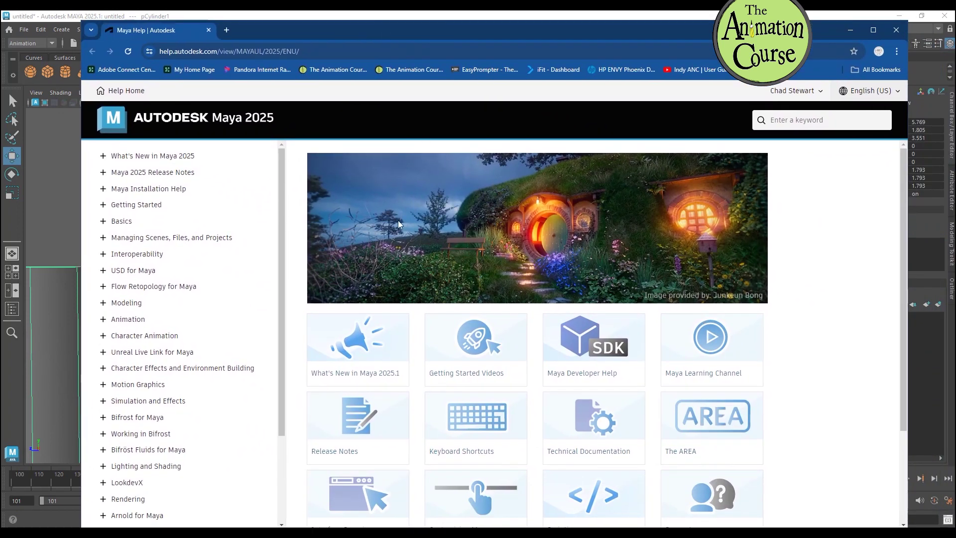
{"action": "left_click", "coordinate": [103, 335]}
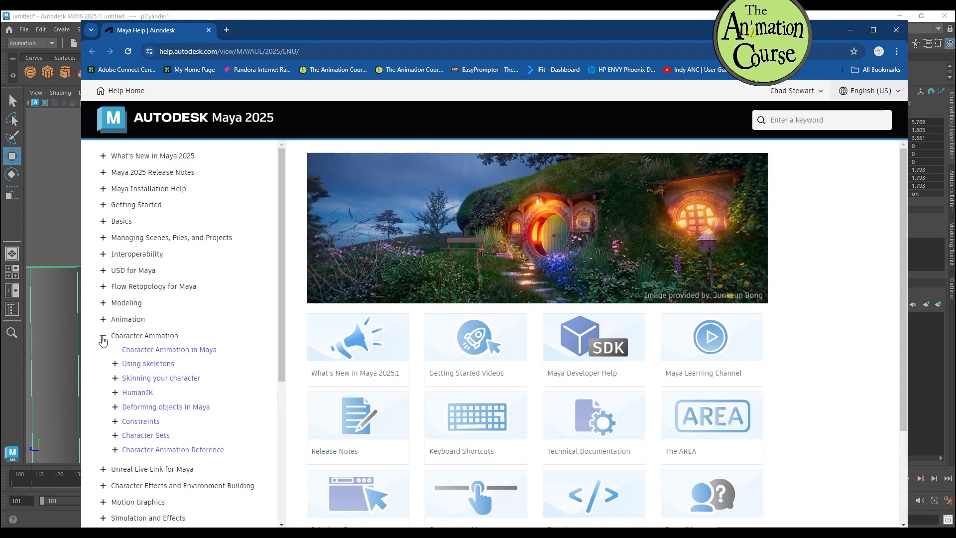
{"action": "left_click", "coordinate": [115, 364]}
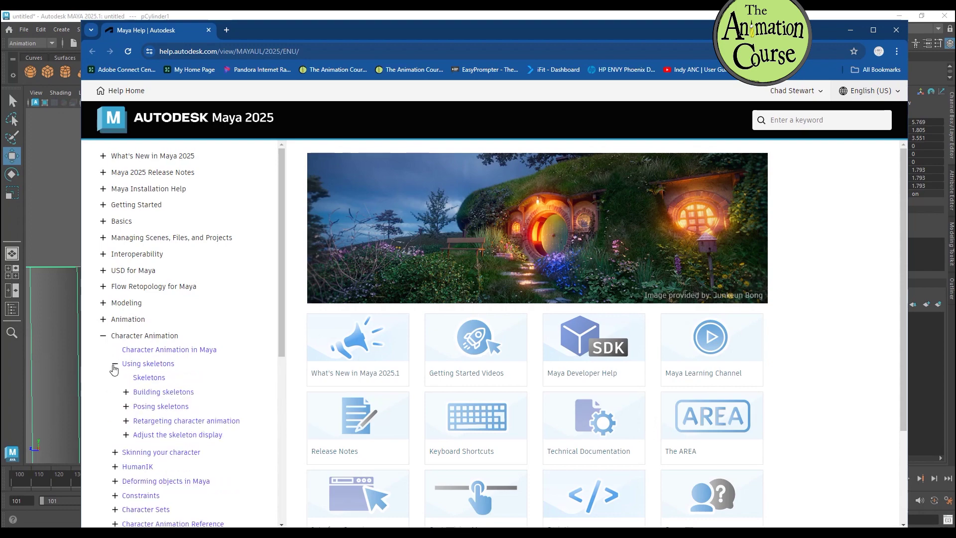
{"action": "left_click", "coordinate": [146, 381]}
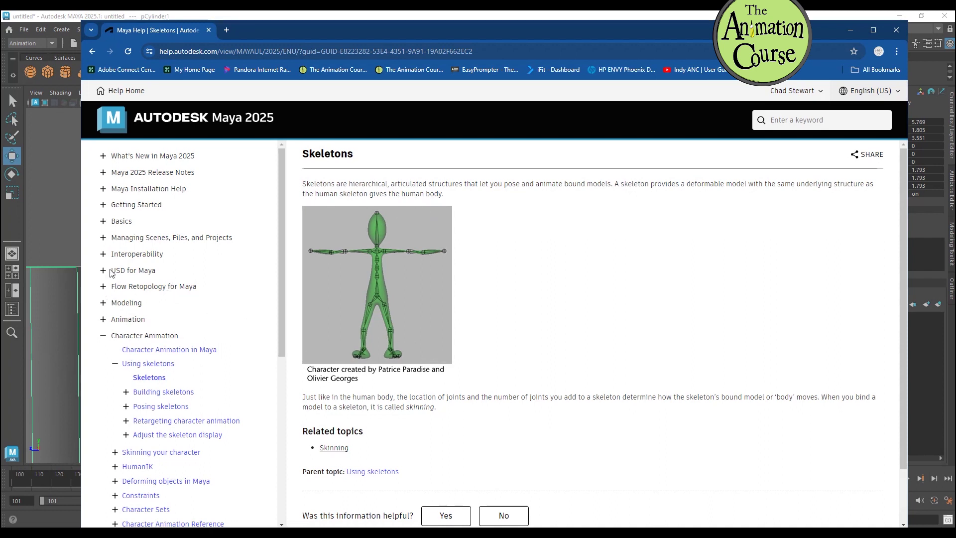
{"action": "left_click", "coordinate": [103, 222]}
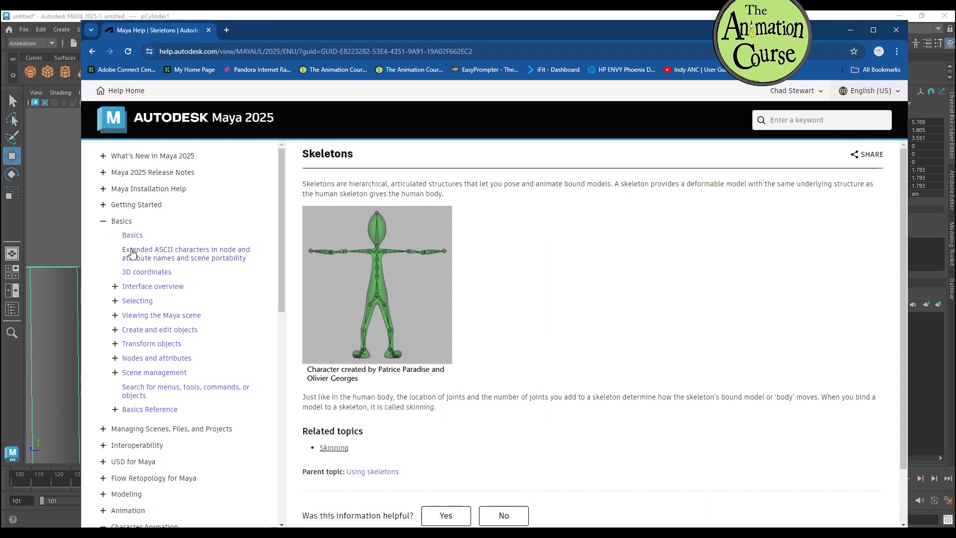
{"action": "left_click", "coordinate": [139, 301]}
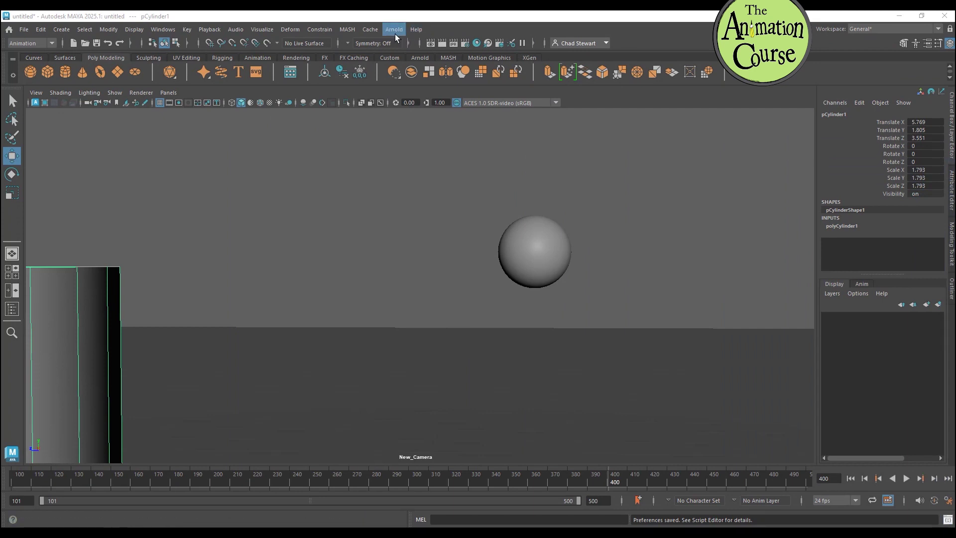
Step: Return to Maya, open its YouTube Learning Channel from the help resources, and pause the featured video
{"action": "left_click", "coordinate": [416, 32]}
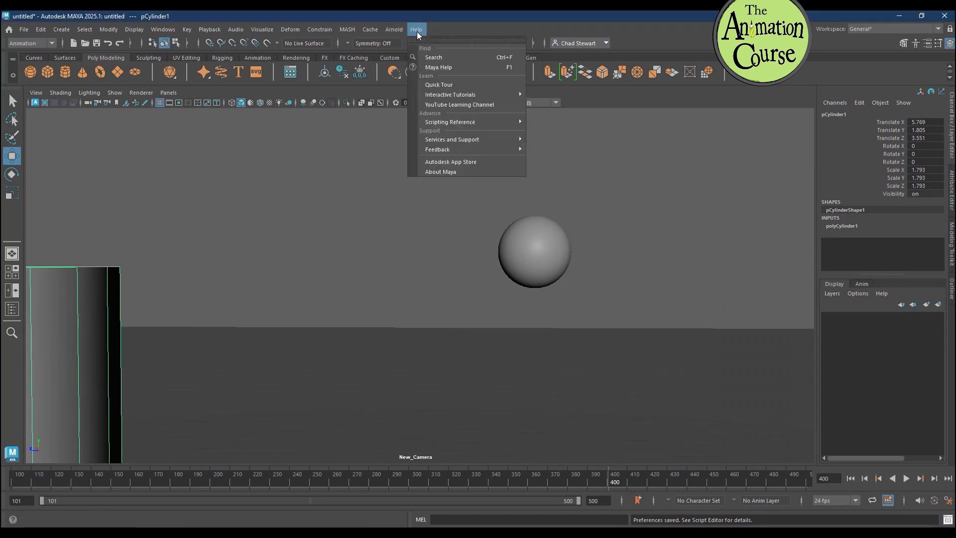
{"action": "left_click", "coordinate": [430, 105]}
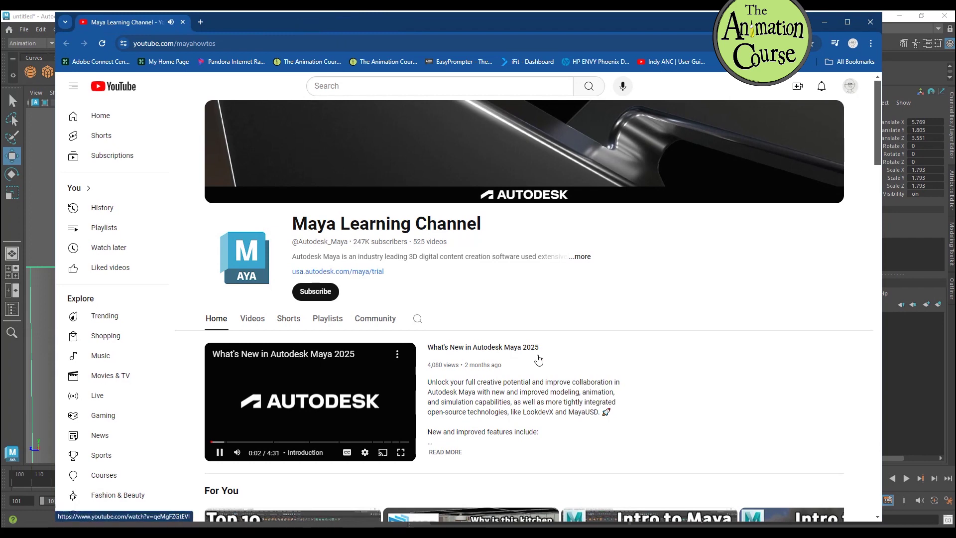
{"action": "left_click", "coordinate": [219, 453]}
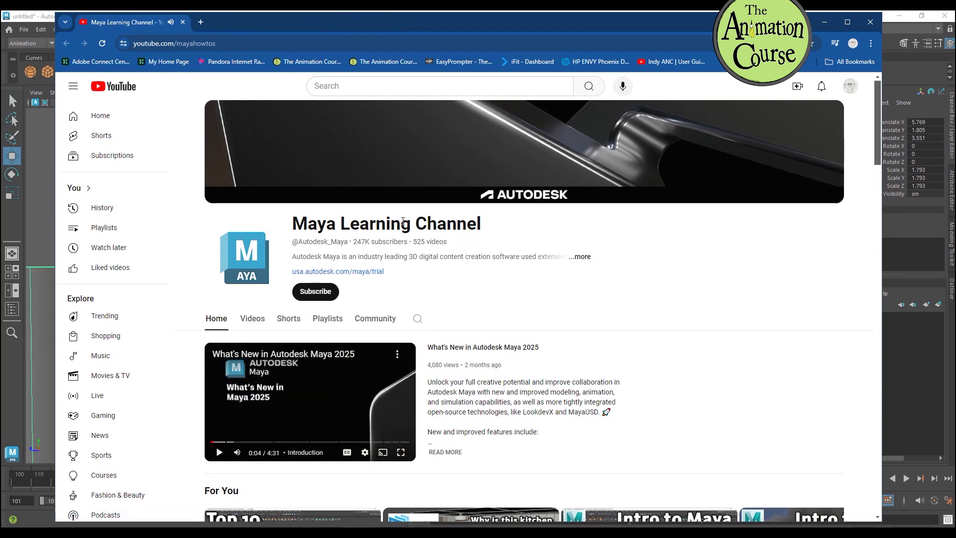
Step: Browse the Maya Learning Channel's video sections down to Character Setup & Rigging, and close the browser to return to Maya
{"action": "scroll", "coordinate": [501, 307], "scroll_direction": "down", "scroll_amount": 3}
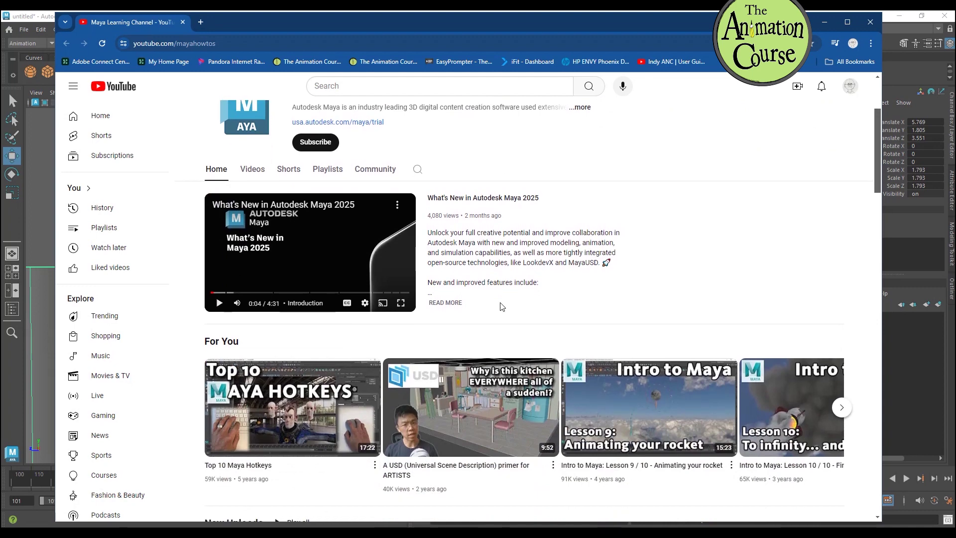
{"action": "scroll", "coordinate": [501, 306], "scroll_direction": "down", "scroll_amount": 3}
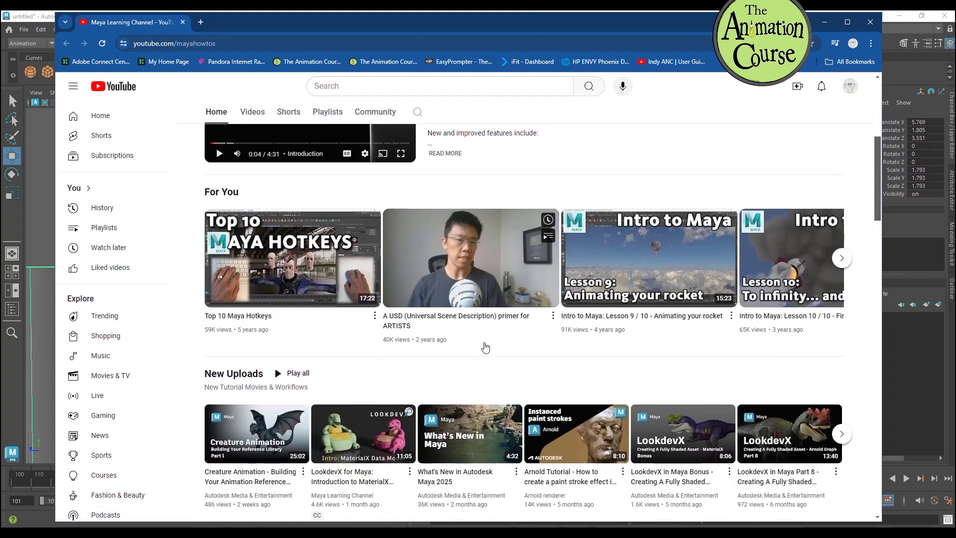
{"action": "scroll", "coordinate": [485, 348], "scroll_direction": "down", "scroll_amount": 3}
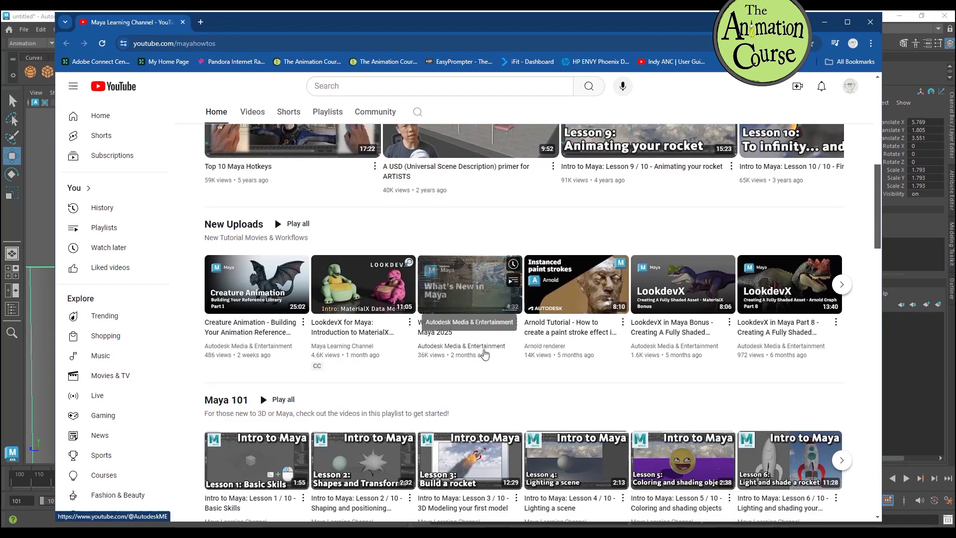
{"action": "scroll", "coordinate": [485, 361], "scroll_direction": "down", "scroll_amount": 2}
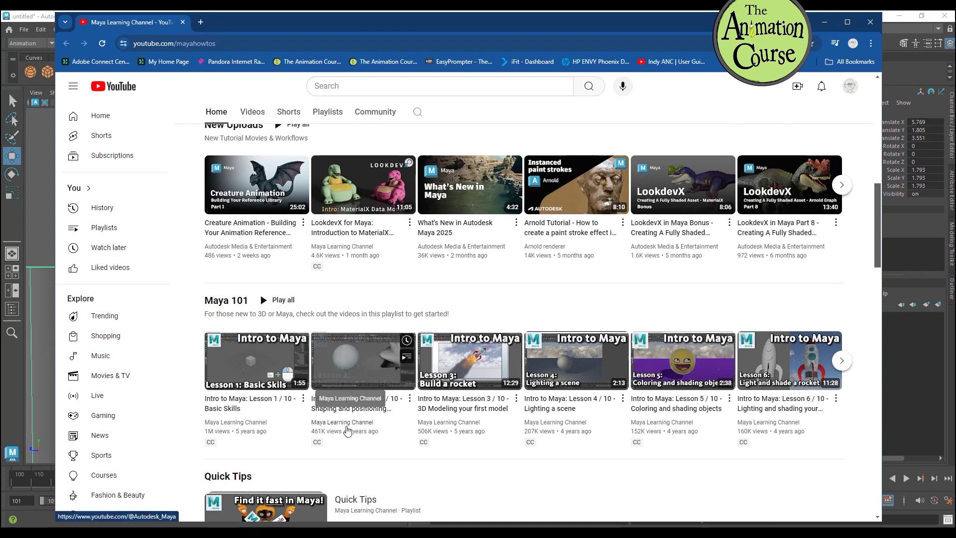
{"action": "scroll", "coordinate": [417, 453], "scroll_direction": "down", "scroll_amount": 1}
{"action": "scroll", "coordinate": [417, 454], "scroll_direction": "down", "scroll_amount": 9}
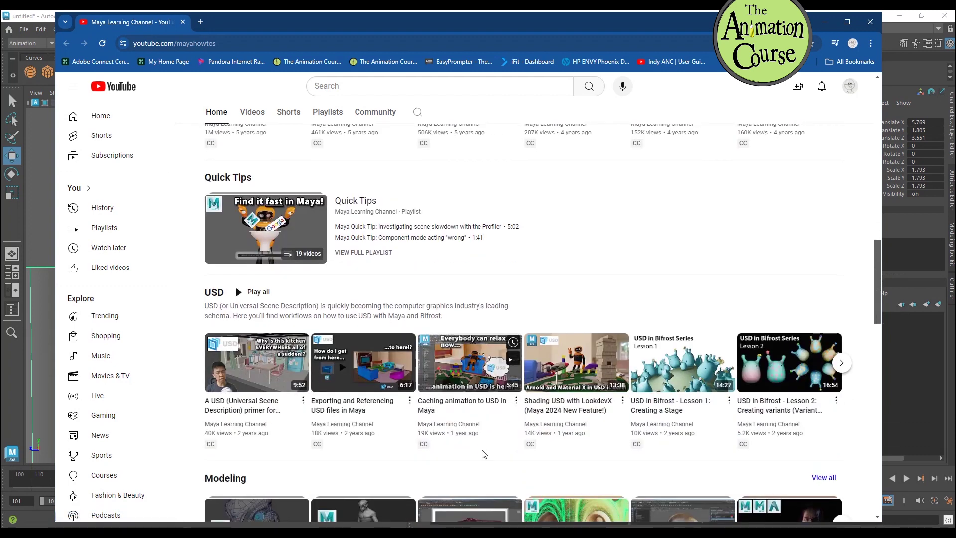
{"action": "scroll", "coordinate": [472, 439], "scroll_direction": "down", "scroll_amount": 2}
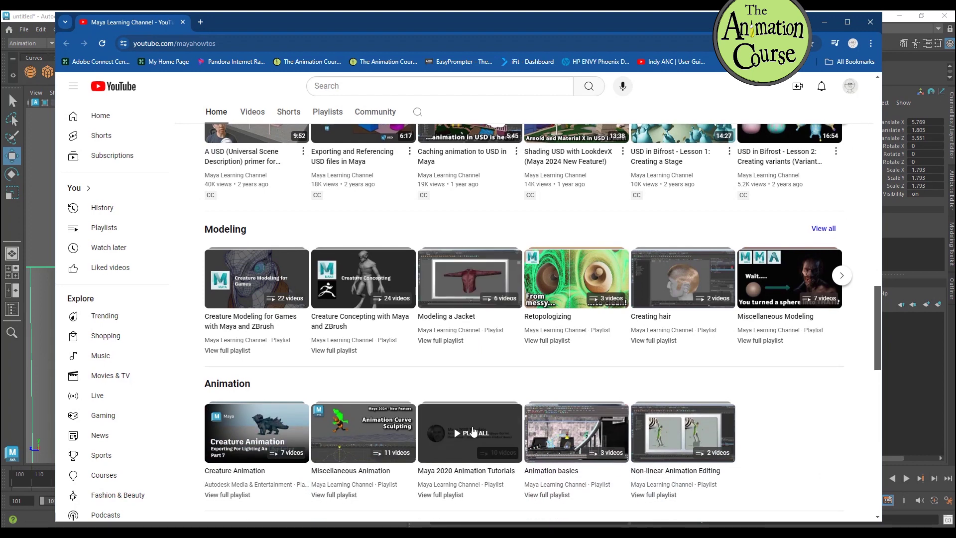
{"action": "scroll", "coordinate": [746, 380], "scroll_direction": "down", "scroll_amount": 2}
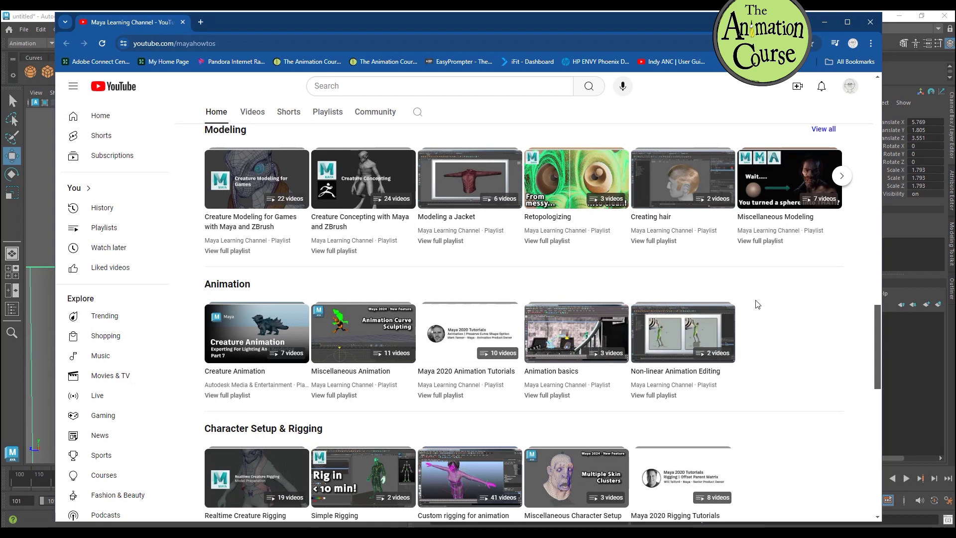
{"action": "left_click", "coordinate": [870, 22]}
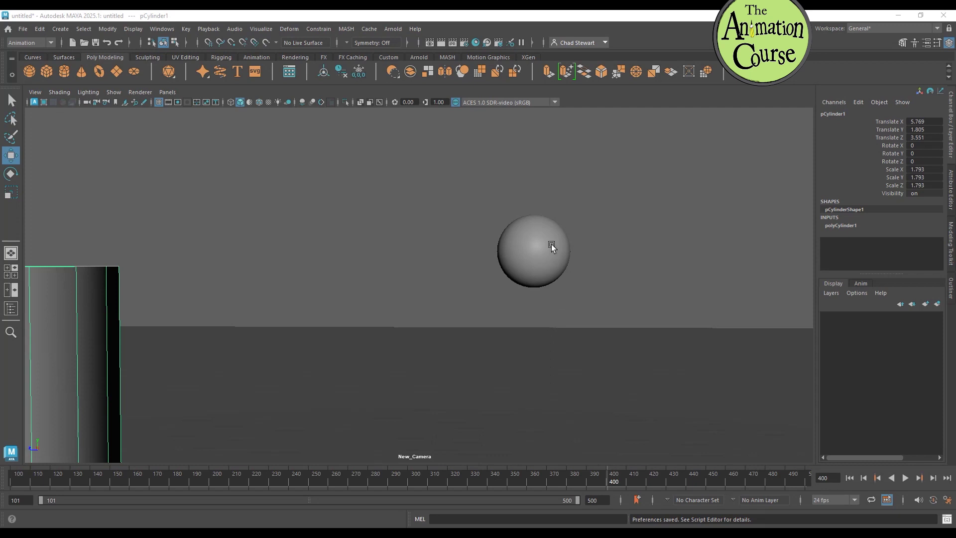
Step: Select the ground plane pPlane1 and scale it up uniformly to about 147.5 on all three axes
{"action": "left_click_drag", "start_coordinate": [630, 373], "coordinate": [403, 376], "text": "alt"}
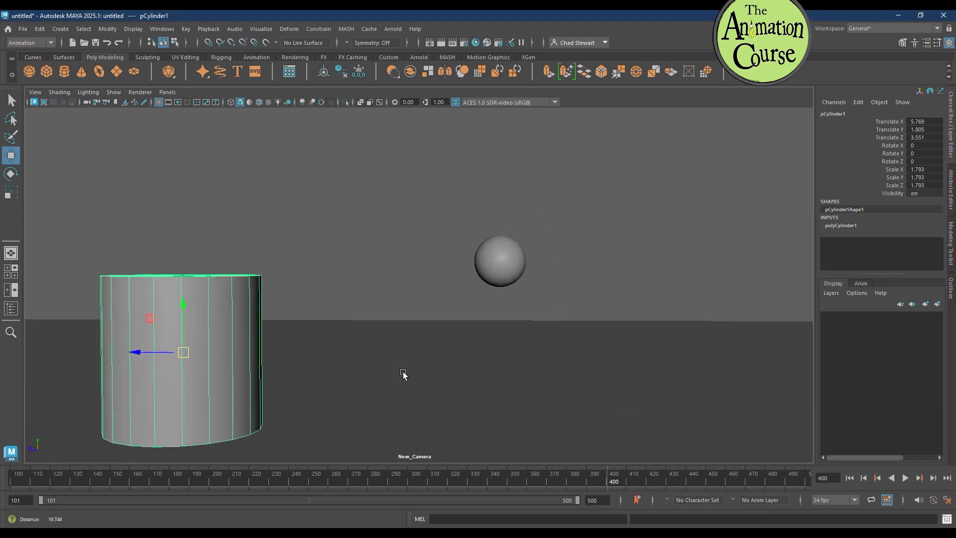
{"action": "left_click_drag", "start_coordinate": [619, 392], "coordinate": [583, 393], "text": "alt"}
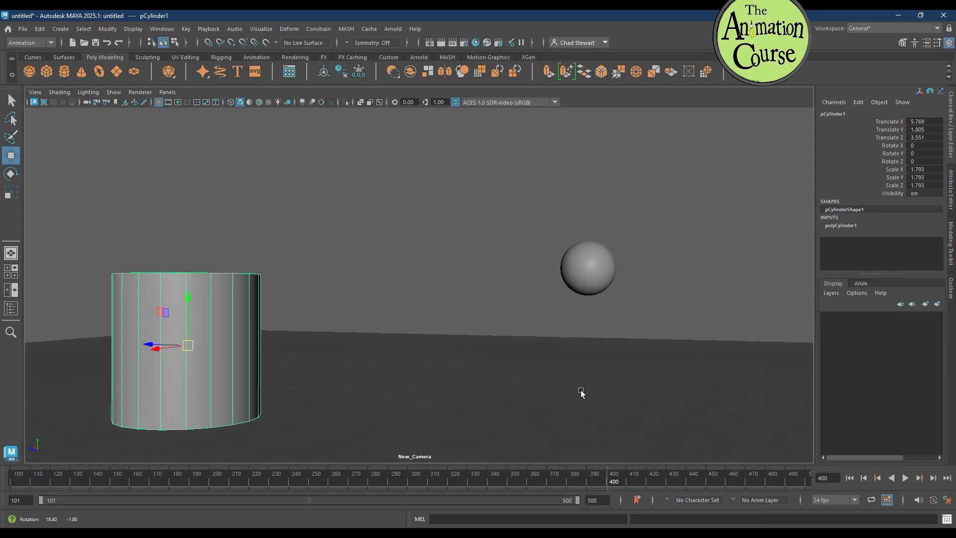
{"action": "left_click_drag", "start_coordinate": [641, 406], "coordinate": [565, 382], "text": "alt"}
{"action": "left_click_drag", "start_coordinate": [634, 367], "coordinate": [484, 346], "text": "alt"}
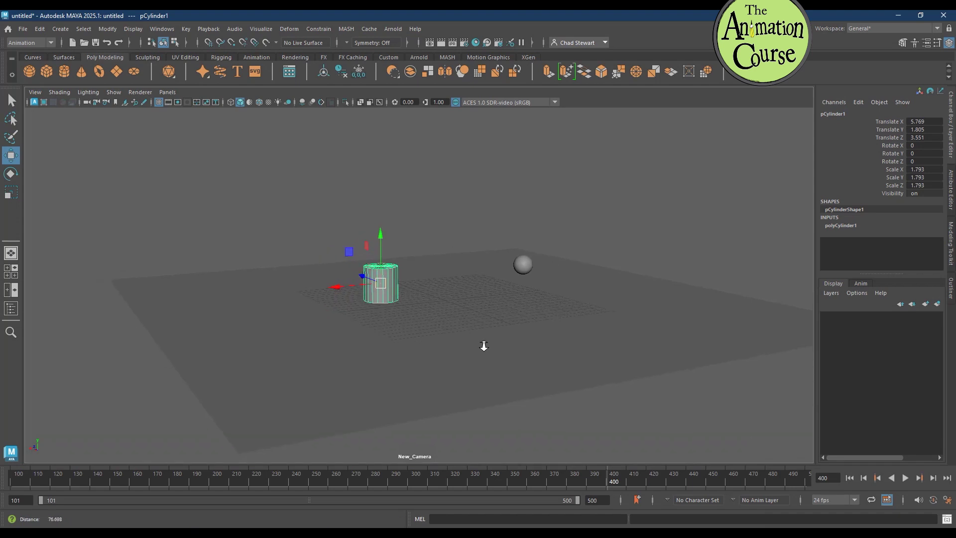
{"action": "left_click_drag", "start_coordinate": [550, 331], "coordinate": [473, 339], "text": "alt"}
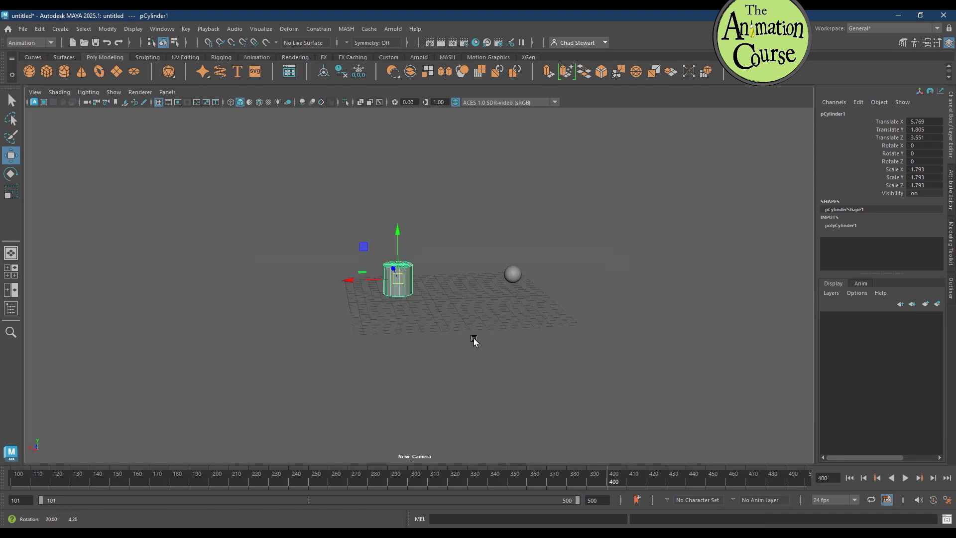
{"action": "middle_click_drag", "start_coordinate": [488, 334], "coordinate": [432, 322], "text": "alt"}
{"action": "right_click_drag", "start_coordinate": [433, 323], "coordinate": [498, 323], "text": "alt"}
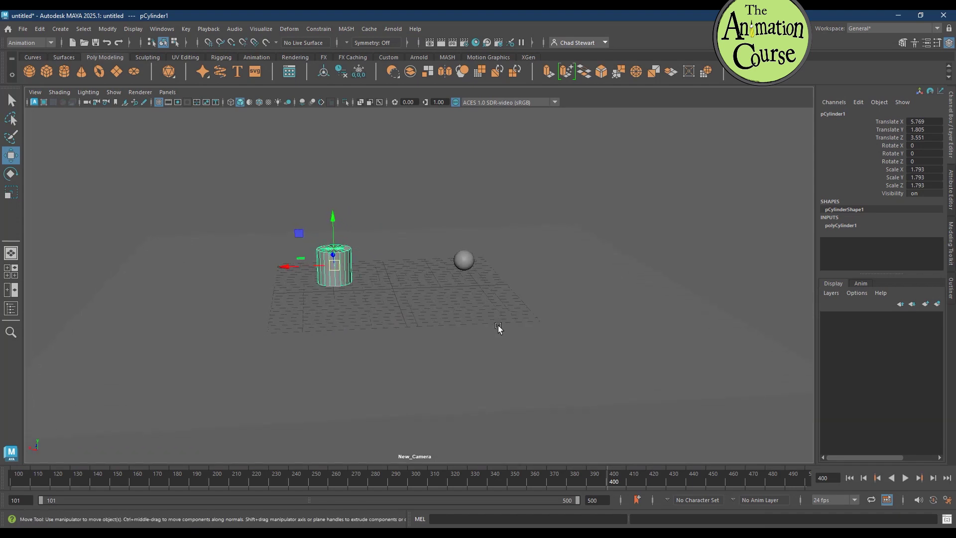
{"action": "left_click", "coordinate": [488, 342]}
{"action": "key", "text": "r"}
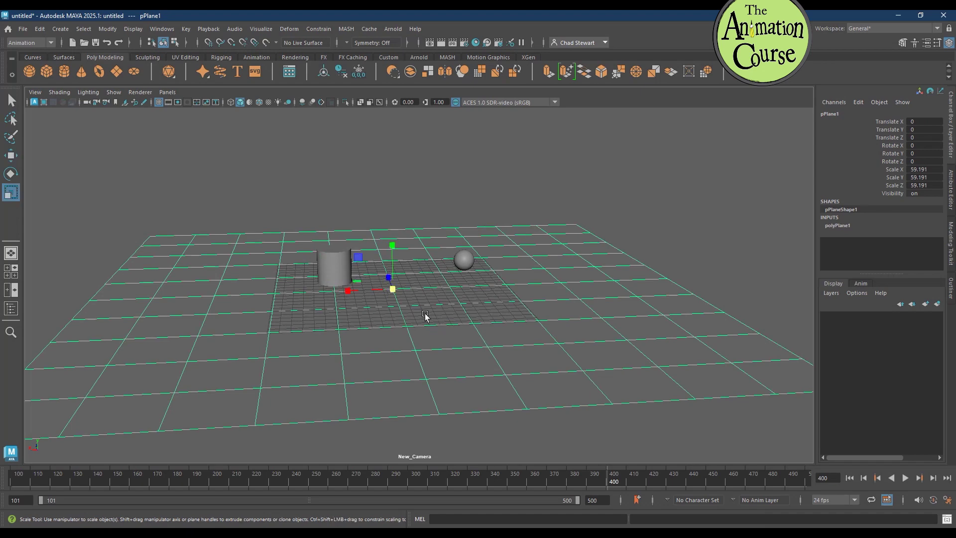
{"action": "left_click_drag", "start_coordinate": [393, 289], "coordinate": [772, 297]}
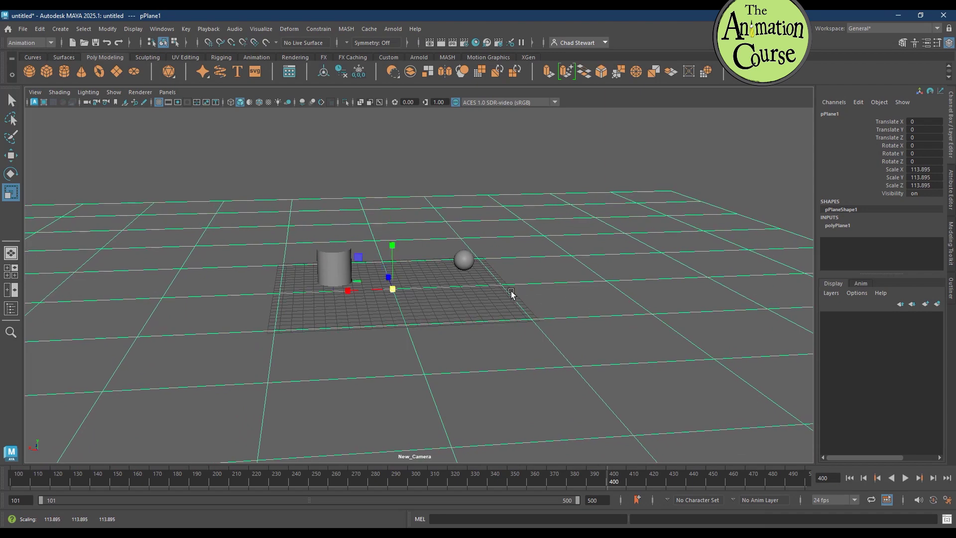
{"action": "left_click_drag", "start_coordinate": [393, 291], "coordinate": [437, 289]}
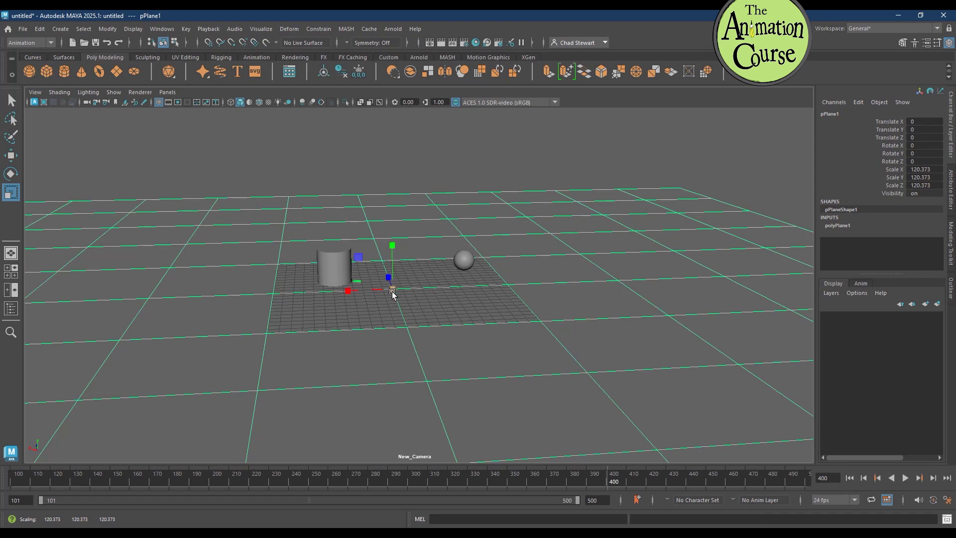
{"action": "left_click_drag", "start_coordinate": [393, 291], "coordinate": [578, 291]}
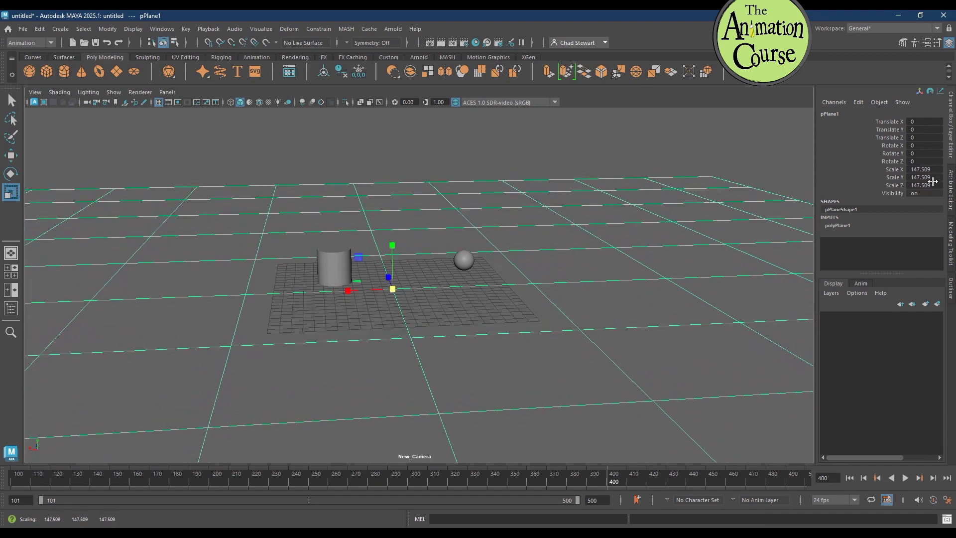
{"action": "left_click_drag", "start_coordinate": [393, 288], "coordinate": [371, 309]}
Step: Raise pSphere1 to a Translate Y of about 8.2, and rotate it freely to about X 7.7, Y 30.8 and Z -4.7
{"action": "left_click", "coordinate": [467, 260]}
{"action": "key", "text": "w"}
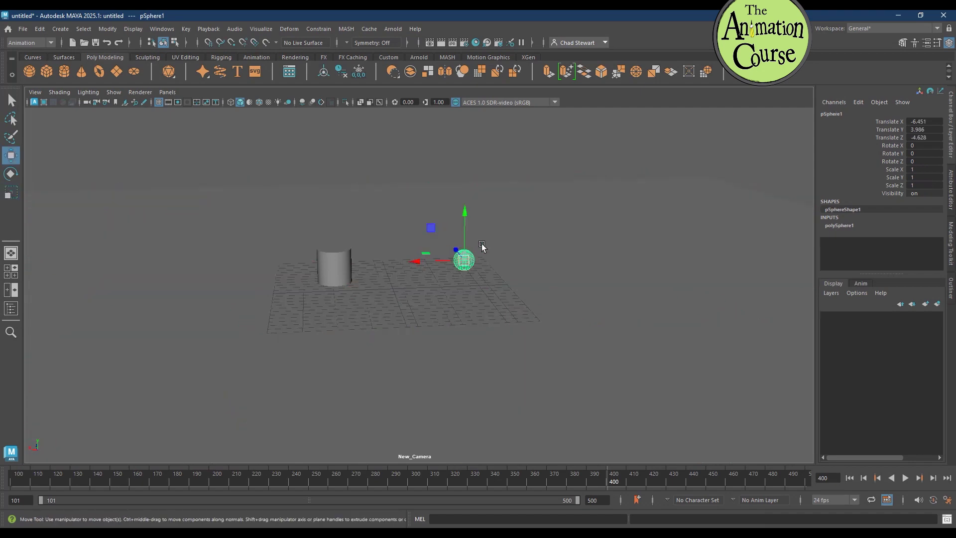
{"action": "left_click_drag", "start_coordinate": [468, 242], "coordinate": [470, 200]}
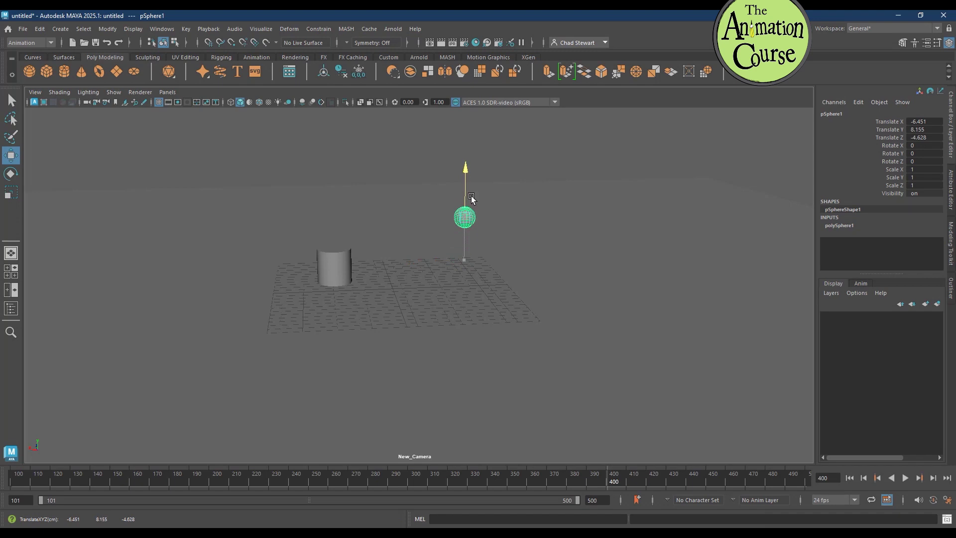
{"action": "key", "text": "e"}
{"action": "left_click_drag", "start_coordinate": [491, 239], "coordinate": [503, 228]}
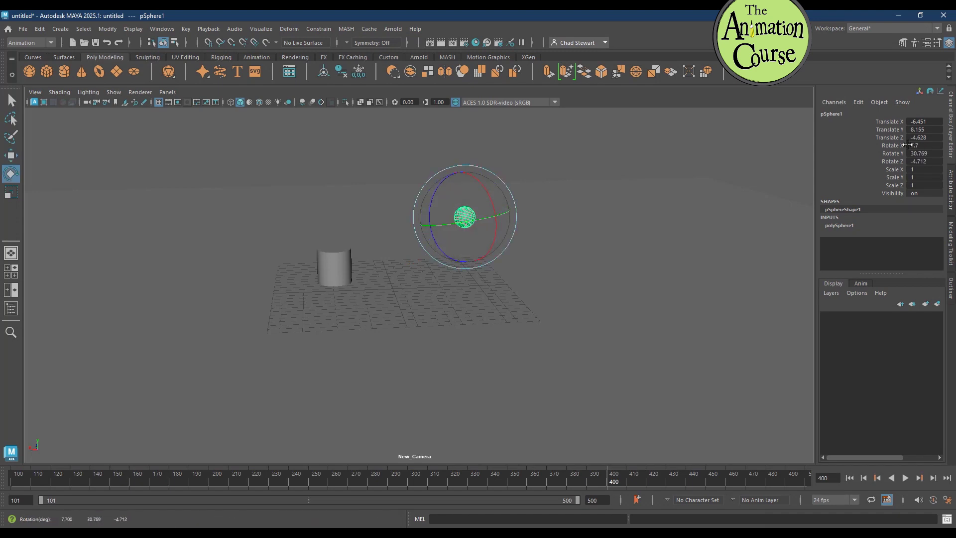
Step: Reset all of pSphere1's Translate and Rotate values to 0 in the Channel Box
{"action": "right_click_drag", "start_coordinate": [346, 339], "coordinate": [638, 316], "text": "alt"}
{"action": "left_click_drag", "start_coordinate": [416, 309], "coordinate": [392, 282], "text": "alt"}
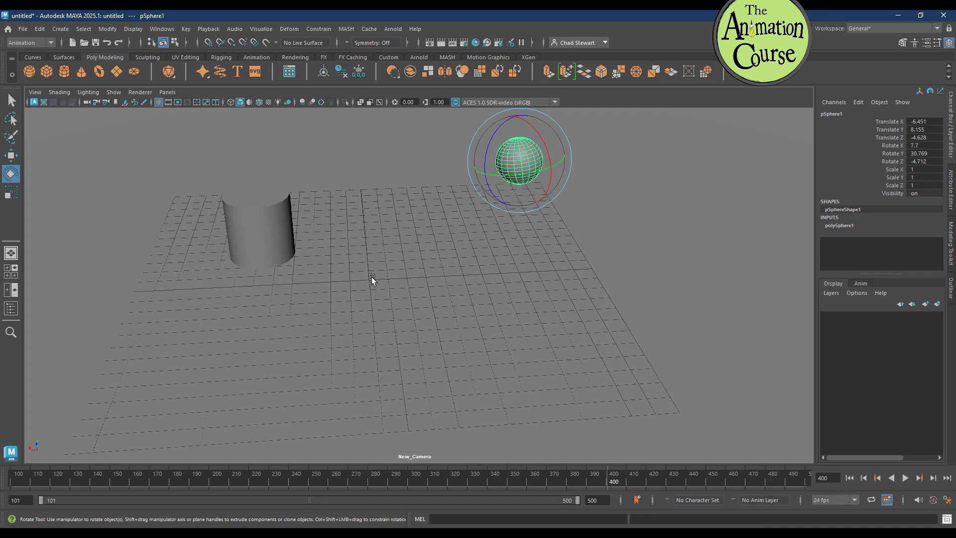
{"action": "middle_click_drag", "start_coordinate": [209, 379], "coordinate": [230, 344], "text": "alt"}
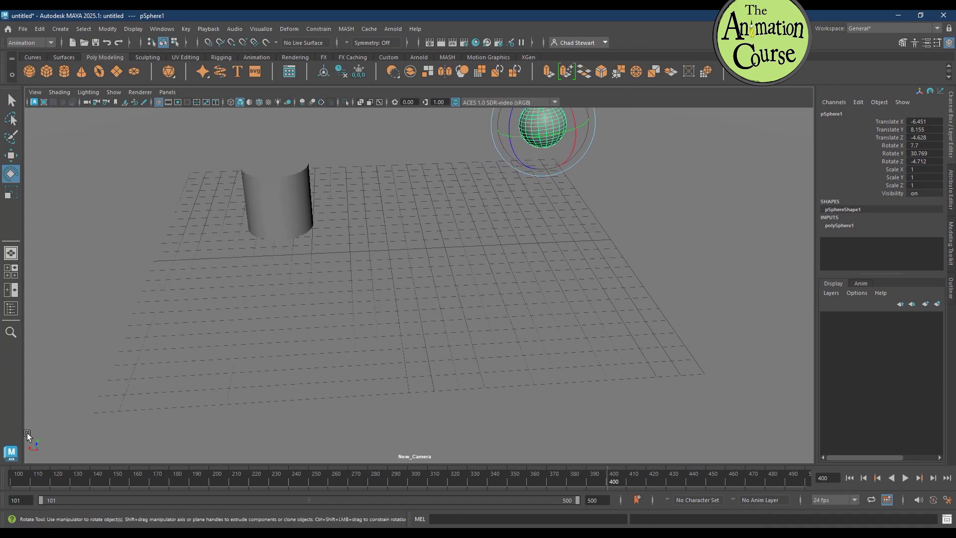
{"action": "left_click_drag", "start_coordinate": [34, 433], "coordinate": [371, 397], "text": "alt"}
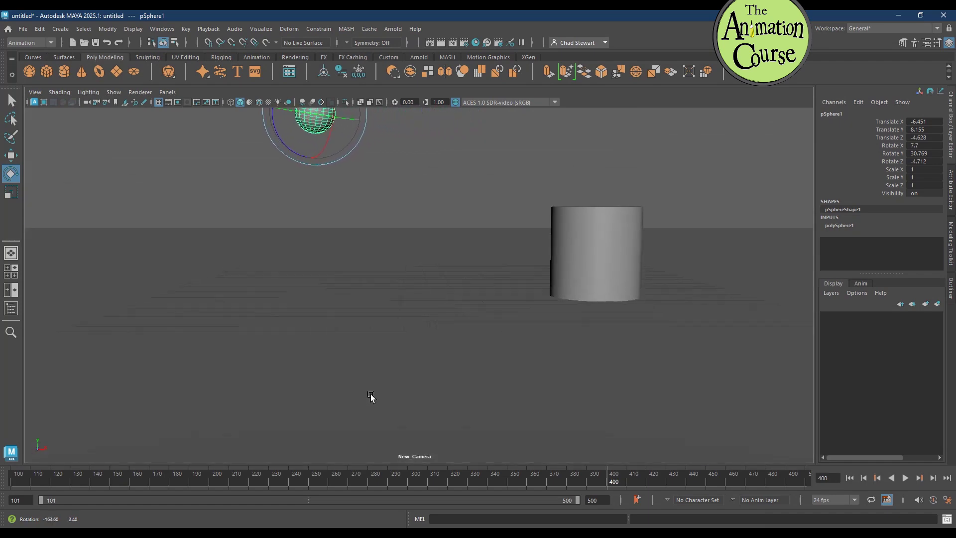
{"action": "right_click_drag", "start_coordinate": [596, 342], "coordinate": [361, 328], "text": "alt"}
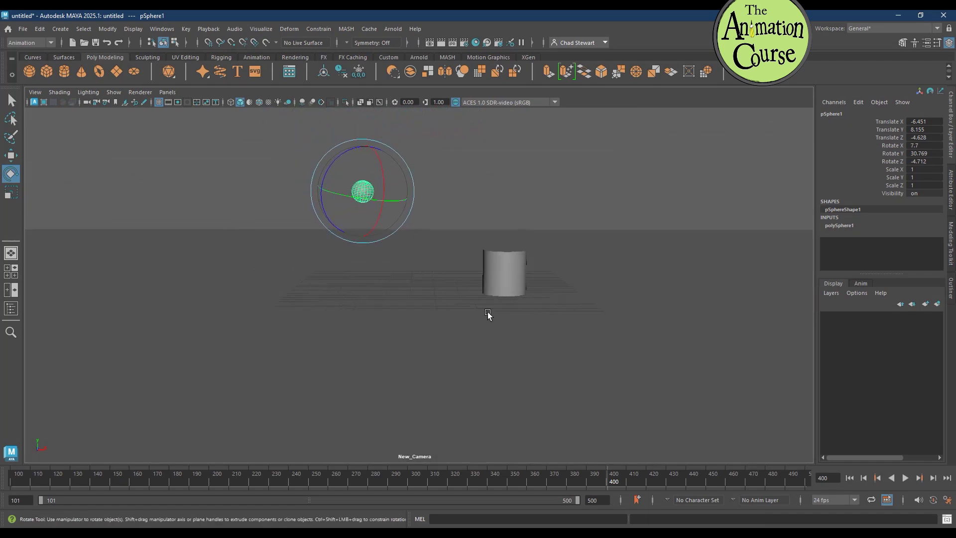
{"action": "middle_click_drag", "start_coordinate": [486, 311], "coordinate": [486, 353], "text": "alt"}
{"action": "right_click_drag", "start_coordinate": [485, 353], "coordinate": [504, 350], "text": "alt"}
{"action": "left_click_drag", "start_coordinate": [454, 348], "coordinate": [450, 346], "text": "alt"}
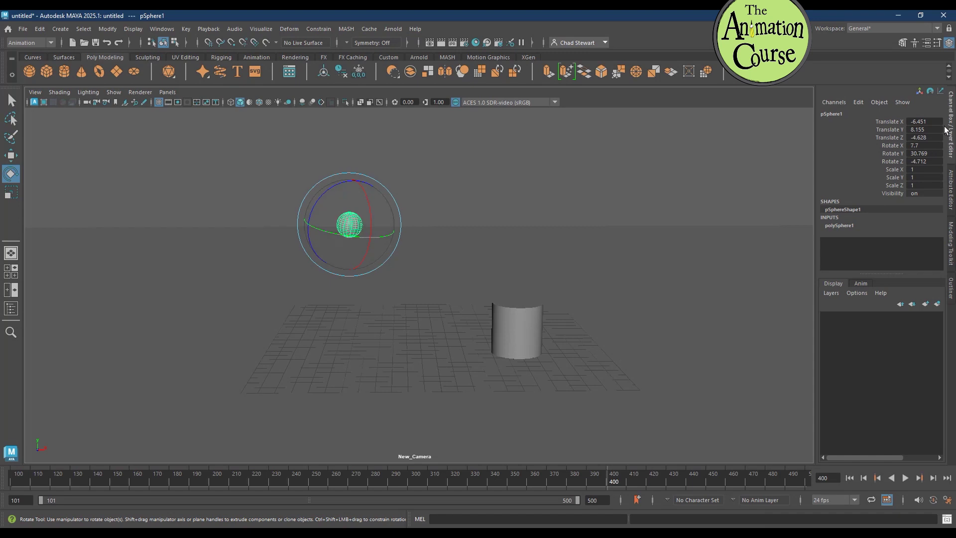
{"action": "left_click_drag", "start_coordinate": [931, 123], "coordinate": [933, 161]}
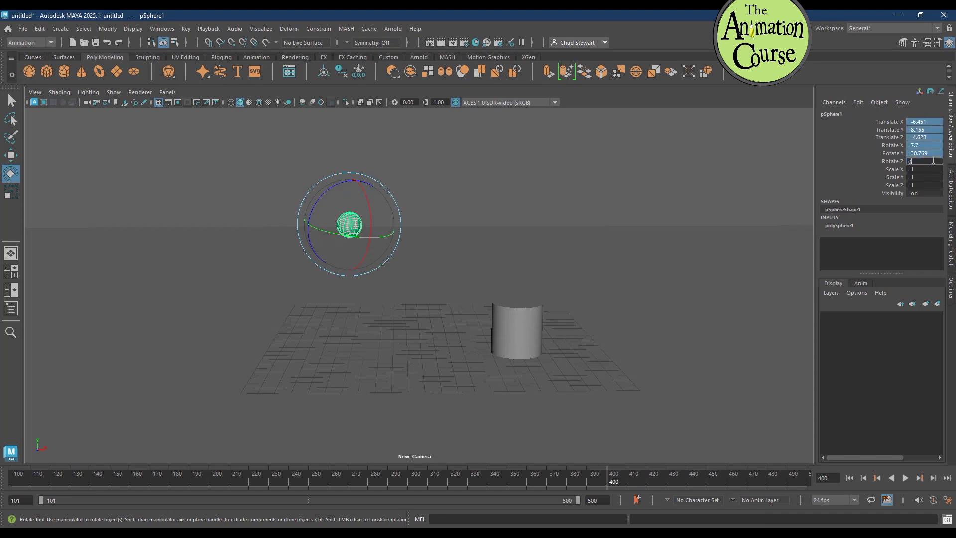
{"action": "type", "text": "0"}
{"action": "key", "text": "Return"}
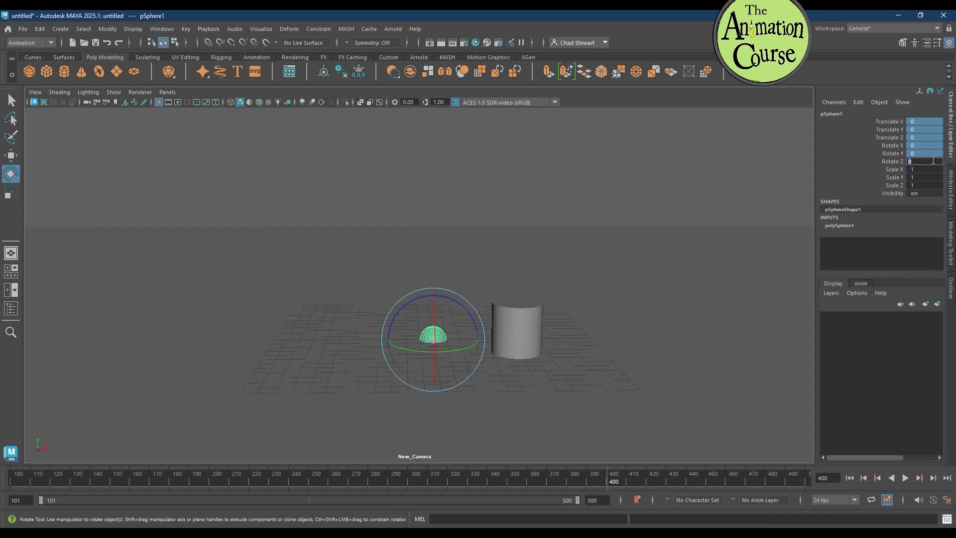
Step: Move pSphere1 above the ground plane near the cylinder, to about X 3.1, Y 8.0 and Z 5.1
{"action": "key", "text": "w"}
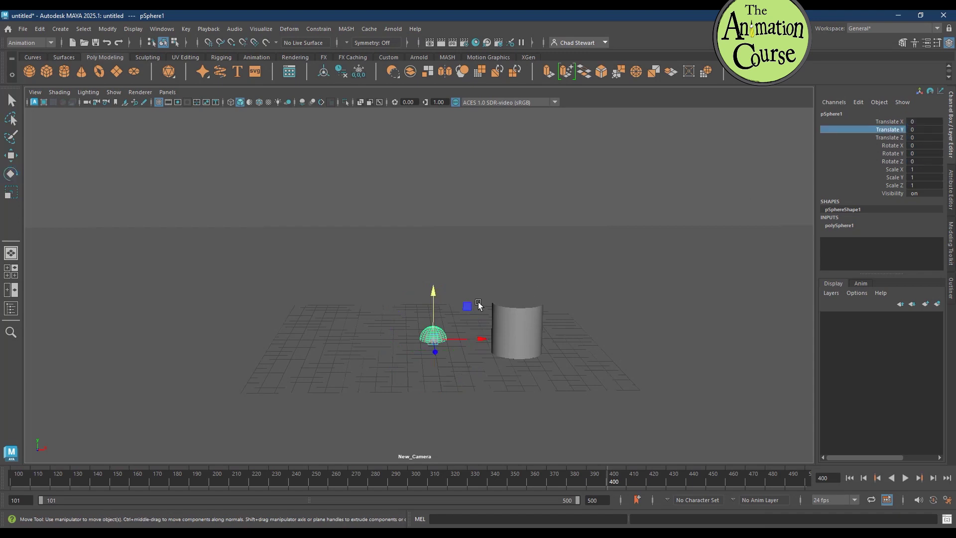
{"action": "left_click_drag", "start_coordinate": [434, 290], "coordinate": [444, 188]}
{"action": "left_click_drag", "start_coordinate": [477, 235], "coordinate": [487, 252]}
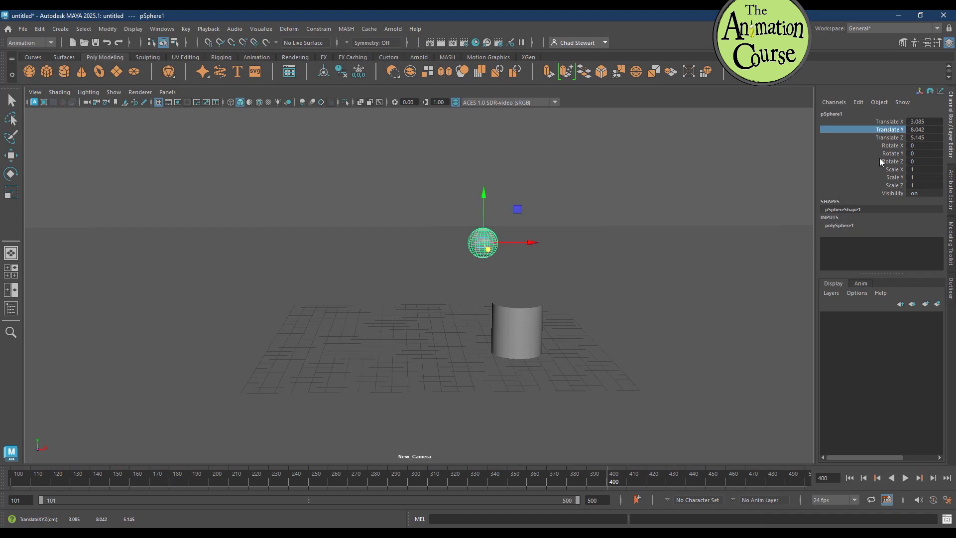
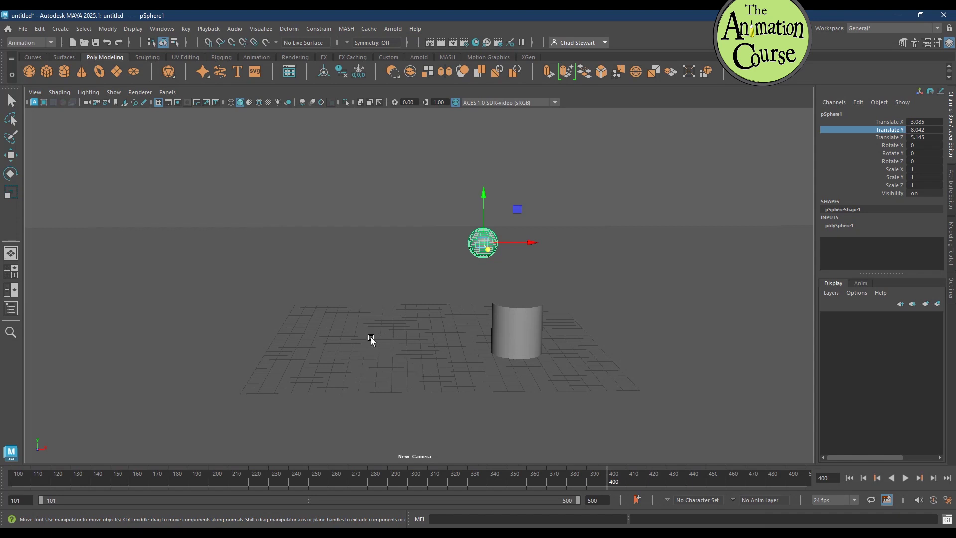
Step: Hide the grid in the New_Camera viewport
{"action": "left_click", "coordinate": [114, 92]}
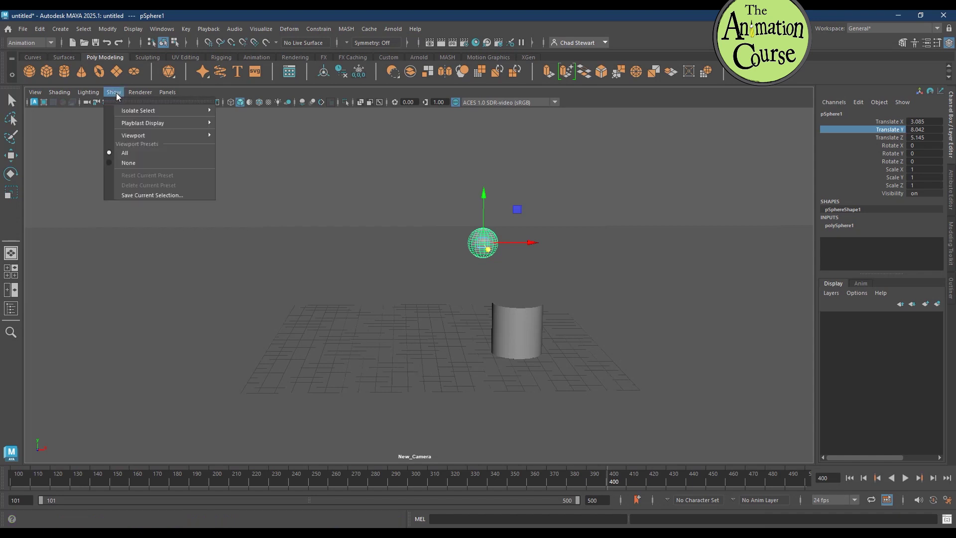
{"action": "mouse_move", "coordinate": [139, 136]}
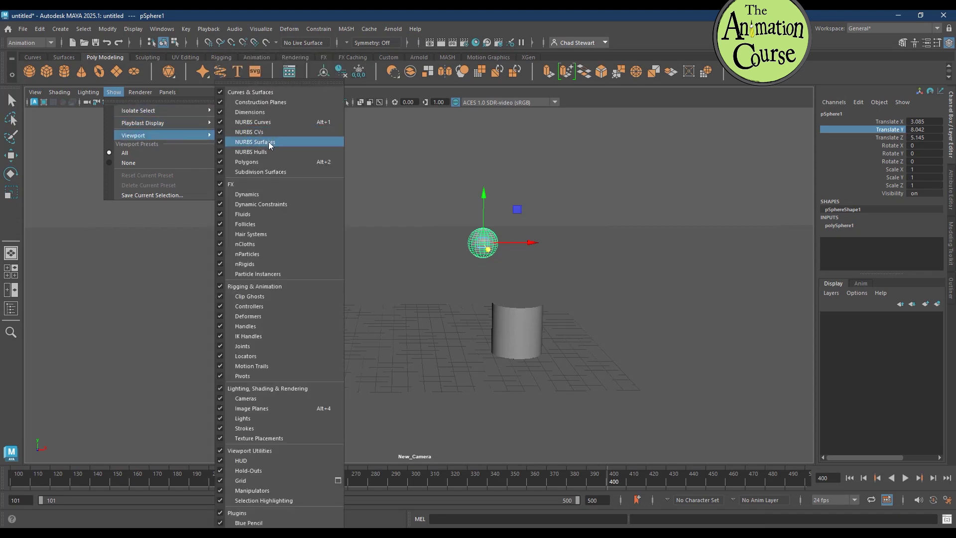
{"action": "left_click", "coordinate": [220, 481]}
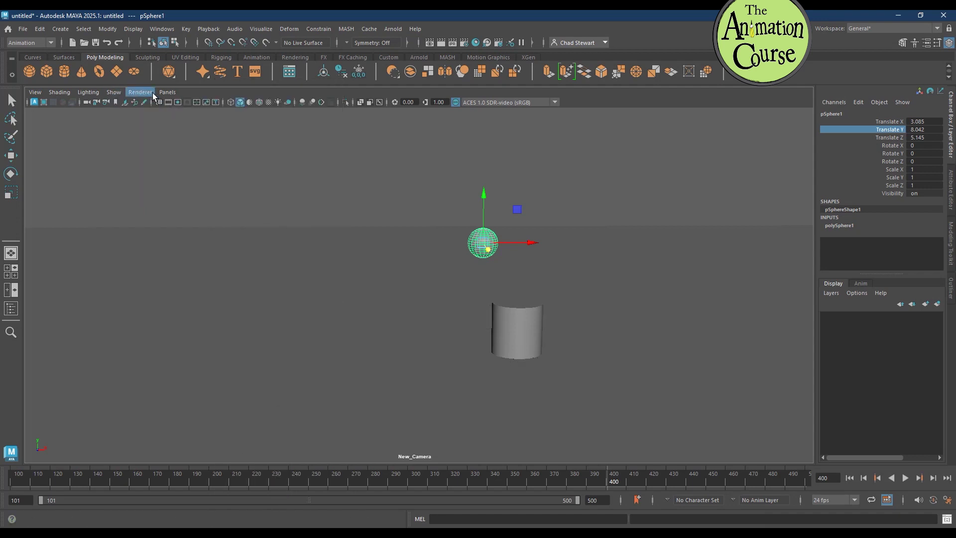
{"action": "left_click", "coordinate": [114, 93]}
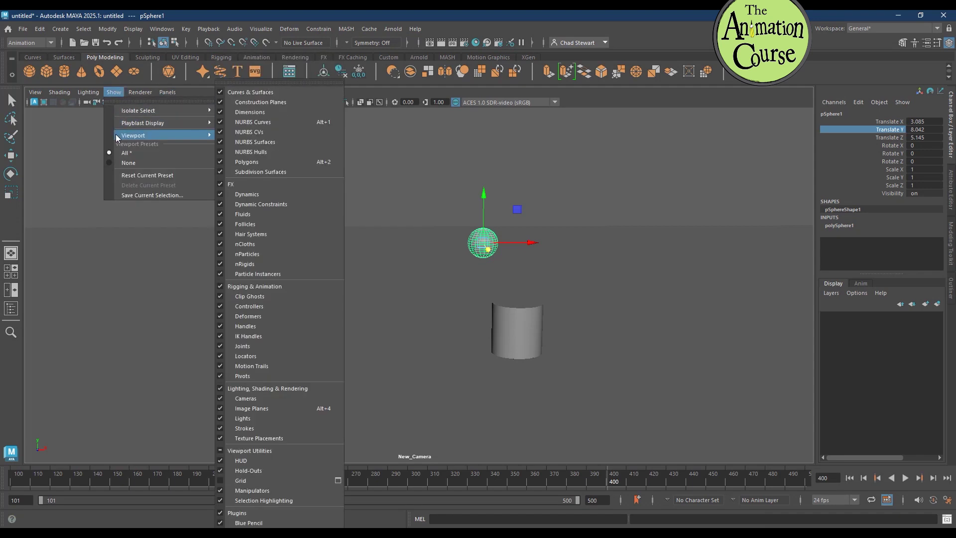
{"action": "left_click", "coordinate": [268, 377]}
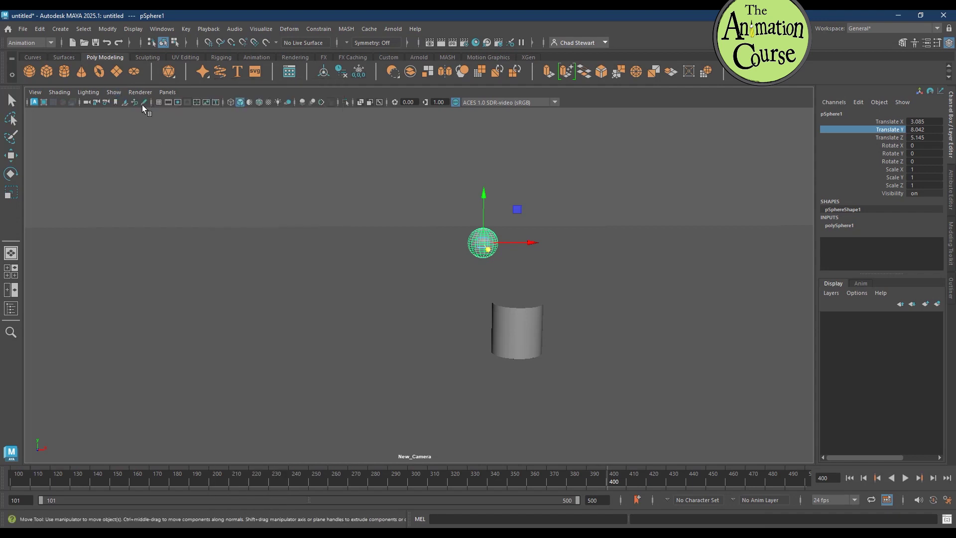
Step: Hide all object types in the New_Camera viewport with the None preset, re-enable Polygons display, and deselect the sphere
{"action": "left_click", "coordinate": [114, 94]}
{"action": "mouse_move", "coordinate": [126, 137]}
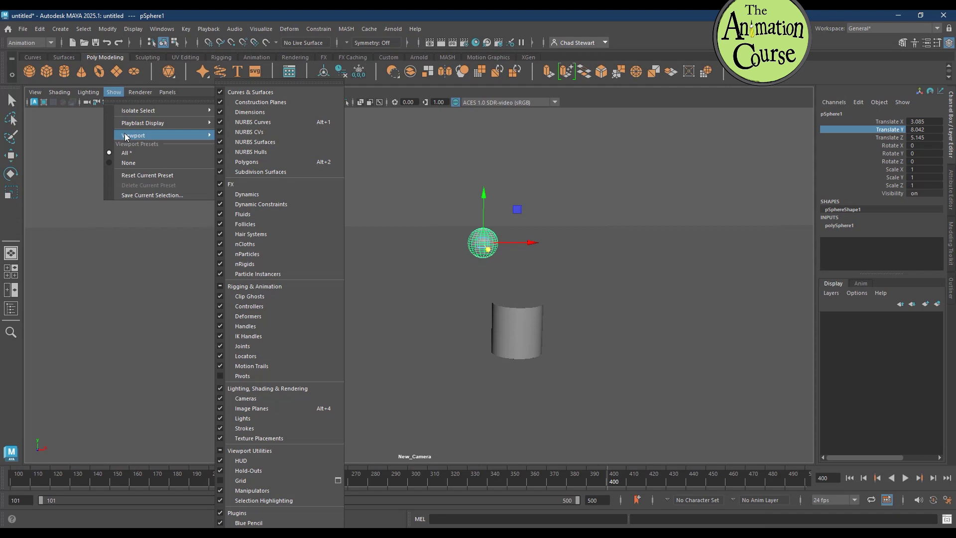
{"action": "left_click", "coordinate": [109, 160]}
{"action": "left_click", "coordinate": [116, 93]}
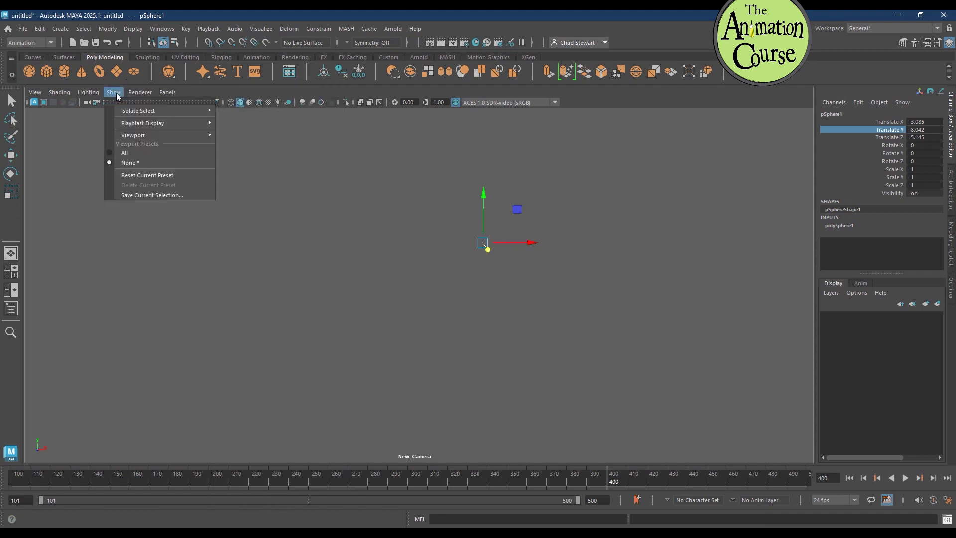
{"action": "mouse_move", "coordinate": [129, 138]}
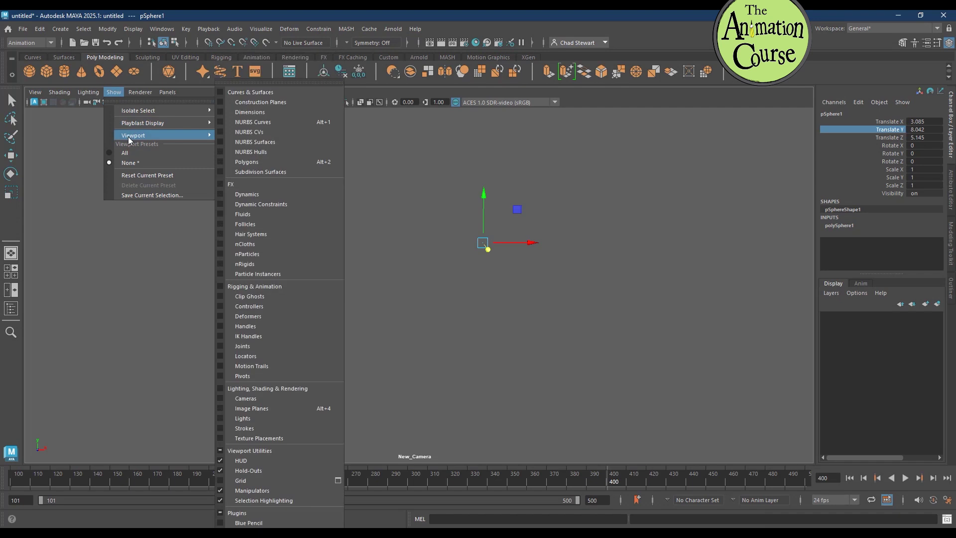
{"action": "left_click", "coordinate": [219, 160]}
{"action": "key", "text": "e"}
{"action": "left_click", "coordinate": [462, 336]}
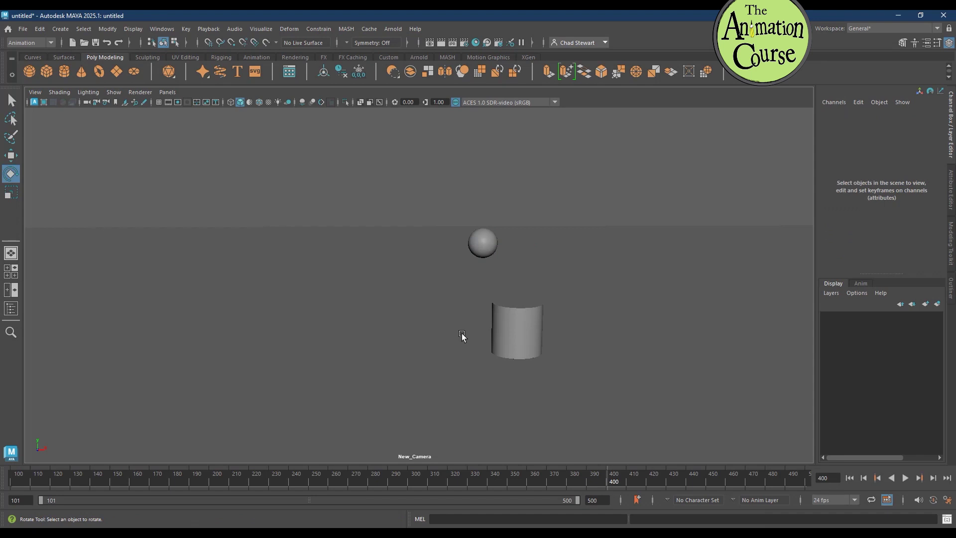
Step: Turn on multisample anti-aliasing in the New_Camera viewport to smooth the edges of the sphere and cylinder
{"action": "right_click_drag", "start_coordinate": [439, 267], "coordinate": [669, 289], "text": "alt"}
{"action": "middle_click_drag", "start_coordinate": [656, 286], "coordinate": [560, 286], "text": "alt"}
{"action": "right_click_drag", "start_coordinate": [560, 286], "coordinate": [508, 289], "text": "alt"}
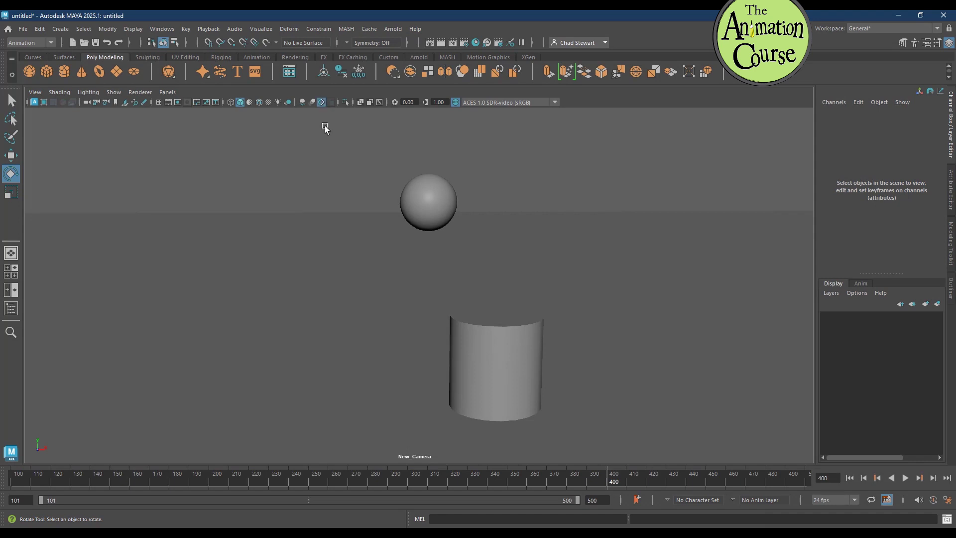
{"action": "left_click", "coordinate": [321, 102]}
{"action": "middle_click_drag", "start_coordinate": [479, 257], "coordinate": [473, 259], "text": "alt"}
{"action": "right_click_drag", "start_coordinate": [472, 260], "coordinate": [367, 320], "text": "alt"}
{"action": "left_click_drag", "start_coordinate": [367, 321], "coordinate": [440, 324], "text": "alt"}
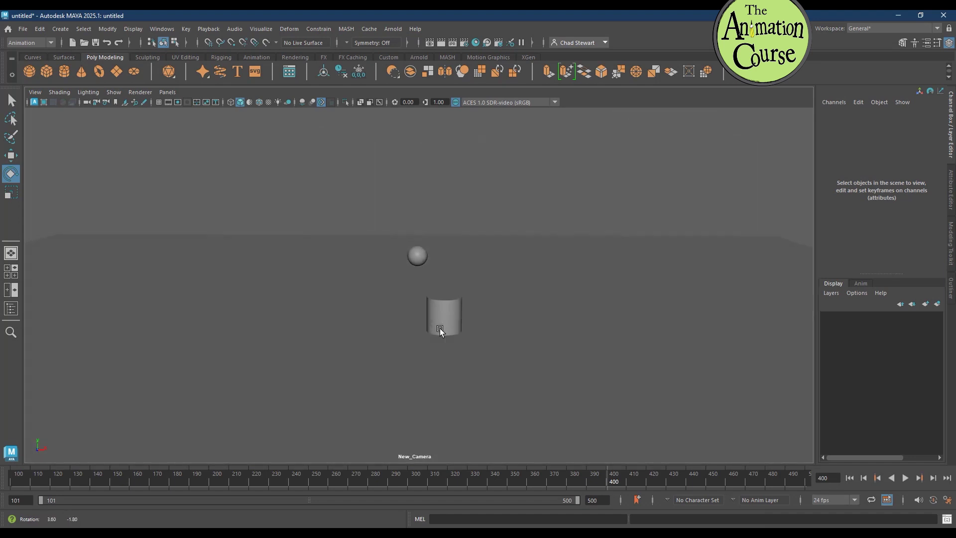
Step: Move pCylinder1 along the X axis, away from the sphere, to a Translate X of about 8.8
{"action": "left_click", "coordinate": [448, 308]}
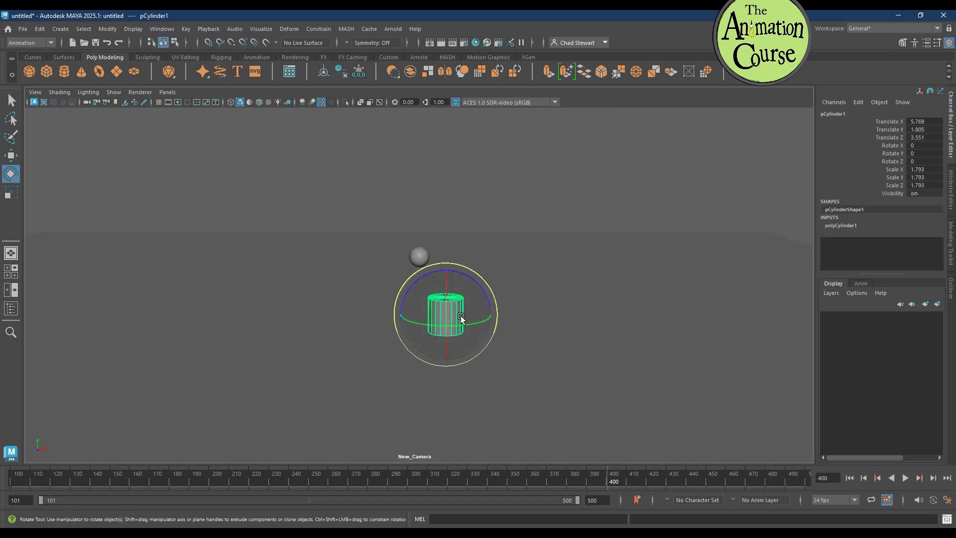
{"action": "key", "text": "w"}
{"action": "left_click_drag", "start_coordinate": [485, 318], "coordinate": [509, 320]}
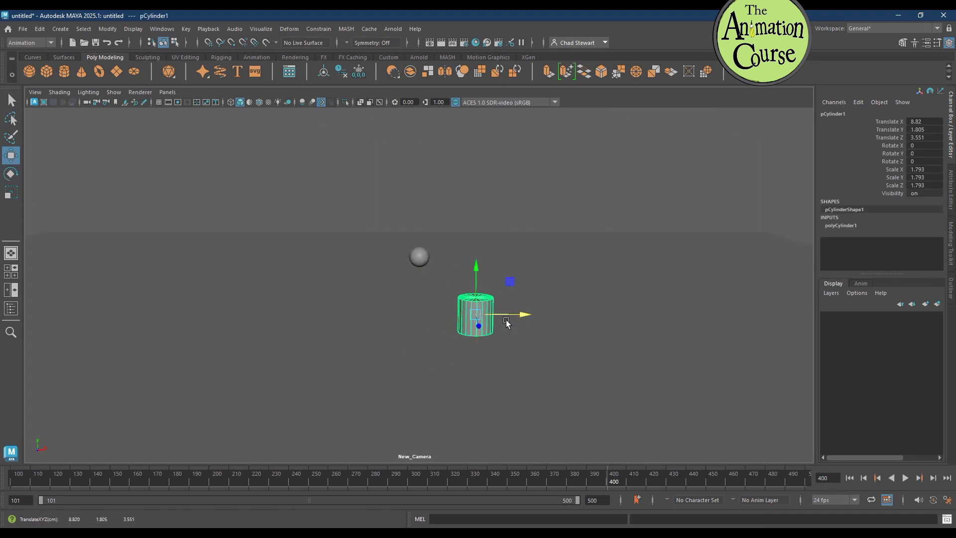
Step: Move pSphere1 away from the cylinder and higher, to about X -16.6 and Y 10.4
{"action": "left_click", "coordinate": [420, 257]}
{"action": "left_click_drag", "start_coordinate": [431, 256], "coordinate": [268, 257]}
{"action": "left_click_drag", "start_coordinate": [256, 222], "coordinate": [253, 197]}
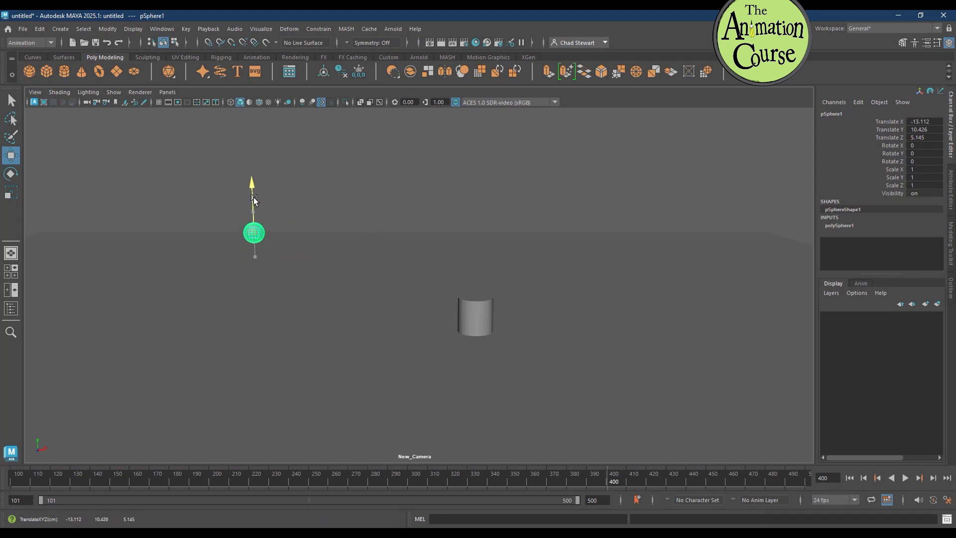
{"action": "left_click_drag", "start_coordinate": [292, 230], "coordinate": [257, 232]}
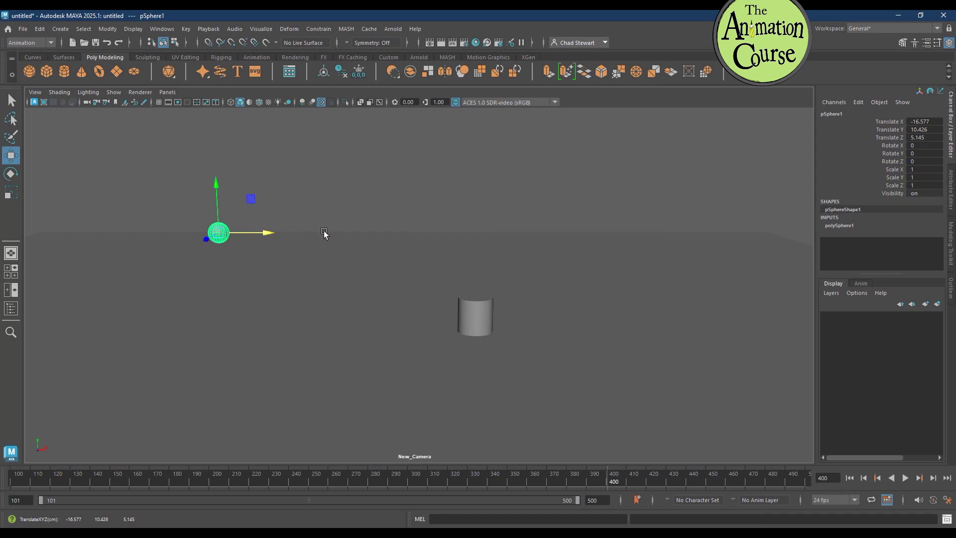
Step: Duplicate pCylinder1, move the copy to about X -11.0, and stretch it to a Scale Y of about 4.6
{"action": "left_click", "coordinate": [478, 312]}
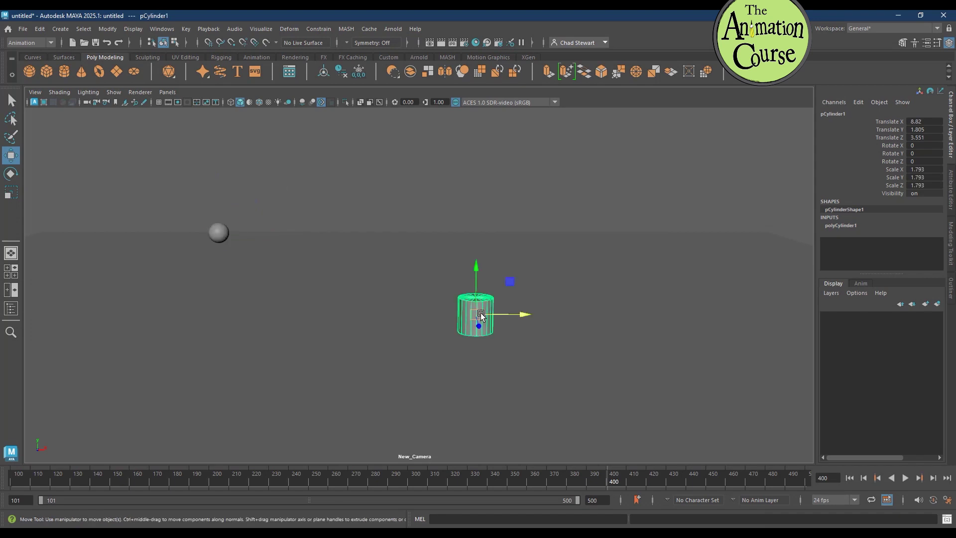
{"action": "key", "text": "ctrl+d"}
{"action": "left_click_drag", "start_coordinate": [525, 314], "coordinate": [331, 318]}
{"action": "key", "text": "r"}
{"action": "left_click_drag", "start_coordinate": [280, 270], "coordinate": [272, 199]}
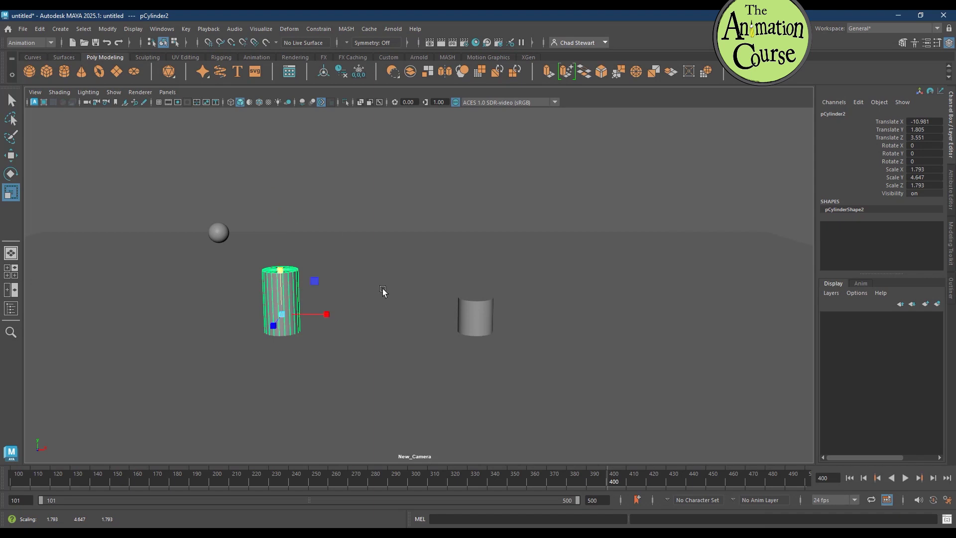
Step: Create a polygon torus scaled uniformly to about 2.2, stood upright at Rotate Z about 87.9, near X -1.1, Y 9.3, Z 3.4
{"action": "left_click", "coordinate": [98, 71]}
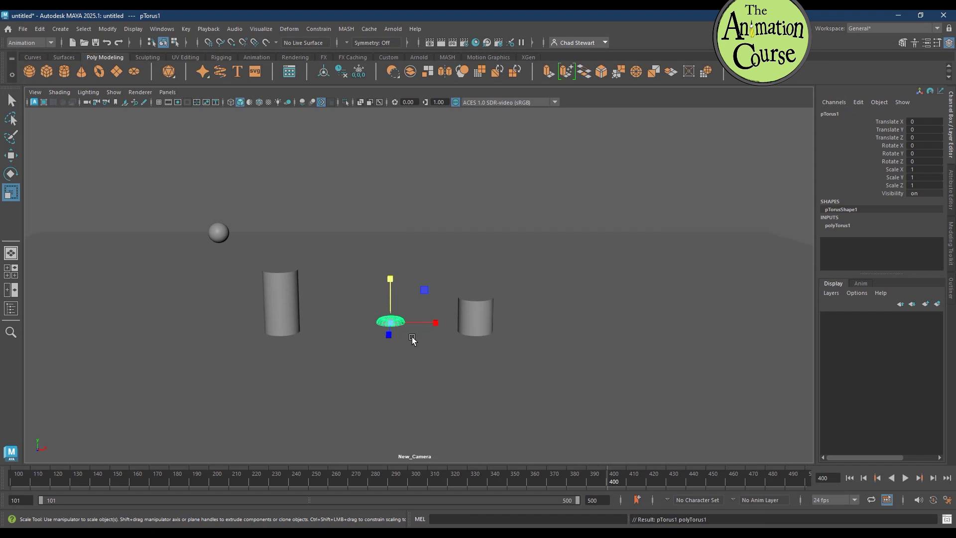
{"action": "left_click_drag", "start_coordinate": [391, 323], "coordinate": [390, 200]}
{"action": "key", "text": "e"}
{"action": "key", "text": "w"}
{"action": "left_click_drag", "start_coordinate": [409, 238], "coordinate": [488, 292]}
{"action": "left_click_drag", "start_coordinate": [501, 242], "coordinate": [533, 249]}
{"action": "left_click_drag", "start_coordinate": [557, 309], "coordinate": [520, 285], "text": "alt"}
{"action": "right_click_drag", "start_coordinate": [437, 281], "coordinate": [640, 303], "text": "alt"}
{"action": "middle_click_drag", "start_coordinate": [572, 244], "coordinate": [555, 316], "text": "alt"}
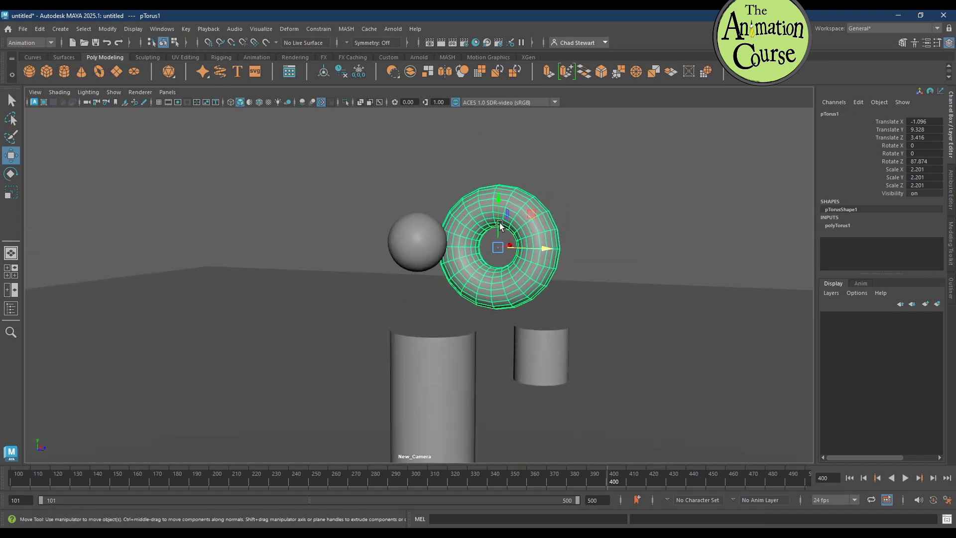
Step: Set the torus's polyTorus1 Radius to 2 and shift the torus to a Translate Z of about 3.7
{"action": "left_click", "coordinate": [838, 225]}
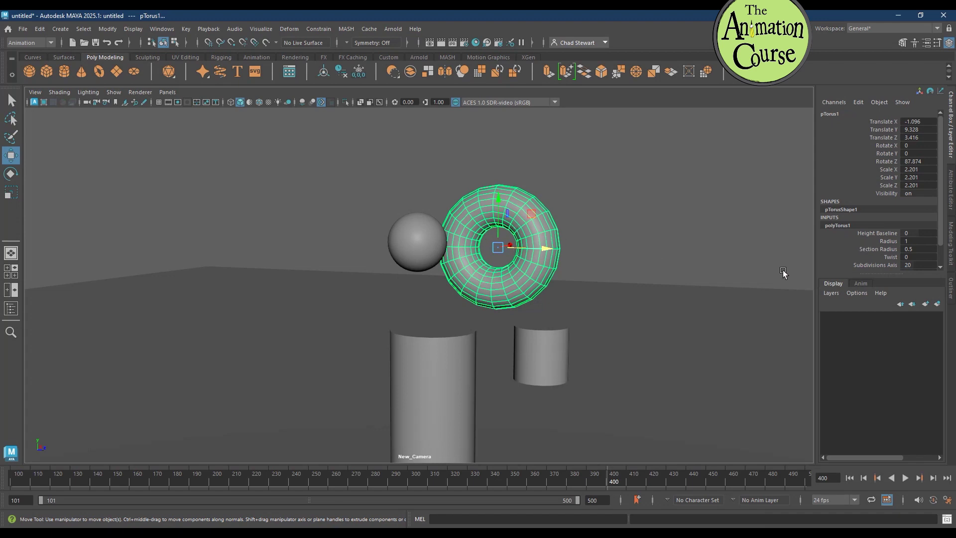
{"action": "left_click", "coordinate": [888, 242]}
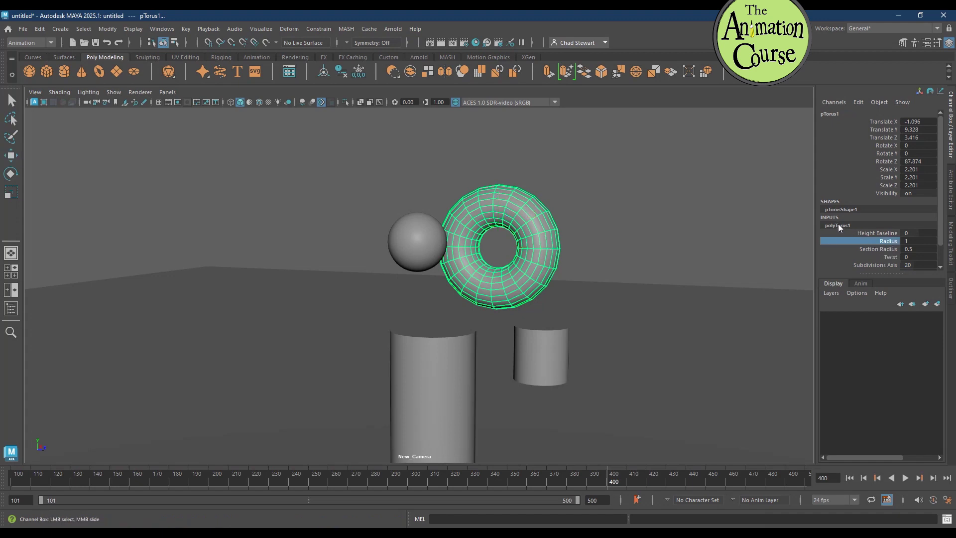
{"action": "middle_click_drag", "start_coordinate": [753, 239], "coordinate": [758, 242]}
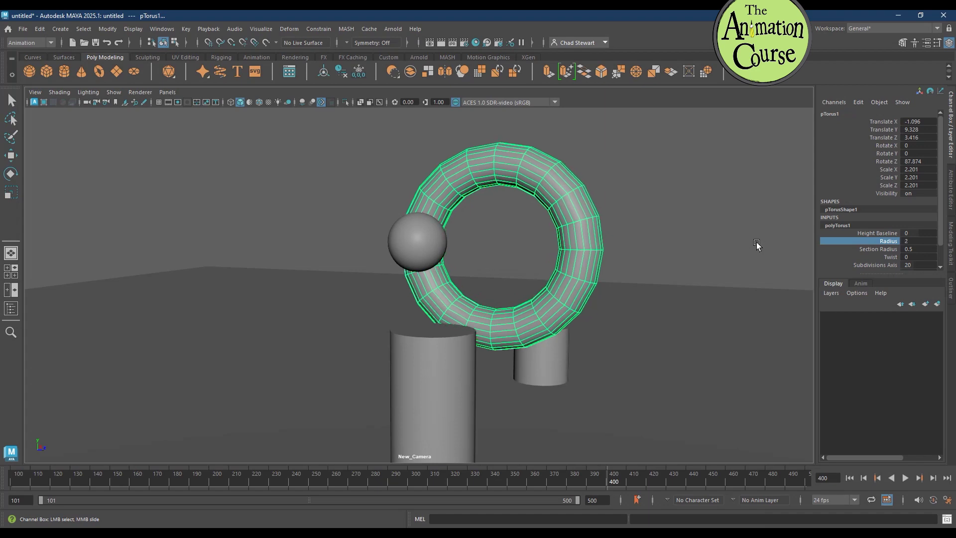
{"action": "left_click_drag", "start_coordinate": [619, 260], "coordinate": [644, 282], "text": "alt"}
{"action": "key", "text": "w"}
{"action": "left_click_drag", "start_coordinate": [579, 291], "coordinate": [325, 335]}
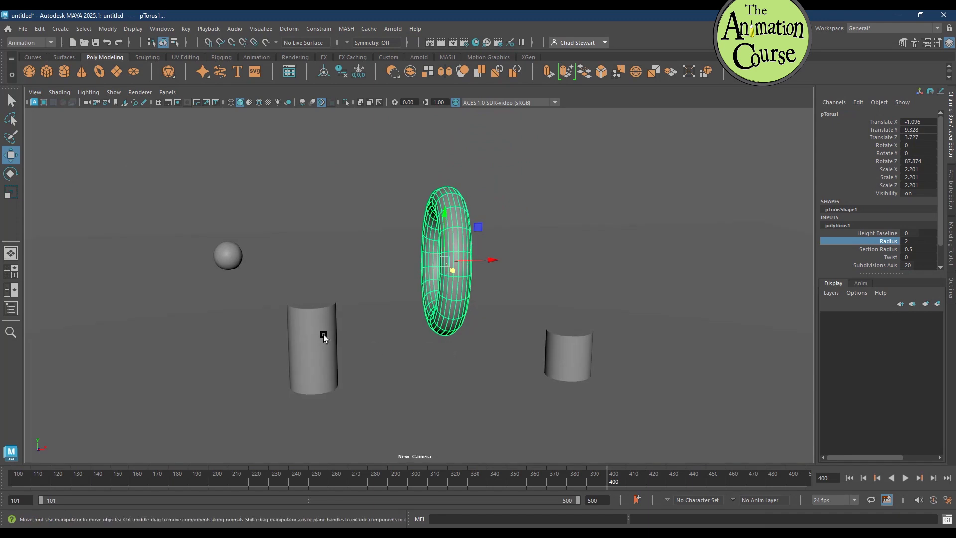
Step: Widen the tall cylinder, pCylinder2, to about Scale X 3.3 and Scale Z 3.4
{"action": "left_click", "coordinate": [324, 335]}
{"action": "key", "text": "r"}
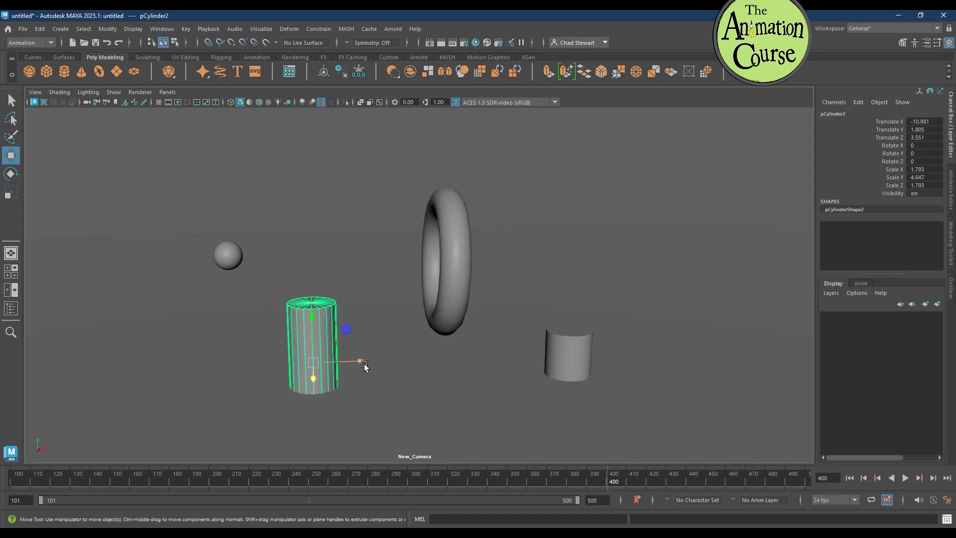
{"action": "left_click_drag", "start_coordinate": [361, 364], "coordinate": [385, 363]}
{"action": "left_click_drag", "start_coordinate": [313, 381], "coordinate": [303, 437]}
{"action": "left_click_drag", "start_coordinate": [357, 363], "coordinate": [366, 363]}
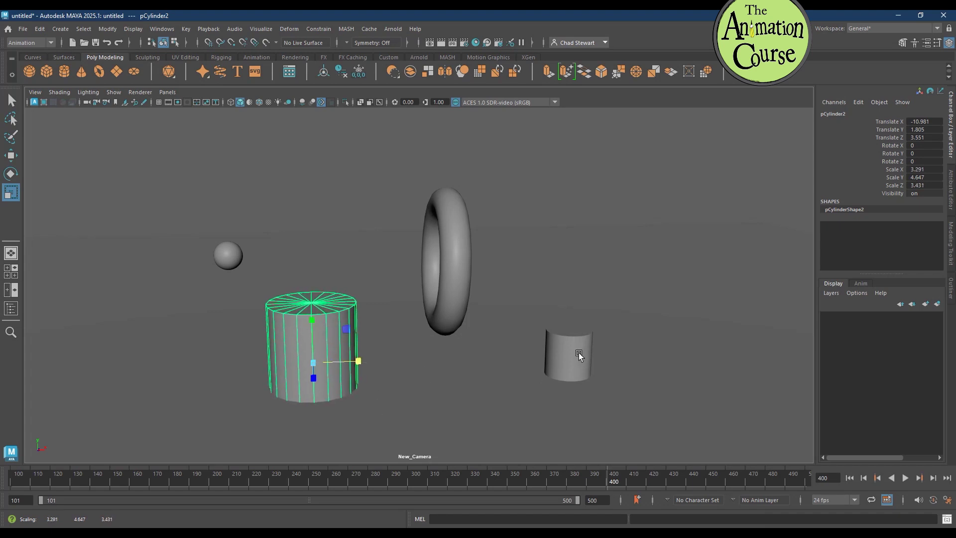
Step: Widen the small cylinder, pCylinder1, to about Scale X 2.1 and Z 2.1, and move it to about X 5.7
{"action": "left_click", "coordinate": [578, 352]}
{"action": "left_click_drag", "start_coordinate": [608, 348], "coordinate": [575, 348]}
{"action": "key", "text": "w"}
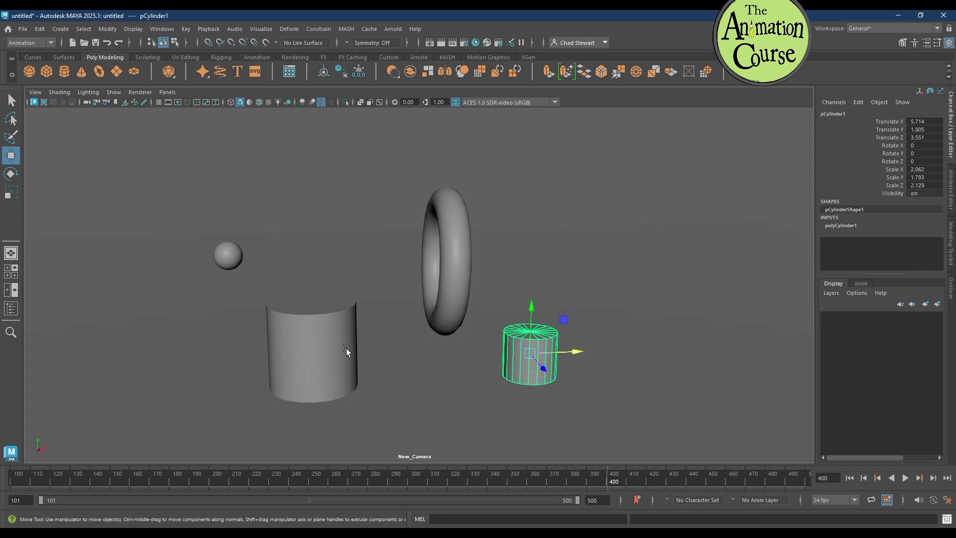
Step: Move the large cylinder to about X -8.4 and raise the torus to about Y 12.5
{"action": "left_click", "coordinate": [345, 349]}
{"action": "left_click_drag", "start_coordinate": [367, 361], "coordinate": [397, 363]}
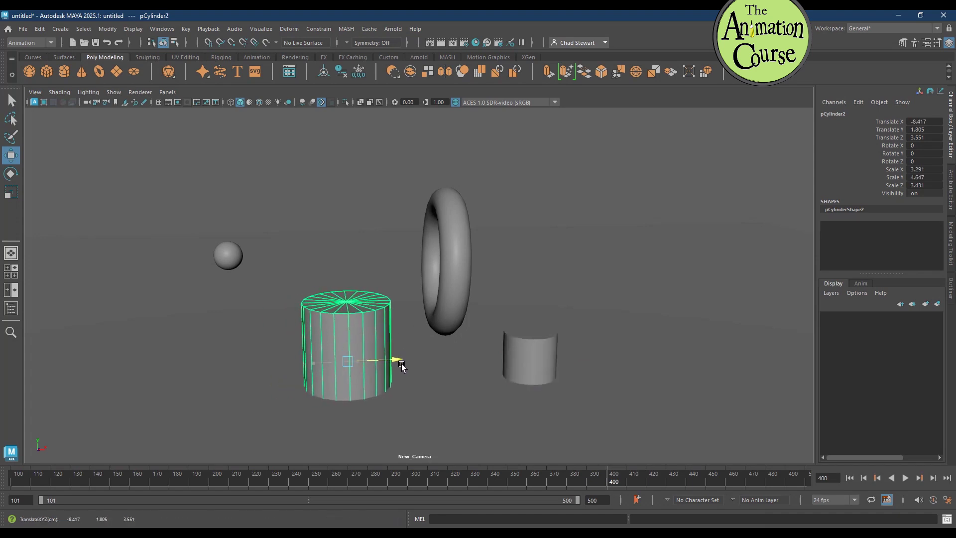
{"action": "left_click", "coordinate": [460, 284]}
{"action": "left_click_drag", "start_coordinate": [445, 214], "coordinate": [444, 170]}
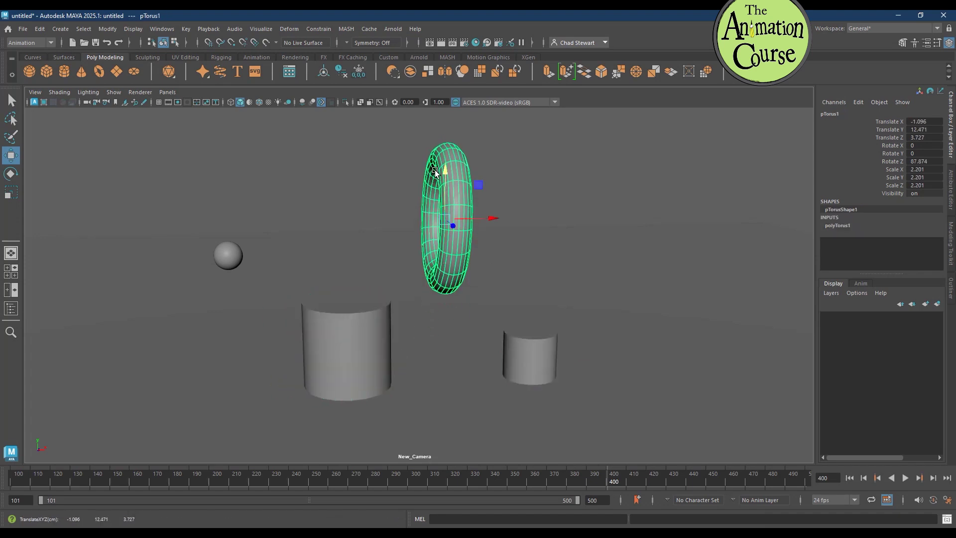
Step: Create a polygon cube near X 13.0, Z 4.2, and scale it into a wall of about X 1.3, Y 29.3, Z 19.1
{"action": "left_click", "coordinate": [45, 69]}
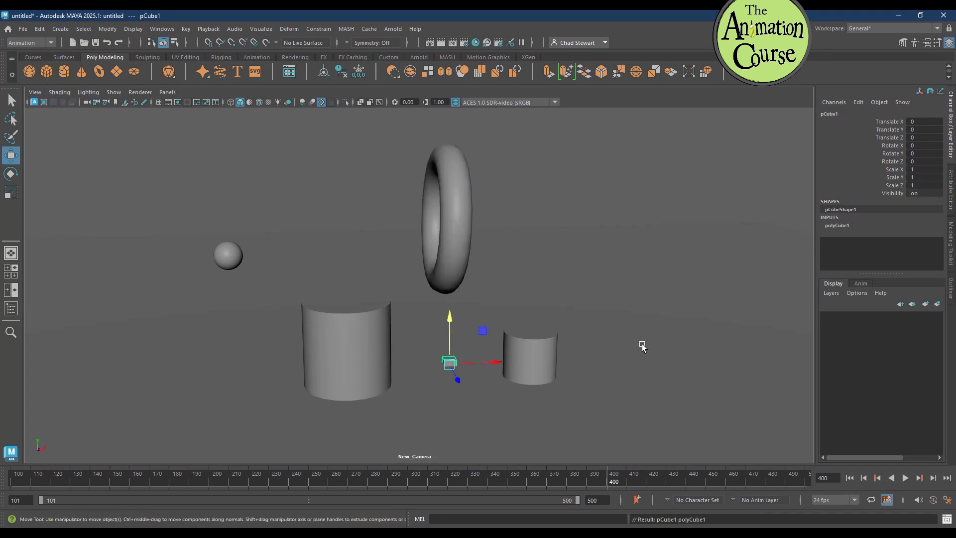
{"action": "left_click_drag", "start_coordinate": [509, 360], "coordinate": [604, 451]}
{"action": "key", "text": "r"}
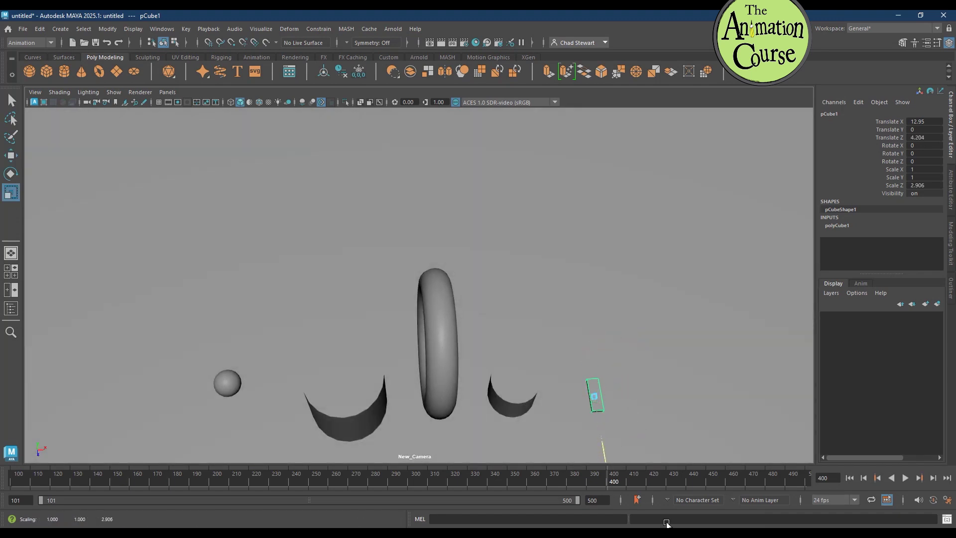
{"action": "right_click_drag", "start_coordinate": [656, 397], "coordinate": [499, 321], "text": "alt"}
{"action": "left_click_drag", "start_coordinate": [520, 349], "coordinate": [583, 348]}
{"action": "right_click_drag", "start_coordinate": [651, 350], "coordinate": [545, 338], "text": "alt"}
{"action": "left_click_drag", "start_coordinate": [546, 338], "coordinate": [502, 187]}
{"action": "left_click_drag", "start_coordinate": [545, 336], "coordinate": [559, 303]}
Step: Adjust the wall's height above the ground plane to a Translate Y of about 4.0
{"action": "key", "text": "w"}
{"action": "left_click_drag", "start_coordinate": [516, 266], "coordinate": [520, 262]}
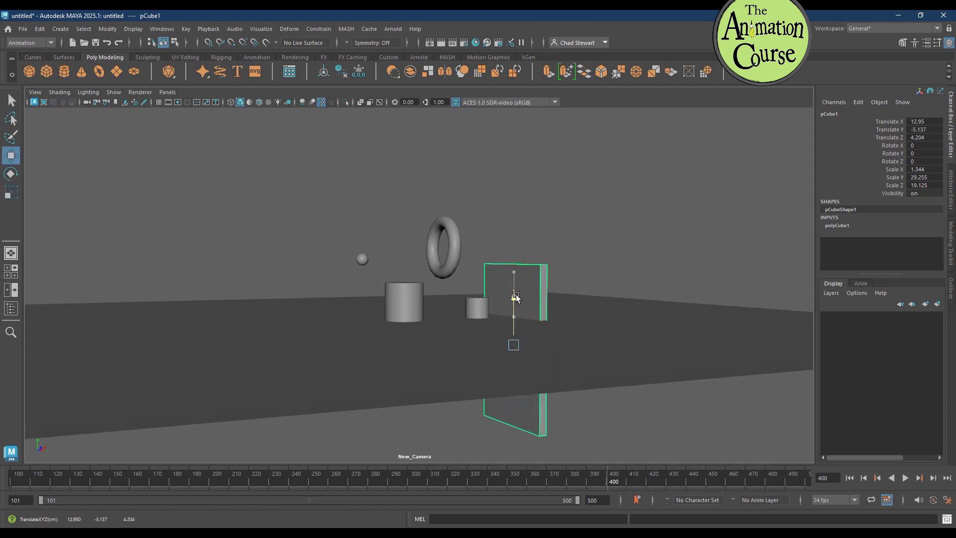
{"action": "left_click_drag", "start_coordinate": [516, 296], "coordinate": [515, 247]}
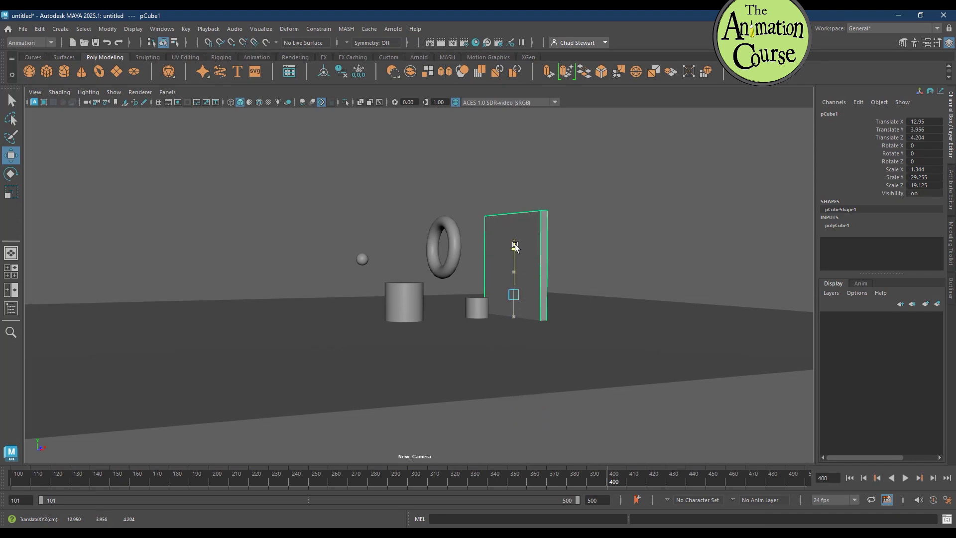
Step: Reposition the large cylinder, pCylinder2, along the Z axis to a Translate Z of about 3.2
{"action": "left_click_drag", "start_coordinate": [505, 292], "coordinate": [578, 315], "text": "alt"}
{"action": "left_click", "coordinate": [482, 321]}
{"action": "left_click_drag", "start_coordinate": [503, 322], "coordinate": [493, 323]}
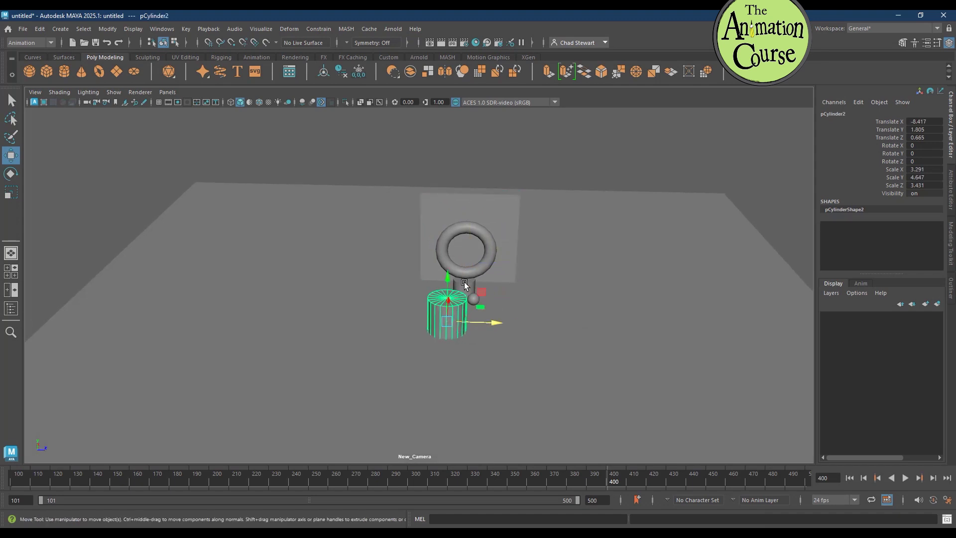
{"action": "left_click_drag", "start_coordinate": [464, 281], "coordinate": [471, 283]}
{"action": "key", "text": "q"}
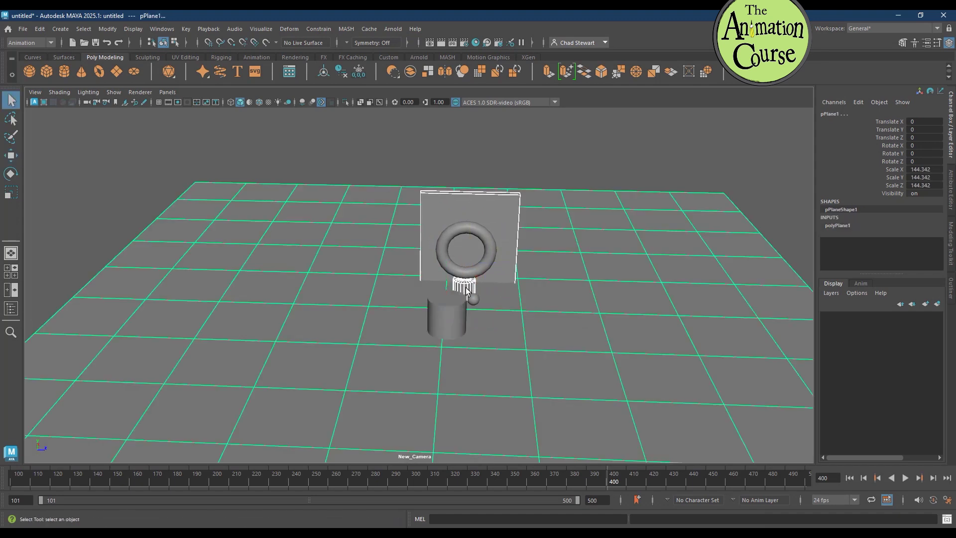
{"action": "left_click", "coordinate": [455, 309]}
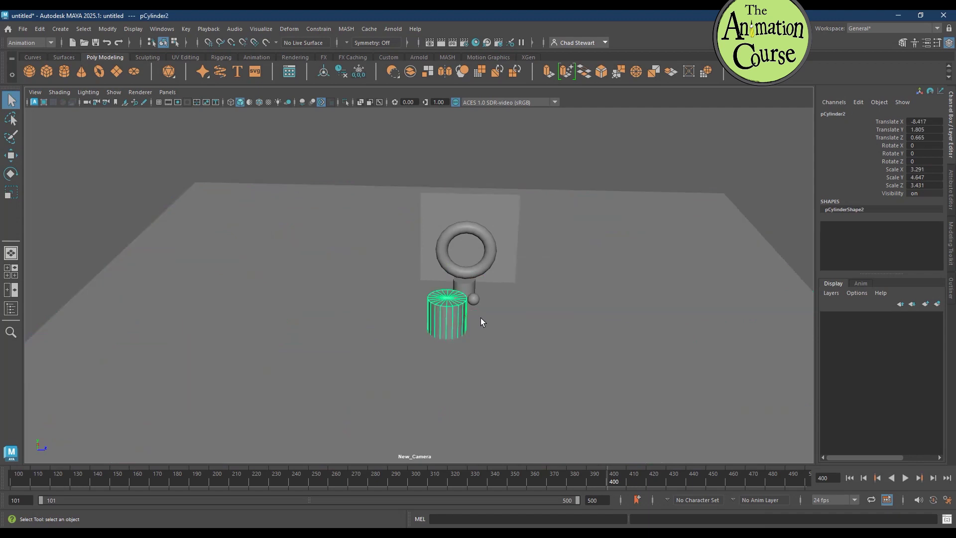
{"action": "key", "text": "w"}
{"action": "left_click_drag", "start_coordinate": [493, 324], "coordinate": [505, 326]}
{"action": "mouse_move", "coordinate": [531, 293]}
{"action": "left_mouse_down", "text": "alt"}
{"action": "mouse_move", "coordinate": [524, 317]}
{"action": "mouse_move", "coordinate": [507, 296]}
{"action": "mouse_move", "coordinate": [533, 304]}
{"action": "left_mouse_up", "text": "alt"}
Step: Move the wall, pCube1, to about X 12.0 and lower it further into the ground plane
{"action": "left_click", "coordinate": [511, 278]}
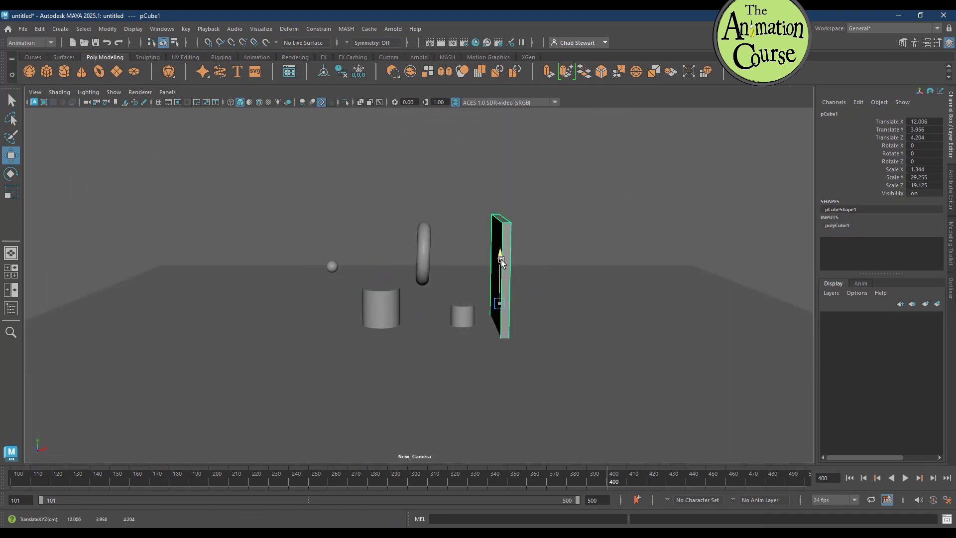
{"action": "left_click_drag", "start_coordinate": [497, 256], "coordinate": [516, 324]}
{"action": "left_click_drag", "start_coordinate": [547, 367], "coordinate": [540, 343]}
Step: Scale pSphere1 up uniformly to about 1.43
{"action": "key", "text": "r"}
{"action": "left_click_drag", "start_coordinate": [416, 329], "coordinate": [465, 320], "text": "alt"}
{"action": "left_click", "coordinate": [299, 261]}
{"action": "left_click", "coordinate": [306, 262]}
{"action": "left_click_drag", "start_coordinate": [307, 262], "coordinate": [307, 261]}
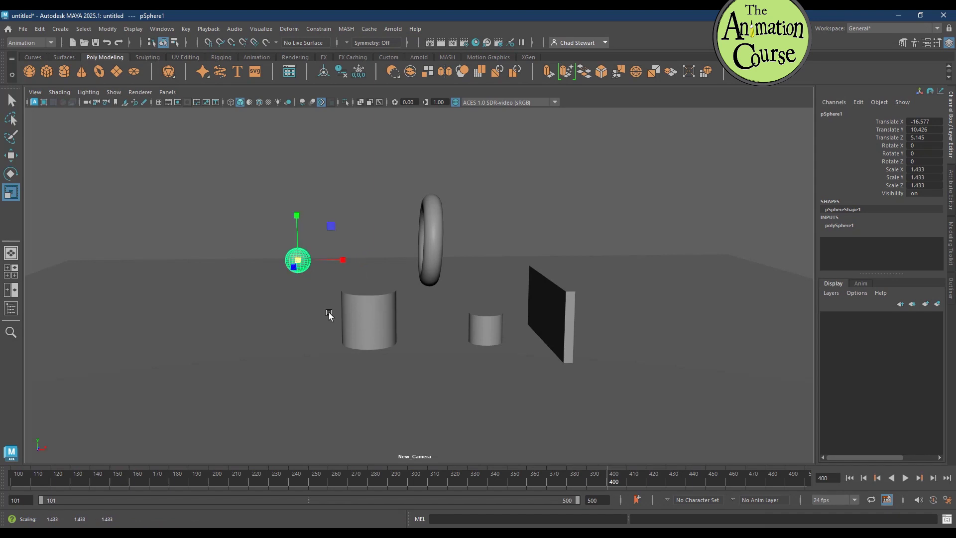
Step: Assign a new Maya Lambert material to the large cylinder, pCylinder2
{"action": "left_click_drag", "start_coordinate": [330, 313], "coordinate": [330, 310], "text": "alt"}
{"action": "right_click_drag", "start_coordinate": [316, 313], "coordinate": [497, 316], "text": "alt"}
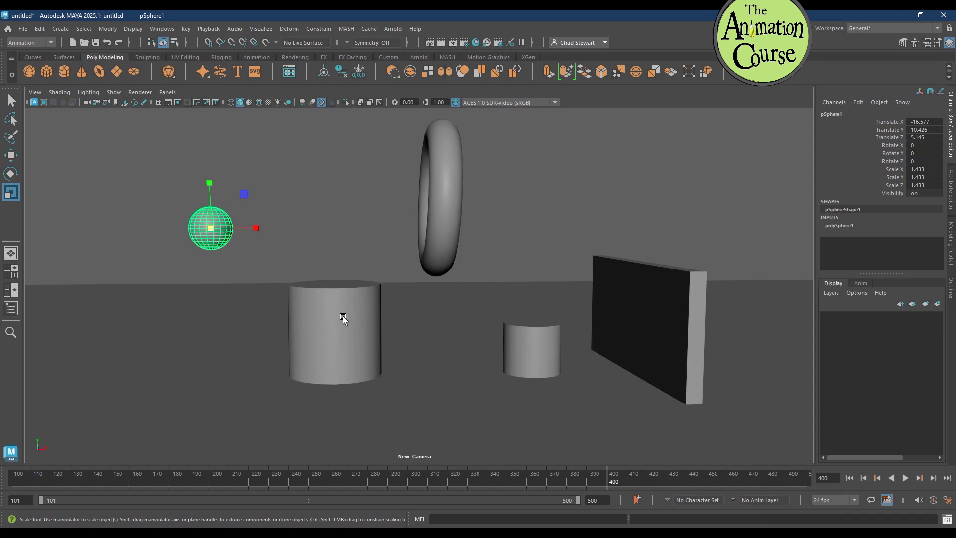
{"action": "middle_click_drag", "start_coordinate": [345, 352], "coordinate": [337, 330], "text": "alt"}
{"action": "left_click_drag", "start_coordinate": [337, 330], "coordinate": [333, 324], "text": "alt"}
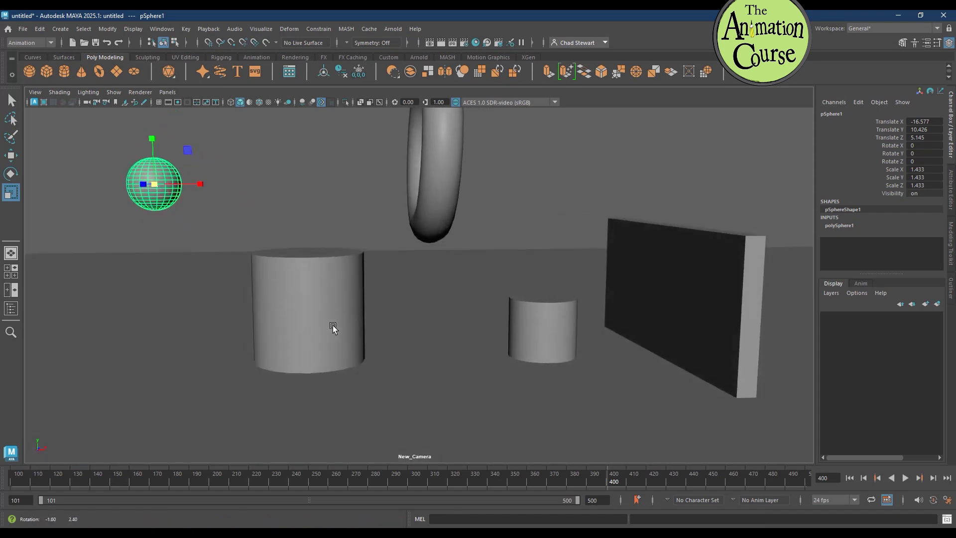
{"action": "left_click", "coordinate": [321, 302]}
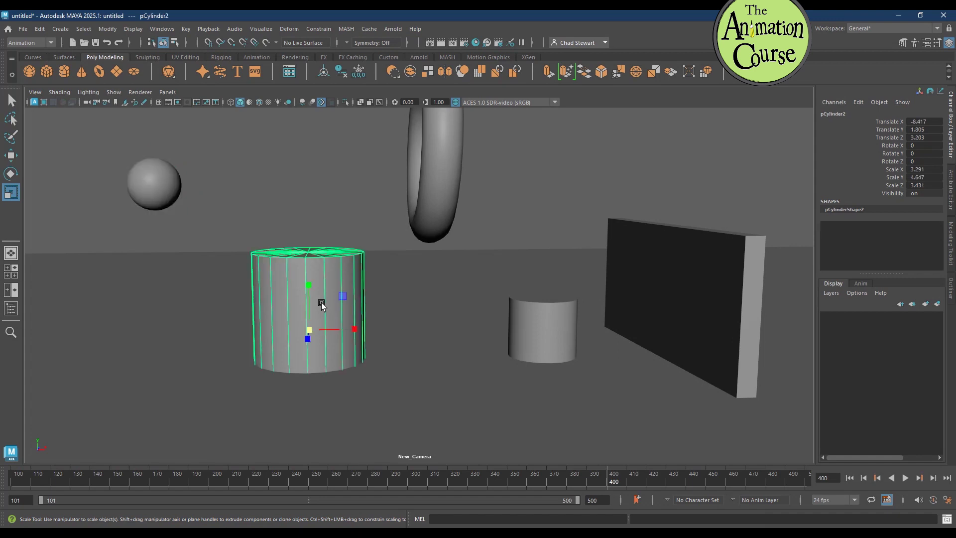
{"action": "right_click", "coordinate": [299, 267]}
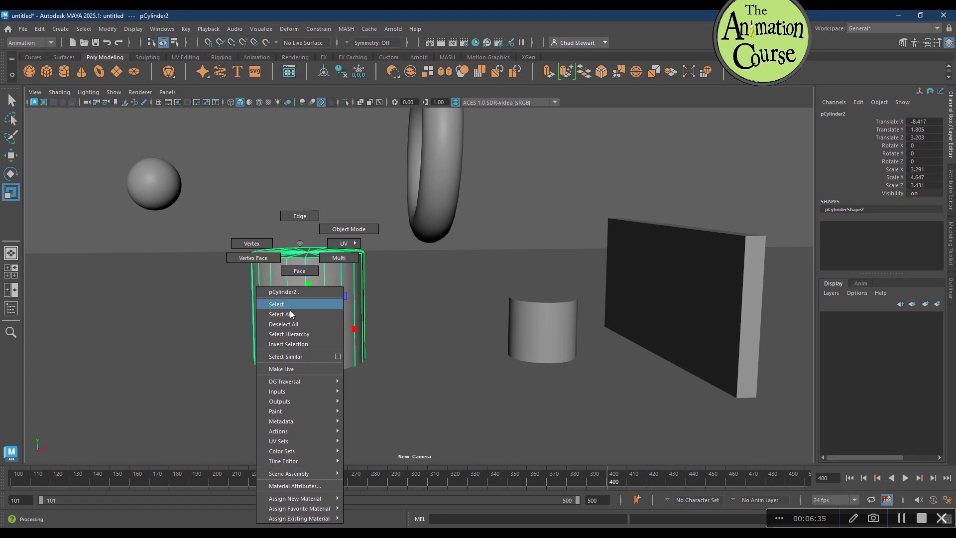
{"action": "mouse_move", "coordinate": [315, 500]}
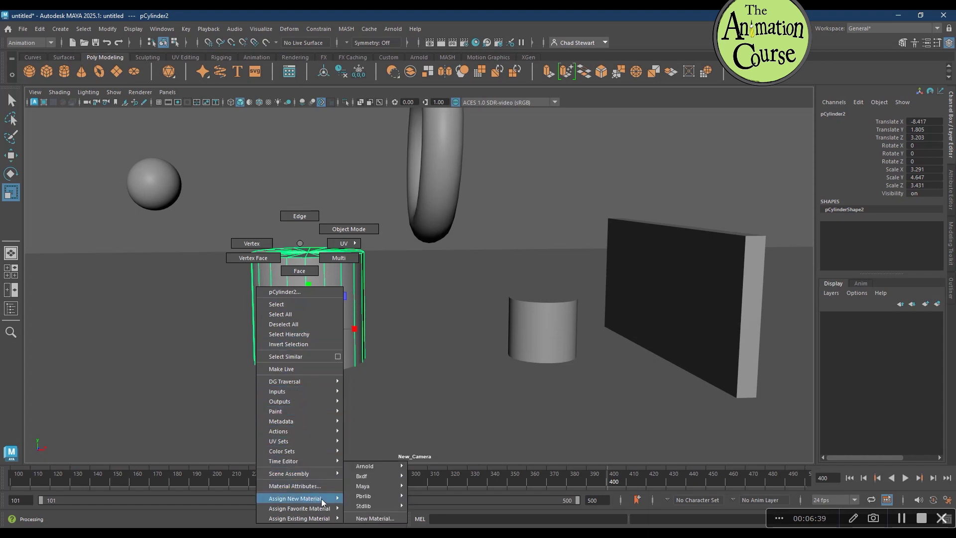
{"action": "mouse_move", "coordinate": [365, 488]}
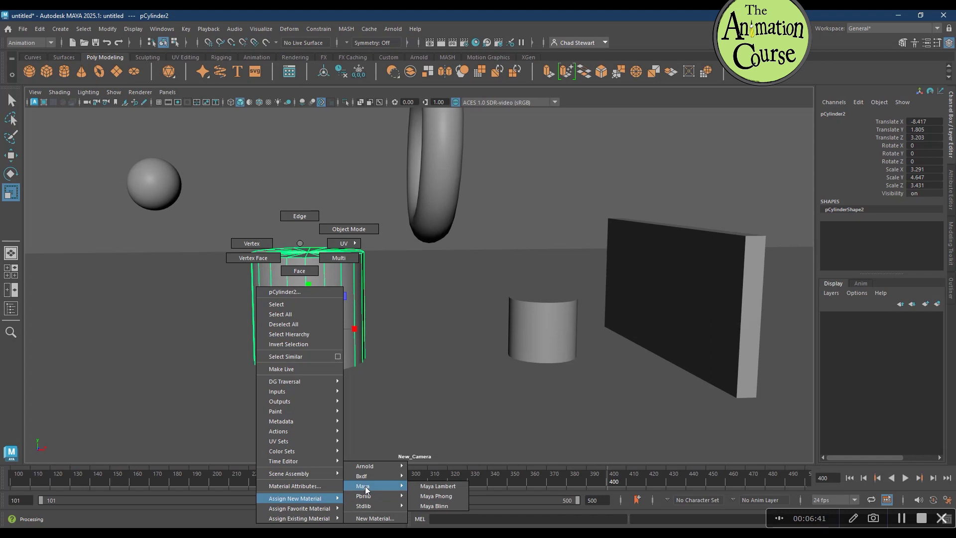
{"action": "mouse_move", "coordinate": [371, 467]}
{"action": "left_click", "coordinate": [449, 486]}
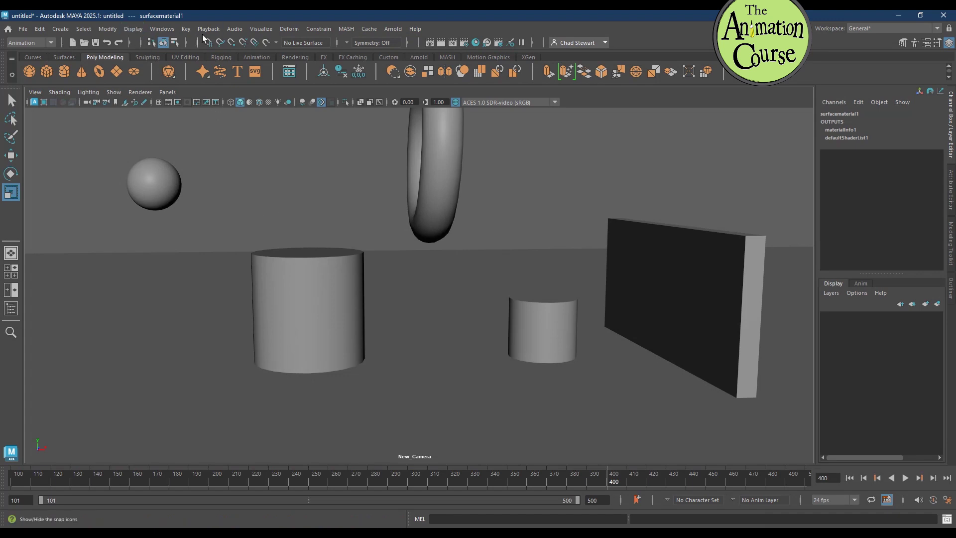
Step: Open the Hypershade editor and place its window so that the large cylinder stays accessible in the viewport
{"action": "left_click", "coordinate": [169, 29]}
{"action": "mouse_move", "coordinate": [189, 110]}
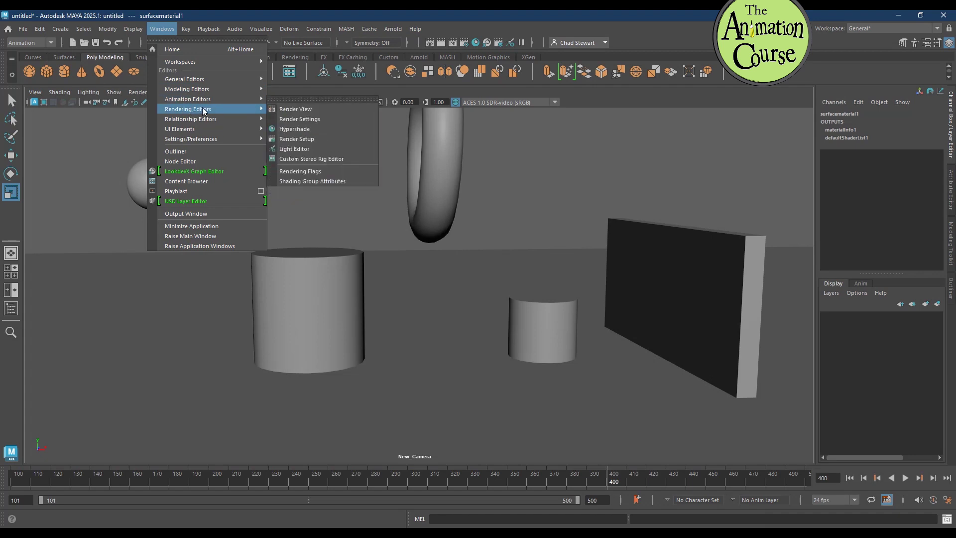
{"action": "left_click", "coordinate": [295, 129]}
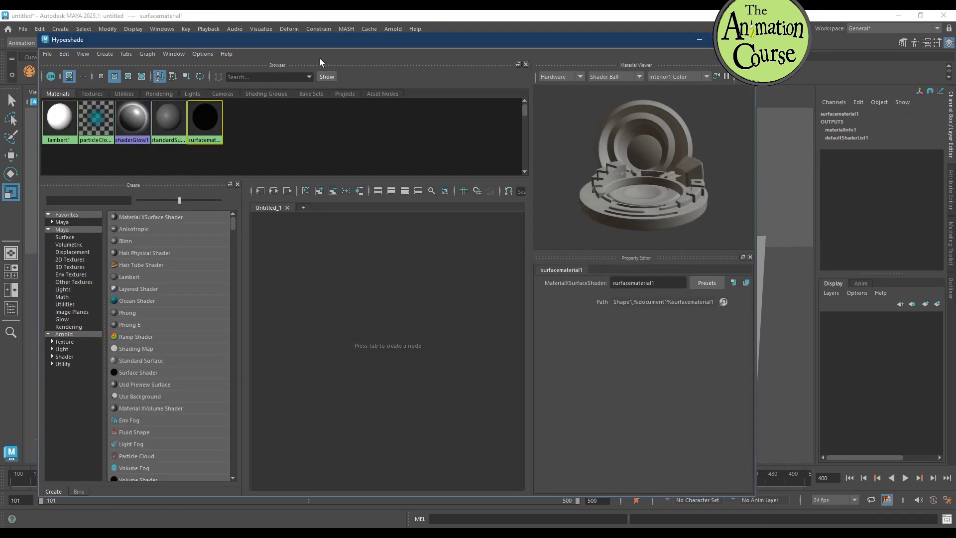
{"action": "left_click_drag", "start_coordinate": [330, 43], "coordinate": [556, 52]}
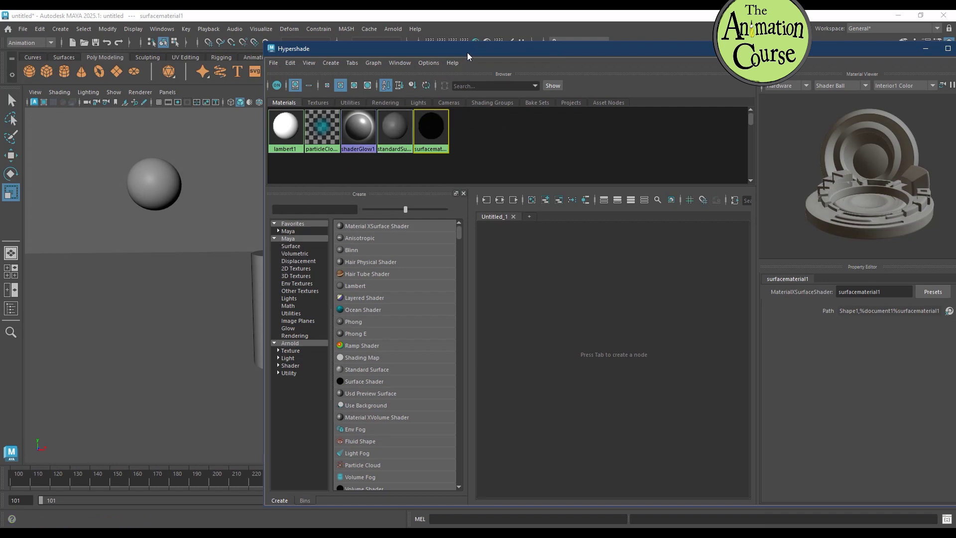
{"action": "left_click_drag", "start_coordinate": [467, 52], "coordinate": [541, 78]}
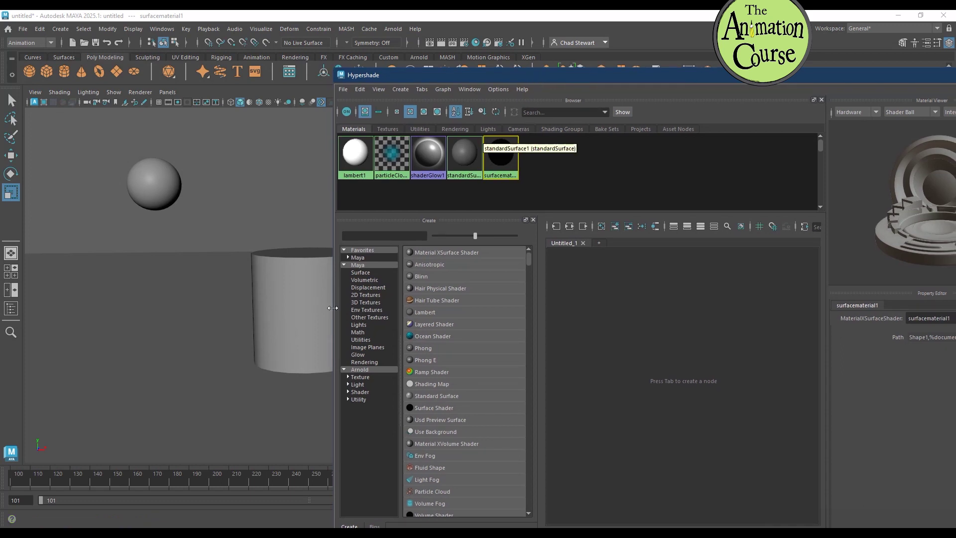
Step: Check lambert1 in the Hypershade and assign a new Arnold Standard Surface material to the large cylinder, pCylinder2
{"action": "left_click", "coordinate": [299, 278]}
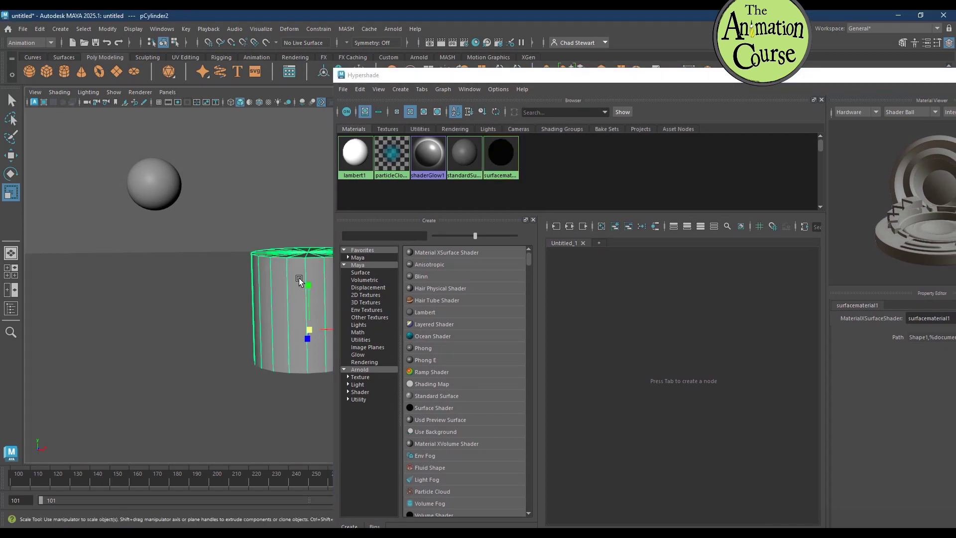
{"action": "left_click", "coordinate": [351, 157]}
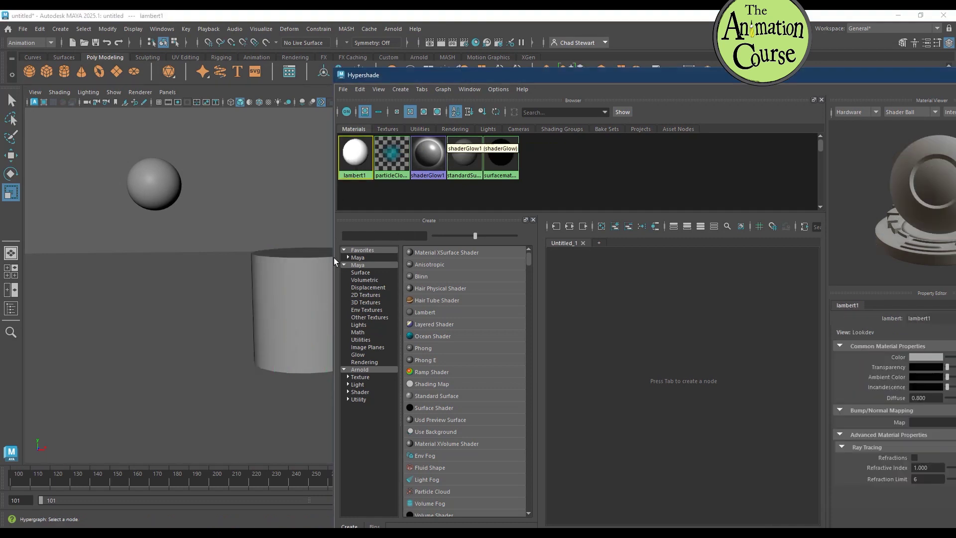
{"action": "left_click", "coordinate": [301, 269]}
{"action": "right_click_drag", "start_coordinate": [288, 271], "coordinate": [426, 337]}
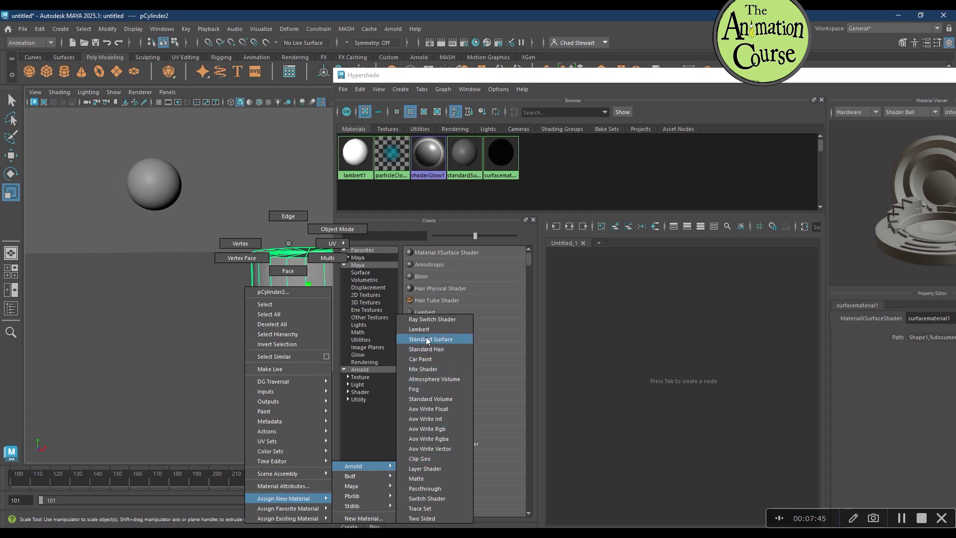
{"action": "right_click_drag", "start_coordinate": [420, 339], "coordinate": [420, 340]}
Step: Show the attributes of the large cylinder's new Standard Surface material in the Attribute Editor and close the Hypershade
{"action": "left_click", "coordinate": [543, 154]}
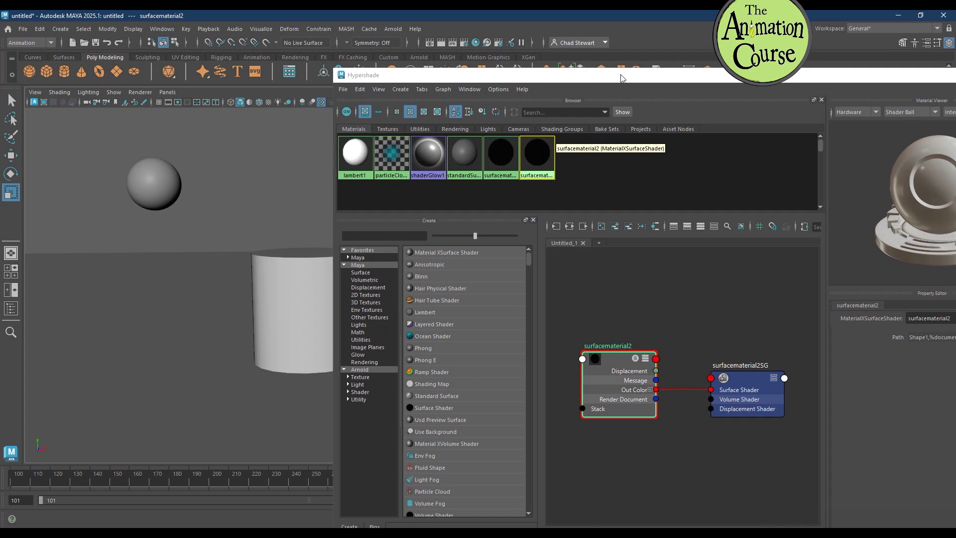
{"action": "left_click_drag", "start_coordinate": [621, 78], "coordinate": [468, 62]}
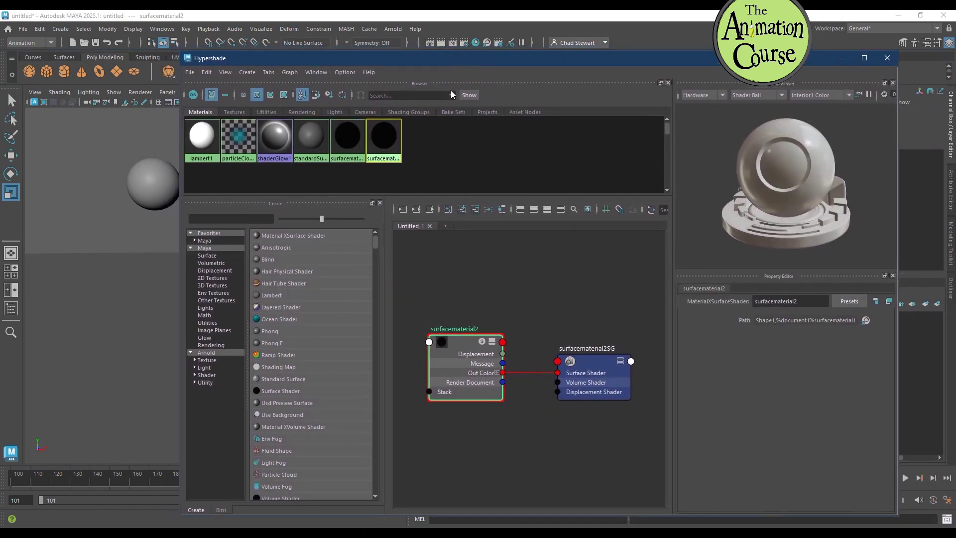
{"action": "double_click", "coordinate": [383, 137]}
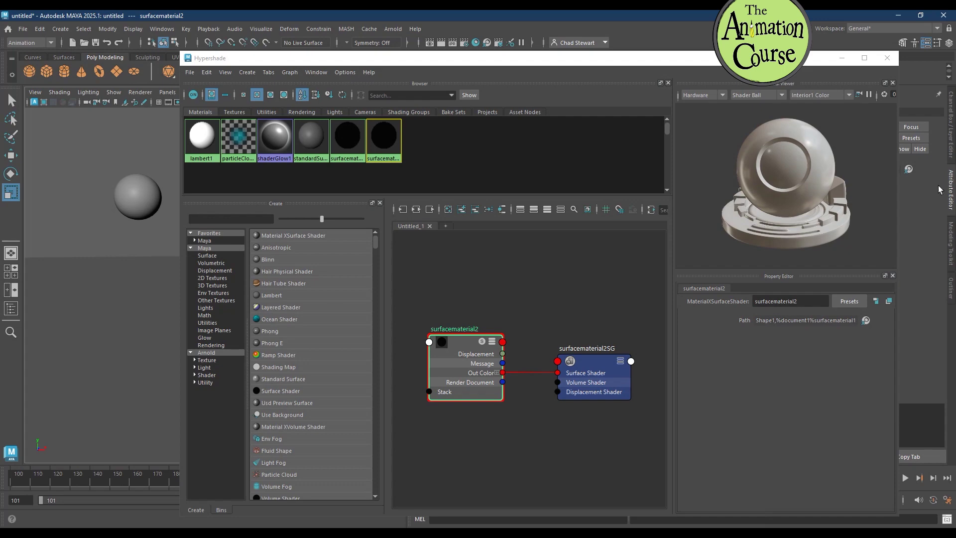
{"action": "left_click_drag", "start_coordinate": [682, 63], "coordinate": [632, 59]}
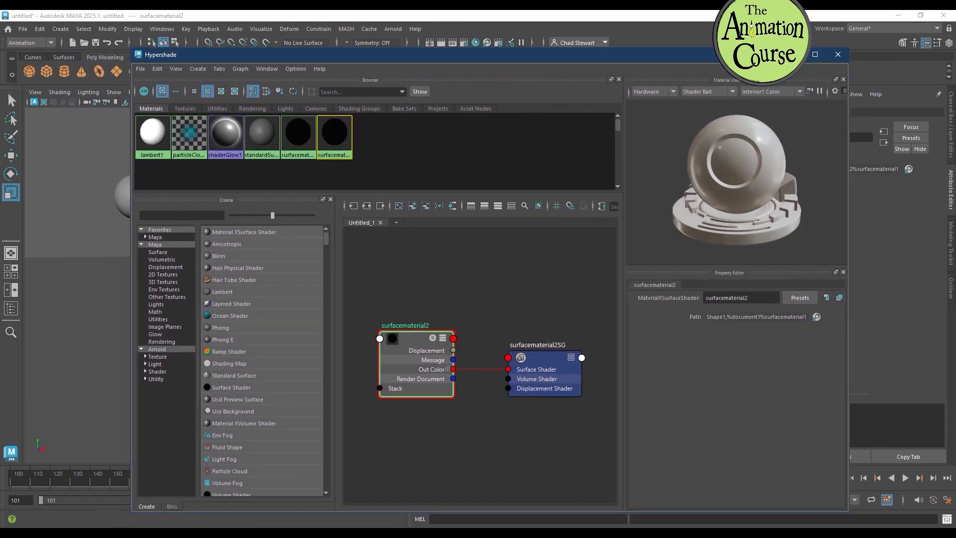
{"action": "left_click", "coordinate": [838, 54]}
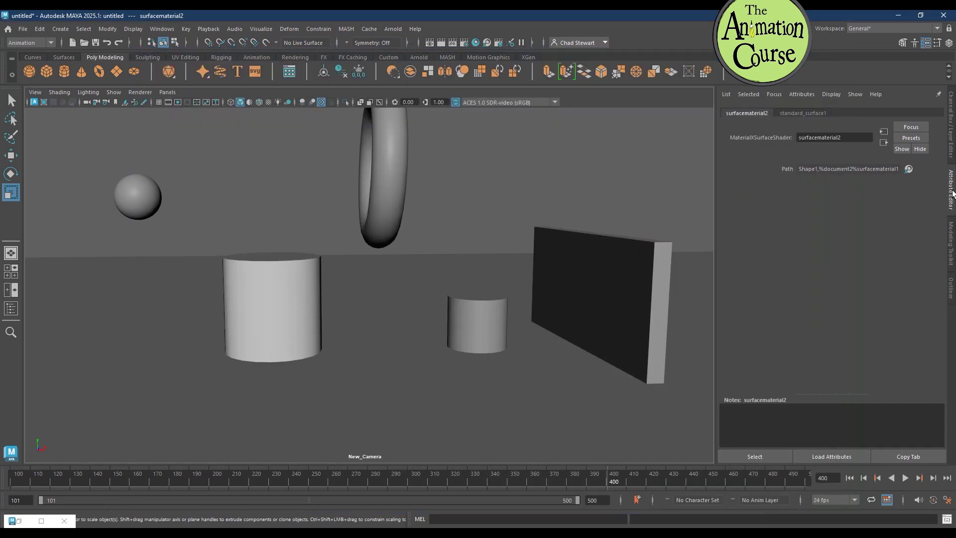
Step: Set the Base Color of the large cylinder's standard surface material to red and clear the selection
{"action": "left_click", "coordinate": [798, 113]}
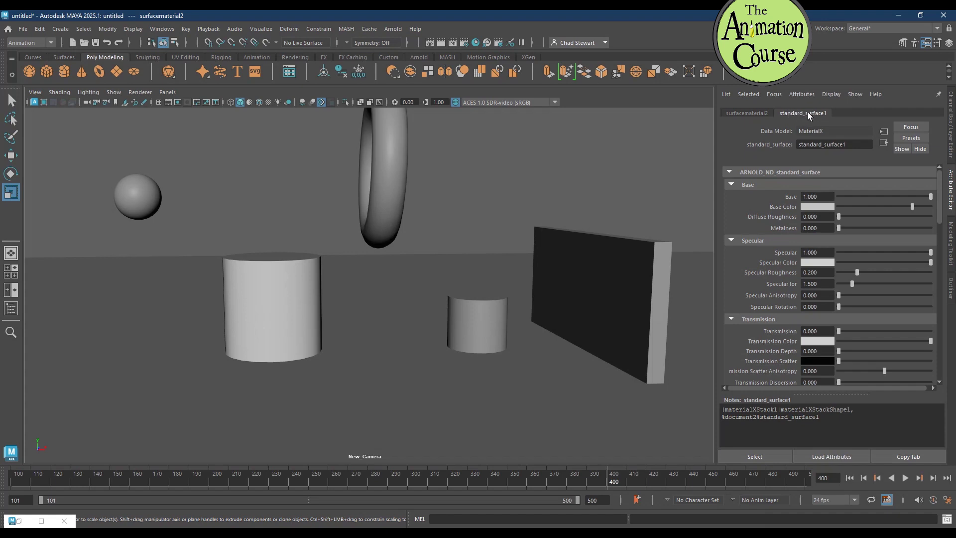
{"action": "left_click", "coordinate": [824, 207]}
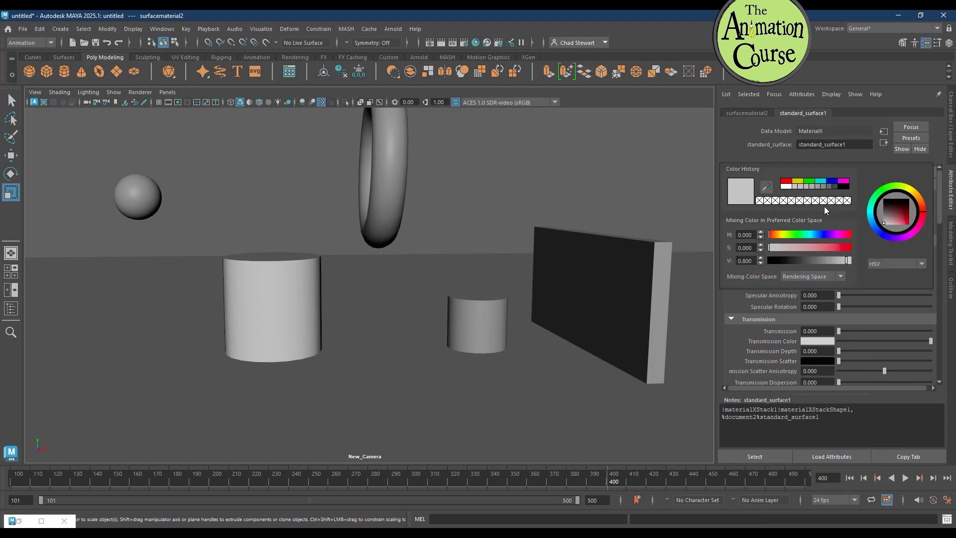
{"action": "left_click", "coordinate": [786, 182]}
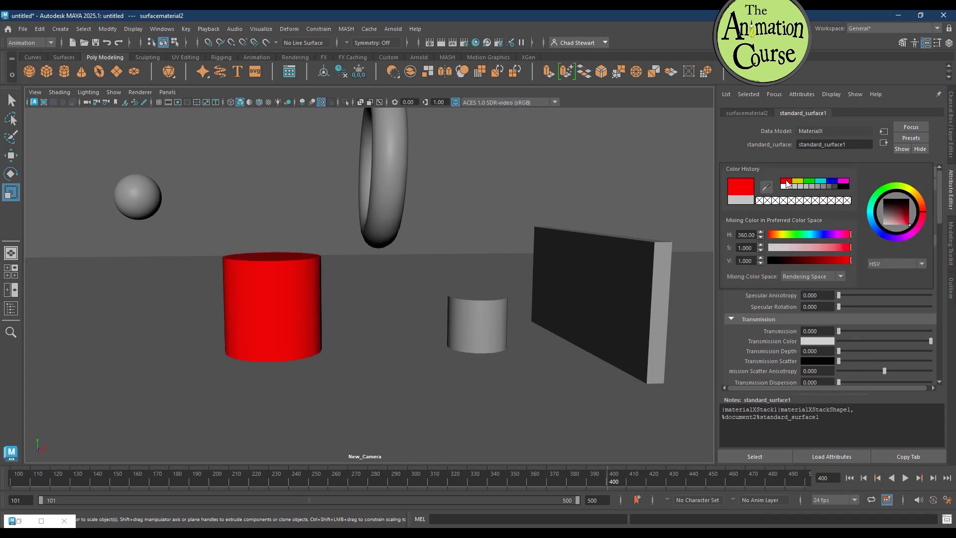
{"action": "left_click", "coordinate": [544, 191]}
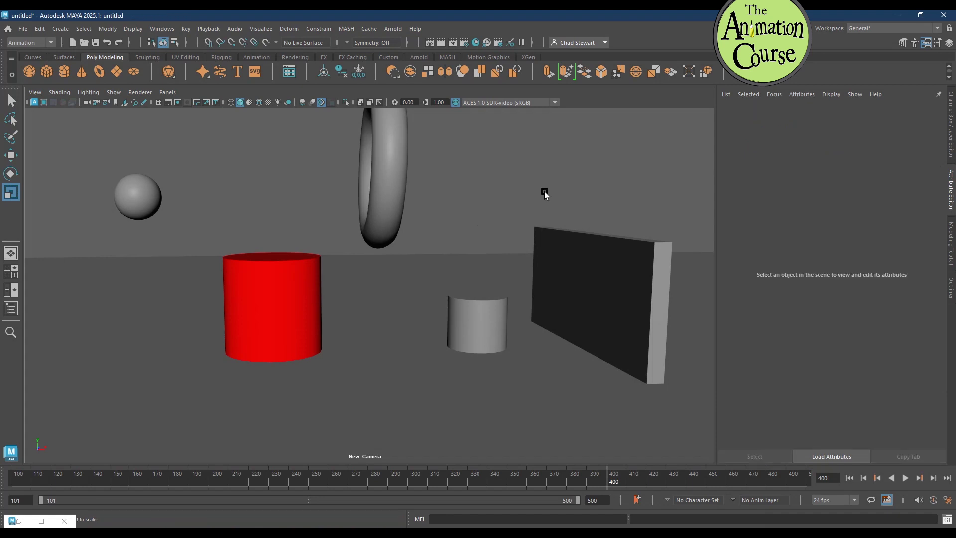
Step: Assign a new Maya Blinn material to the torus
{"action": "left_click", "coordinate": [389, 165]}
{"action": "right_click", "coordinate": [394, 191]}
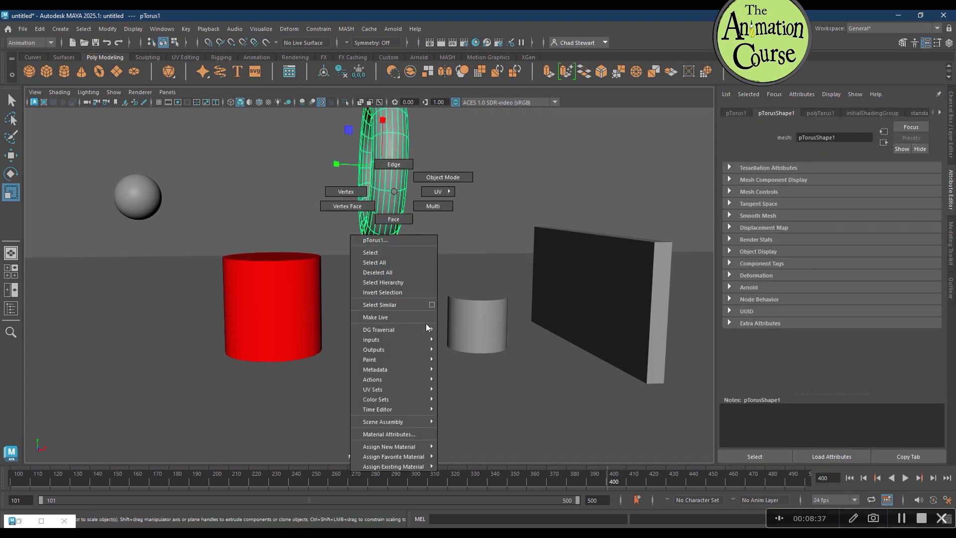
{"action": "mouse_move", "coordinate": [420, 448]}
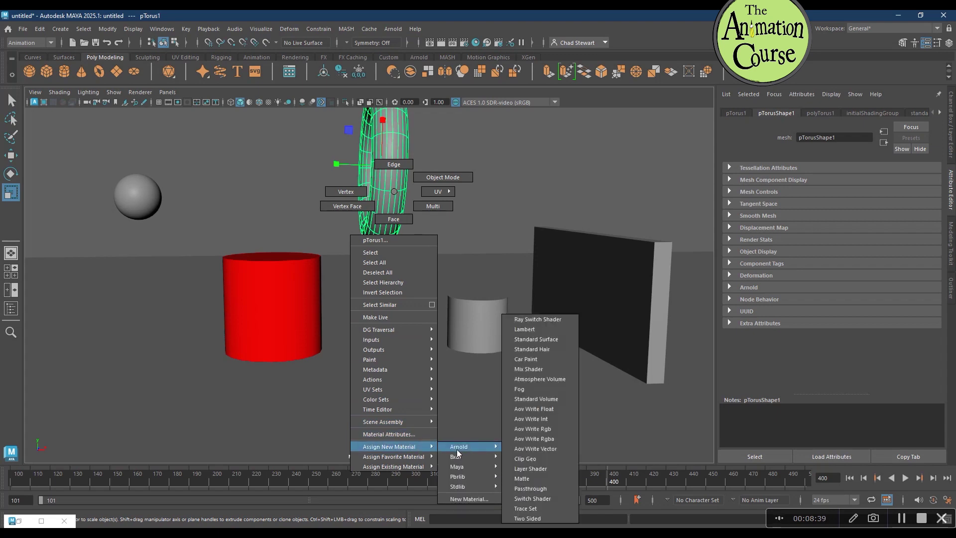
{"action": "mouse_move", "coordinate": [468, 470]}
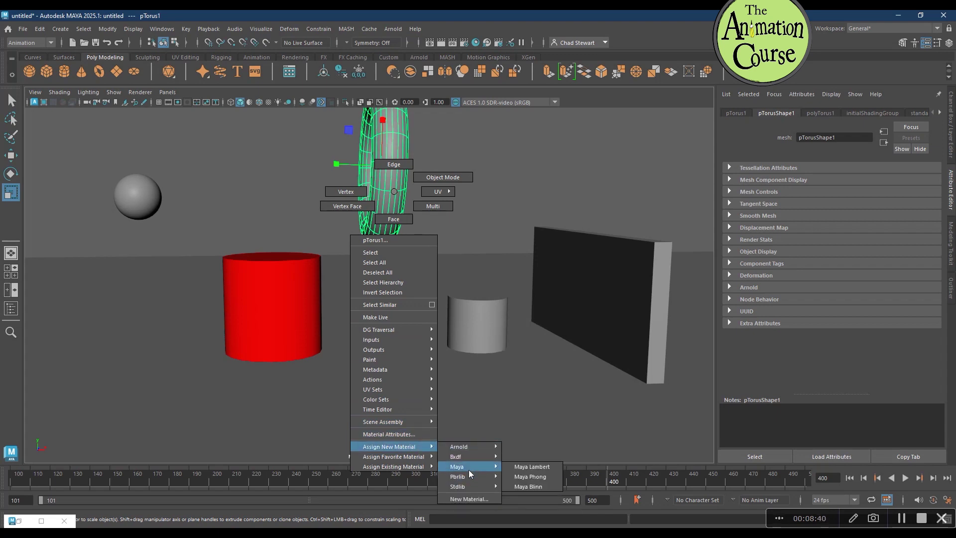
{"action": "left_click", "coordinate": [529, 486]}
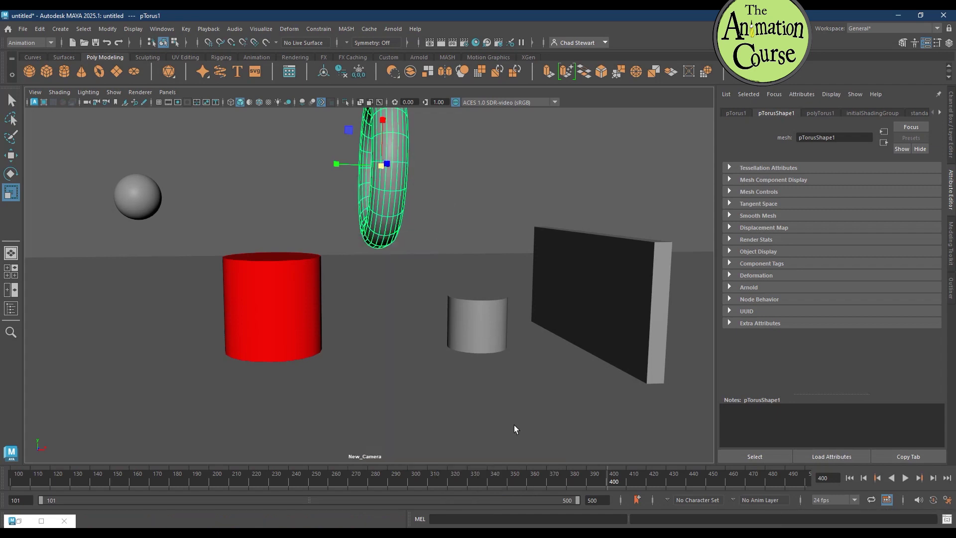
{"action": "left_click_drag", "start_coordinate": [390, 176], "coordinate": [410, 182], "text": "alt"}
{"action": "mouse_move", "coordinate": [381, 183]}
{"action": "left_mouse_down", "text": "alt"}
{"action": "mouse_move", "coordinate": [363, 182]}
{"action": "mouse_move", "coordinate": [396, 184]}
{"action": "left_mouse_up", "text": "alt"}
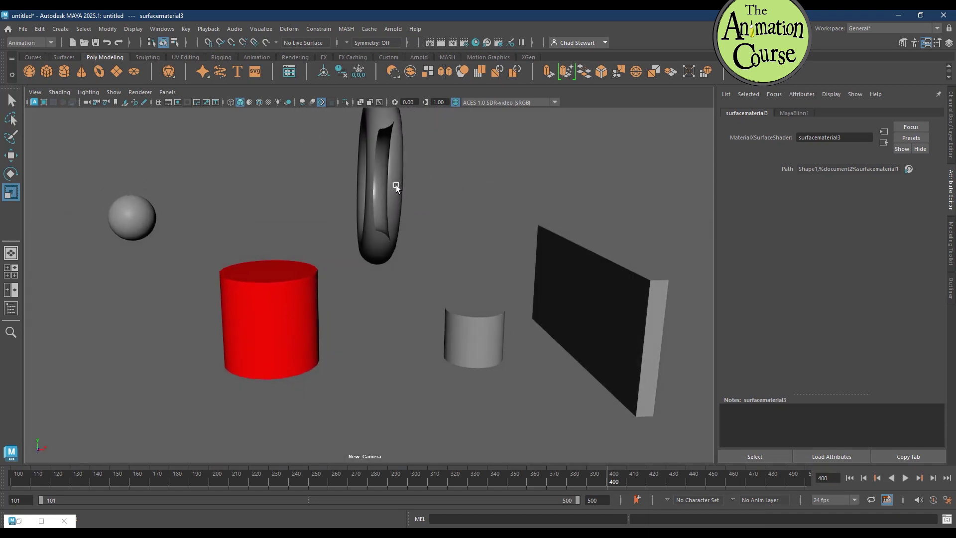
Step: Assign a new Arnold Lambert material to the torus and set its Kd Color to magenta
{"action": "left_click", "coordinate": [393, 170]}
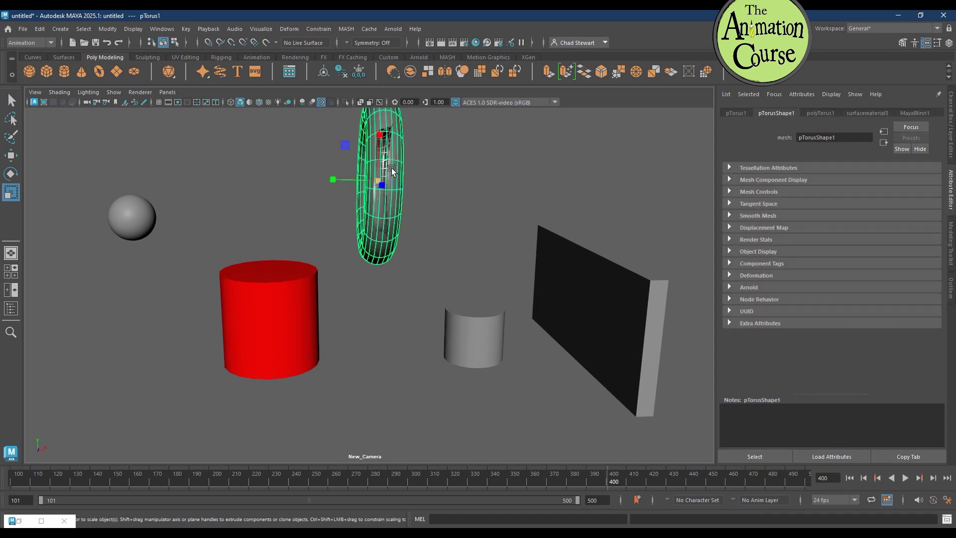
{"action": "right_click_drag", "start_coordinate": [392, 168], "coordinate": [464, 423]}
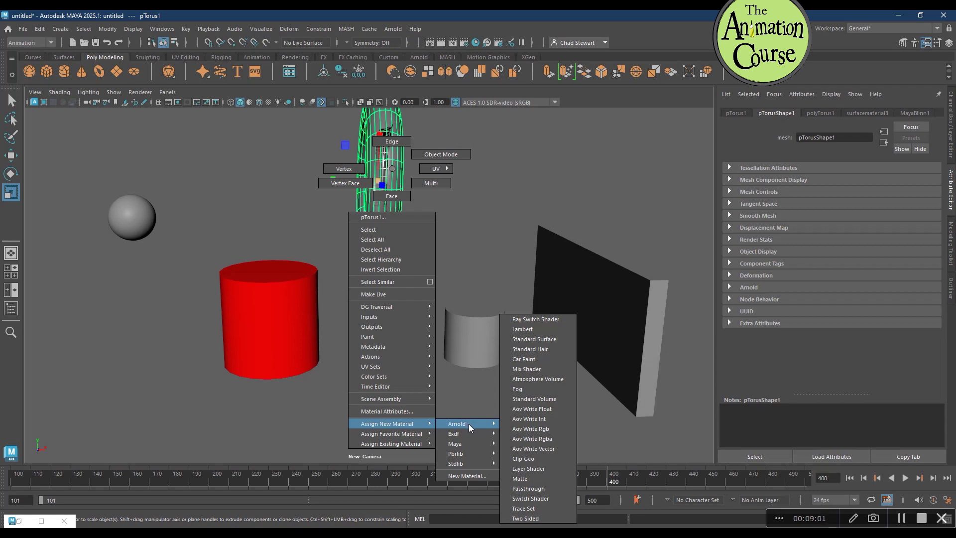
{"action": "mouse_move", "coordinate": [469, 423]}
{"action": "right_mouse_down"}
{"action": "mouse_move", "coordinate": [504, 422]}
{"action": "mouse_move", "coordinate": [532, 341]}
{"action": "mouse_move", "coordinate": [536, 358]}
{"action": "mouse_move", "coordinate": [533, 331]}
{"action": "mouse_move", "coordinate": [539, 341]}
{"action": "mouse_move", "coordinate": [526, 330]}
{"action": "right_mouse_up"}
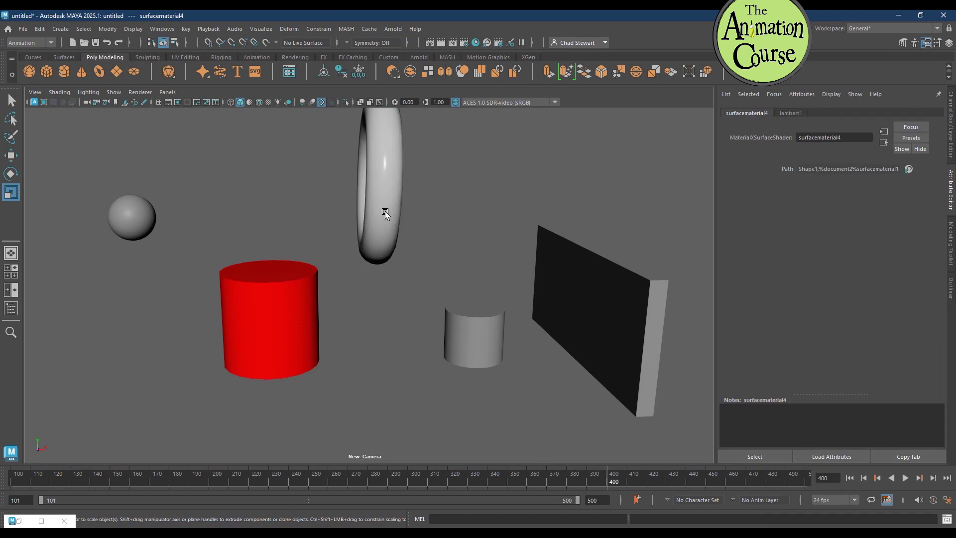
{"action": "left_click", "coordinate": [790, 113]}
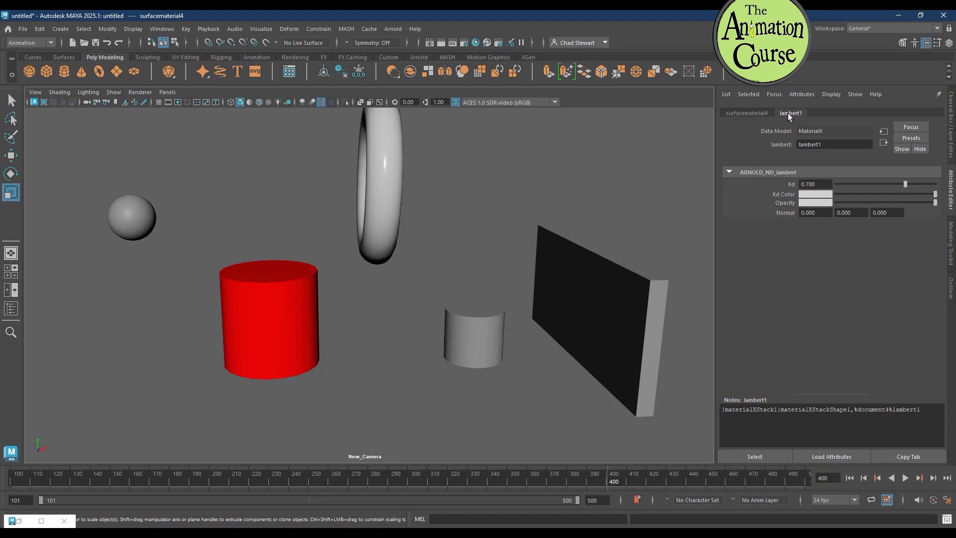
{"action": "left_click", "coordinate": [812, 196]}
{"action": "left_click", "coordinate": [832, 171]}
Step: Bring up the Hypershade and select the material assigned to the torus from the object
{"action": "left_click", "coordinate": [39, 520]}
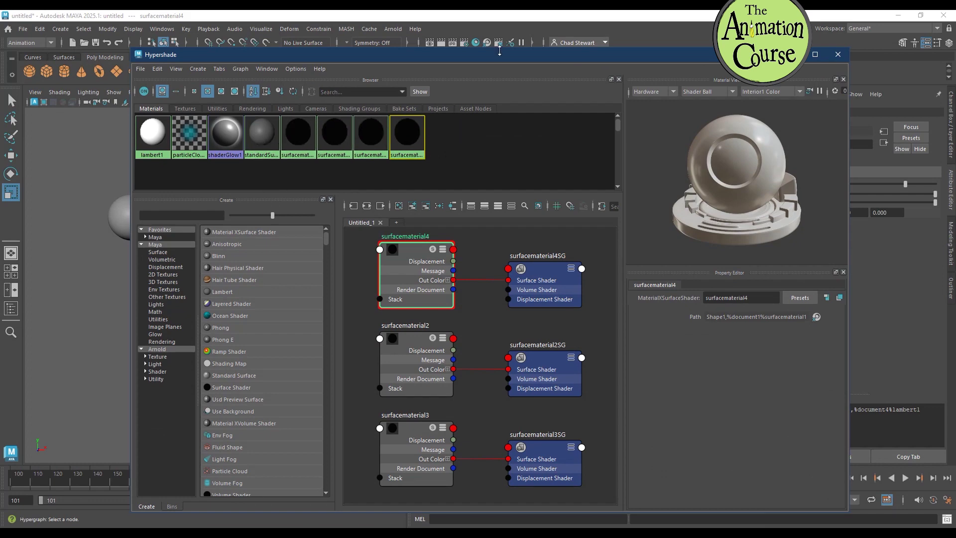
{"action": "left_click_drag", "start_coordinate": [500, 50], "coordinate": [473, 206]}
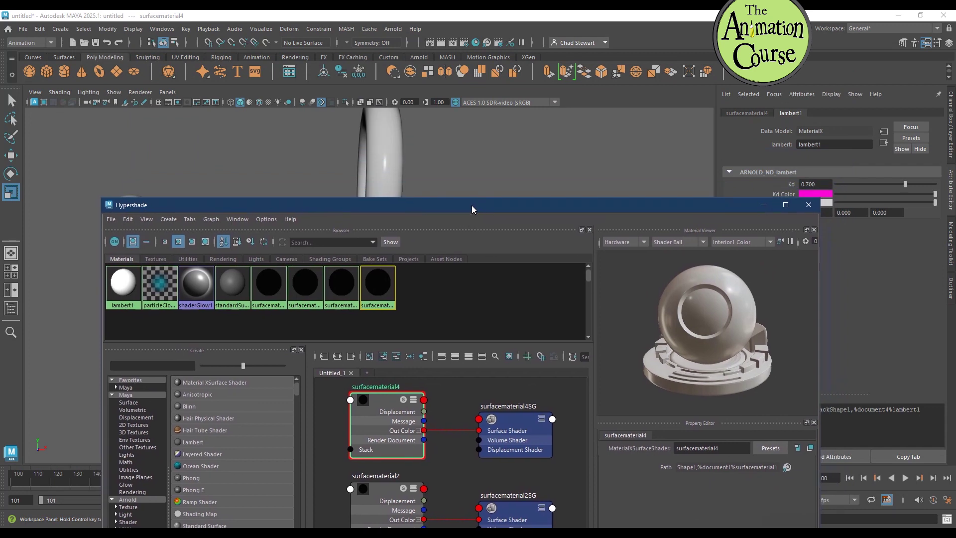
{"action": "left_click", "coordinate": [391, 162]}
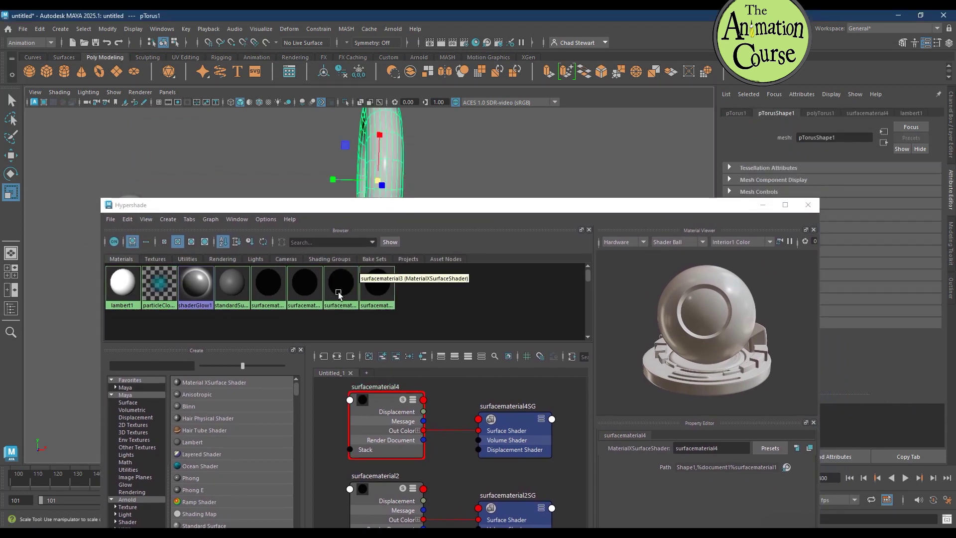
{"action": "left_click", "coordinate": [128, 220]}
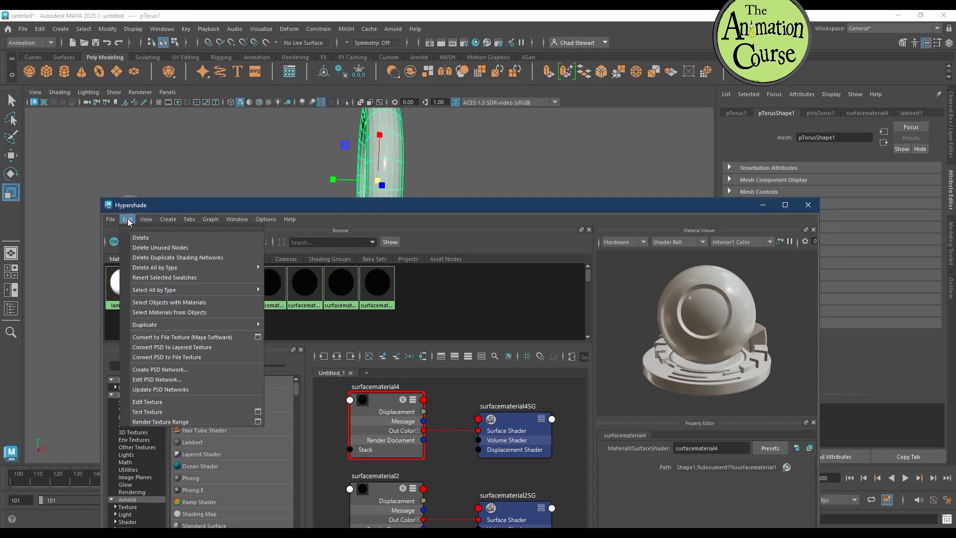
{"action": "left_click", "coordinate": [152, 313]}
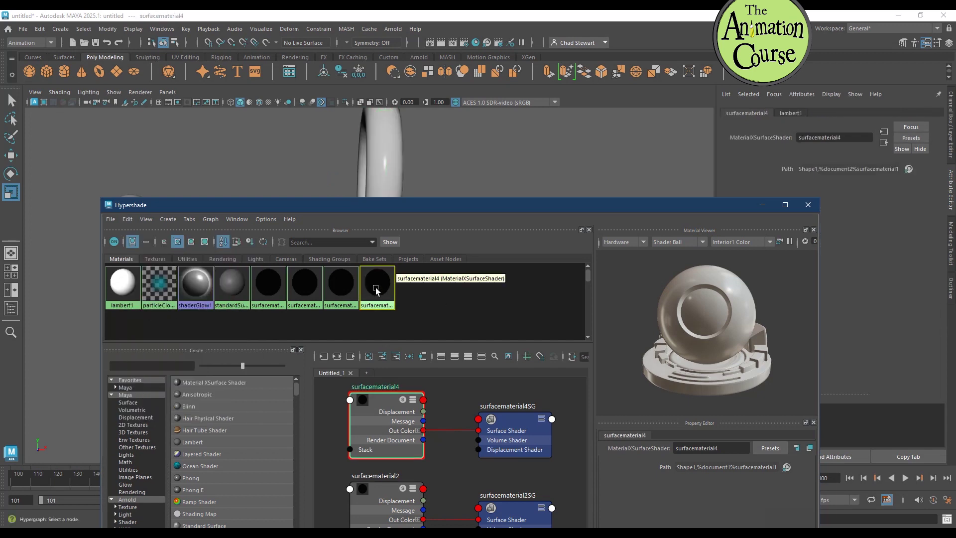
Step: Set the Opacity color of the torus's Lambert material to green
{"action": "left_click_drag", "start_coordinate": [583, 207], "coordinate": [486, 163]}
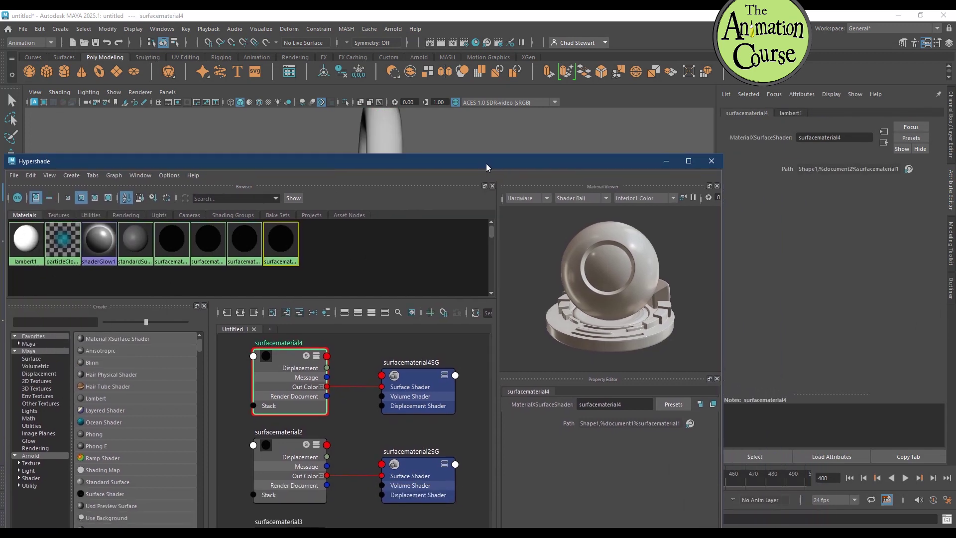
{"action": "left_click", "coordinate": [788, 112]}
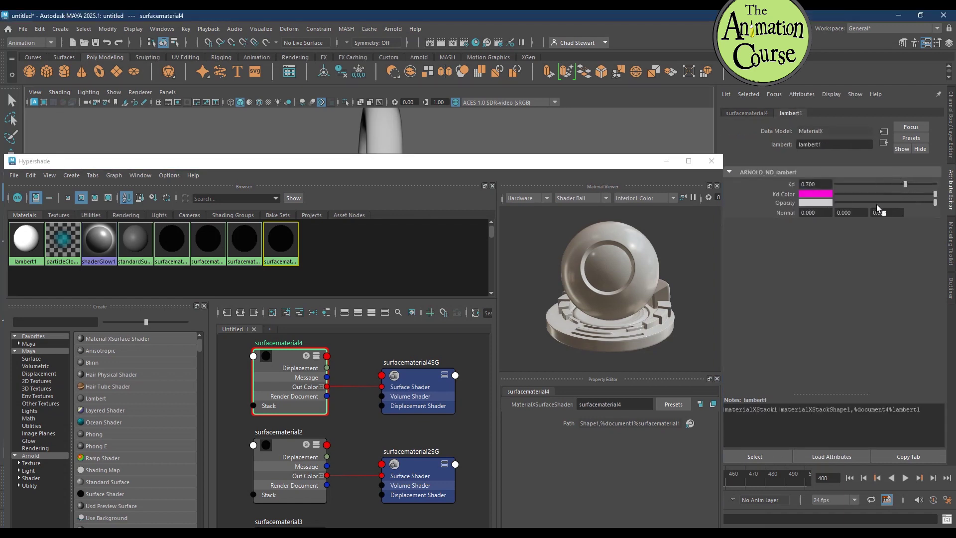
{"action": "left_click", "coordinate": [820, 203]}
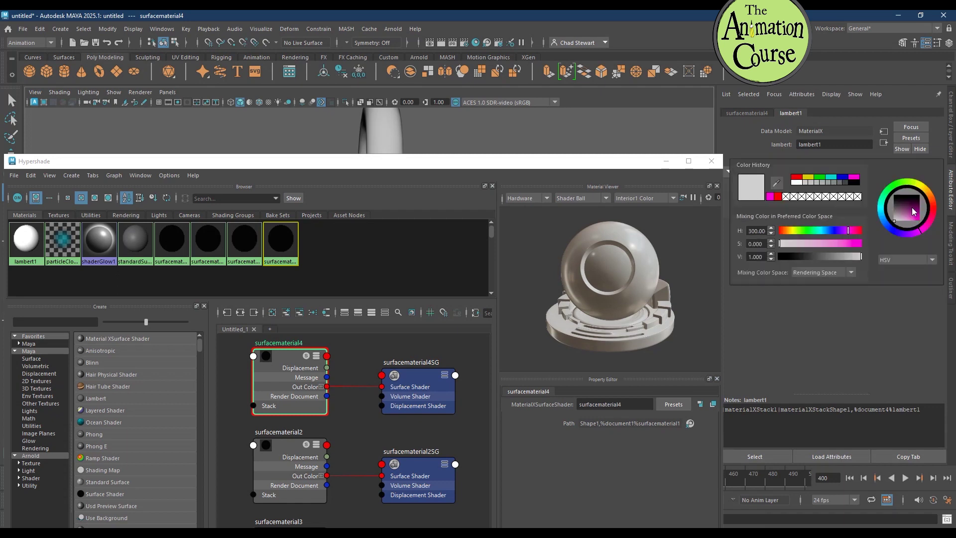
{"action": "left_click", "coordinate": [820, 177]}
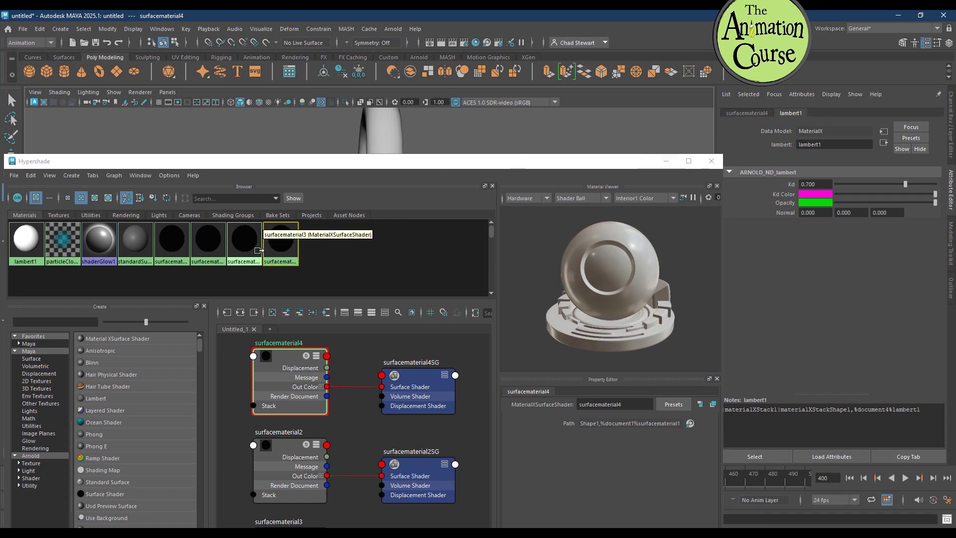
Step: Assign a new Arnold Standard Surface material to the torus
{"action": "left_click", "coordinate": [396, 138]}
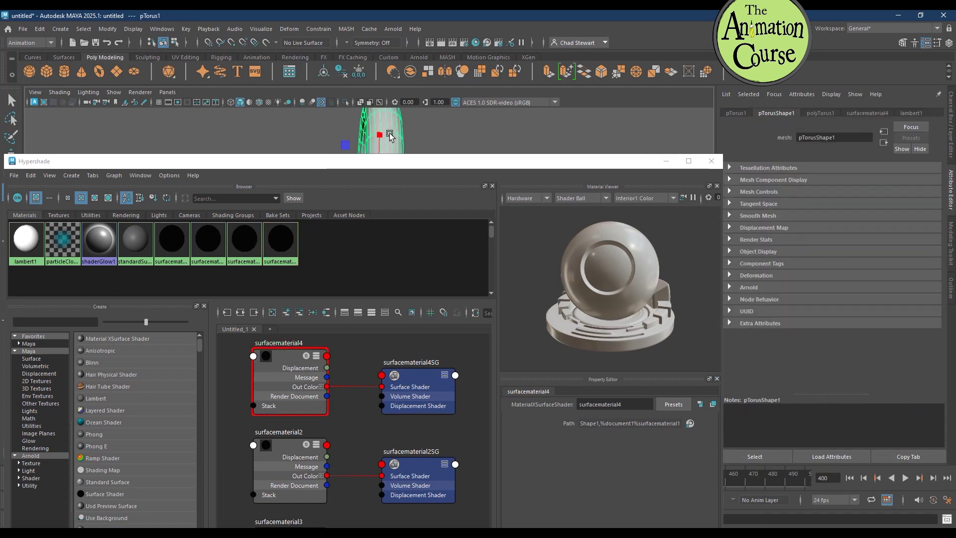
{"action": "right_click", "coordinate": [387, 121]}
{"action": "mouse_move", "coordinate": [396, 377]}
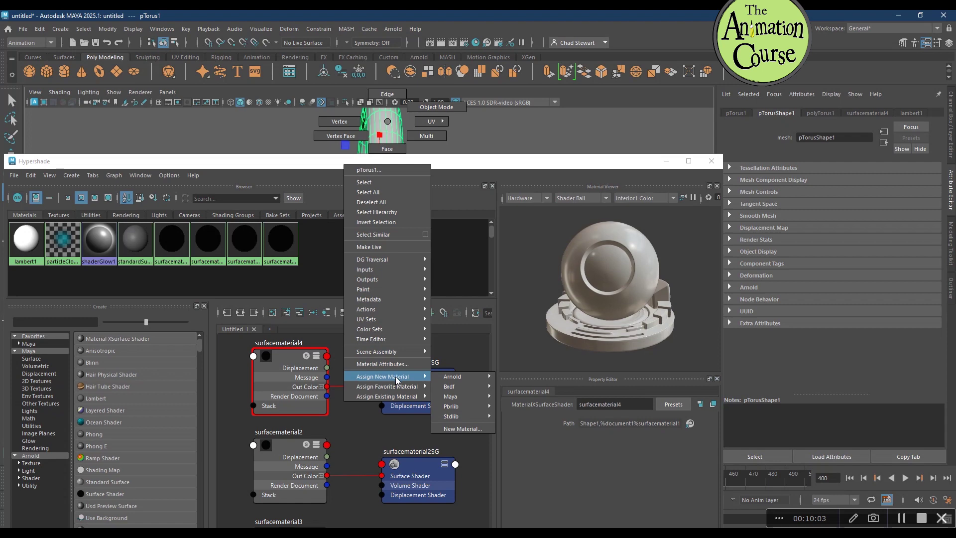
{"action": "mouse_move", "coordinate": [455, 377]}
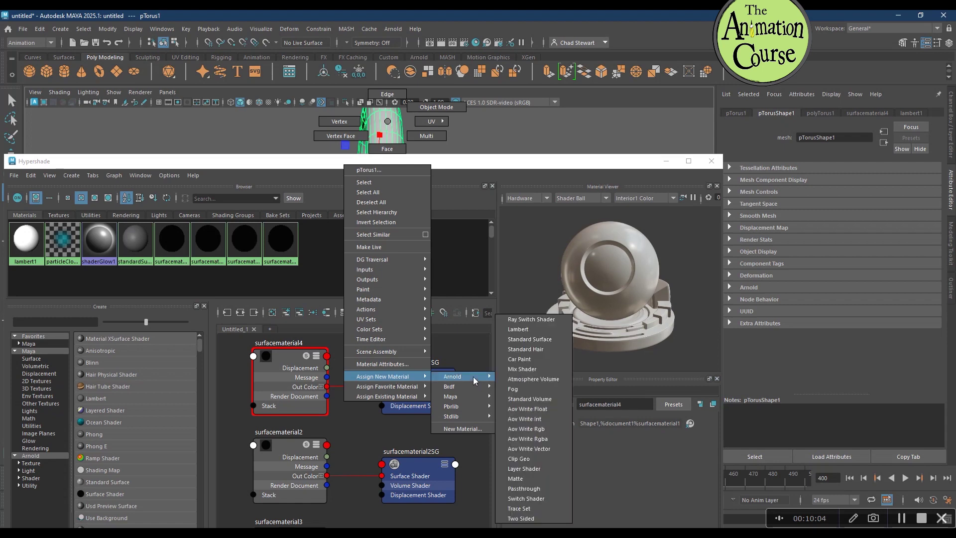
{"action": "left_click", "coordinate": [536, 342]}
Step: Set the Base Color of the torus's standard surface to magenta and minimize the Hypershade
{"action": "left_click", "coordinate": [791, 111]}
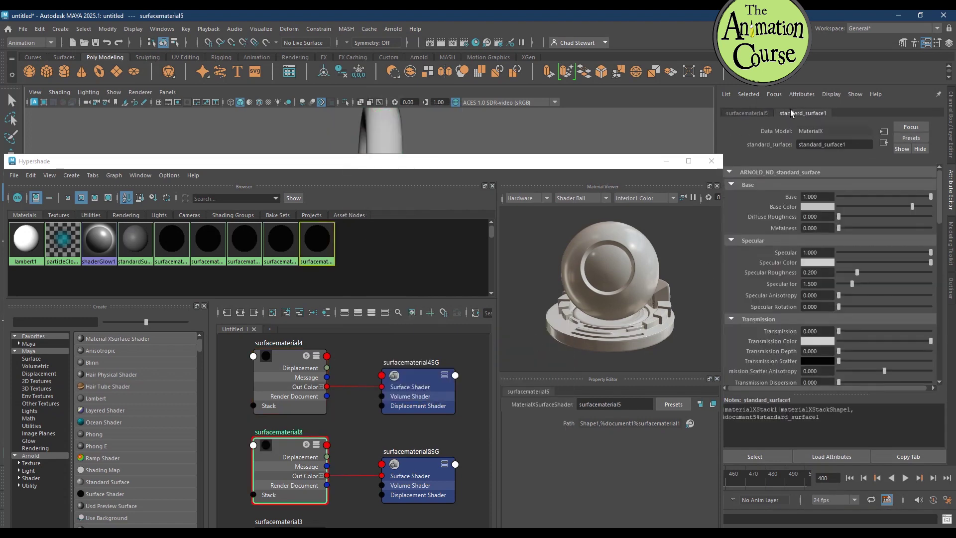
{"action": "left_click", "coordinate": [818, 206]}
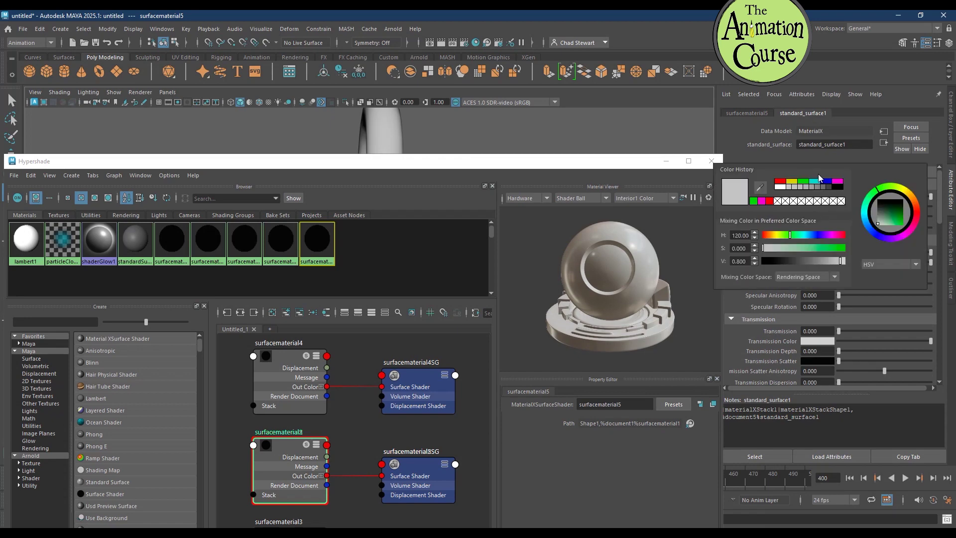
{"action": "left_click", "coordinate": [839, 182]}
{"action": "left_click", "coordinate": [667, 161]}
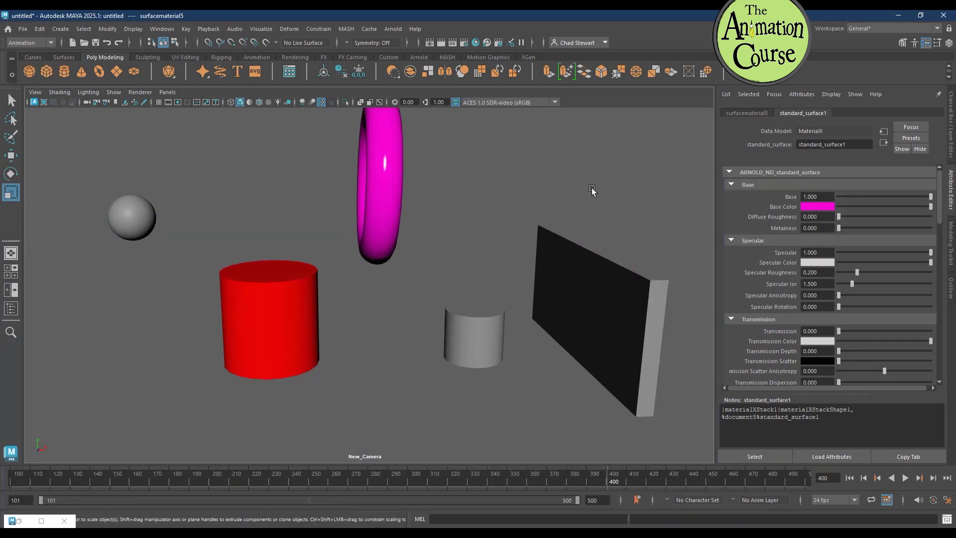
Step: Find the red surfacematerial2 in the Hypershade and assign it to the small cylinder
{"action": "left_click", "coordinate": [480, 321]}
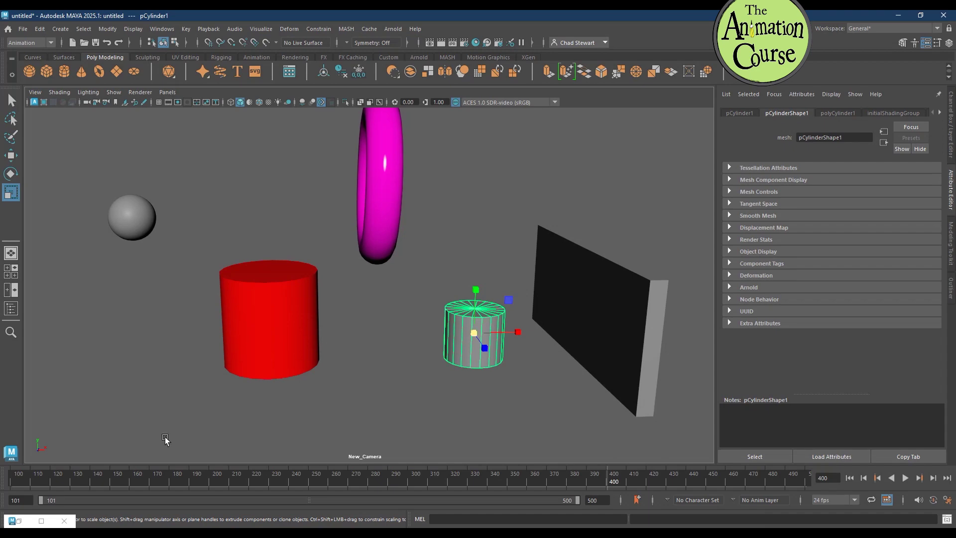
{"action": "left_click", "coordinate": [19, 521]}
{"action": "left_click", "coordinate": [19, 522]}
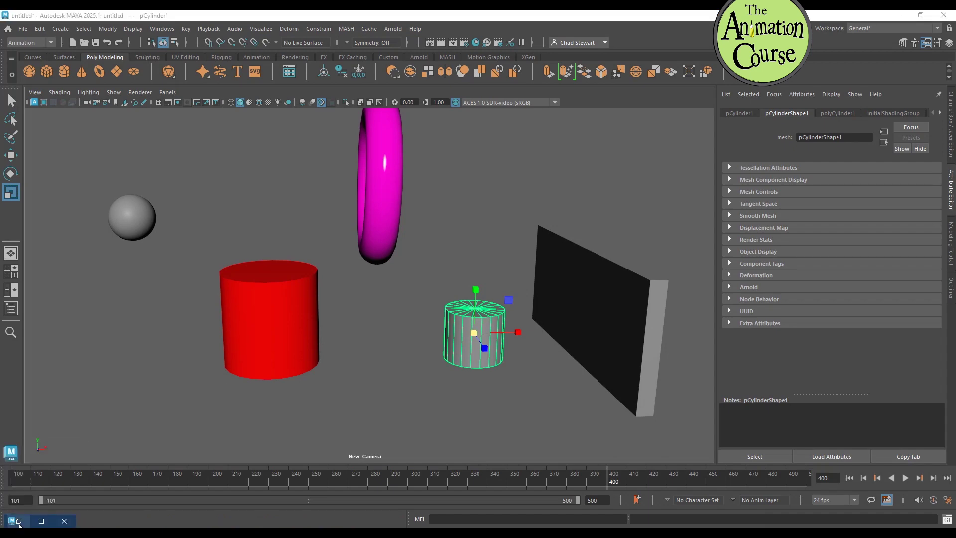
{"action": "left_click_drag", "start_coordinate": [407, 162], "coordinate": [636, 359]}
{"action": "left_click", "coordinate": [506, 440]}
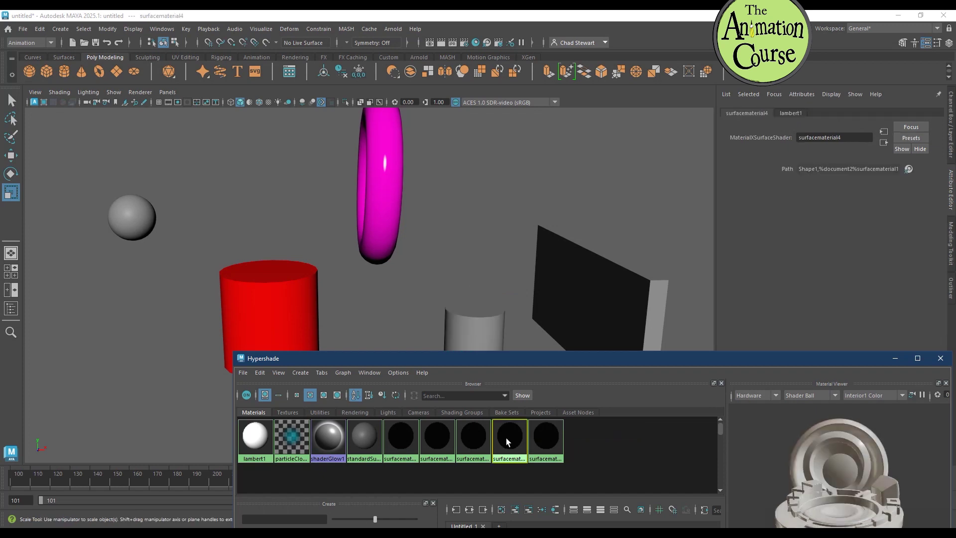
{"action": "left_click_drag", "start_coordinate": [665, 360], "coordinate": [495, 212]}
{"action": "left_click", "coordinate": [293, 297]}
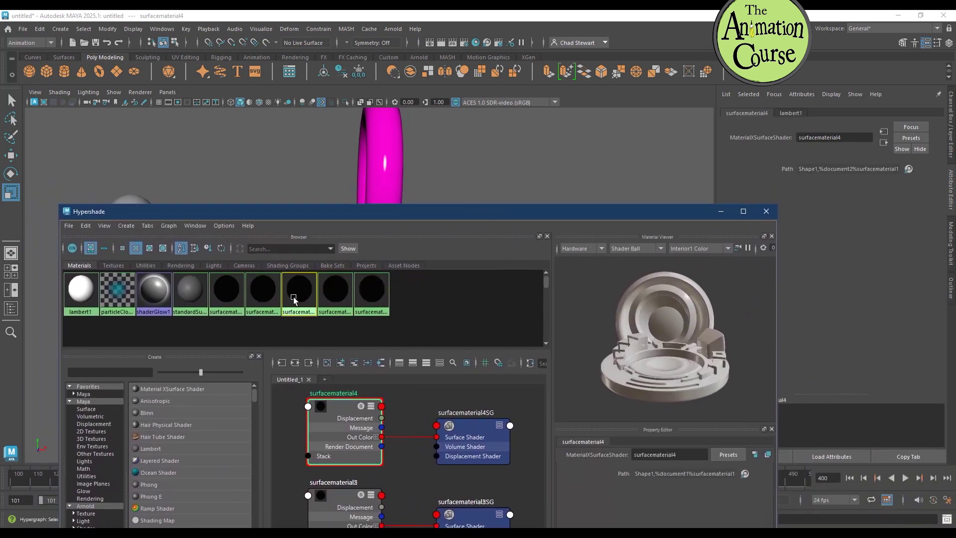
{"action": "left_click", "coordinate": [255, 298]}
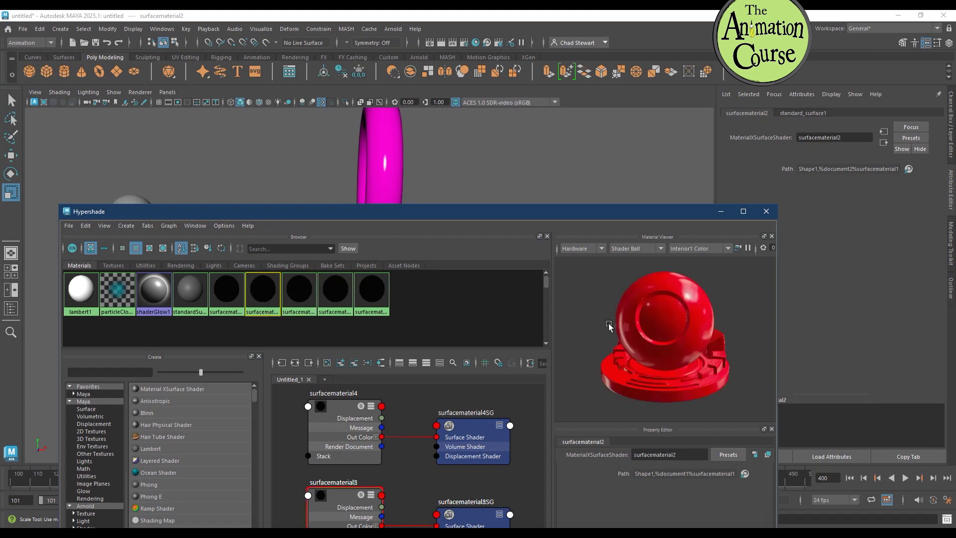
{"action": "left_click_drag", "start_coordinate": [466, 219], "coordinate": [475, 352]}
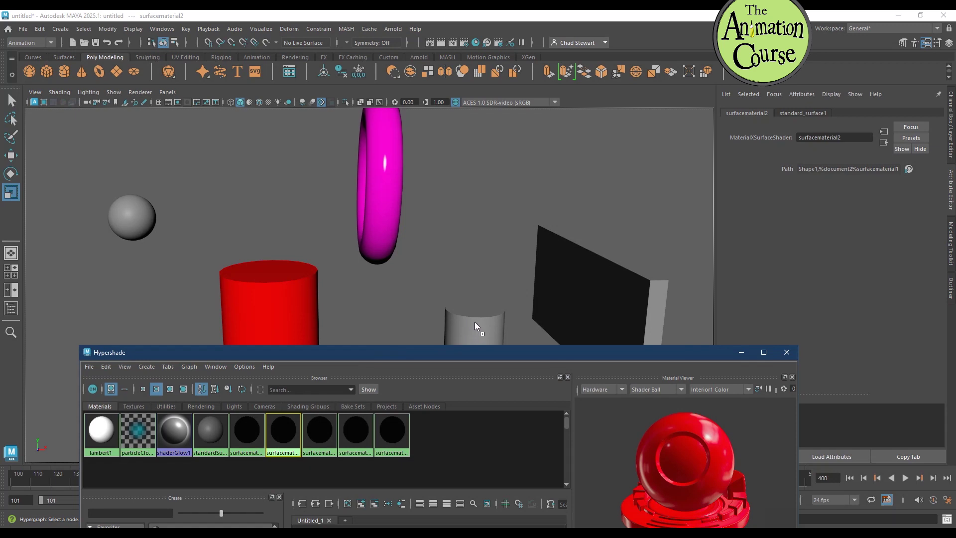
{"action": "middle_click_drag", "start_coordinate": [475, 323], "coordinate": [476, 326]}
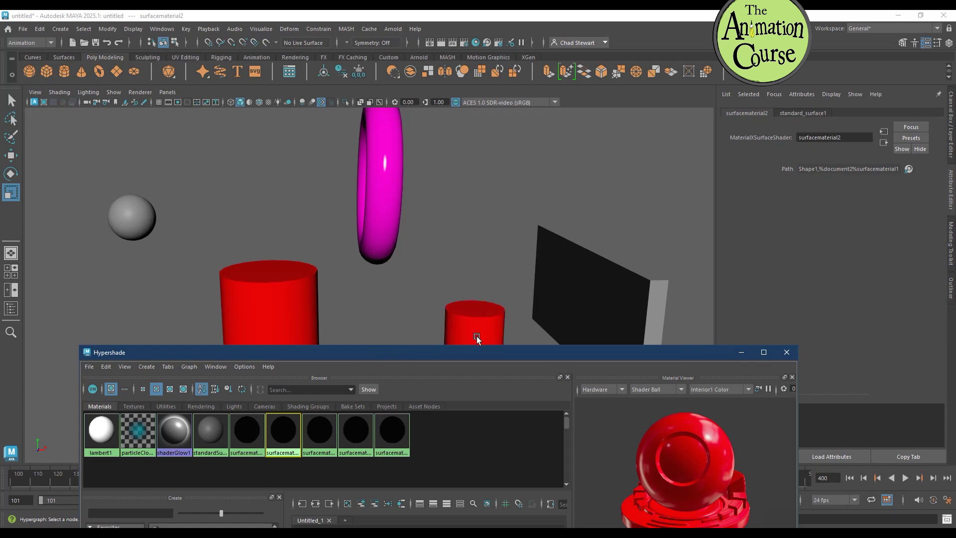
Step: Assign the magenta surfacematerial5 to the upright box and minimize the Hypershade
{"action": "left_click", "coordinate": [399, 434]}
{"action": "middle_click_drag", "start_coordinate": [394, 432], "coordinate": [606, 288]}
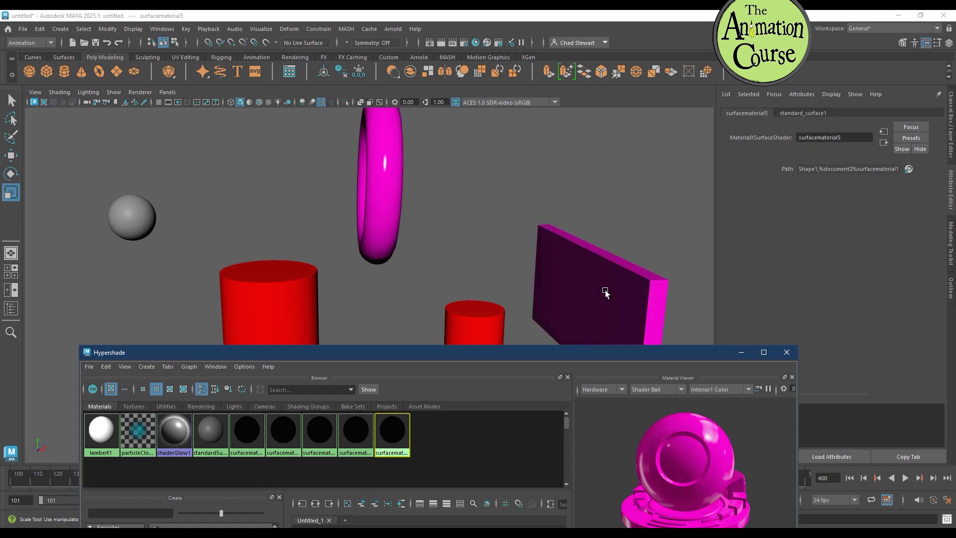
{"action": "left_click", "coordinate": [741, 354]}
{"action": "left_click", "coordinate": [404, 375]}
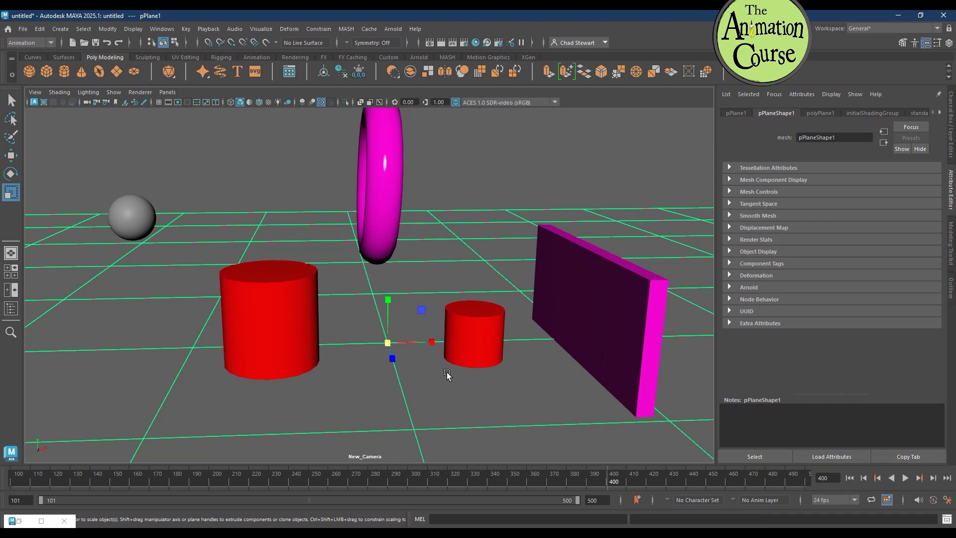
Step: Raise the sphere above the floor to a Translate Y of about 13.139 and clear the selection
{"action": "right_click_drag", "start_coordinate": [506, 368], "coordinate": [340, 295], "text": "alt"}
{"action": "left_click_drag", "start_coordinate": [363, 316], "coordinate": [401, 312], "text": "alt"}
{"action": "right_click_drag", "start_coordinate": [400, 312], "coordinate": [538, 339]}
{"action": "left_click_drag", "start_coordinate": [472, 338], "coordinate": [414, 335], "text": "alt"}
{"action": "left_click", "coordinate": [271, 233]}
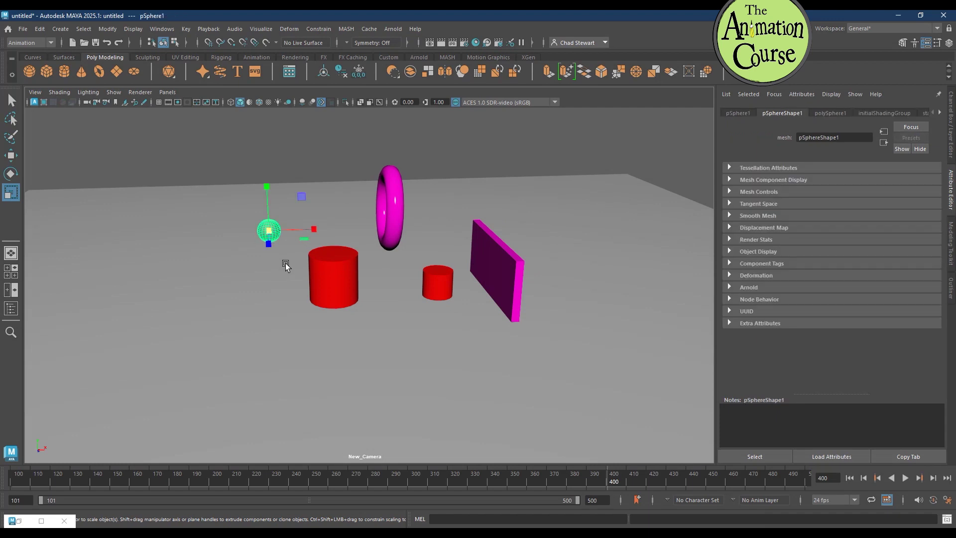
{"action": "key", "text": "w"}
{"action": "left_click_drag", "start_coordinate": [269, 212], "coordinate": [267, 173]}
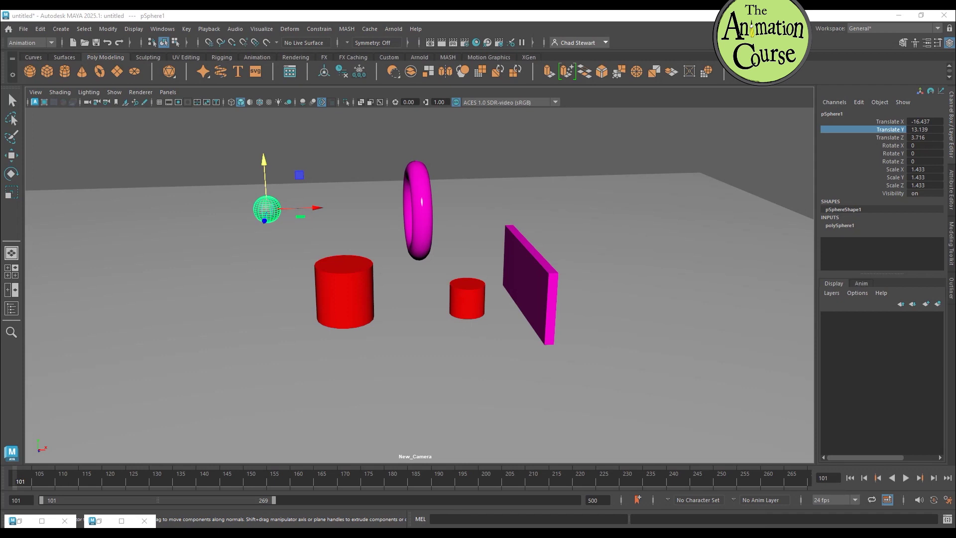
{"action": "left_click", "coordinate": [344, 145]}
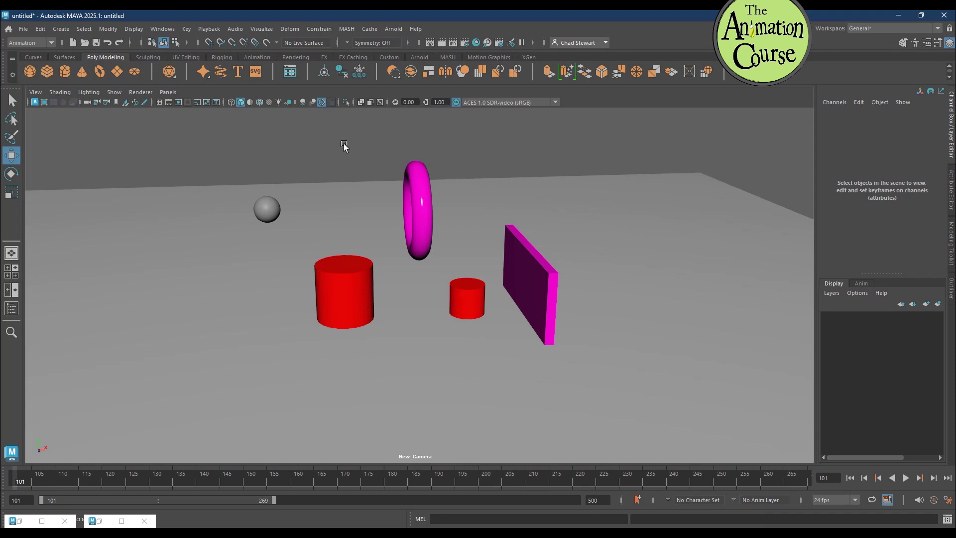
Step: Shorten the playback range so it ends at frame 256 and briefly test playback
{"action": "mouse_move", "coordinate": [273, 500]}
{"action": "left_mouse_down"}
{"action": "mouse_move", "coordinate": [293, 497]}
{"action": "mouse_move", "coordinate": [267, 503]}
{"action": "left_mouse_up"}
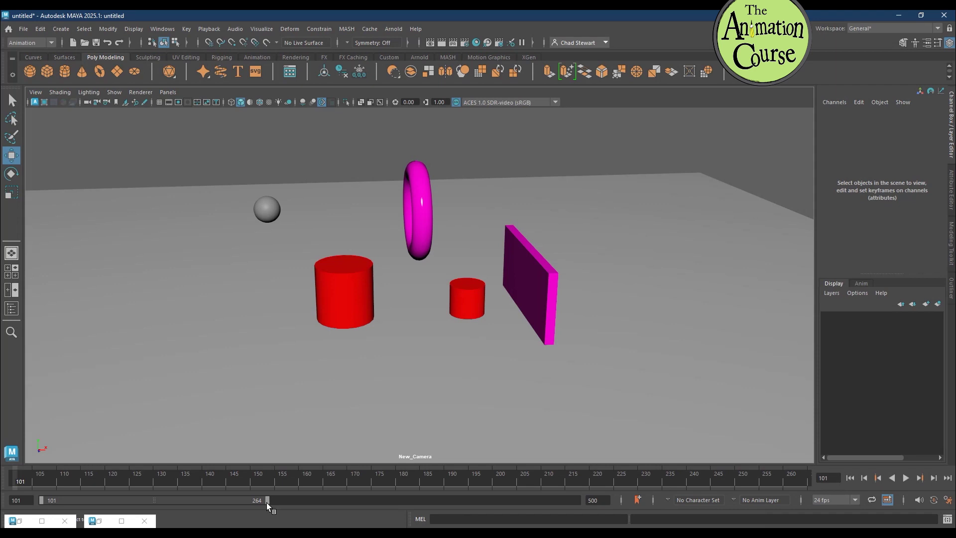
{"action": "mouse_move", "coordinate": [263, 502]}
{"action": "left_mouse_down"}
{"action": "mouse_move", "coordinate": [286, 501]}
{"action": "mouse_move", "coordinate": [256, 504]}
{"action": "left_mouse_up"}
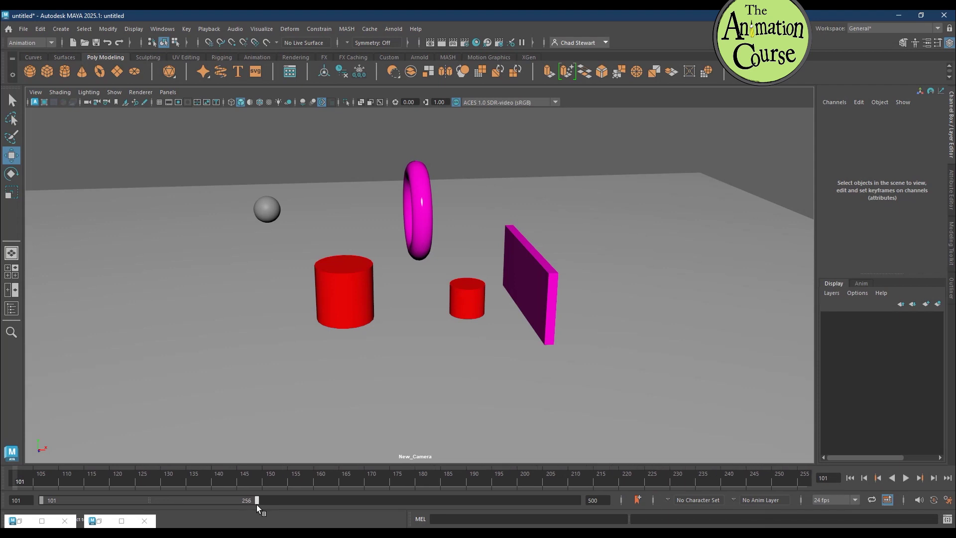
{"action": "key", "text": "alt+v"}
{"action": "key", "text": "alt+v"}
Step: Set a keyframe on all of the sphere's transform channels at frame 101
{"action": "left_click", "coordinate": [272, 207]}
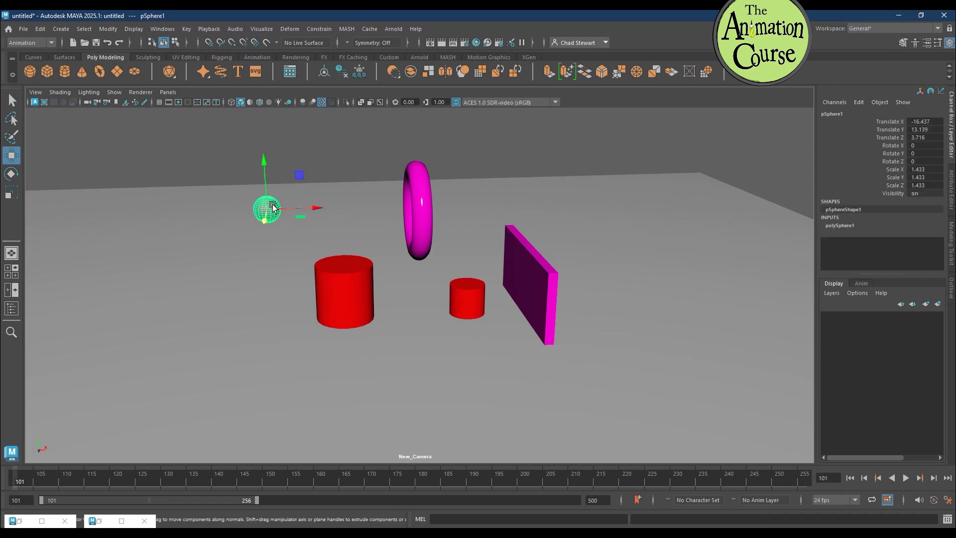
{"action": "left_click_drag", "start_coordinate": [396, 334], "coordinate": [401, 366], "text": "alt"}
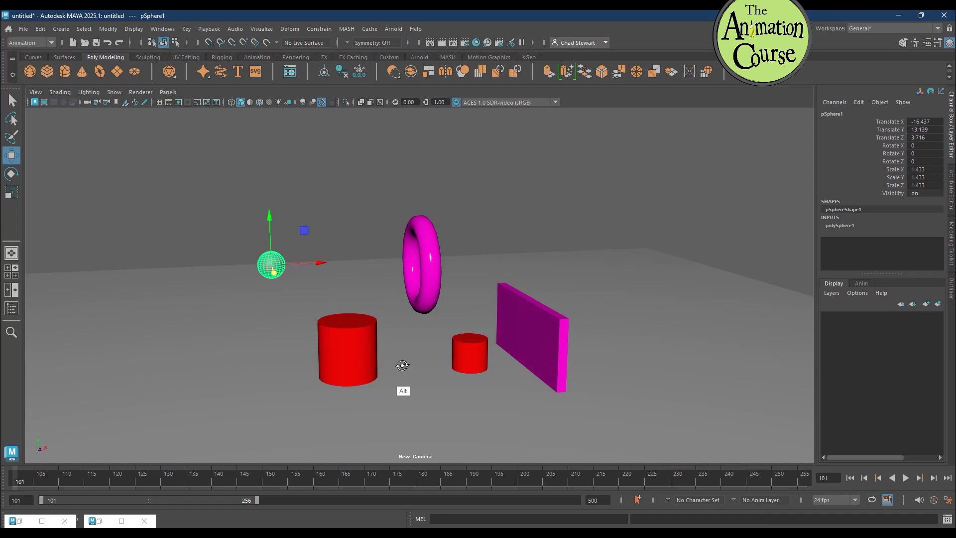
{"action": "scroll", "coordinate": [402, 363], "scroll_direction": "up", "scroll_amount": 2}
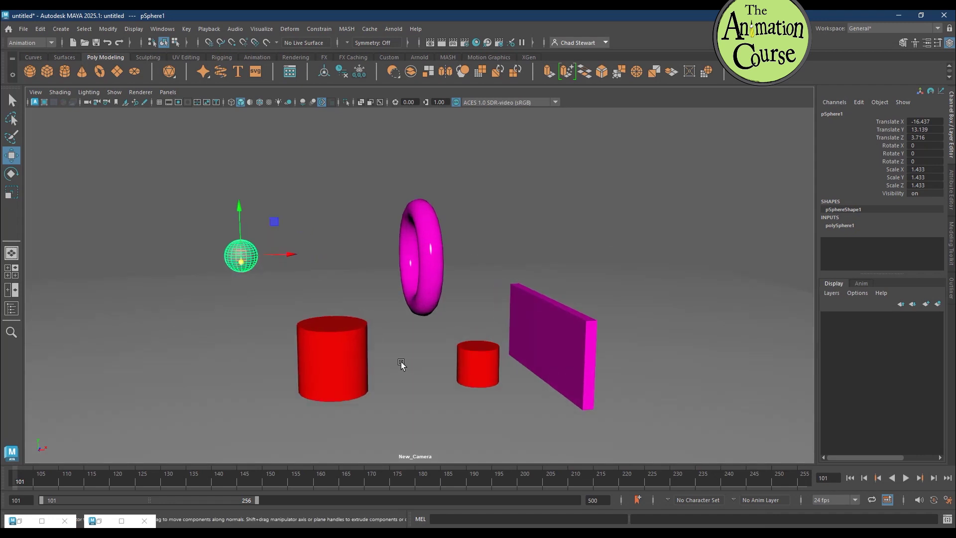
{"action": "right_click_drag", "start_coordinate": [384, 342], "coordinate": [367, 301], "text": "alt"}
{"action": "middle_click_drag", "start_coordinate": [367, 301], "coordinate": [364, 265], "text": "alt"}
{"action": "right_click_drag", "start_coordinate": [364, 266], "coordinate": [437, 299], "text": "alt"}
{"action": "middle_click_drag", "start_coordinate": [418, 328], "coordinate": [399, 313], "text": "alt"}
{"action": "left_click_drag", "start_coordinate": [409, 331], "coordinate": [386, 331], "text": "alt"}
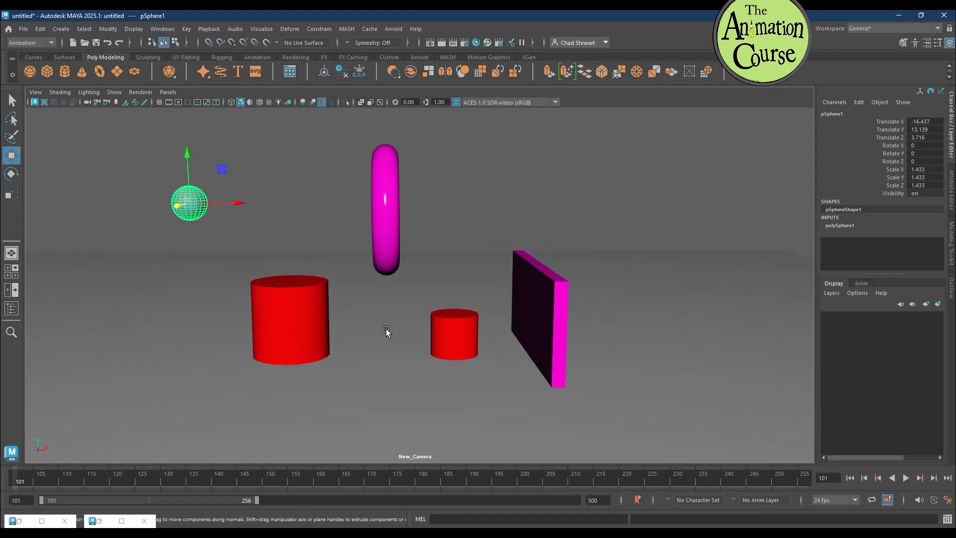
{"action": "key", "text": "s"}
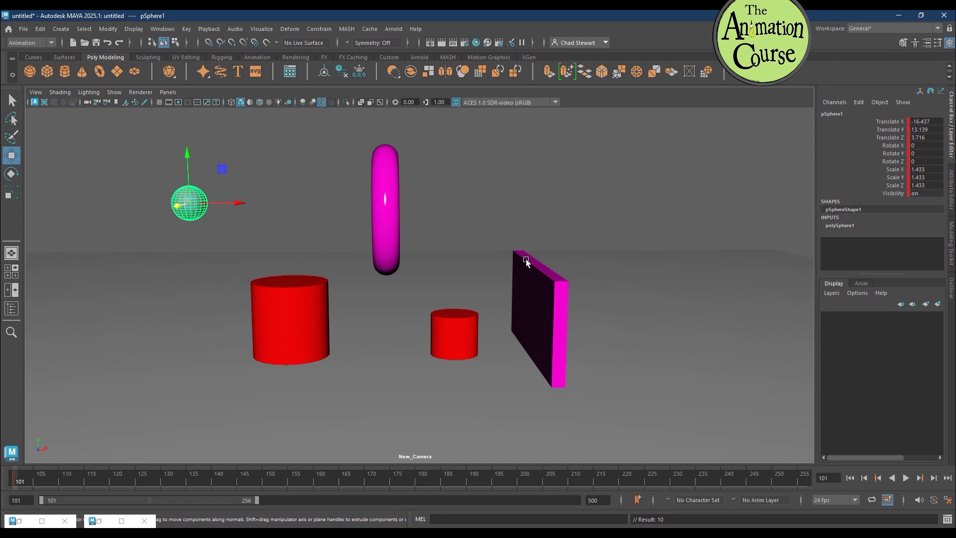
Step: Try moving the sphere onto the large cylinder at frame 106 without keying it, and scrub the timeline
{"action": "left_click", "coordinate": [34, 480]}
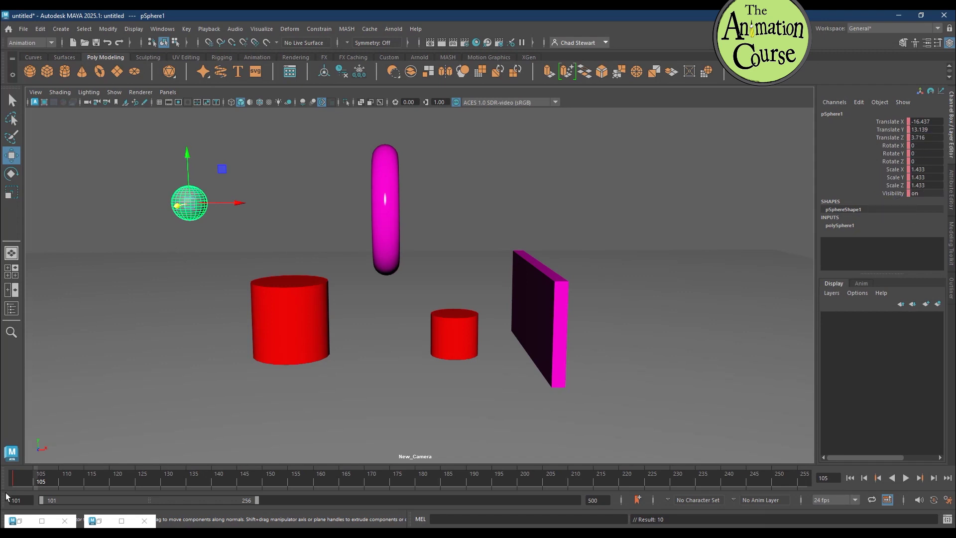
{"action": "left_click", "coordinate": [41, 483]}
{"action": "left_click_drag", "start_coordinate": [241, 203], "coordinate": [342, 213]}
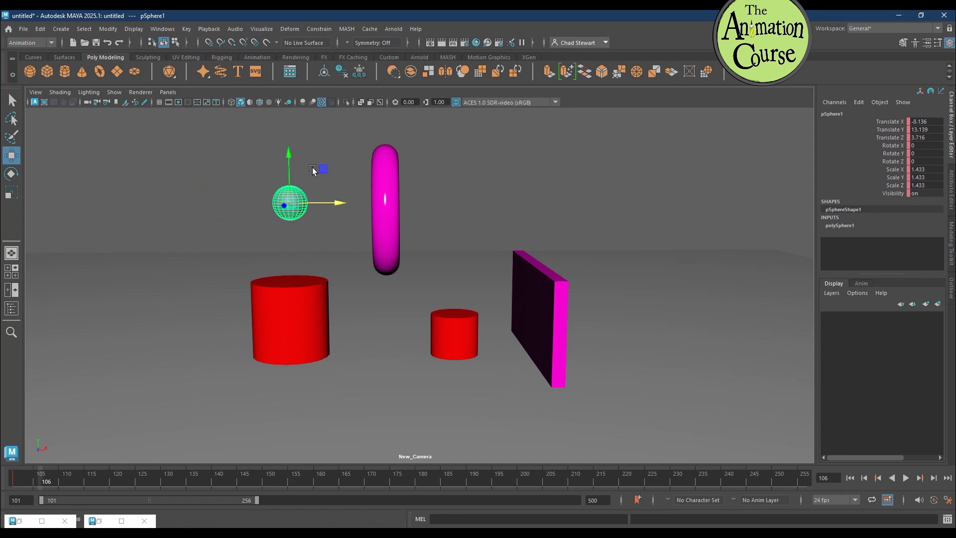
{"action": "left_click_drag", "start_coordinate": [287, 158], "coordinate": [263, 221]}
{"action": "left_click_drag", "start_coordinate": [338, 268], "coordinate": [341, 267]}
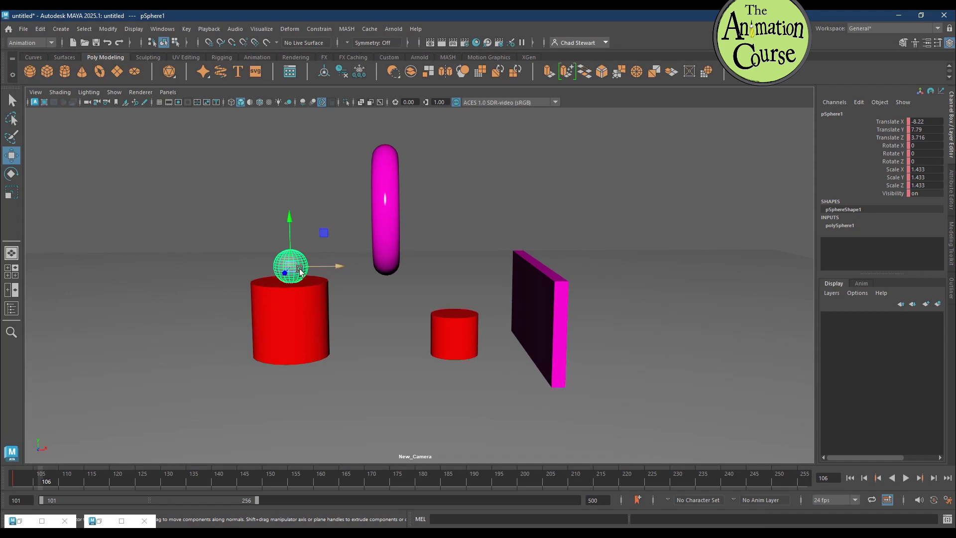
{"action": "left_click_drag", "start_coordinate": [66, 482], "coordinate": [27, 483]}
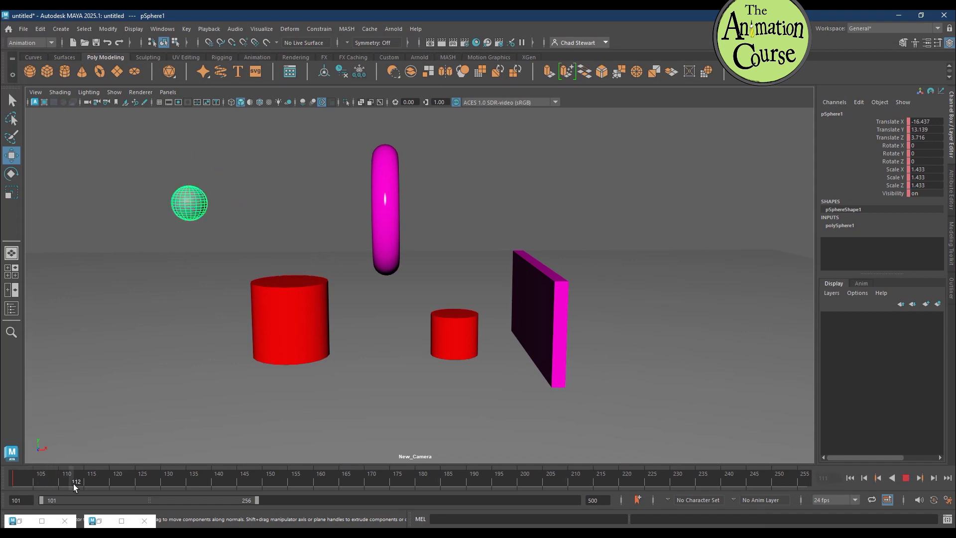
Step: At frame 106, place the sphere on the large cylinder at about Translate X -8.46, Y 7.846 and set a keyframe
{"action": "left_click_drag", "start_coordinate": [41, 485], "coordinate": [42, 485]}
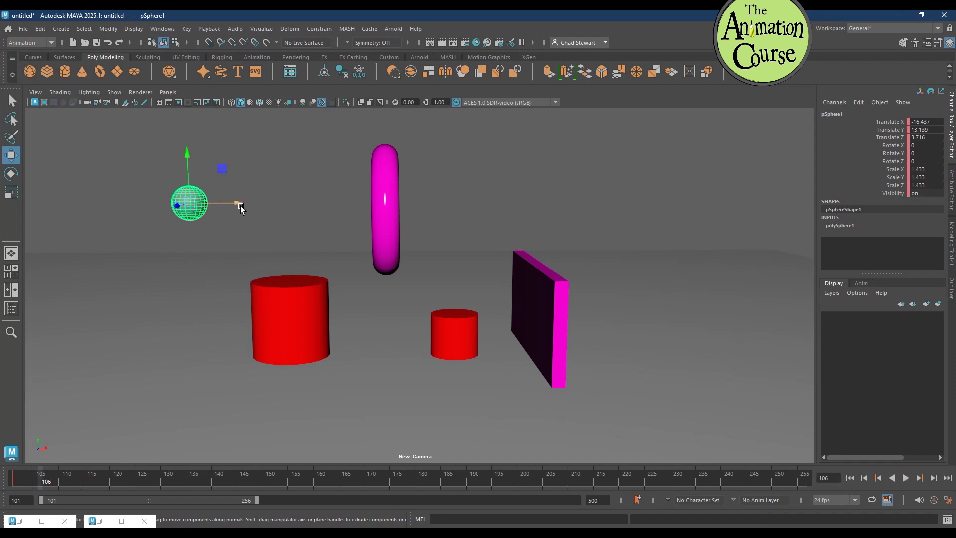
{"action": "left_click_drag", "start_coordinate": [235, 206], "coordinate": [335, 202]}
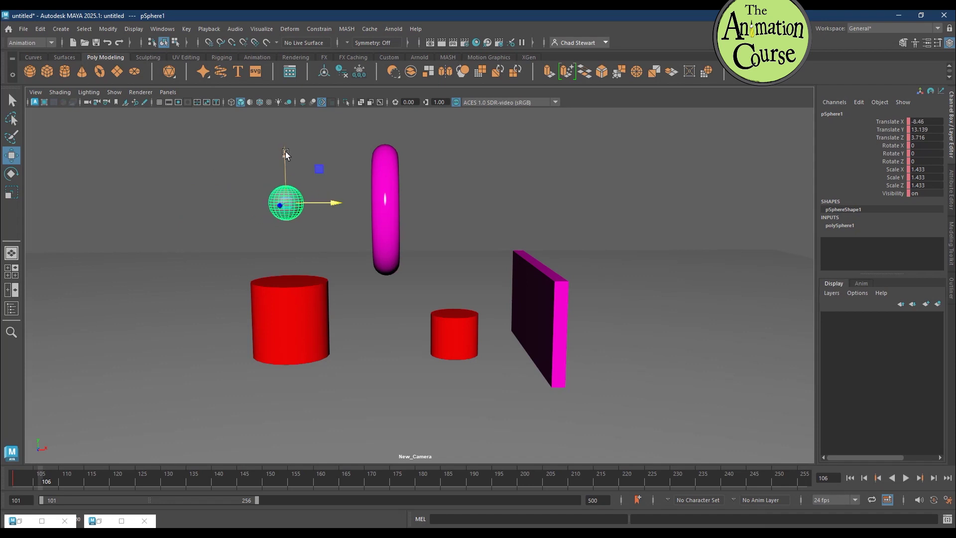
{"action": "left_click_drag", "start_coordinate": [286, 158], "coordinate": [282, 219]}
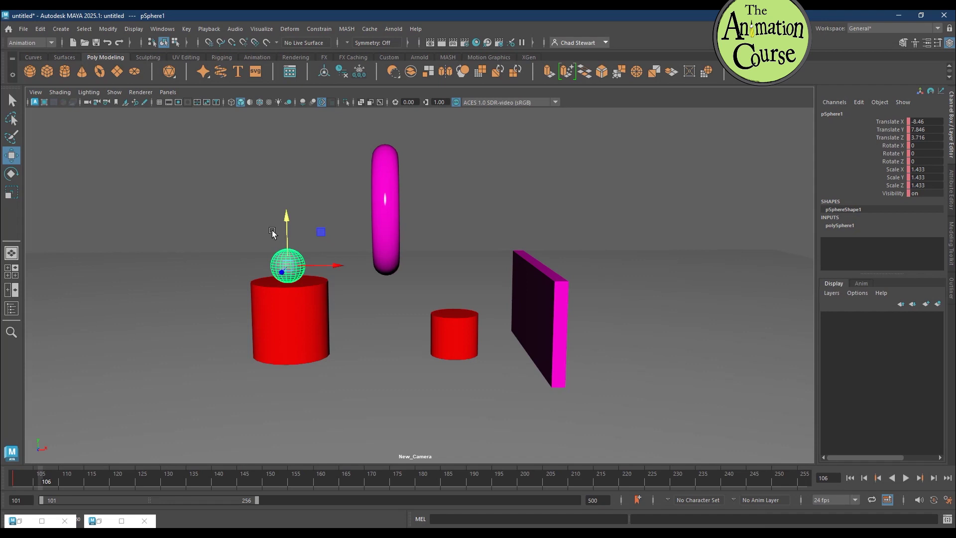
{"action": "key", "text": "s"}
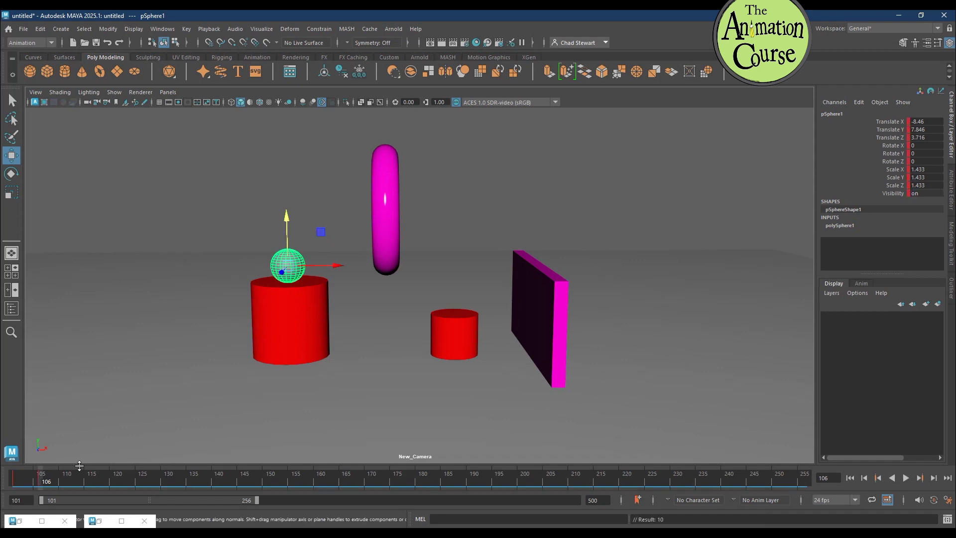
Step: At frame 111, move the sphere into the torus opening at about Translate X -0.253, Y 13.654 and set a keyframe
{"action": "mouse_move", "coordinate": [36, 481]}
{"action": "left_mouse_down"}
{"action": "mouse_move", "coordinate": [6, 484]}
{"action": "mouse_move", "coordinate": [41, 487]}
{"action": "left_mouse_up"}
{"action": "left_click", "coordinate": [64, 482]}
{"action": "left_click_drag", "start_coordinate": [337, 264], "coordinate": [440, 260]}
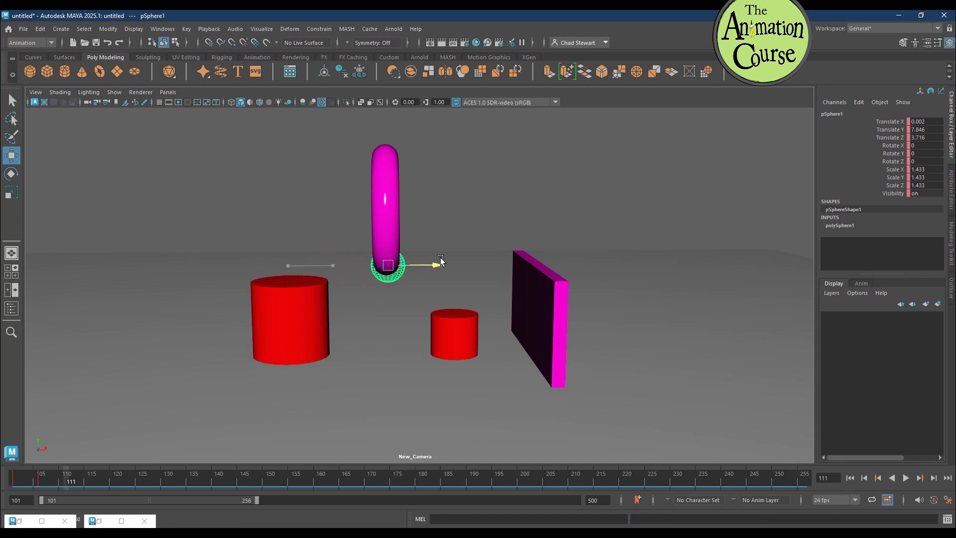
{"action": "left_click_drag", "start_coordinate": [384, 209], "coordinate": [383, 158]}
{"action": "left_click_drag", "start_coordinate": [387, 231], "coordinate": [474, 260], "text": "alt"}
{"action": "left_click_drag", "start_coordinate": [497, 166], "coordinate": [499, 156]}
{"action": "left_click_drag", "start_coordinate": [551, 271], "coordinate": [448, 262], "text": "alt"}
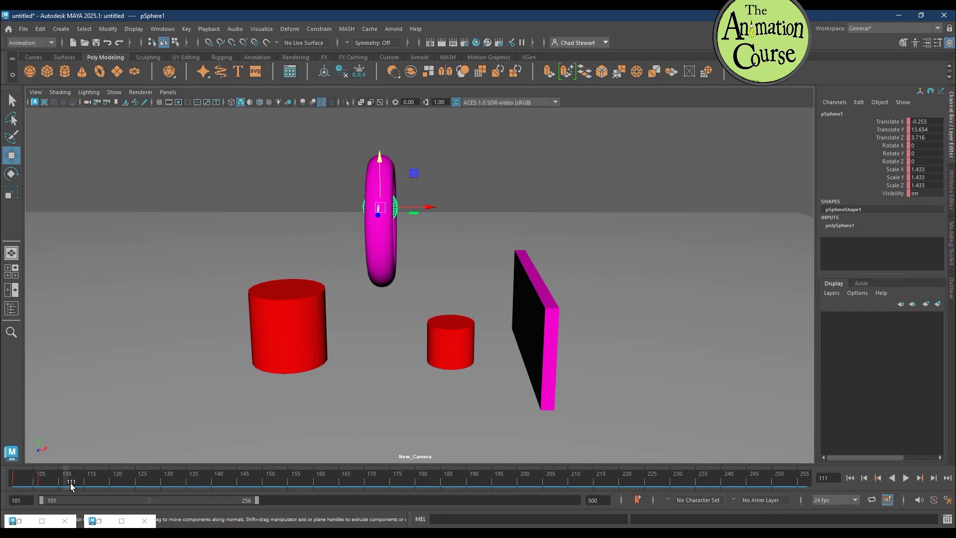
{"action": "key", "text": "s"}
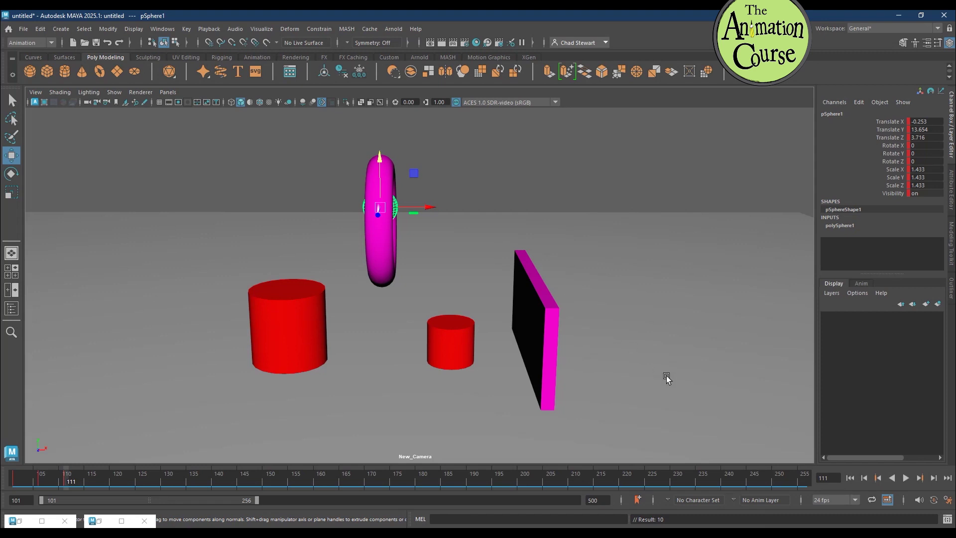
Step: Turn on auto keyframing and key the sphere on the small cylinder at frame 116, about Translate X 5.941, Y 4.915
{"action": "left_click", "coordinate": [934, 500]}
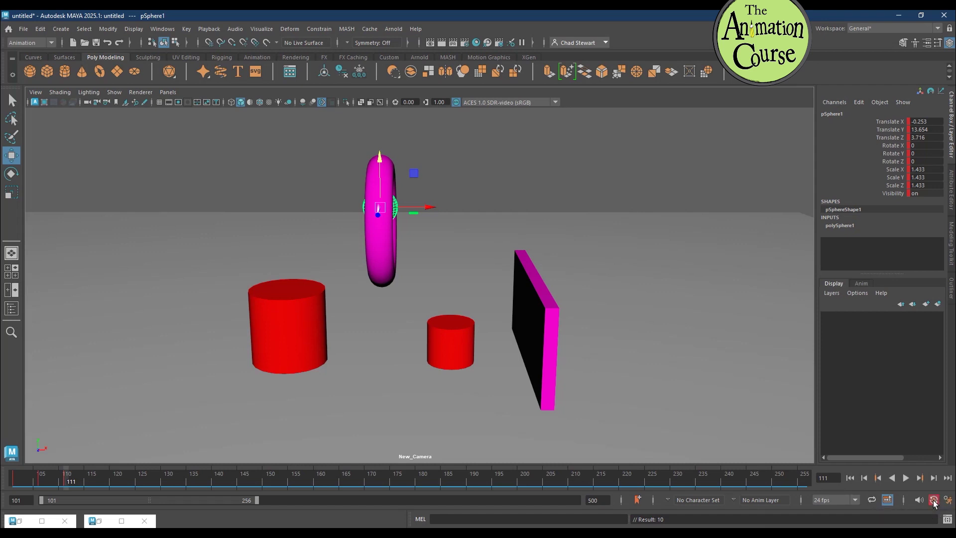
{"action": "left_click", "coordinate": [93, 481]}
{"action": "left_click_drag", "start_coordinate": [430, 208], "coordinate": [505, 211]}
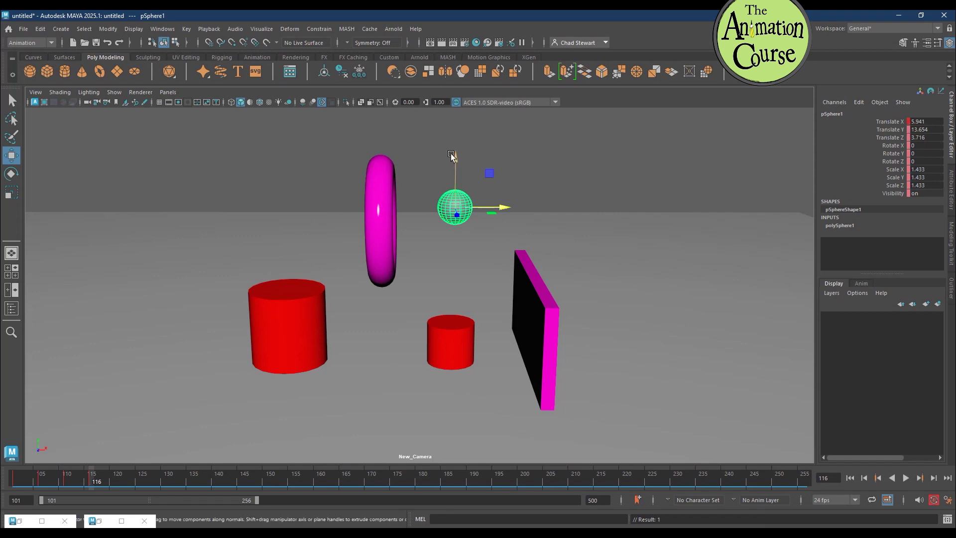
{"action": "left_click_drag", "start_coordinate": [456, 159], "coordinate": [430, 264]}
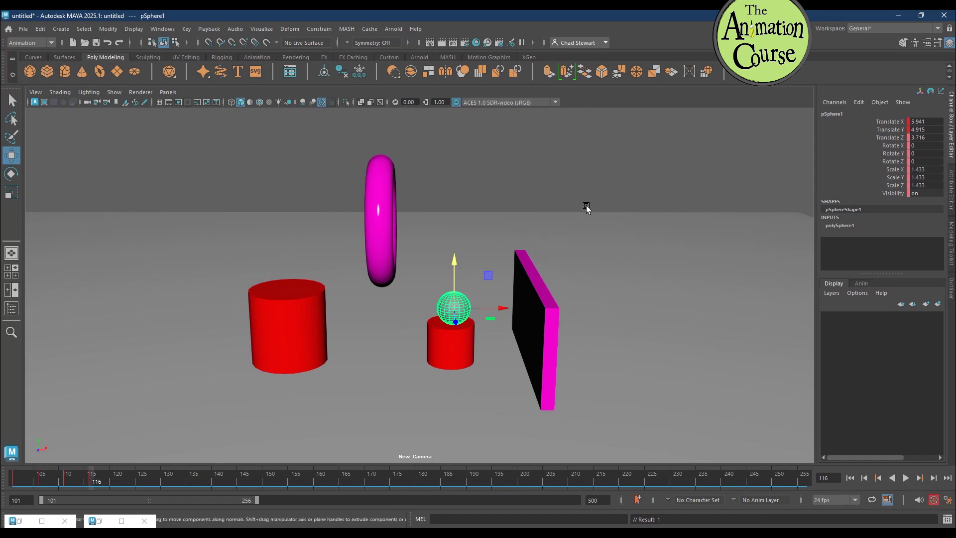
{"action": "key", "text": "s"}
Step: Raise the sphere to about 6.875 in Translate Y at frame 117, and set keyframes at frames 121 and 144
{"action": "left_click", "coordinate": [99, 481]}
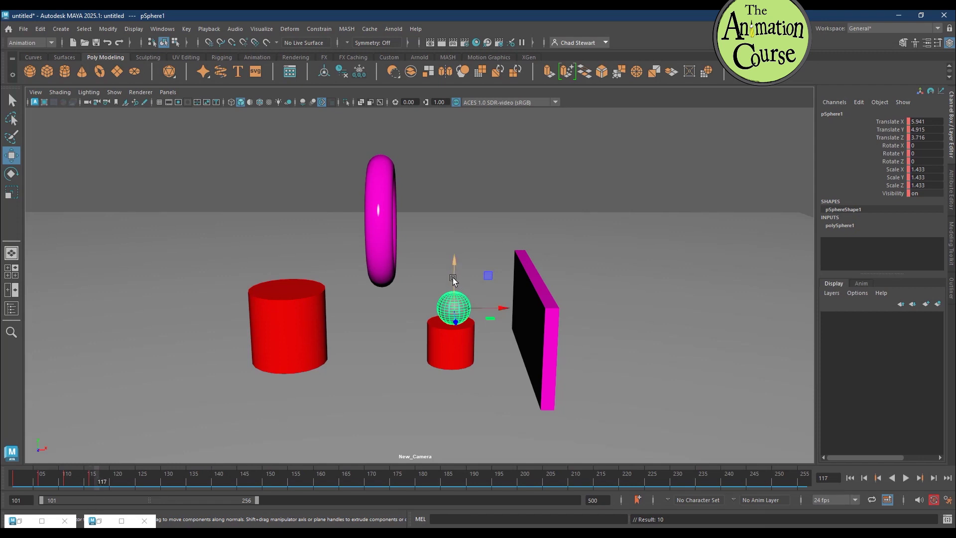
{"action": "left_click_drag", "start_coordinate": [454, 272], "coordinate": [455, 249]}
{"action": "left_click", "coordinate": [117, 480]}
{"action": "key", "text": "s"}
{"action": "left_click", "coordinate": [234, 479]}
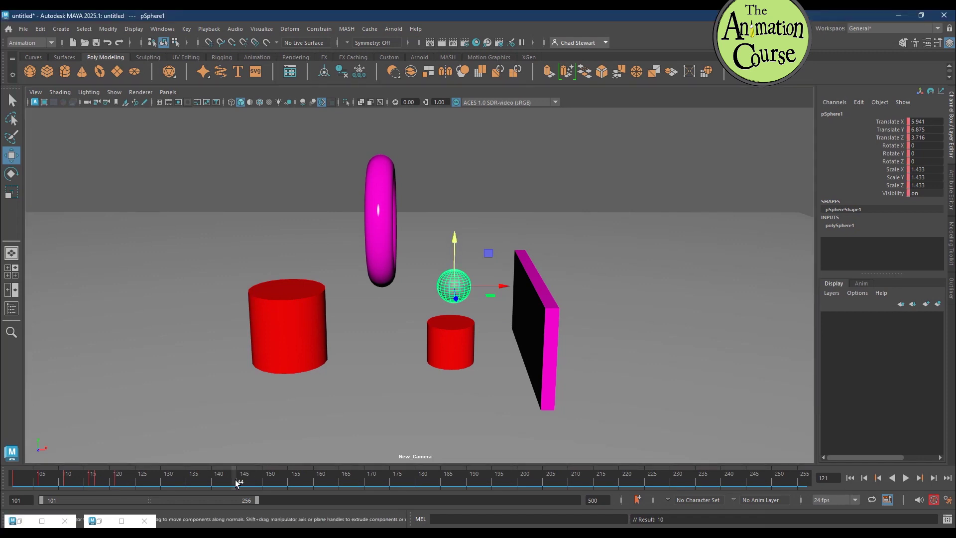
{"action": "key", "text": "s"}
Step: At frame 131, move the sphere past the upright box to a Translate X of about 21.905 and scrub the timeline
{"action": "left_click", "coordinate": [174, 480]}
{"action": "left_click_drag", "start_coordinate": [497, 280], "coordinate": [684, 281]}
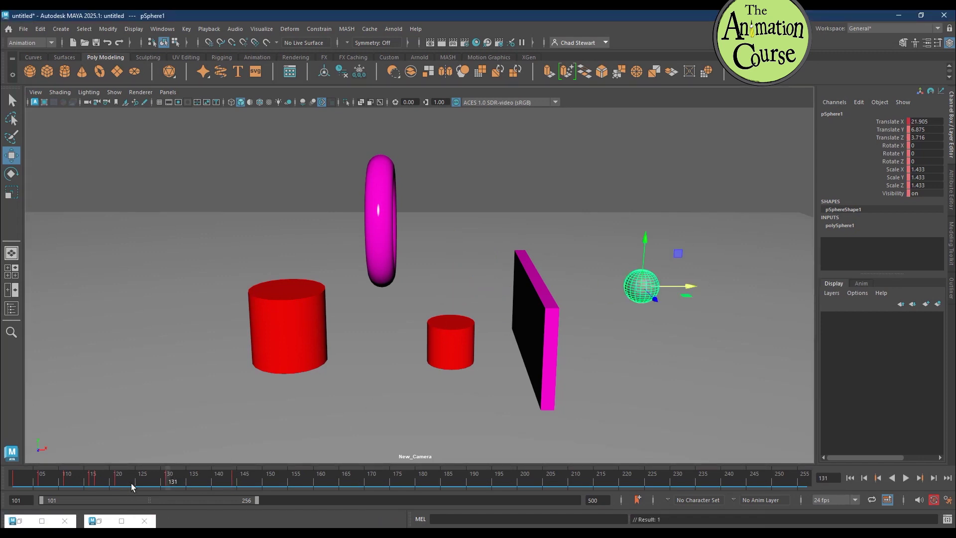
{"action": "left_click_drag", "start_coordinate": [79, 490], "coordinate": [95, 470]}
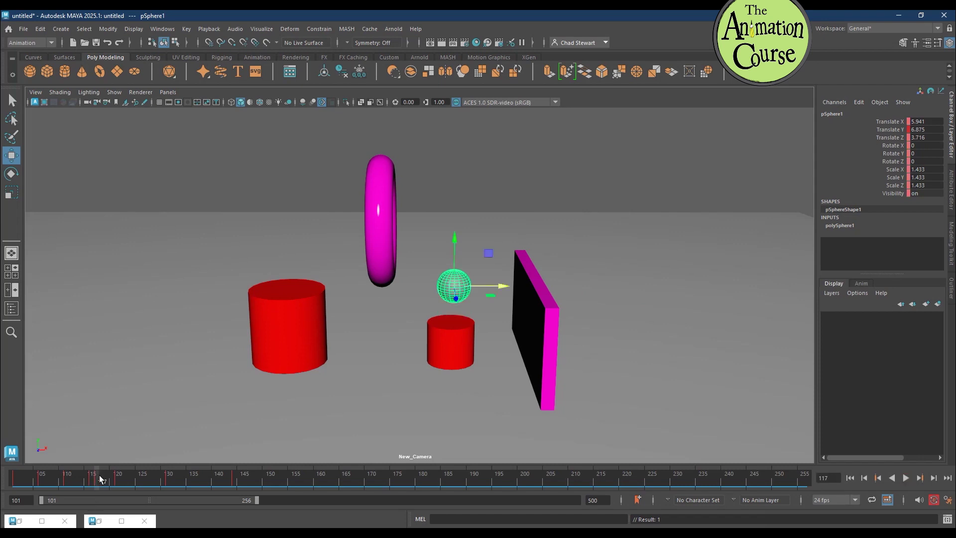
Step: Delete the sphere's keyframes at frames 117 and 144
{"action": "right_click", "coordinate": [99, 479]}
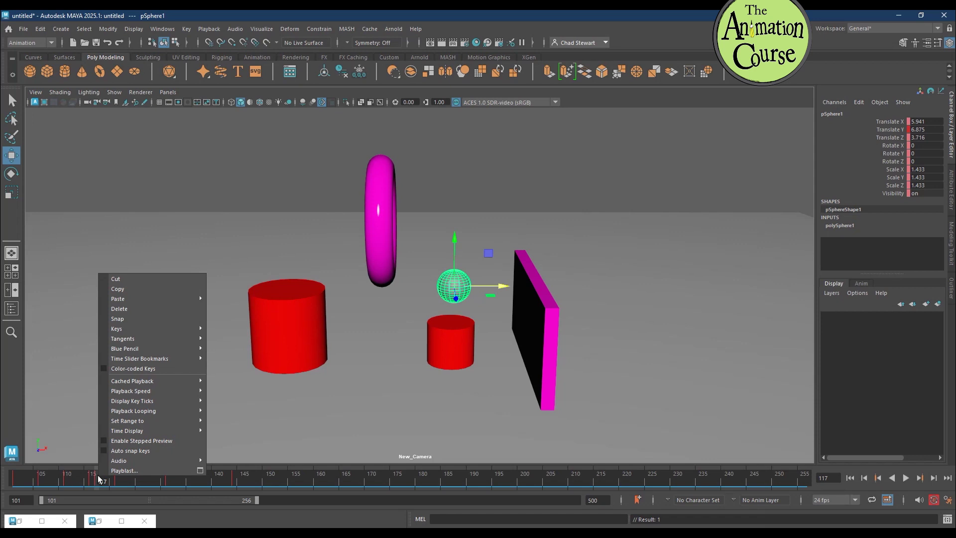
{"action": "left_click", "coordinate": [121, 309]}
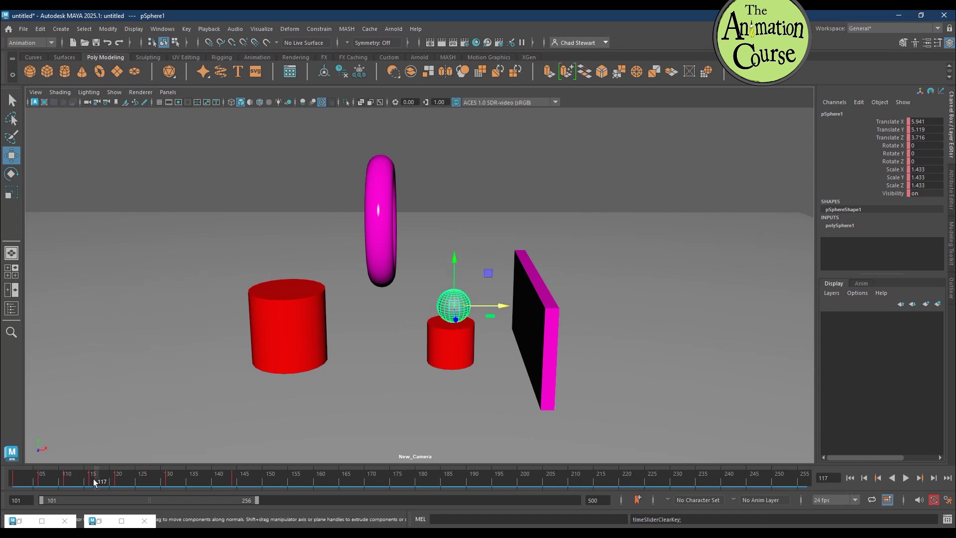
{"action": "left_click_drag", "start_coordinate": [95, 482], "coordinate": [234, 482]}
{"action": "right_click", "coordinate": [234, 482]}
{"action": "left_click", "coordinate": [264, 314]}
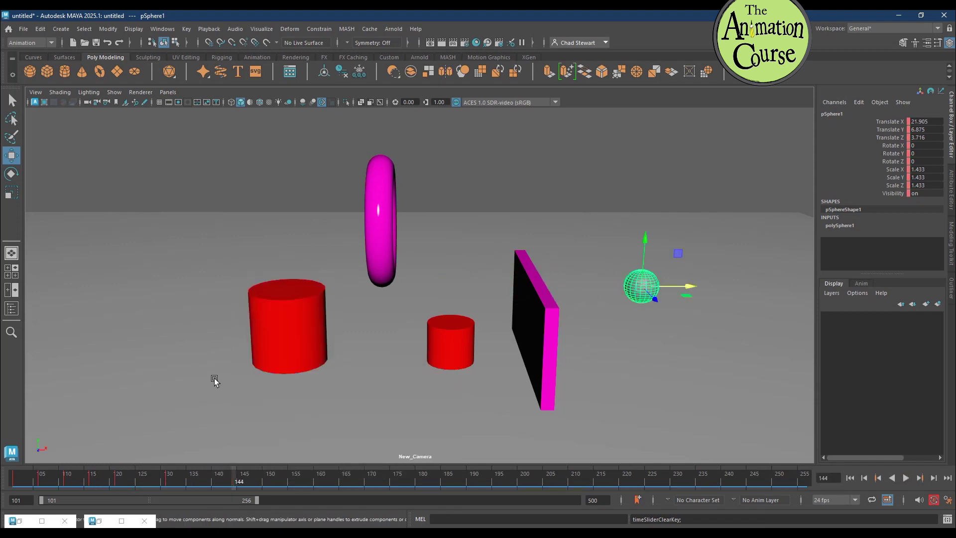
Step: Undo the keyframe deletions at frames 117 and 144 and go to frame 121
{"action": "left_click", "coordinate": [170, 476]}
{"action": "key", "text": "ctrl+z"}
{"action": "key", "text": "ctrl+z"}
{"action": "key", "text": "ctrl+z"}
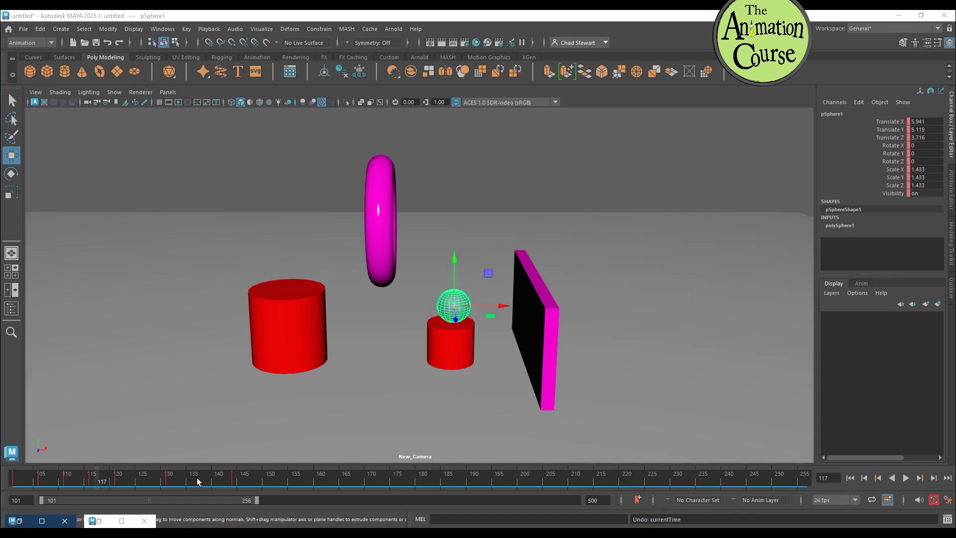
{"action": "key", "text": "ctrl+z"}
{"action": "left_click", "coordinate": [119, 480]}
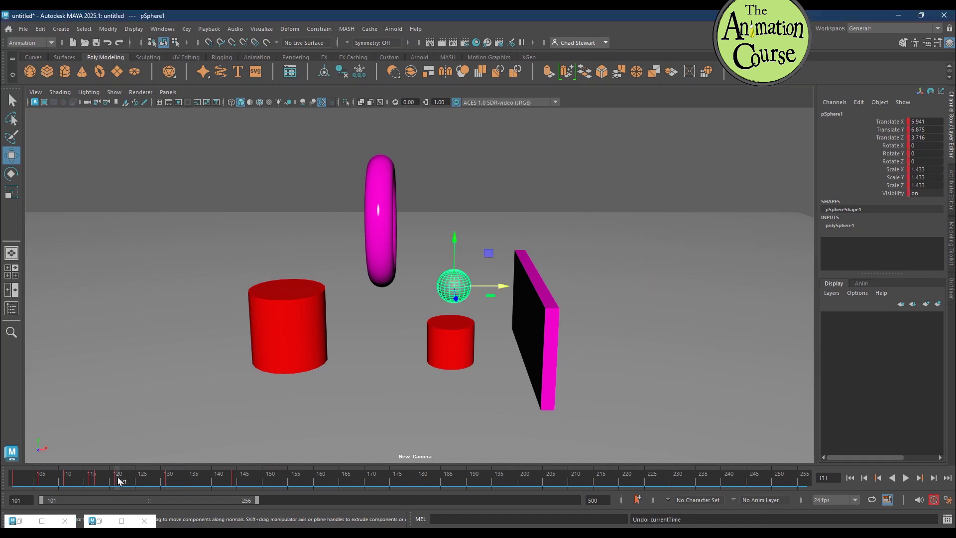
Step: Select the sphere's keyframes across frames 117–148 on the timeline and slide them about 20 frames later
{"action": "left_click_drag", "start_coordinate": [97, 479], "coordinate": [245, 493]}
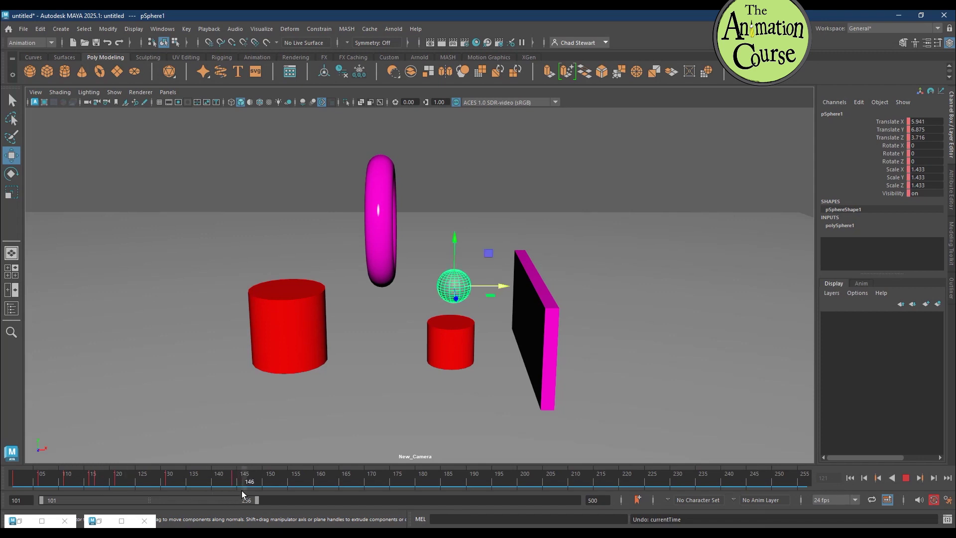
{"action": "left_click_drag", "start_coordinate": [256, 476], "coordinate": [96, 491], "text": "shift"}
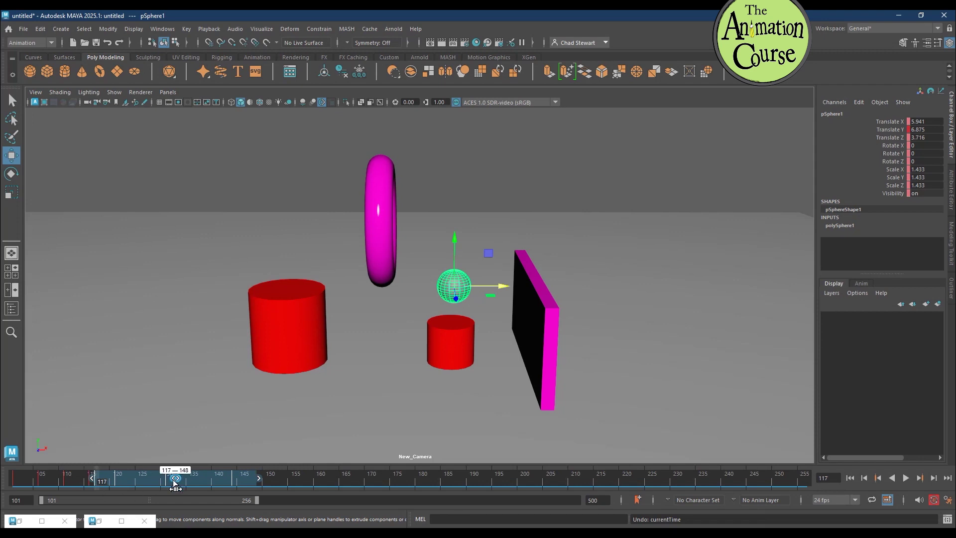
{"action": "left_click_drag", "start_coordinate": [176, 481], "coordinate": [282, 492]}
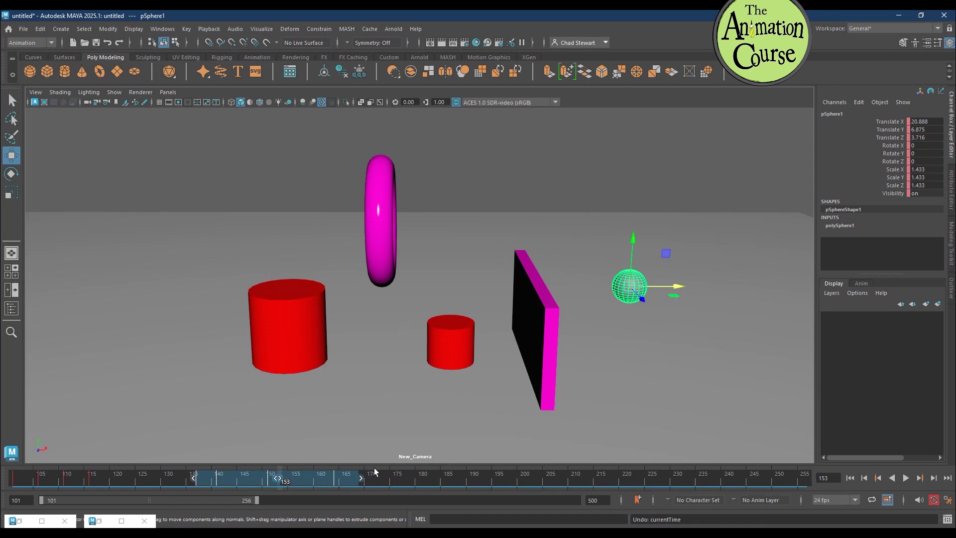
Step: Select the shifted keyframes over a range starting at frame 132 and delete them
{"action": "left_click", "coordinate": [376, 484]}
{"action": "left_click_drag", "start_coordinate": [398, 479], "coordinate": [173, 482], "text": "shift"}
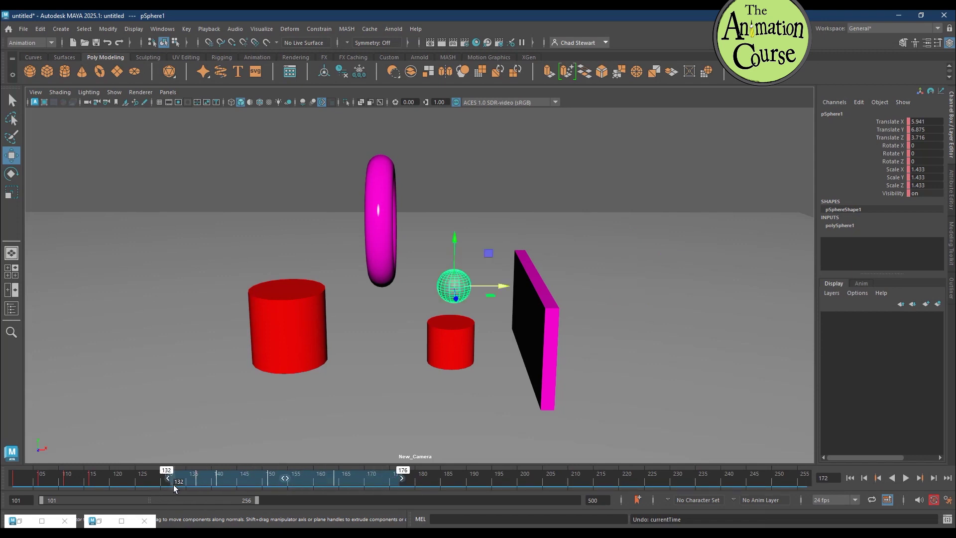
{"action": "mouse_move", "coordinate": [282, 478]}
{"action": "left_mouse_down"}
{"action": "mouse_move", "coordinate": [334, 482]}
{"action": "mouse_move", "coordinate": [277, 487]}
{"action": "mouse_move", "coordinate": [292, 486]}
{"action": "left_mouse_up"}
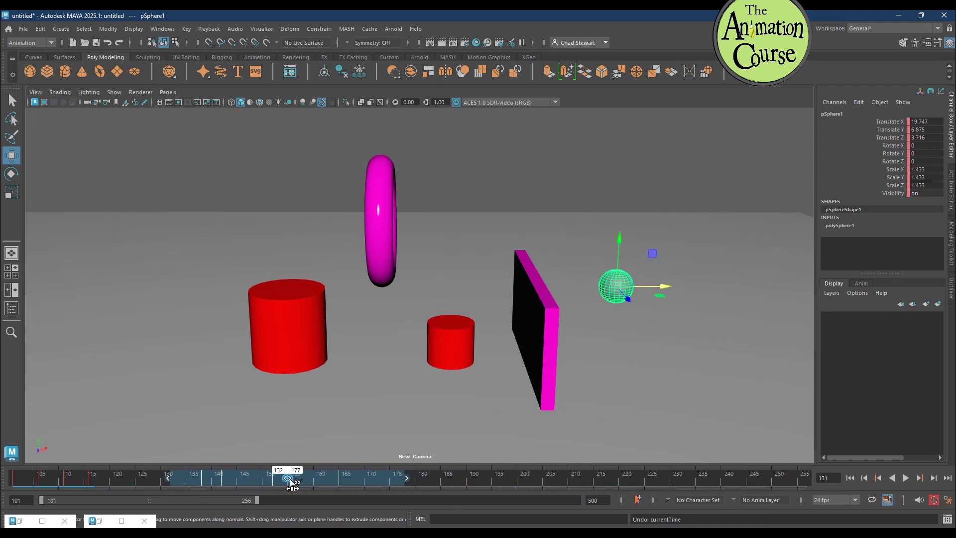
{"action": "right_click", "coordinate": [251, 478]}
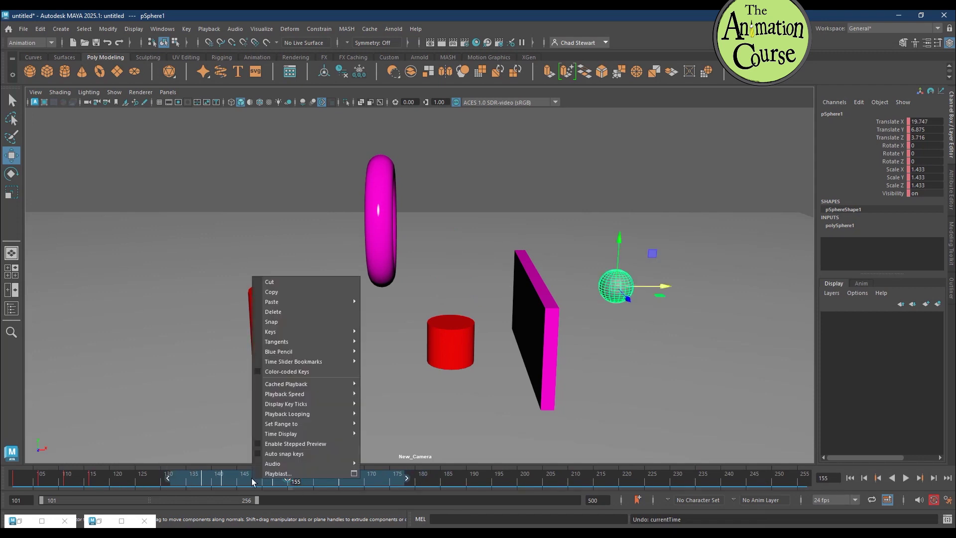
{"action": "left_click", "coordinate": [300, 310]}
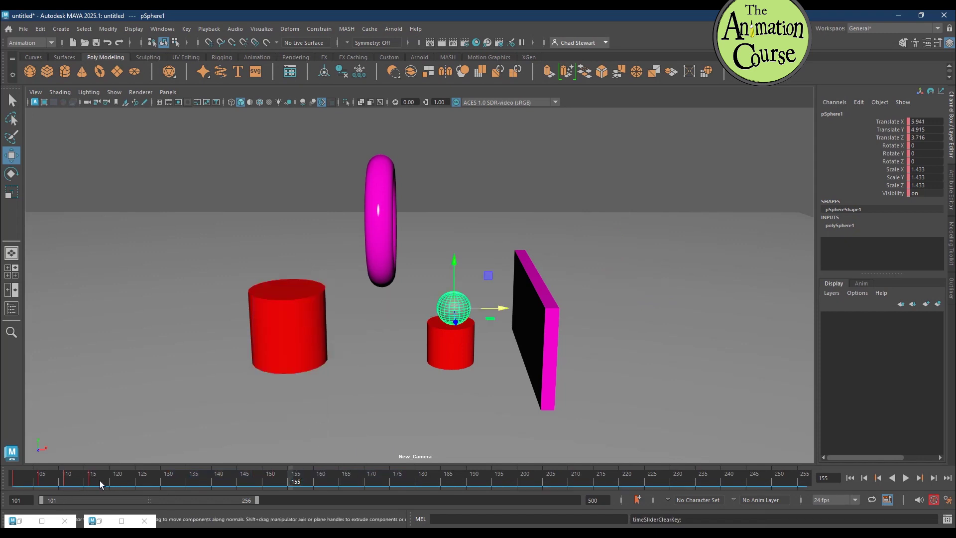
Step: At frame 121, place the sphere just above the upright box at Translate X 12.265 and Y 11.544, and keyframe it
{"action": "left_click_drag", "start_coordinate": [93, 482], "coordinate": [120, 488]}
{"action": "left_click_drag", "start_coordinate": [454, 261], "coordinate": [472, 193]}
{"action": "left_click_drag", "start_coordinate": [504, 228], "coordinate": [582, 241]}
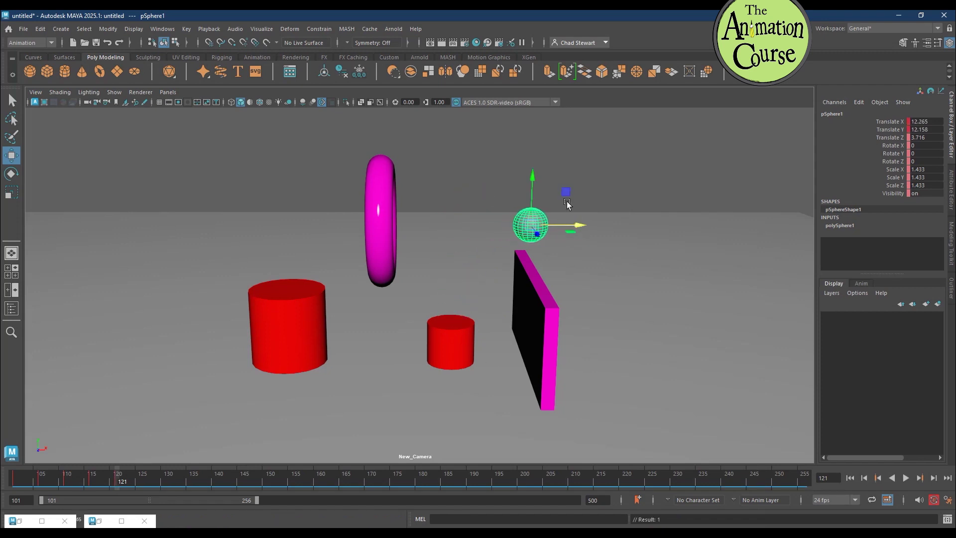
{"action": "left_click_drag", "start_coordinate": [535, 180], "coordinate": [534, 189]}
{"action": "key", "text": "s"}
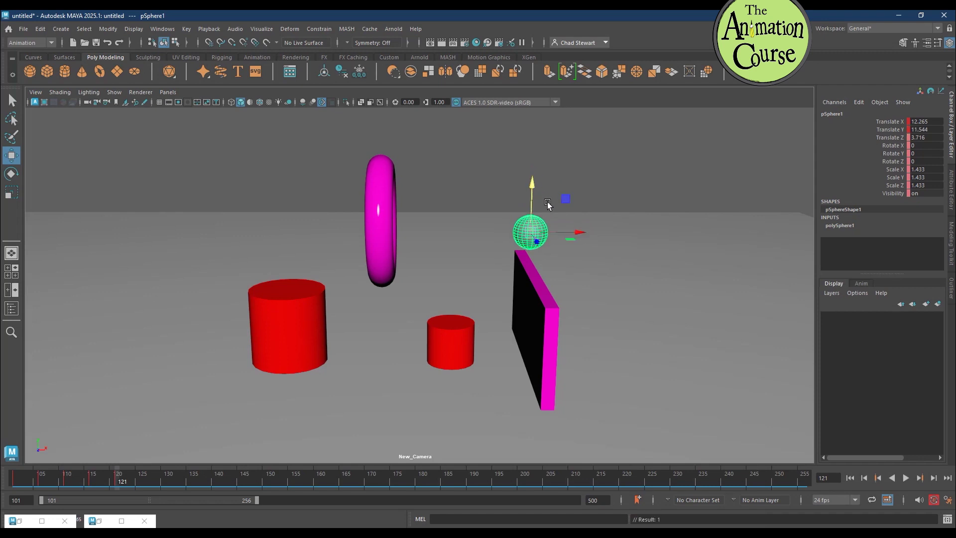
Step: At frame 126, move the sphere to the ground beyond the box at Translate X 18.437 and Y 1.278, and keyframe it
{"action": "left_click", "coordinate": [146, 481]}
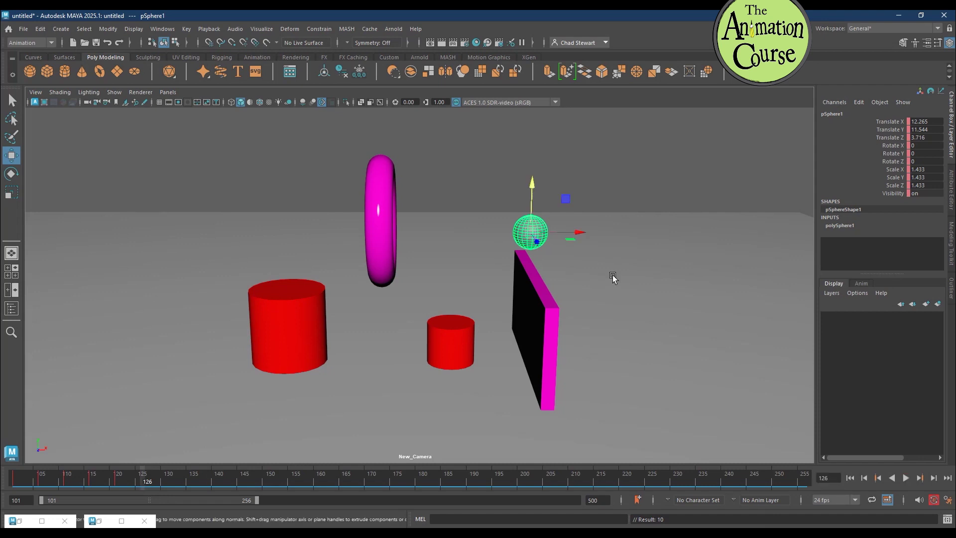
{"action": "left_click_drag", "start_coordinate": [582, 232], "coordinate": [653, 241]}
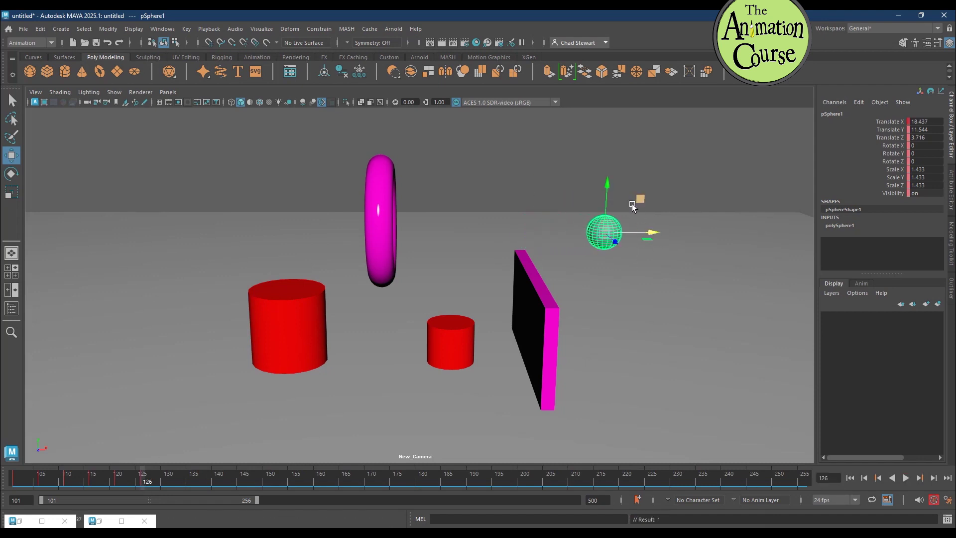
{"action": "left_click_drag", "start_coordinate": [608, 186], "coordinate": [596, 307]}
{"action": "key", "text": "s"}
Step: At frame 131, move the sphere farther out and up to Translate X 26.892 and Y 8.958
{"action": "left_click", "coordinate": [172, 484]}
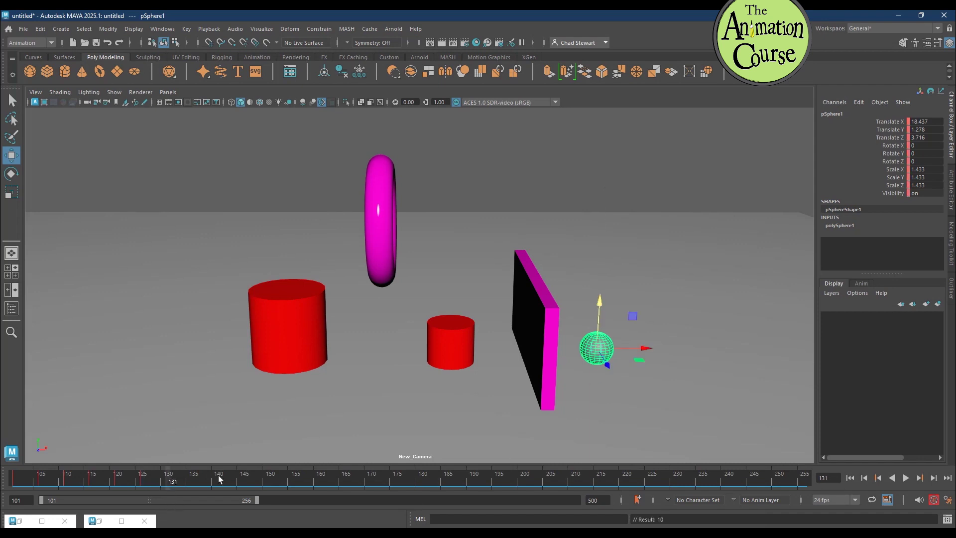
{"action": "left_click_drag", "start_coordinate": [651, 350], "coordinate": [747, 348]}
{"action": "left_click_drag", "start_coordinate": [696, 301], "coordinate": [702, 216]}
{"action": "left_click_drag", "start_coordinate": [580, 330], "coordinate": [578, 325], "text": "alt"}
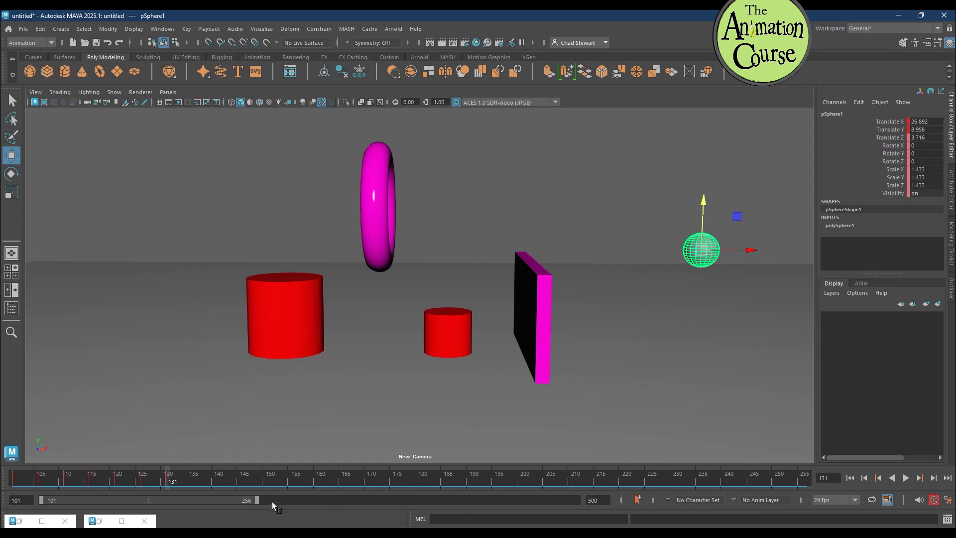
Step: End the playback range at frame 163, play back the bounce animation, and go to frame 126
{"action": "left_click_drag", "start_coordinate": [256, 499], "coordinate": [133, 510]}
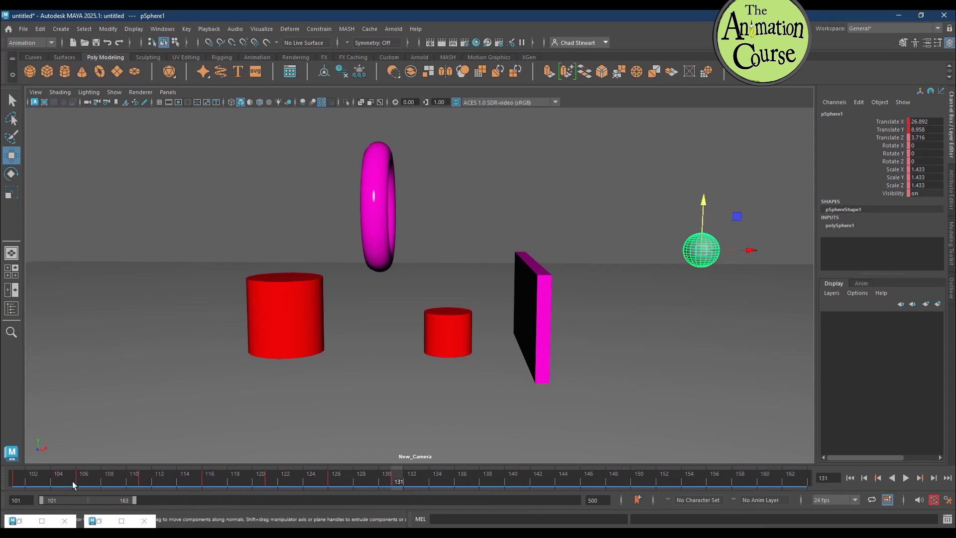
{"action": "left_click_drag", "start_coordinate": [26, 477], "coordinate": [349, 495]}
{"action": "left_click", "coordinate": [907, 478]}
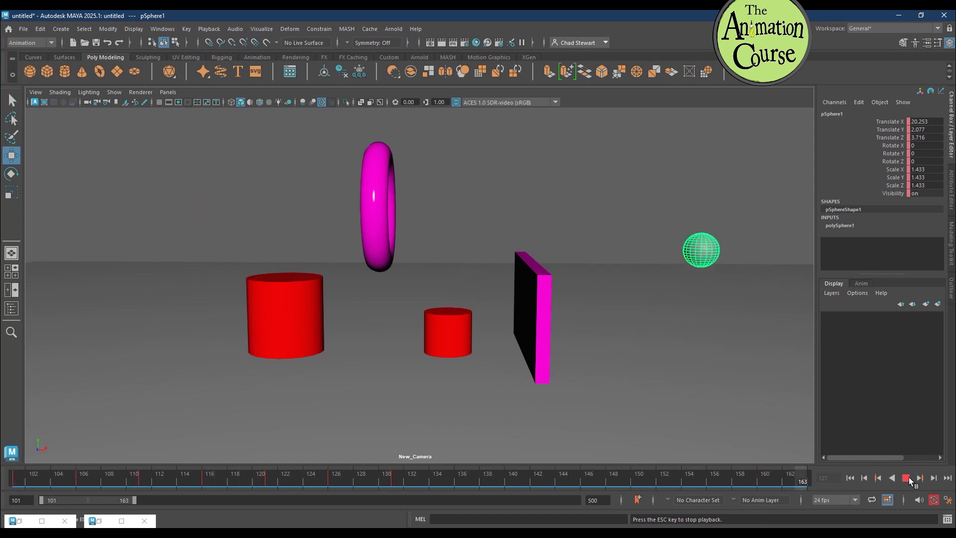
{"action": "left_click", "coordinate": [907, 478]}
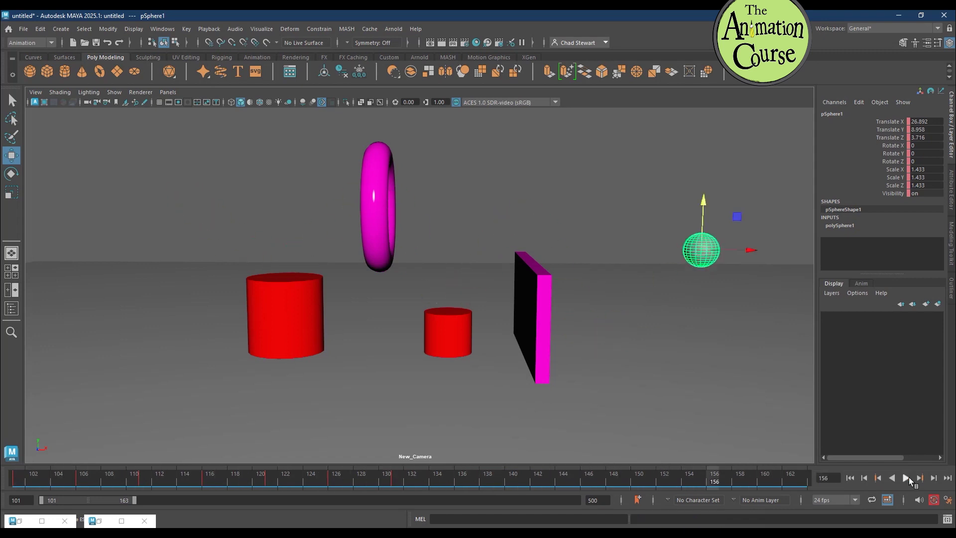
{"action": "left_click", "coordinate": [335, 482]}
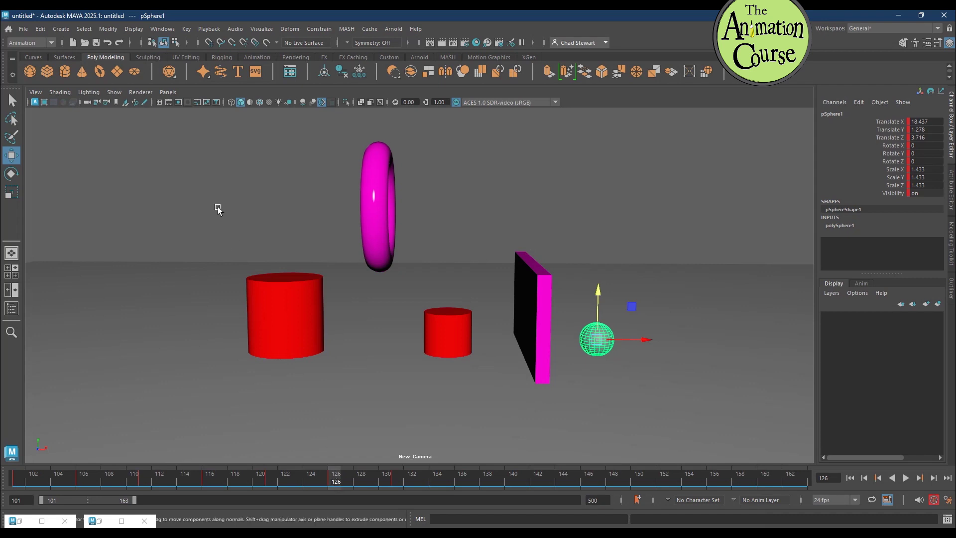
{"action": "left_click", "coordinate": [165, 30]}
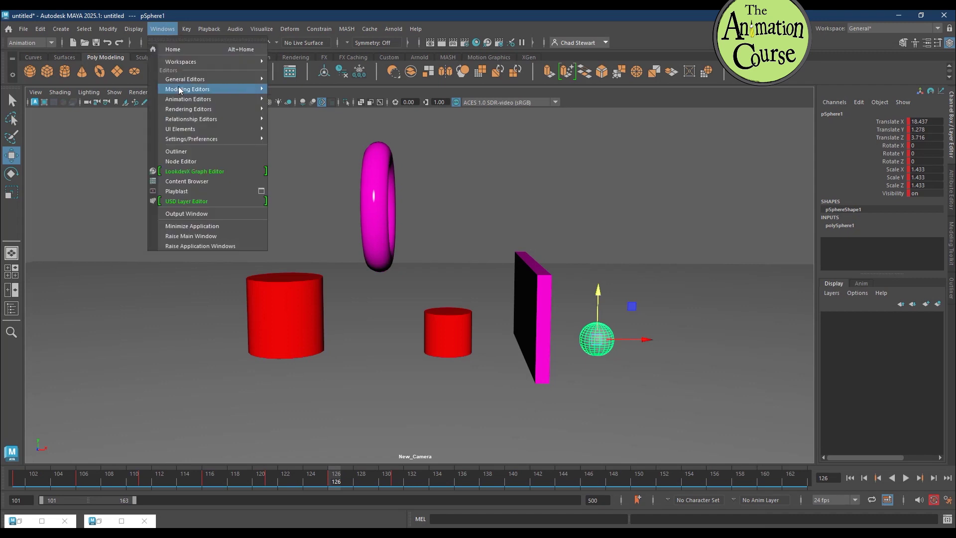
{"action": "mouse_move", "coordinate": [187, 99]}
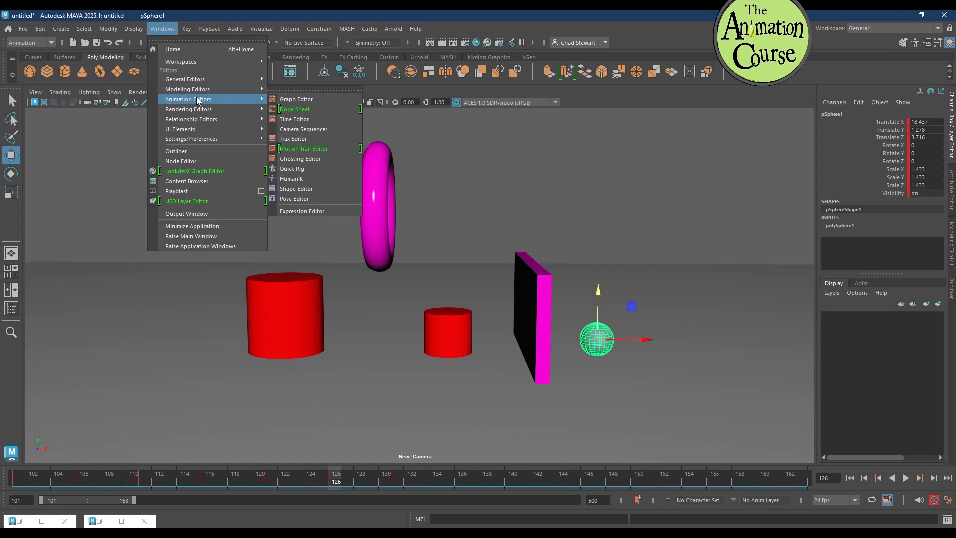
{"action": "left_click", "coordinate": [296, 99]}
{"action": "left_click_drag", "start_coordinate": [432, 338], "coordinate": [667, 412]}
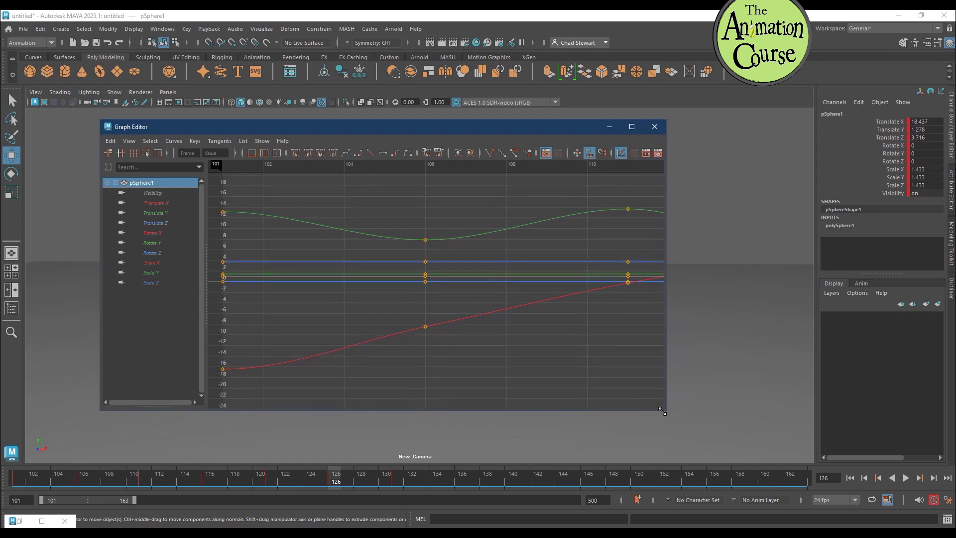
{"action": "left_click", "coordinate": [659, 127]}
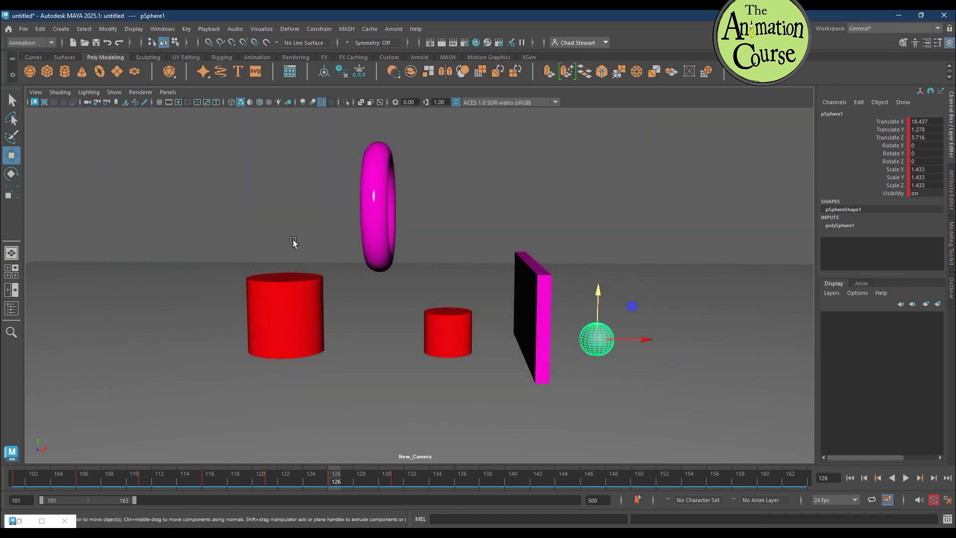
Step: Switch to the four-view layout, replace the front view with the Graph Editor, and widen it
{"action": "key", "text": "space"}
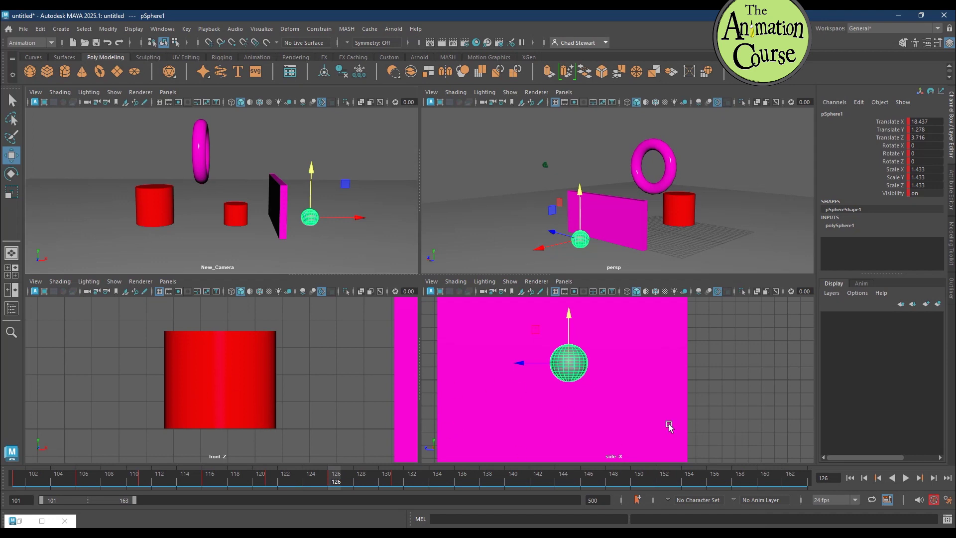
{"action": "left_click", "coordinate": [168, 282]}
{"action": "mouse_move", "coordinate": [189, 338]}
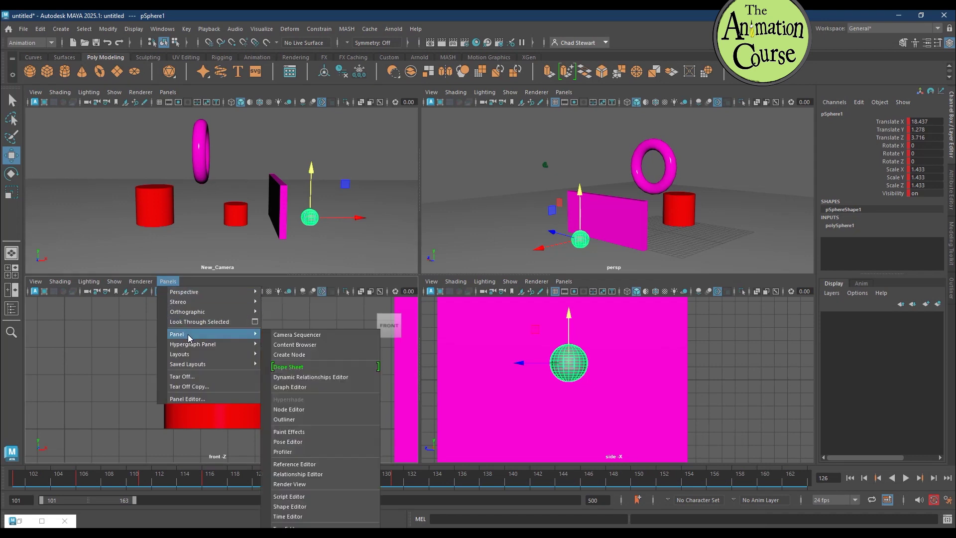
{"action": "left_click", "coordinate": [307, 388]}
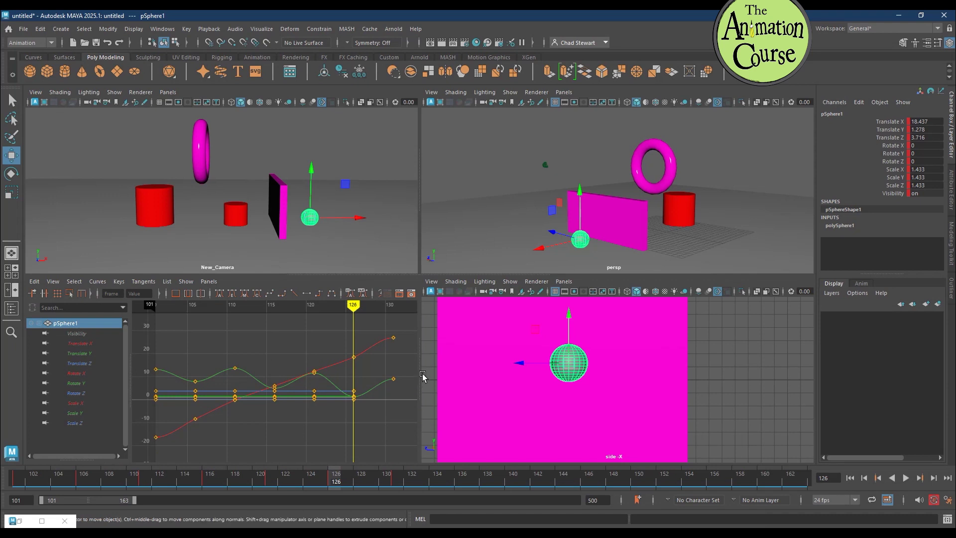
{"action": "left_click_drag", "start_coordinate": [421, 374], "coordinate": [658, 400]}
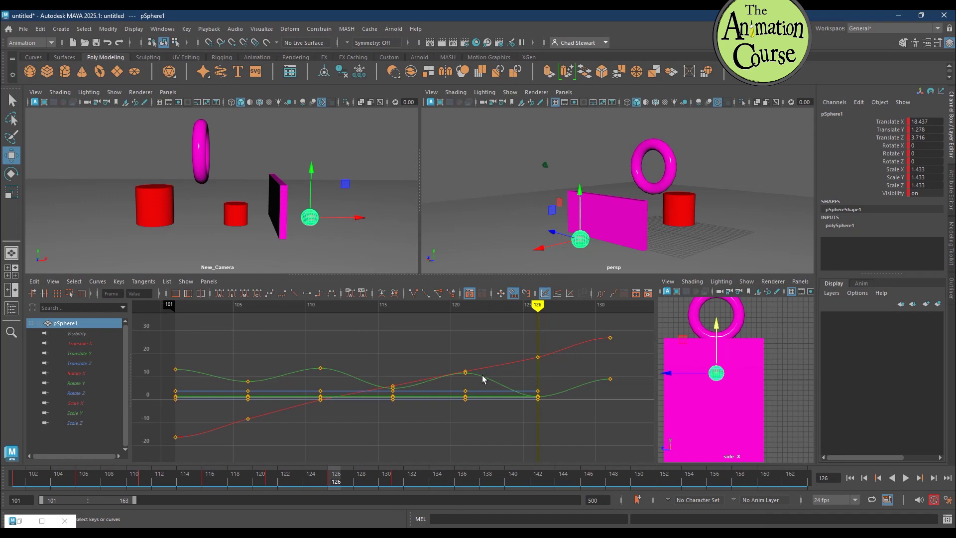
Step: Raise the sphere's Translate X key at frame 126 to about 20.61 in the Graph Editor
{"action": "left_click", "coordinate": [212, 429]}
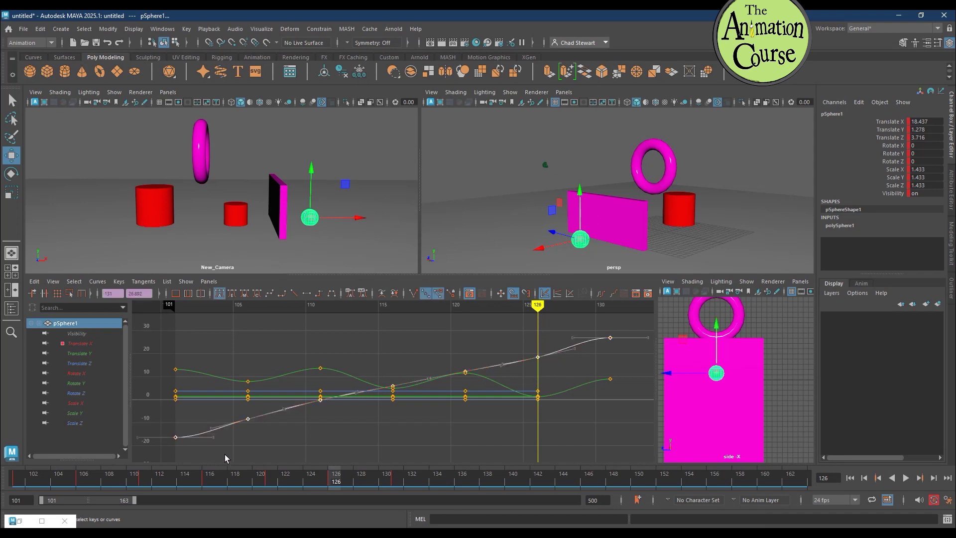
{"action": "left_click", "coordinate": [248, 419]}
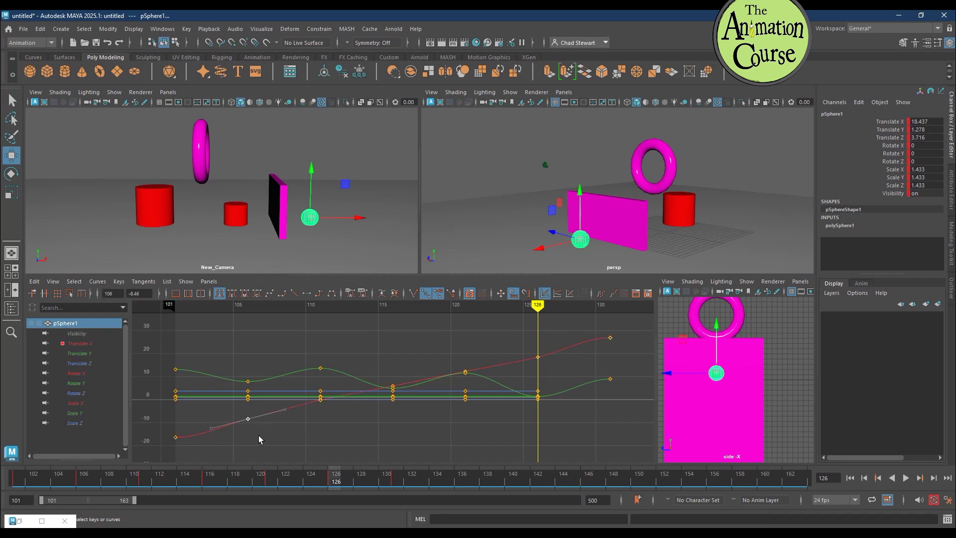
{"action": "left_click", "coordinate": [537, 357]}
{"action": "mouse_move", "coordinate": [539, 364]}
{"action": "middle_mouse_down", "text": "shift"}
{"action": "mouse_move", "coordinate": [538, 340]}
{"action": "mouse_move", "coordinate": [546, 379]}
{"action": "middle_mouse_up", "text": "shift"}
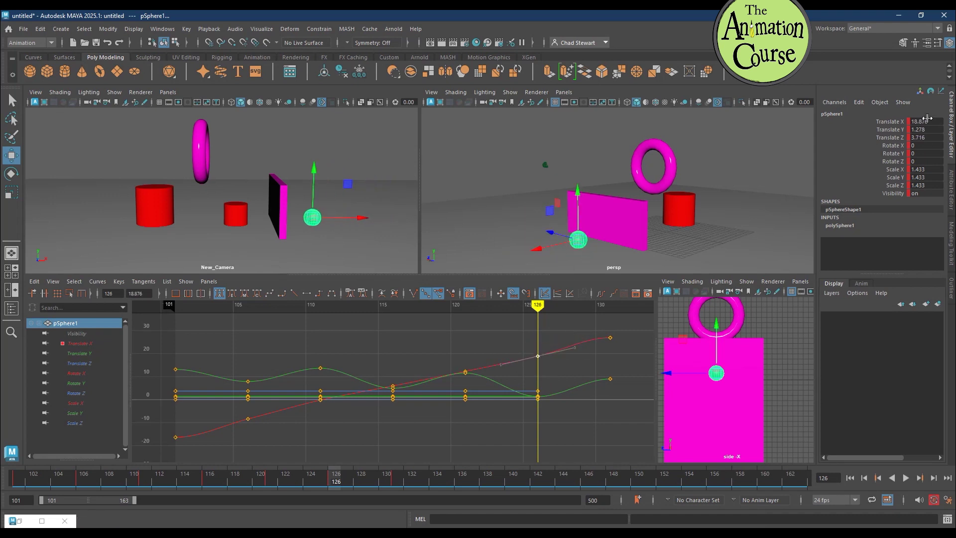
{"action": "mouse_move", "coordinate": [542, 377]}
{"action": "middle_mouse_down", "text": "shift"}
{"action": "mouse_move", "coordinate": [543, 357]}
{"action": "mouse_move", "coordinate": [543, 372]}
{"action": "middle_mouse_up", "text": "shift"}
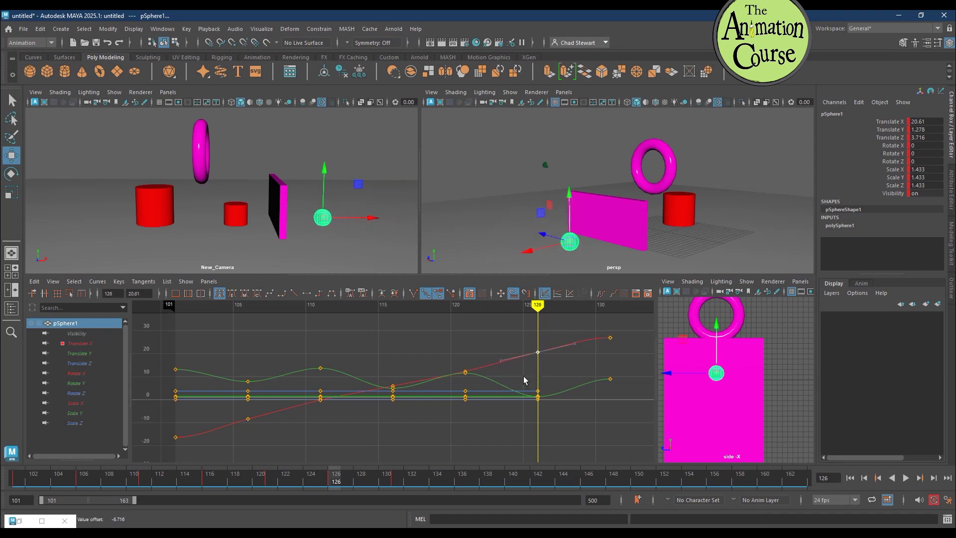
Step: Isolate the Translate X curve, raise its key at frame 121 to about 13.585, and play back the motion
{"action": "left_click", "coordinate": [93, 343]}
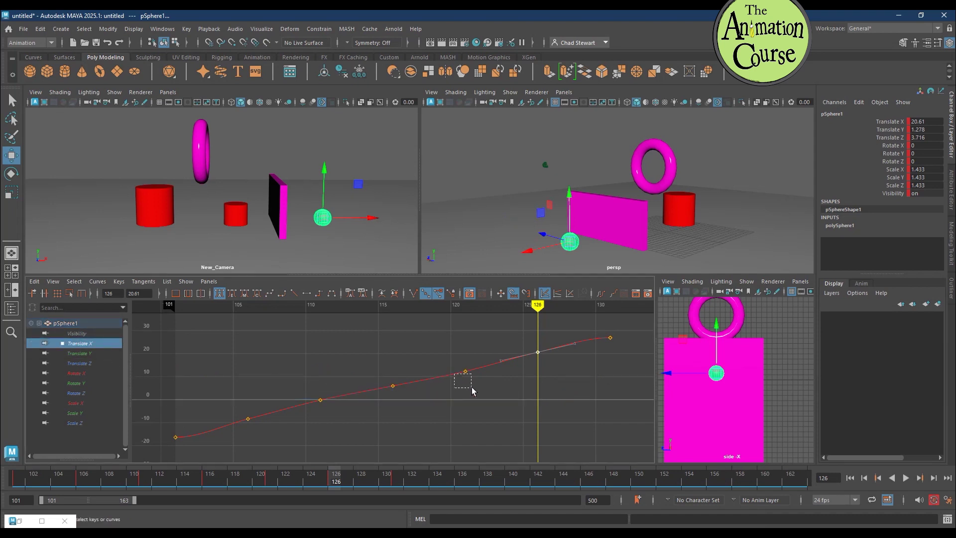
{"action": "left_click_drag", "start_coordinate": [472, 390], "coordinate": [472, 391]}
{"action": "left_click_drag", "start_coordinate": [459, 356], "coordinate": [479, 399]}
{"action": "mouse_move", "coordinate": [470, 382]}
{"action": "middle_mouse_down", "text": "shift"}
{"action": "mouse_move", "coordinate": [467, 373]}
{"action": "mouse_move", "coordinate": [471, 381]}
{"action": "middle_mouse_up", "text": "shift"}
{"action": "key", "text": "alt+v"}
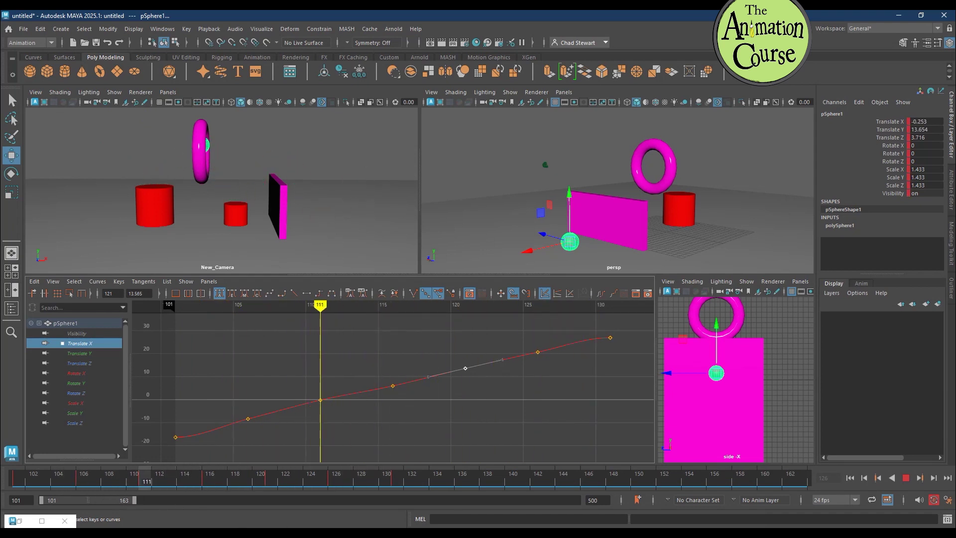
{"action": "key", "text": "Escape"}
Step: Tilt the tangent of the Translate X key at frame 101 upward to remove the flat start of the curve
{"action": "left_click", "coordinate": [176, 437]}
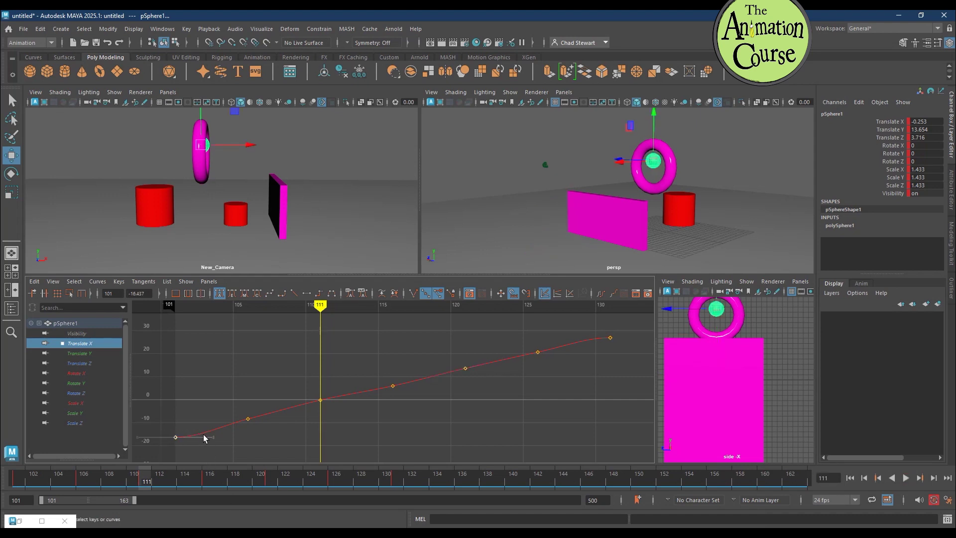
{"action": "left_click_drag", "start_coordinate": [219, 455], "coordinate": [220, 456]}
{"action": "middle_click_drag", "start_coordinate": [221, 451], "coordinate": [221, 437]}
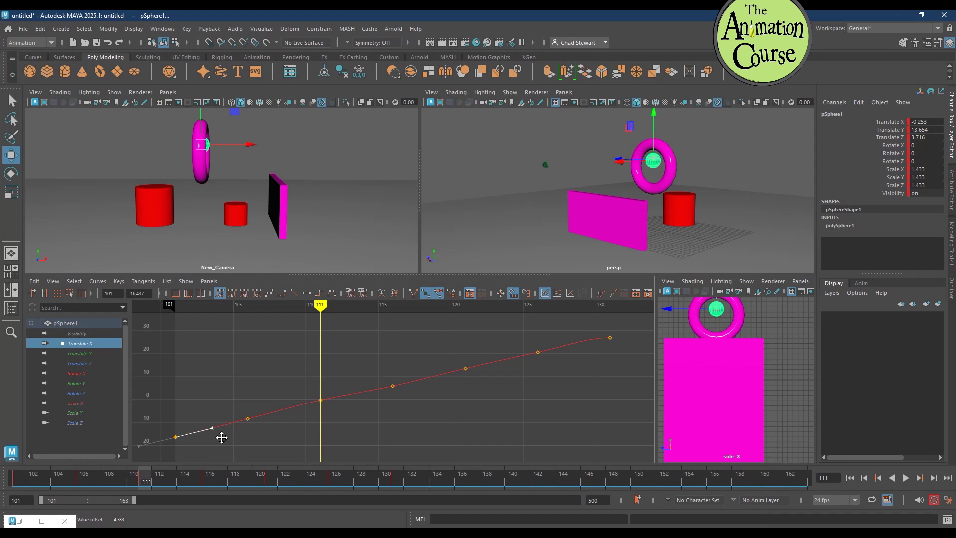
Step: Lower the Translate X key at frame 111 to about -0.686 and tilt the incoming tangent of the last key to straighten the curve
{"action": "left_click_drag", "start_coordinate": [310, 391], "coordinate": [327, 413]}
{"action": "middle_click_drag", "start_coordinate": [324, 408], "coordinate": [322, 409]}
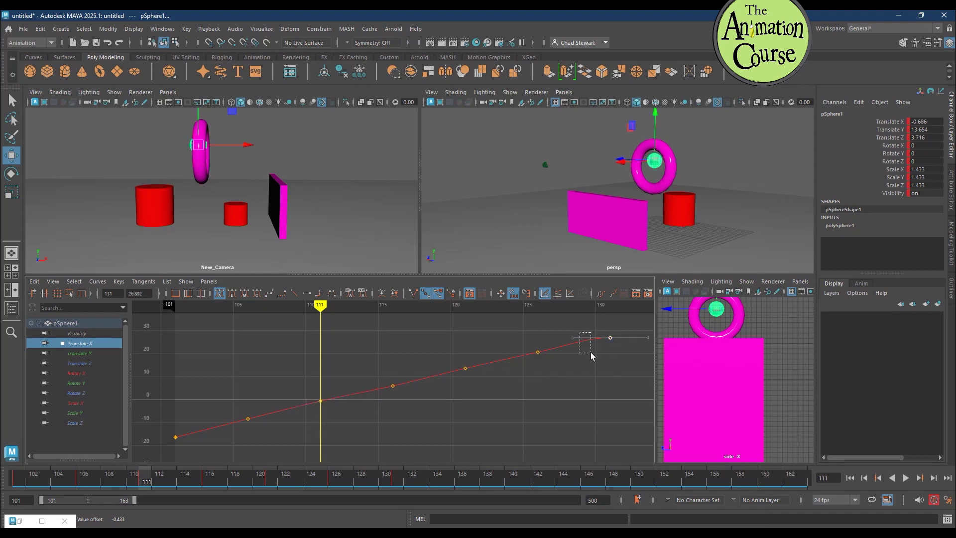
{"action": "middle_click_drag", "start_coordinate": [581, 345], "coordinate": [579, 351]}
Step: Raise the Translate X key at frame 116 to about 6.591 and scrub the timeline to review the motion
{"action": "left_click_drag", "start_coordinate": [404, 405], "coordinate": [414, 410]}
{"action": "middle_click_drag", "start_coordinate": [413, 410], "coordinate": [406, 407]}
{"action": "left_click_drag", "start_coordinate": [547, 364], "coordinate": [546, 363]}
{"action": "left_click_drag", "start_coordinate": [35, 476], "coordinate": [209, 525]}
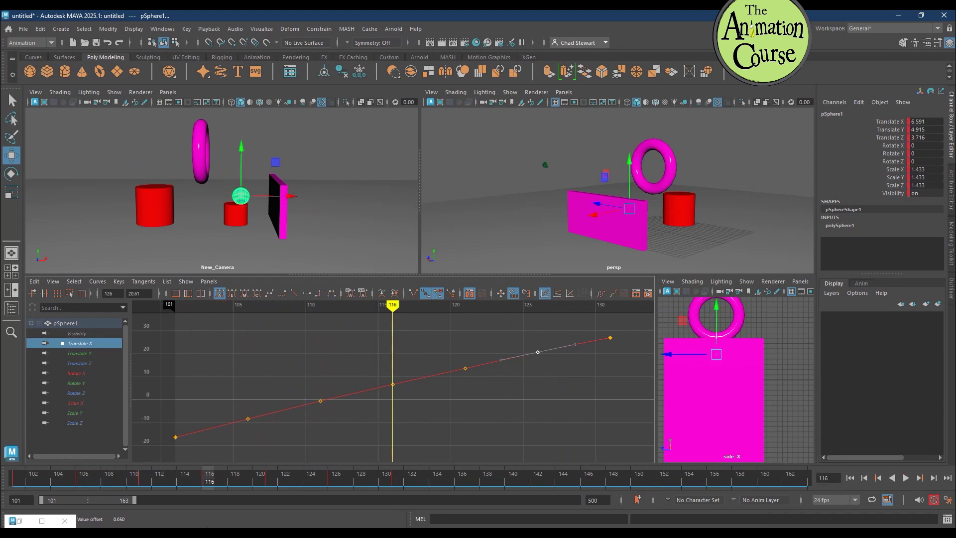
Step: Isolate the Translate Y curve, raise its key at frame 101 to about 15.119 and frame 111 slightly, and lower frame 131 to about 8.091
{"action": "left_click", "coordinate": [92, 352]}
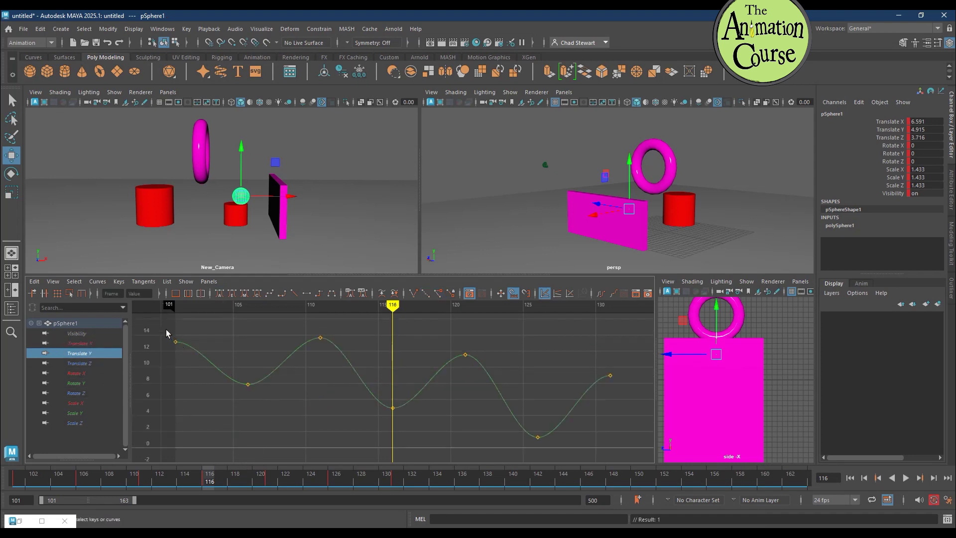
{"action": "left_click_drag", "start_coordinate": [166, 330], "coordinate": [184, 360]}
{"action": "middle_click_drag", "start_coordinate": [184, 365], "coordinate": [183, 350], "text": "shift"}
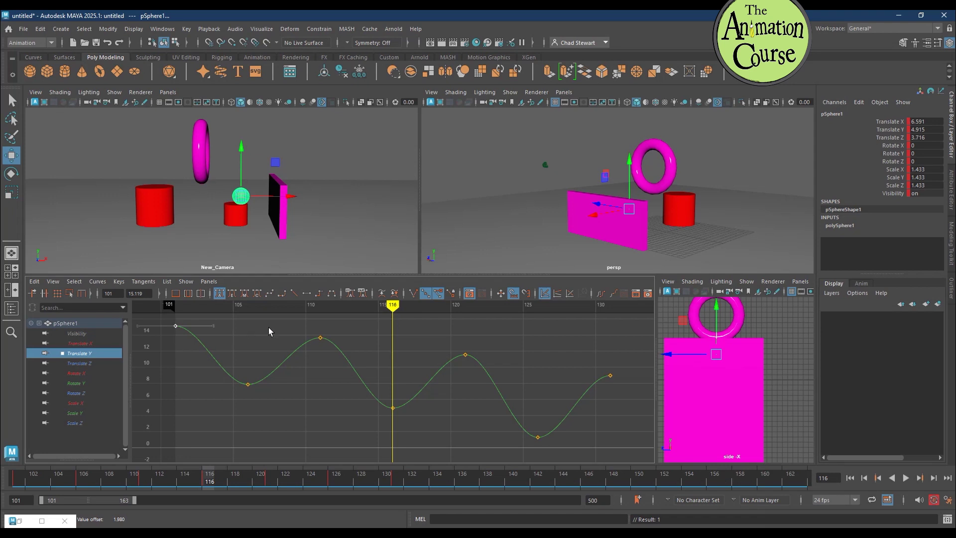
{"action": "left_click_drag", "start_coordinate": [325, 359], "coordinate": [328, 363]}
{"action": "middle_click_drag", "start_coordinate": [327, 363], "coordinate": [327, 356], "text": "shift"}
{"action": "left_click_drag", "start_coordinate": [614, 378], "coordinate": [613, 381]}
{"action": "middle_click_drag", "start_coordinate": [608, 397], "coordinate": [610, 404], "text": "shift"}
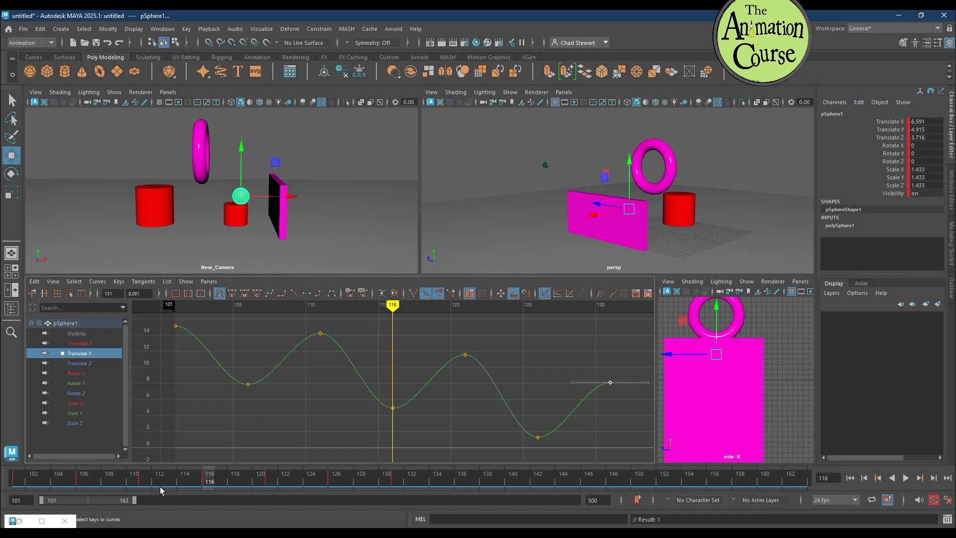
Step: Go to frame 106 and set the Translate Y key there to linear tangents
{"action": "left_click_drag", "start_coordinate": [103, 486], "coordinate": [82, 485]}
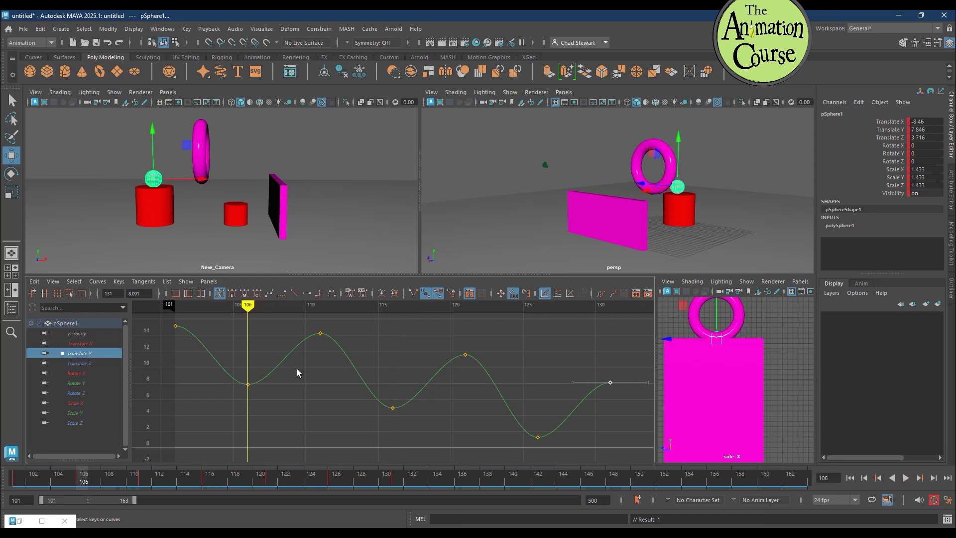
{"action": "left_click_drag", "start_coordinate": [264, 423], "coordinate": [264, 424]}
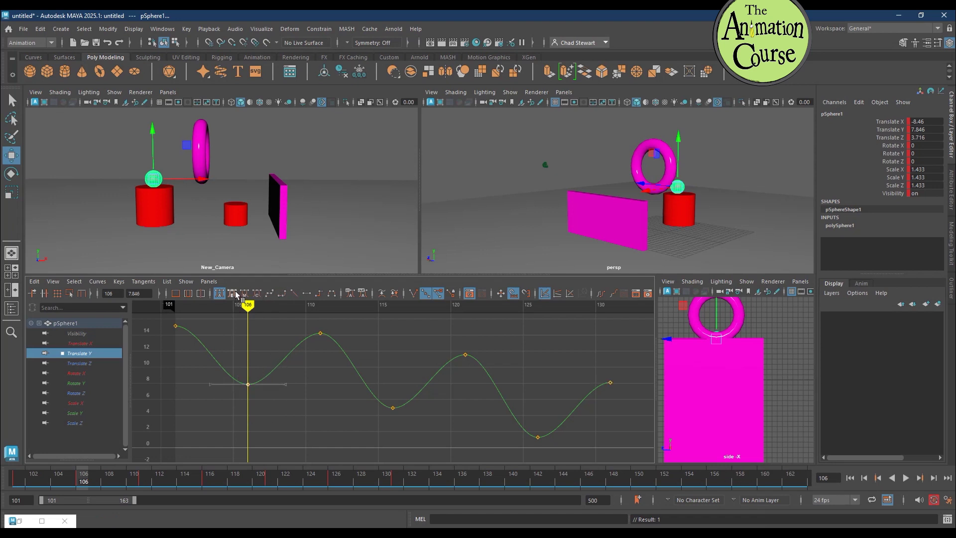
{"action": "left_click", "coordinate": [294, 293]}
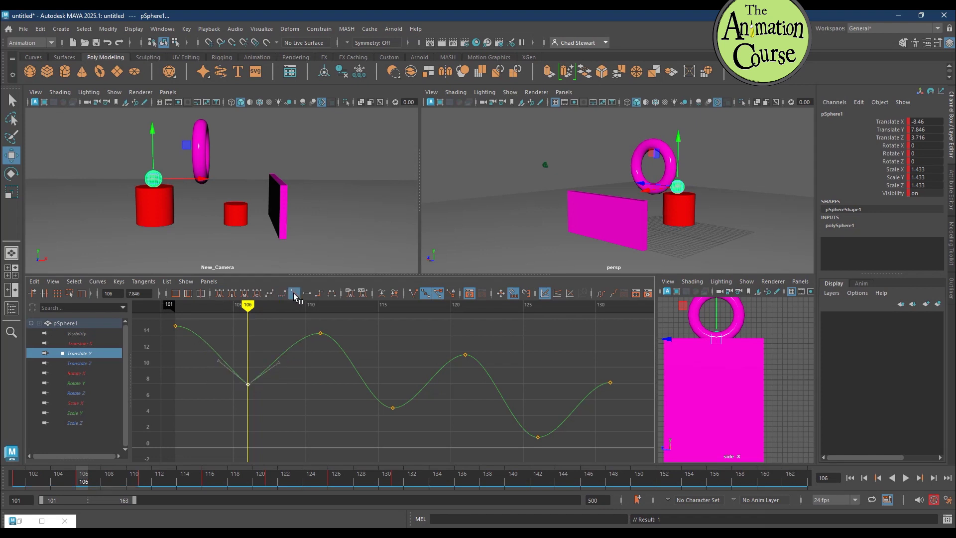
Step: Try flat, stepped and plateau tangents on the Translate Y key at frame 106 and return it to linear
{"action": "left_click", "coordinate": [307, 294]}
{"action": "left_click", "coordinate": [319, 293]}
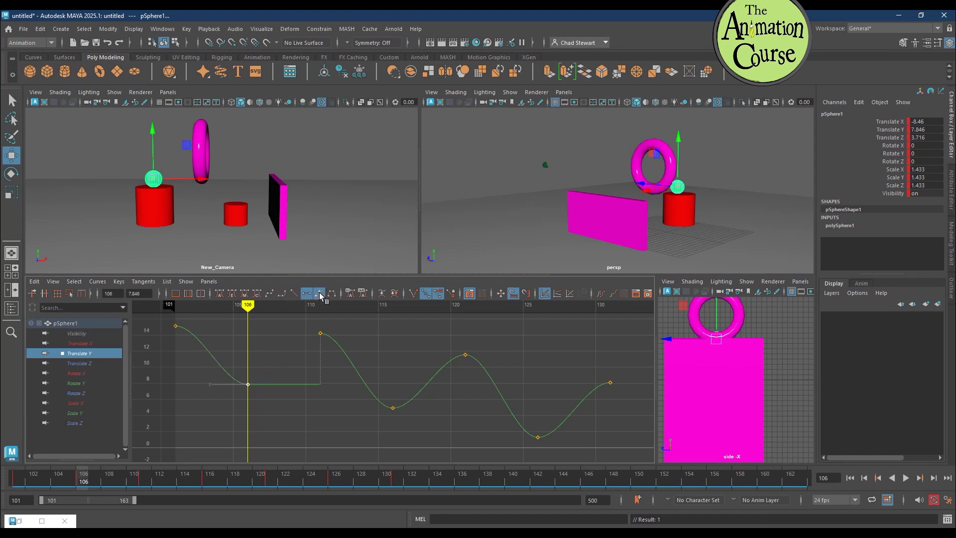
{"action": "left_click", "coordinate": [332, 293]}
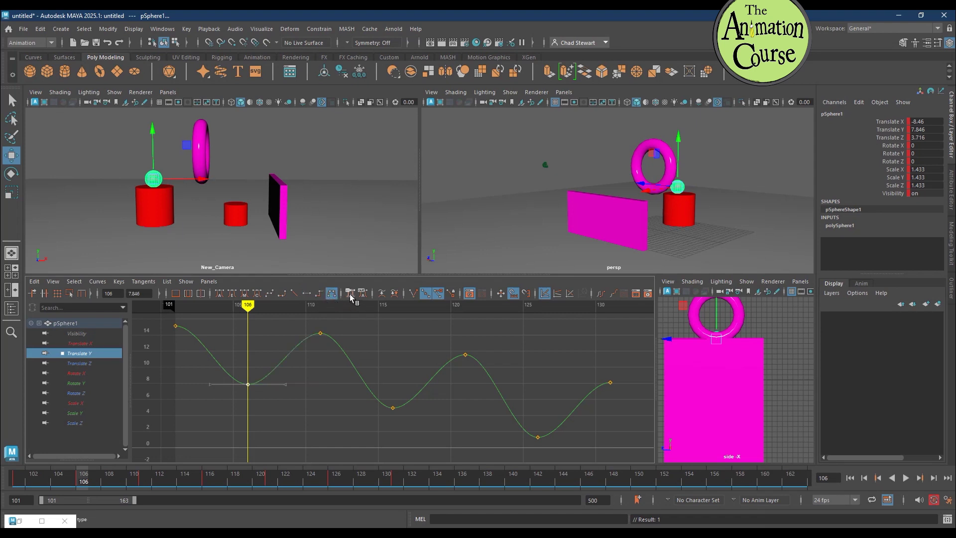
{"action": "left_click", "coordinate": [294, 293]}
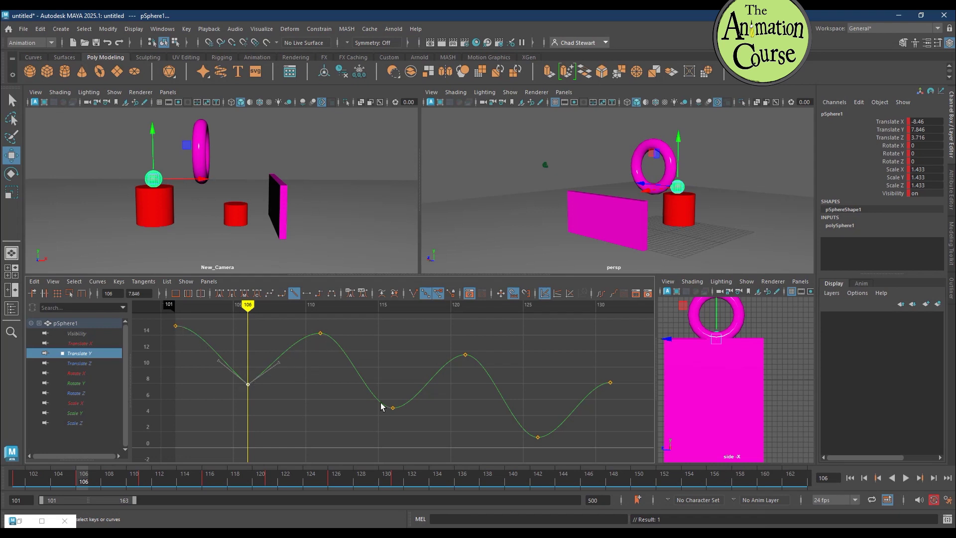
Step: Set the Translate Y keys at frames 116 and 126 to linear tangents and try tilting the frame 116 key's outgoing tangent
{"action": "left_click_drag", "start_coordinate": [482, 442], "coordinate": [555, 452]}
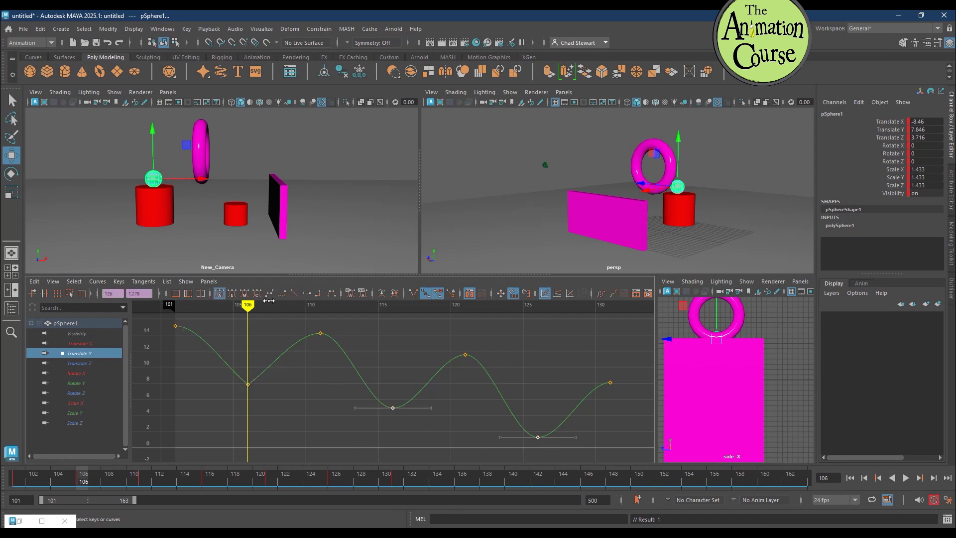
{"action": "left_click", "coordinate": [294, 295]}
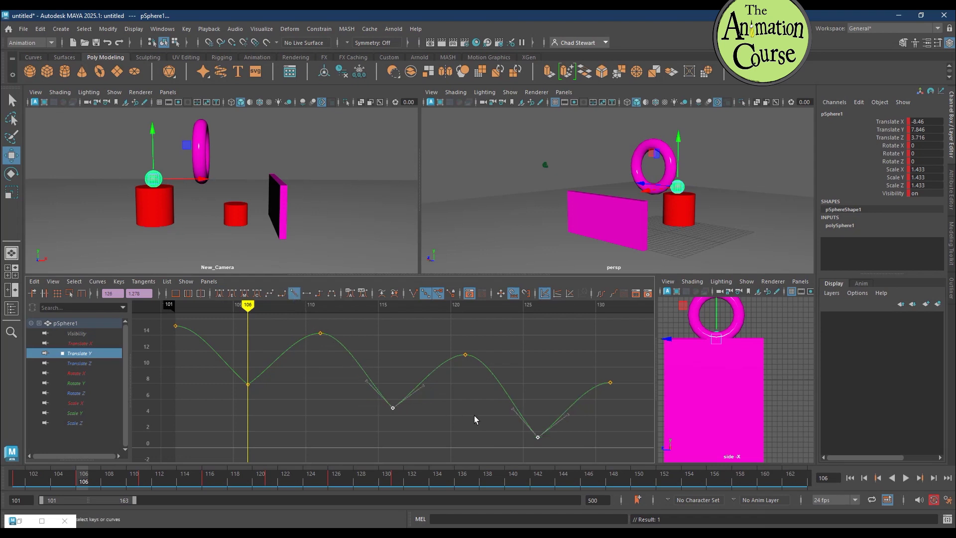
{"action": "left_click_drag", "start_coordinate": [449, 411], "coordinate": [447, 411]}
{"action": "mouse_move", "coordinate": [443, 406]}
{"action": "middle_mouse_down"}
{"action": "mouse_move", "coordinate": [438, 399]}
{"action": "mouse_move", "coordinate": [457, 433]}
{"action": "mouse_move", "coordinate": [420, 386]}
{"action": "mouse_move", "coordinate": [444, 412]}
{"action": "mouse_move", "coordinate": [443, 435]}
{"action": "mouse_move", "coordinate": [436, 419]}
{"action": "middle_mouse_up"}
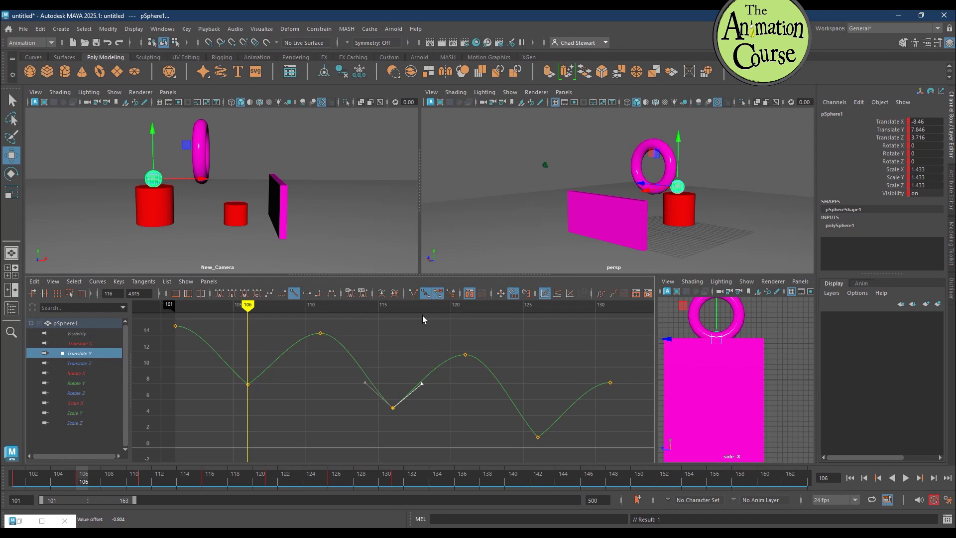
Step: Break the tangents of the Translate Y contact keys at frames 106, 116 and 126, and steepen both tangents at frame 106
{"action": "left_click_drag", "start_coordinate": [226, 374], "coordinate": [569, 462]}
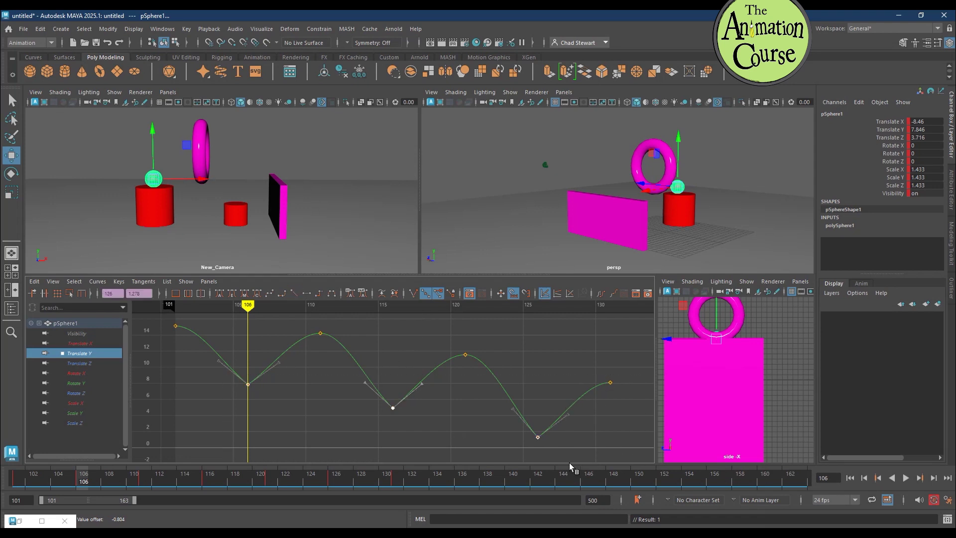
{"action": "left_click", "coordinate": [412, 294]}
{"action": "left_click_drag", "start_coordinate": [292, 389], "coordinate": [294, 389]}
{"action": "middle_click_drag", "start_coordinate": [295, 389], "coordinate": [251, 368]}
{"action": "left_click_drag", "start_coordinate": [240, 401], "coordinate": [238, 400]}
{"action": "middle_click_drag", "start_coordinate": [226, 399], "coordinate": [232, 390]}
Step: Steepen the incoming and outgoing tangents of the Translate Y key at frame 116 to sharpen the second bounce
{"action": "left_click", "coordinate": [393, 408]}
{"action": "left_click_drag", "start_coordinate": [357, 371], "coordinate": [370, 404]}
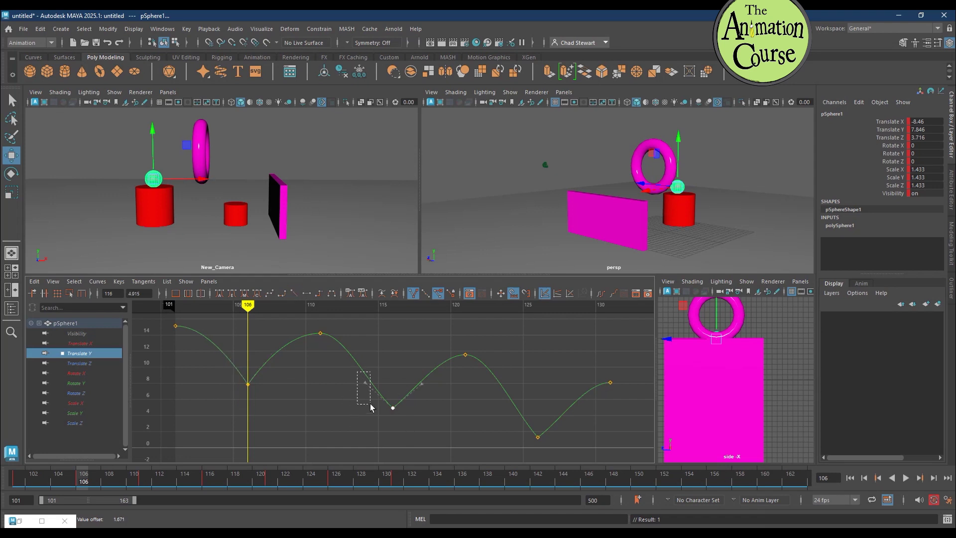
{"action": "middle_click_drag", "start_coordinate": [373, 406], "coordinate": [378, 386]}
{"action": "left_click_drag", "start_coordinate": [411, 377], "coordinate": [448, 409]}
{"action": "middle_click_drag", "start_coordinate": [440, 406], "coordinate": [435, 400]}
Step: Steepen the incoming and outgoing tangents of the Translate Y key at frame 126 to sharpen the last bounce
{"action": "left_click", "coordinate": [536, 436]}
{"action": "middle_click_drag", "start_coordinate": [523, 433], "coordinate": [528, 416]}
{"action": "left_click_drag", "start_coordinate": [558, 406], "coordinate": [586, 435]}
{"action": "middle_click_drag", "start_coordinate": [588, 440], "coordinate": [576, 424]}
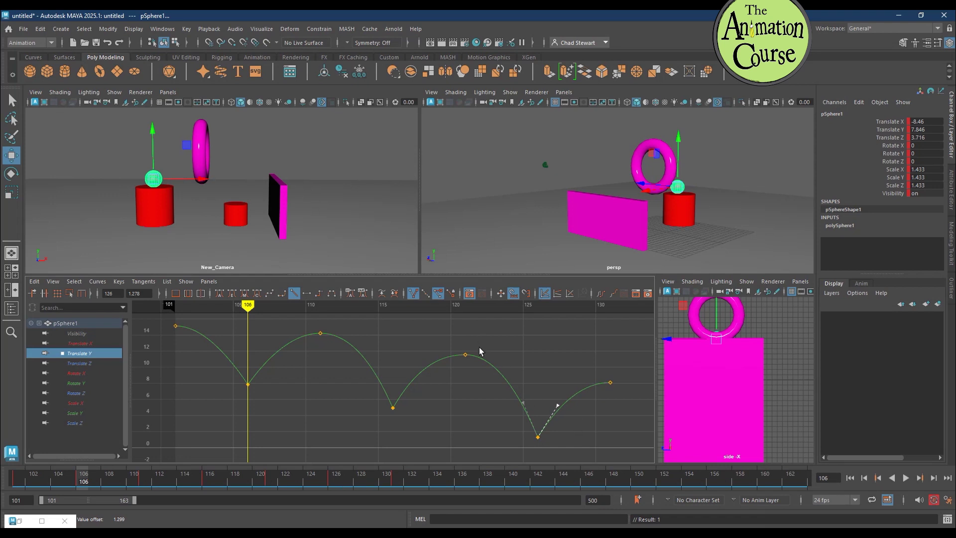
Step: Play the animation from frame 101 and shorten the playback range to end at frame 141
{"action": "left_click", "coordinate": [21, 481]}
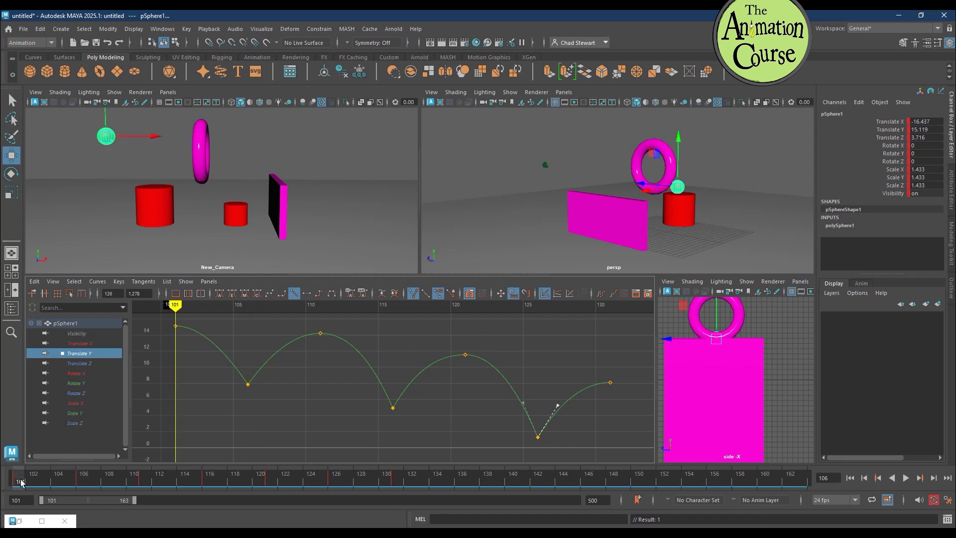
{"action": "left_click_drag", "start_coordinate": [21, 481], "coordinate": [14, 523]}
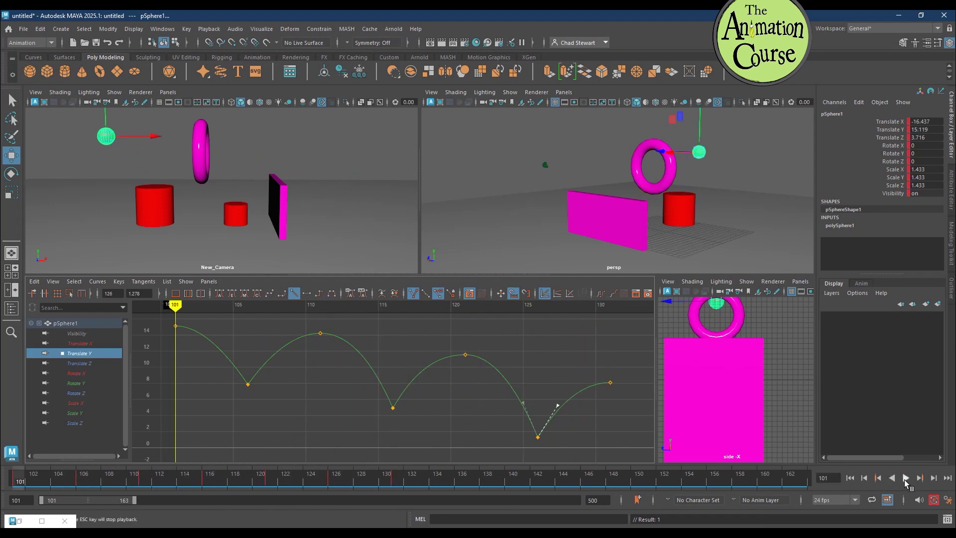
{"action": "left_click", "coordinate": [905, 479]}
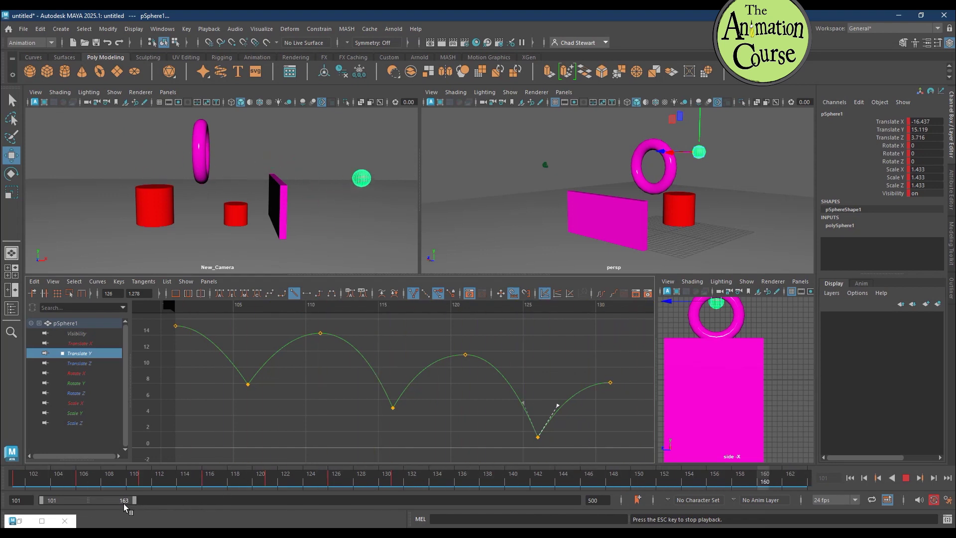
{"action": "left_click_drag", "start_coordinate": [130, 501], "coordinate": [102, 503]}
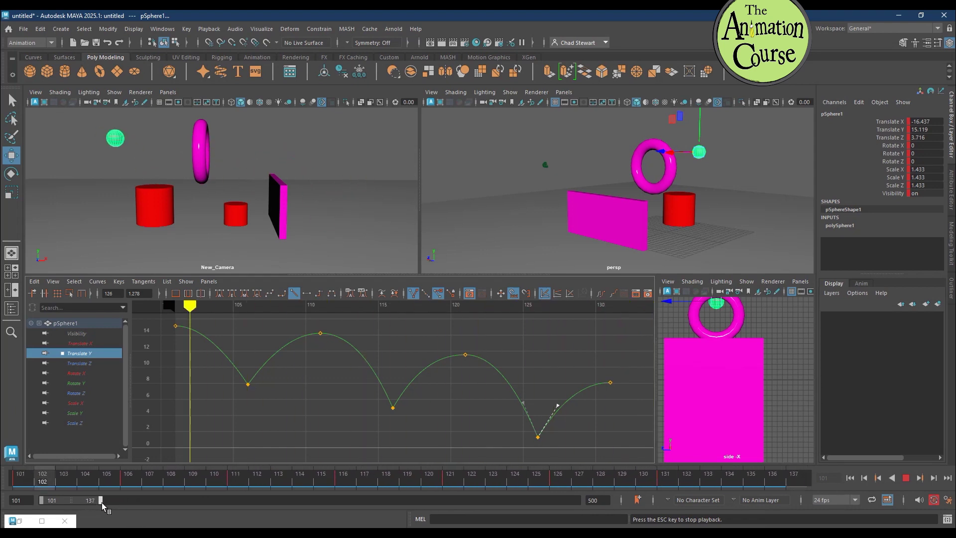
Step: Maximize the New_Camera view, deselect the sphere, and play back the bounce, stopping at frame 116
{"action": "key", "text": "space"}
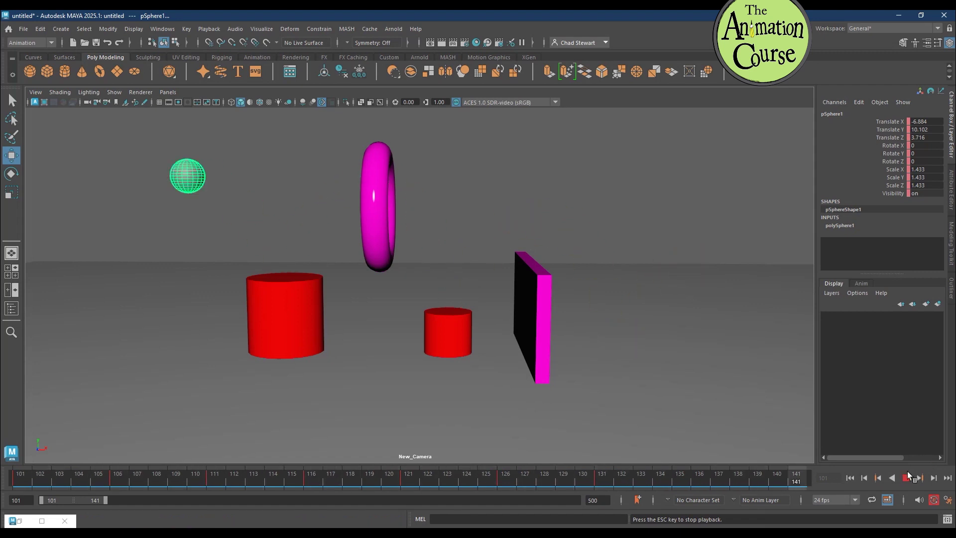
{"action": "key", "text": "Escape"}
{"action": "key", "text": "alt+v"}
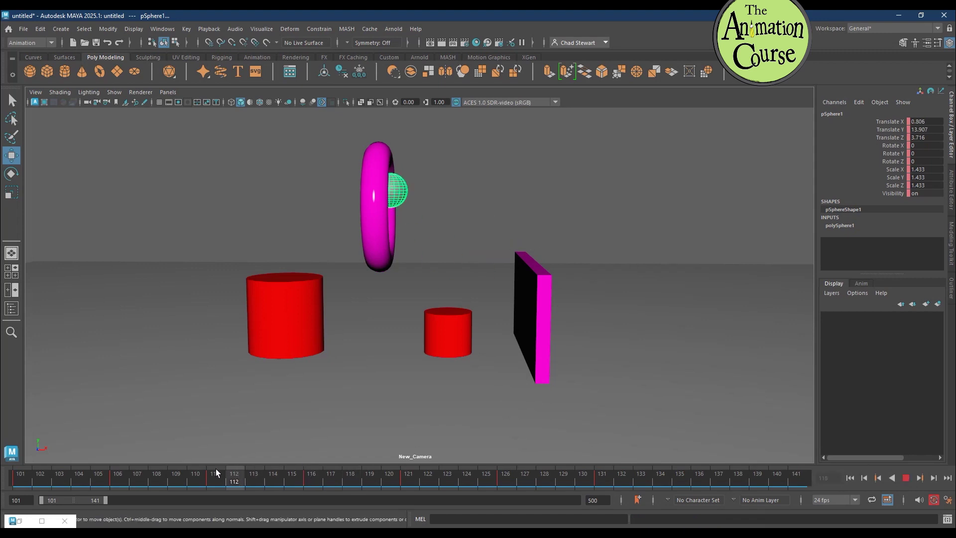
{"action": "key", "text": "Escape"}
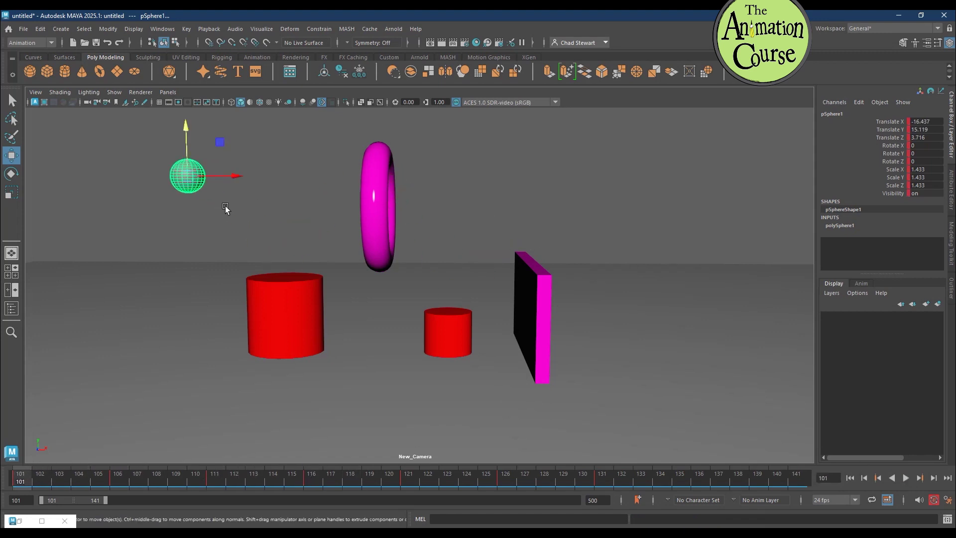
{"action": "left_click", "coordinate": [225, 208]}
{"action": "key", "text": "alt+v"}
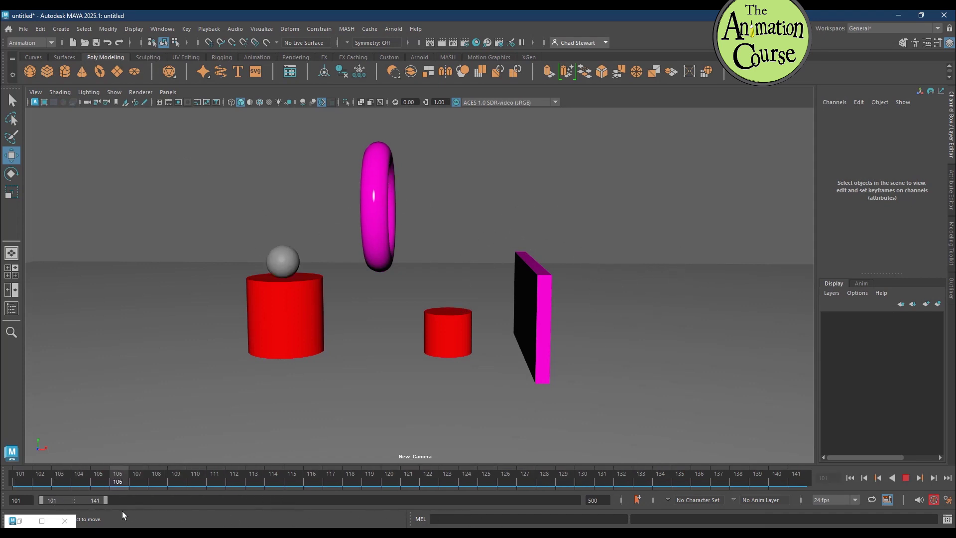
{"action": "key", "text": "alt+v"}
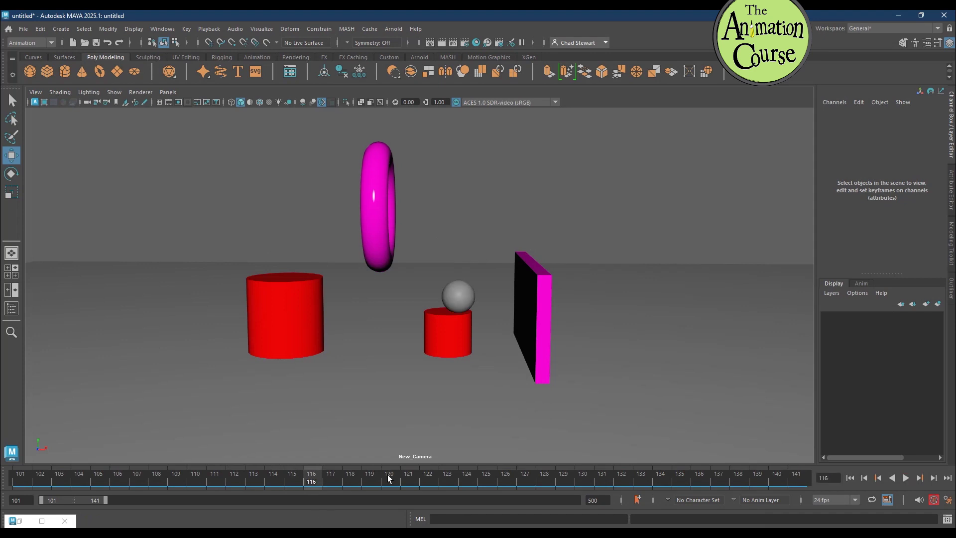
Step: Reselect the sphere, isolate its Translate X curve, and lower all its keys so that the frame 116 value is about 5.724
{"action": "left_click", "coordinate": [459, 298]}
{"action": "key", "text": "space"}
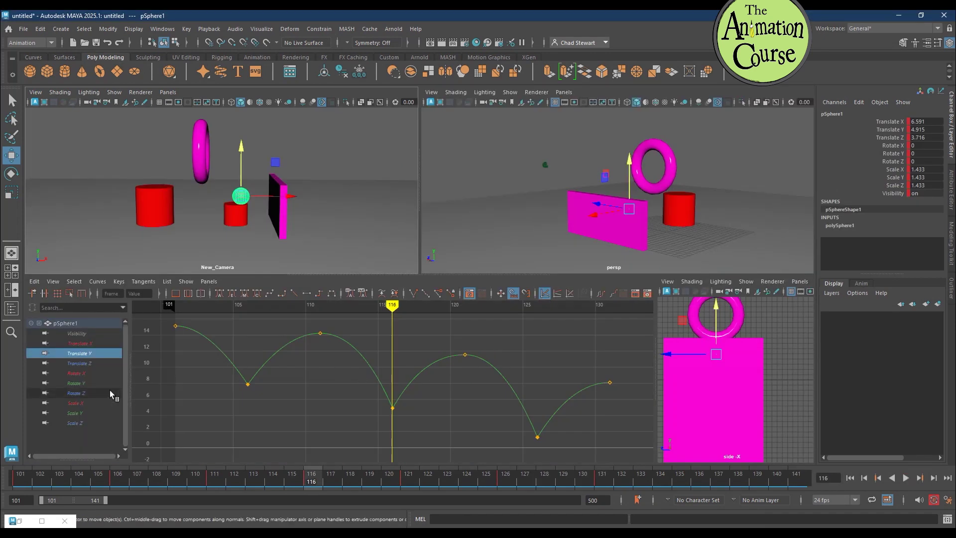
{"action": "left_click", "coordinate": [88, 365]}
{"action": "left_click", "coordinate": [89, 343]}
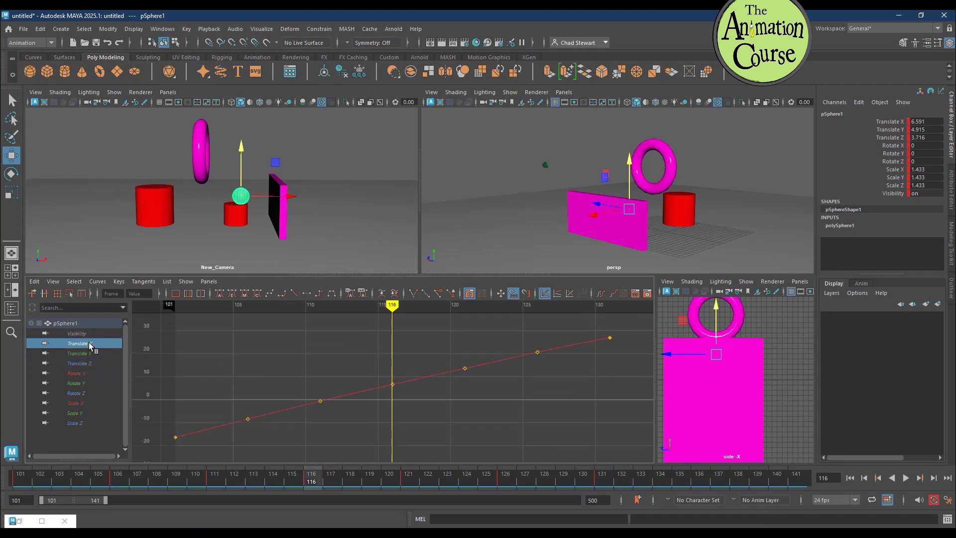
{"action": "left_click_drag", "start_coordinate": [408, 366], "coordinate": [436, 400]}
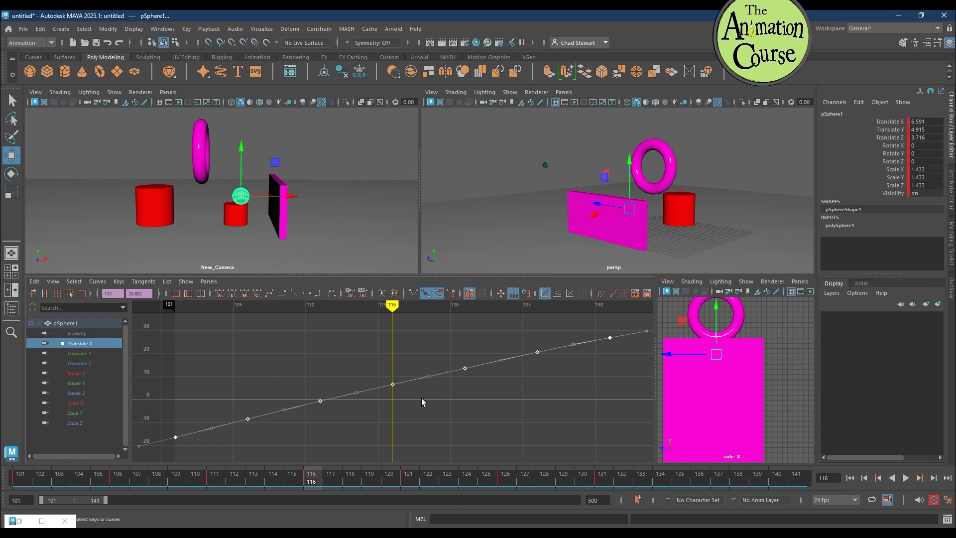
{"action": "middle_click_drag", "start_coordinate": [421, 399], "coordinate": [421, 400], "text": "shift"}
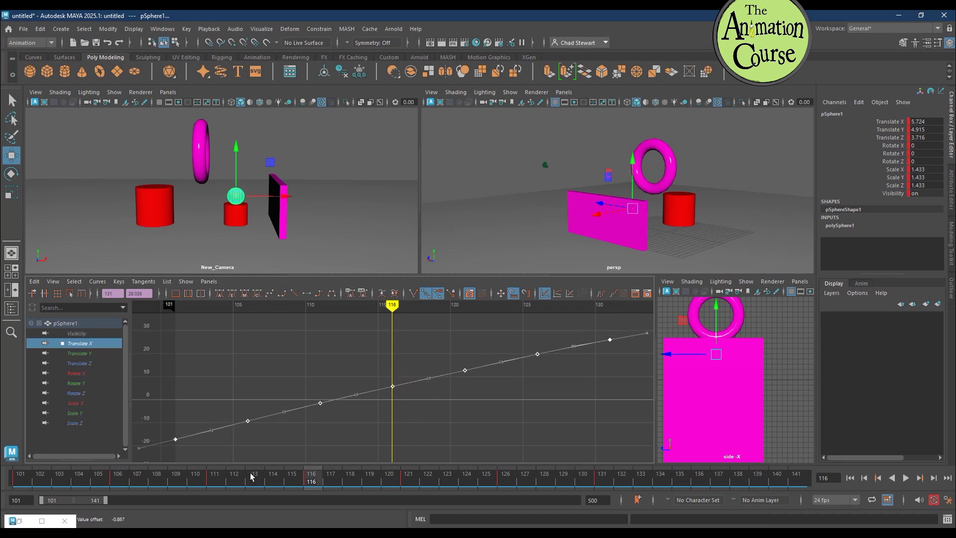
{"action": "middle_click_drag", "start_coordinate": [418, 413], "coordinate": [439, 472], "text": "shift"}
{"action": "mouse_move", "coordinate": [38, 483]}
{"action": "left_mouse_down"}
{"action": "mouse_move", "coordinate": [25, 483]}
{"action": "mouse_move", "coordinate": [717, 485]}
{"action": "mouse_move", "coordinate": [349, 486]}
{"action": "mouse_move", "coordinate": [84, 466]}
{"action": "mouse_move", "coordinate": [433, 465]}
{"action": "left_mouse_up"}
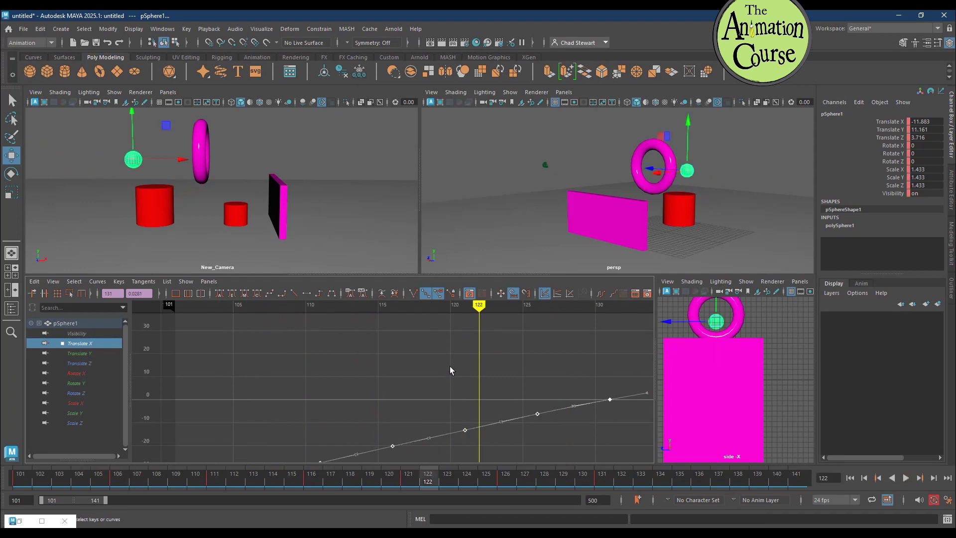
{"action": "key", "text": "ctrl+z"}
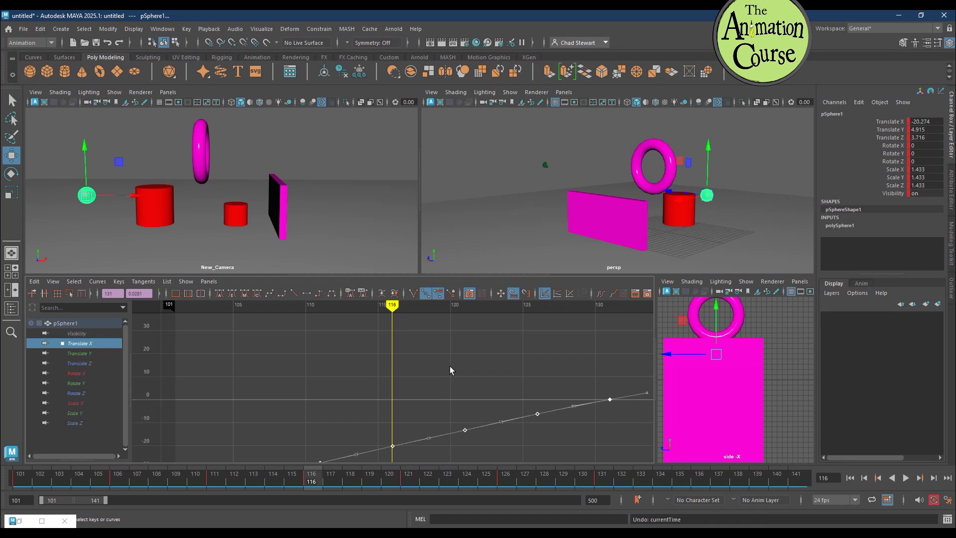
{"action": "key", "text": "ctrl+z"}
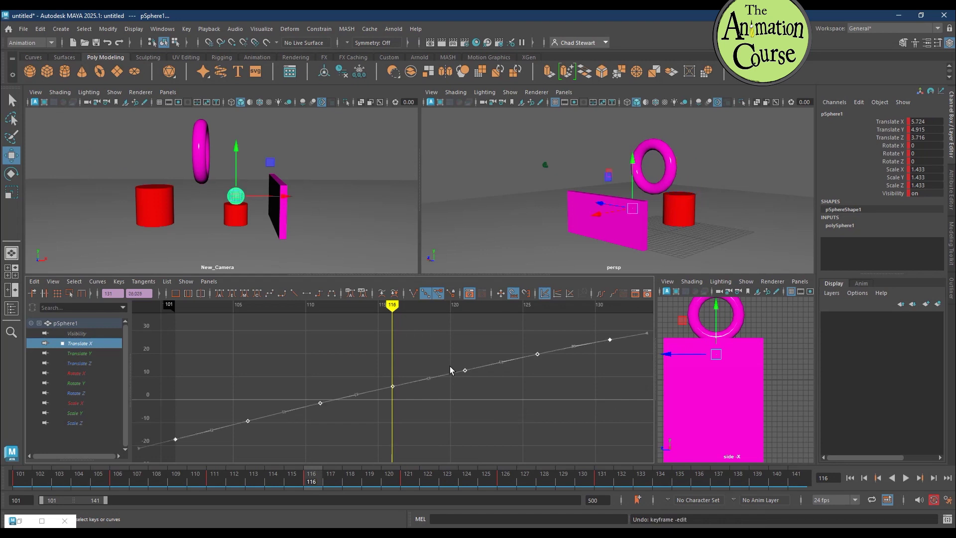
Step: Review the shifted bounce by playing it in the maximized New_Camera view with nothing selected, and stop at frame 111
{"action": "left_click", "coordinate": [364, 218]}
{"action": "key", "text": "space"}
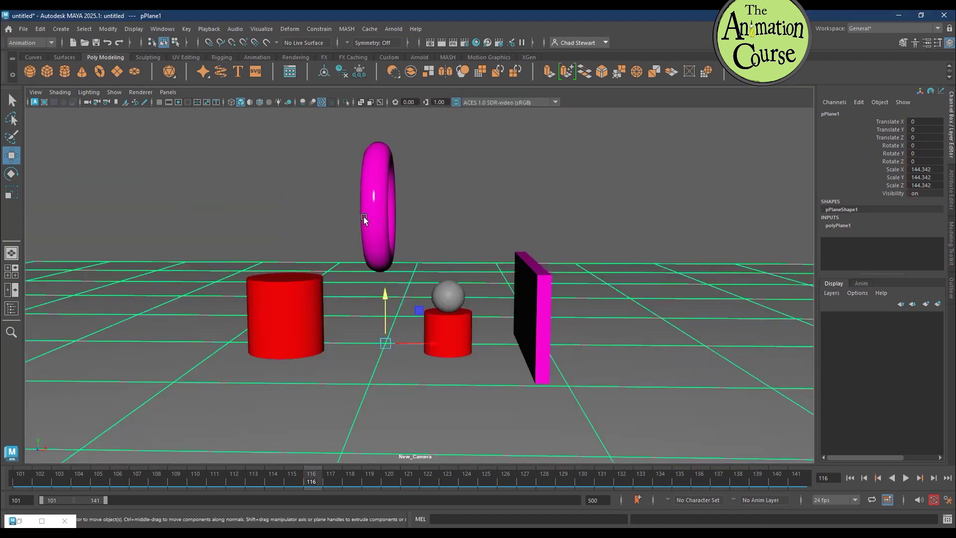
{"action": "left_click", "coordinate": [435, 200]}
{"action": "mouse_move", "coordinate": [554, 393]}
{"action": "left_mouse_down", "text": "alt"}
{"action": "mouse_move", "coordinate": [565, 365]}
{"action": "mouse_move", "coordinate": [553, 380]}
{"action": "left_mouse_up", "text": "alt"}
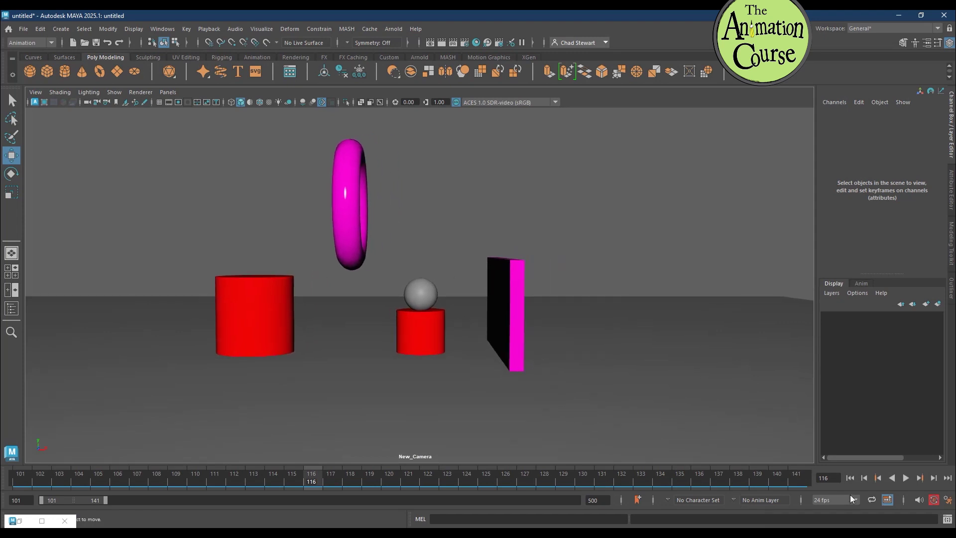
{"action": "left_click", "coordinate": [906, 478]}
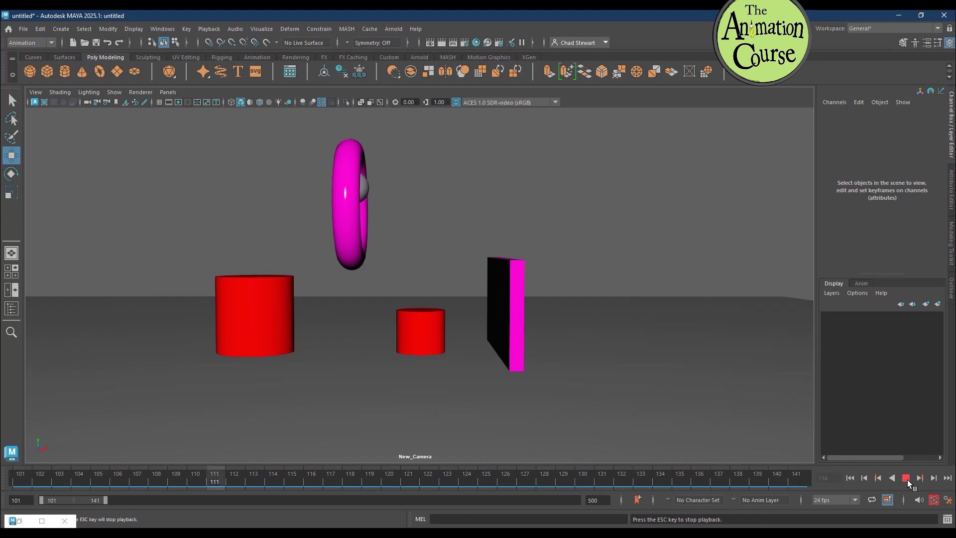
{"action": "left_click", "coordinate": [906, 478]}
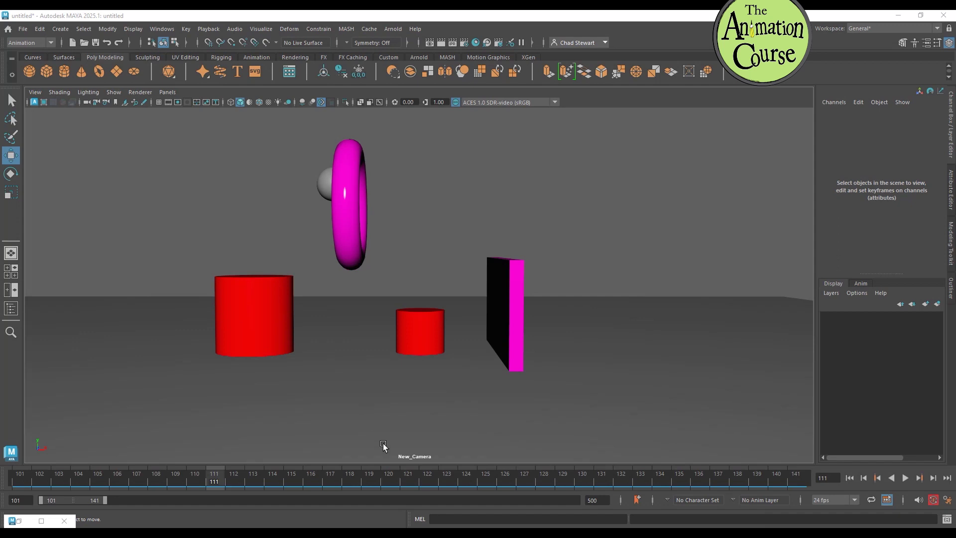
Step: Set the playback speed to Play every frame with the max playback speed set to Free, and save the preferences
{"action": "left_click", "coordinate": [947, 500]}
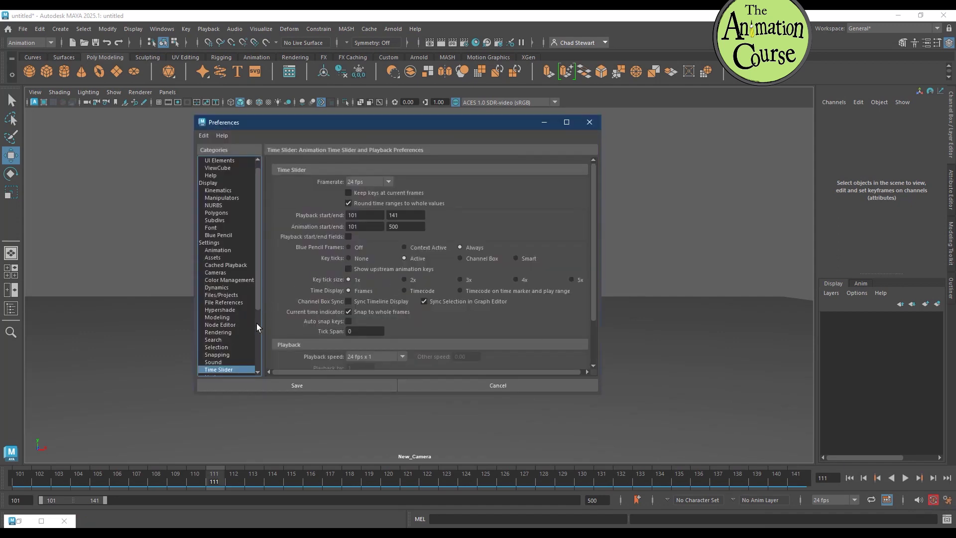
{"action": "scroll", "coordinate": [593, 273], "scroll_direction": "down", "scroll_amount": 3}
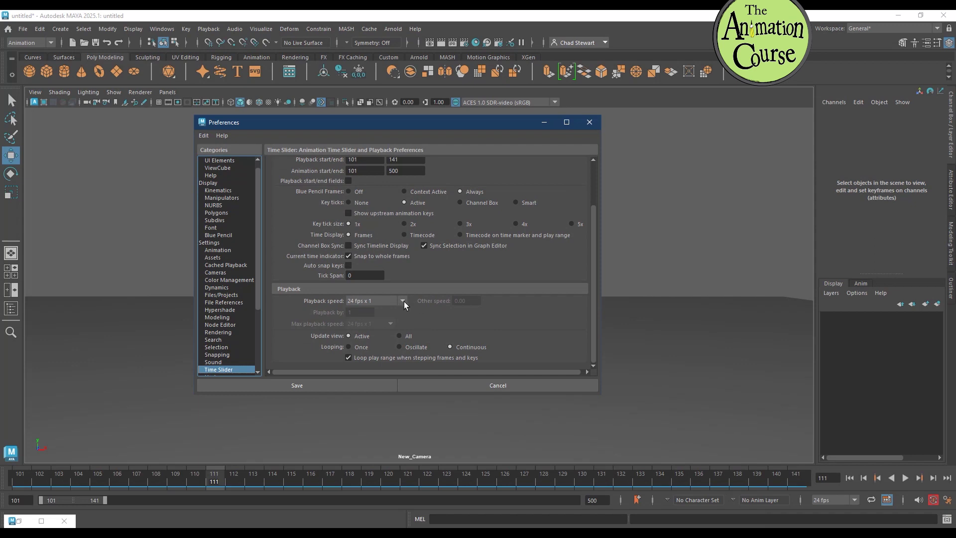
{"action": "scroll", "coordinate": [228, 252], "scroll_direction": "down", "scroll_amount": 3}
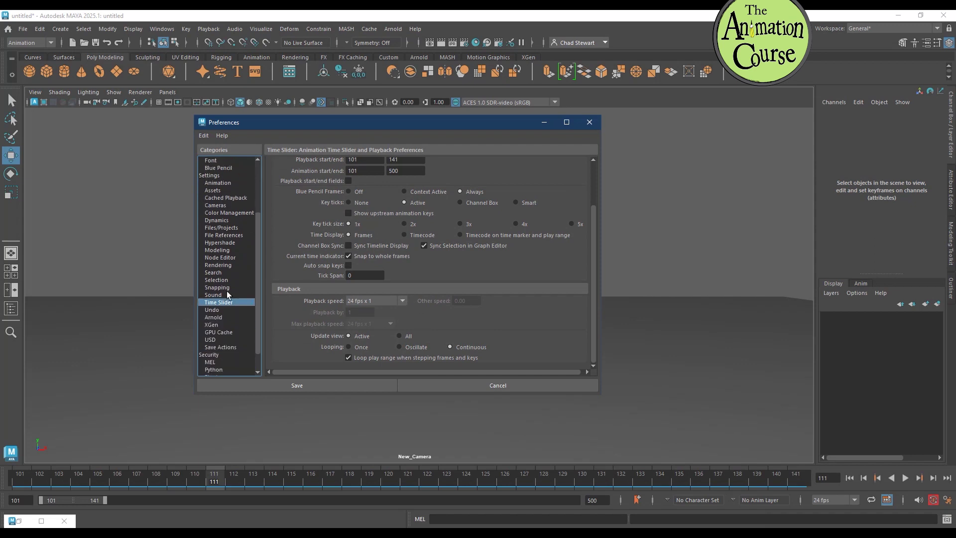
{"action": "left_click", "coordinate": [402, 302]}
{"action": "left_click", "coordinate": [394, 312]}
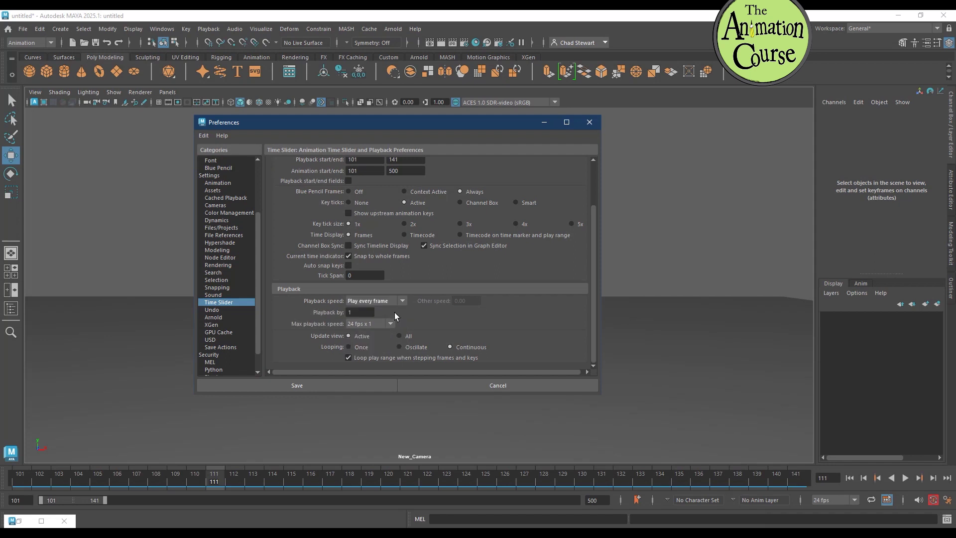
{"action": "left_click", "coordinate": [391, 324]}
{"action": "left_click", "coordinate": [371, 335]}
{"action": "left_click", "coordinate": [311, 386]}
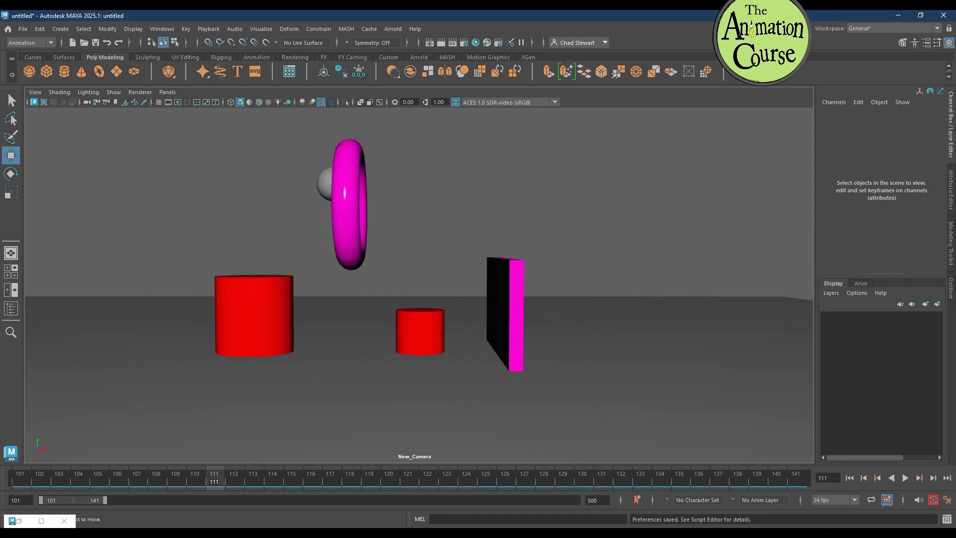
Step: Play the bounce at the uncapped speed, stop it, and move the current time to frame 141
{"action": "left_click", "coordinate": [903, 479]}
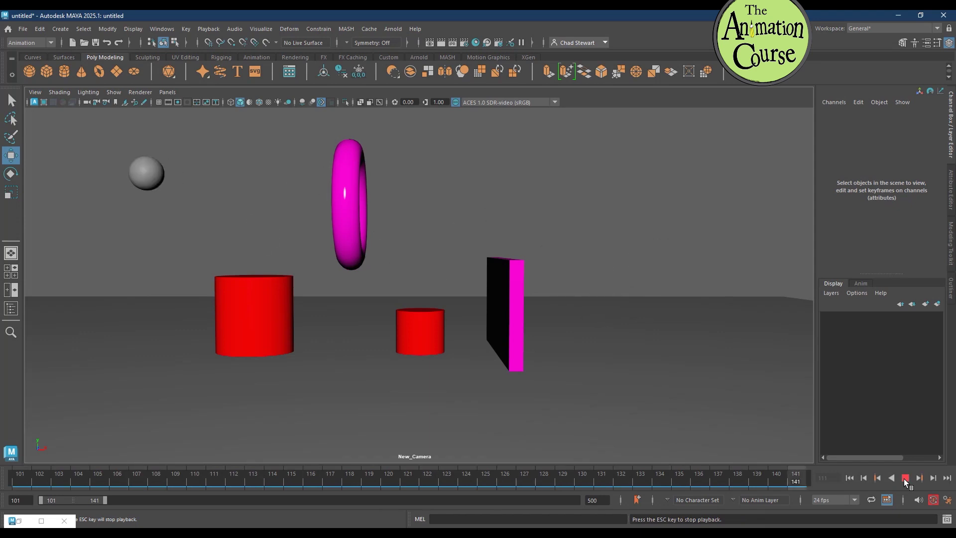
{"action": "left_click", "coordinate": [904, 479]}
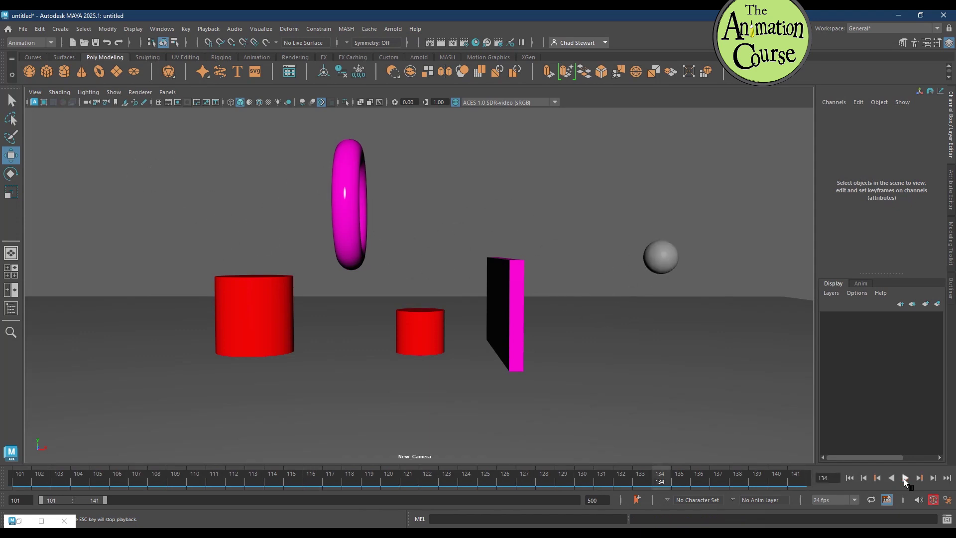
{"action": "left_click_drag", "start_coordinate": [645, 481], "coordinate": [798, 485]}
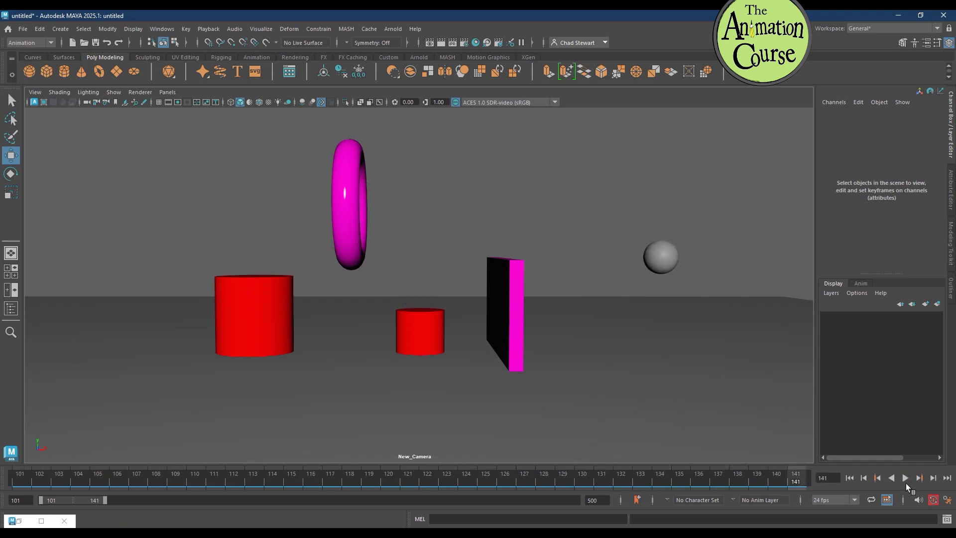
Step: Set both the playback speed and the max playback speed to 24 fps x 1, and save the preferences
{"action": "left_click", "coordinate": [947, 503]}
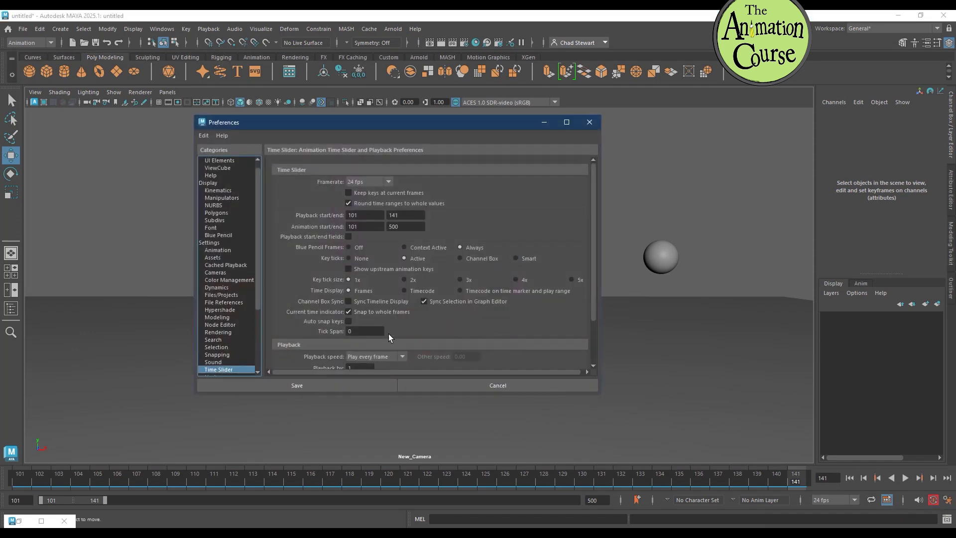
{"action": "left_click", "coordinate": [391, 354]}
{"action": "left_click", "coordinate": [391, 374]}
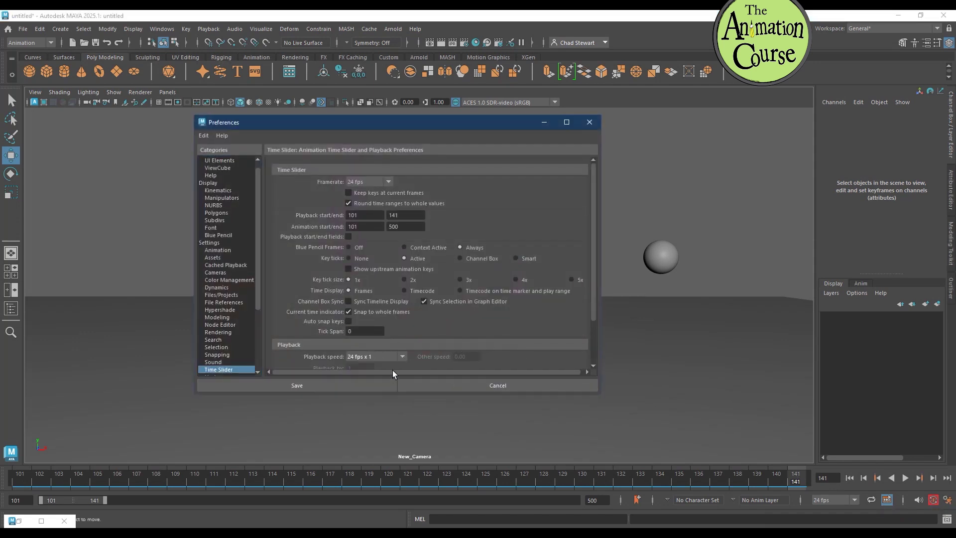
{"action": "scroll", "coordinate": [417, 334], "scroll_direction": "down", "scroll_amount": 2}
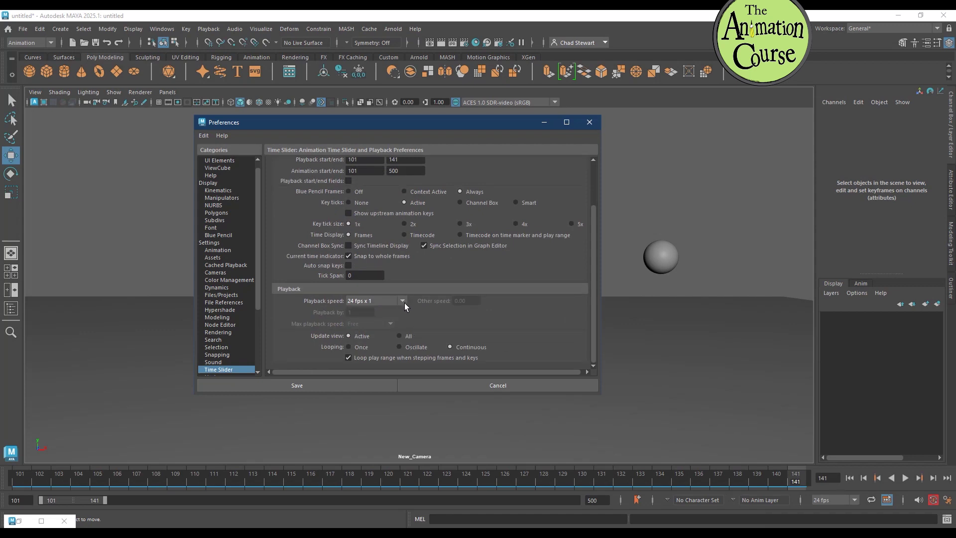
{"action": "left_click", "coordinate": [405, 303]}
{"action": "left_click", "coordinate": [398, 310]}
{"action": "left_click", "coordinate": [391, 323]}
{"action": "left_click", "coordinate": [381, 344]}
{"action": "left_click", "coordinate": [404, 302]}
{"action": "left_click", "coordinate": [397, 321]}
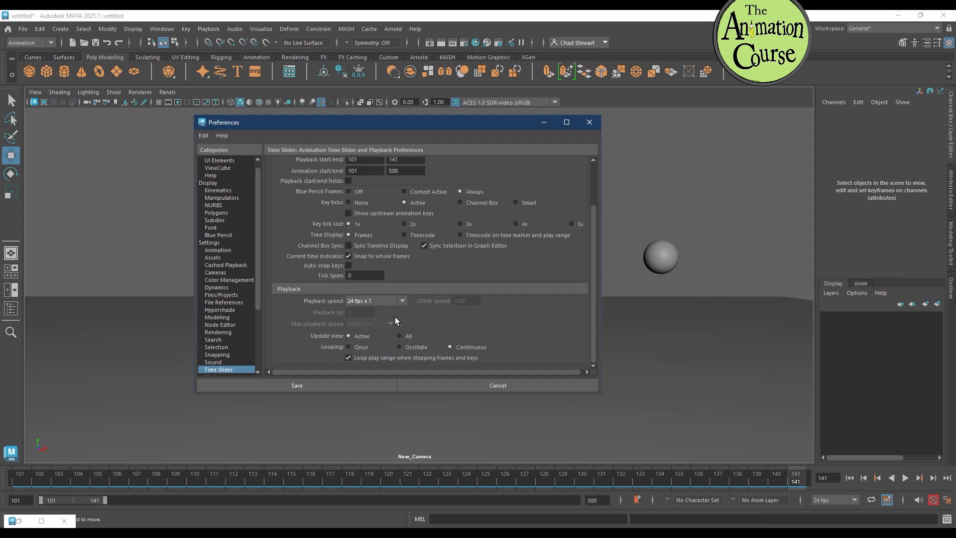
{"action": "left_click", "coordinate": [299, 386]}
Step: Play the bounce at 24 fps in the New_Camera view and stop at frame 141
{"action": "left_click", "coordinate": [904, 478]}
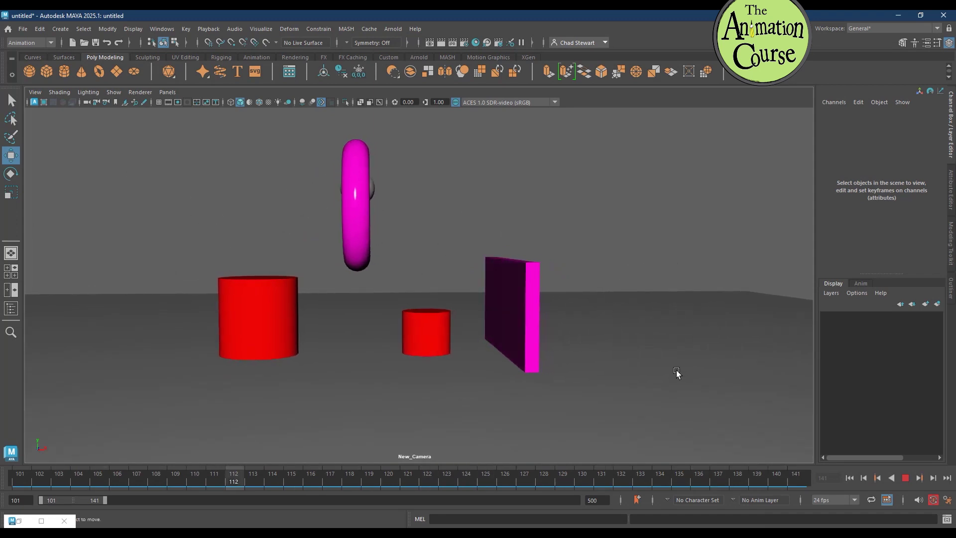
{"action": "left_click", "coordinate": [905, 479]}
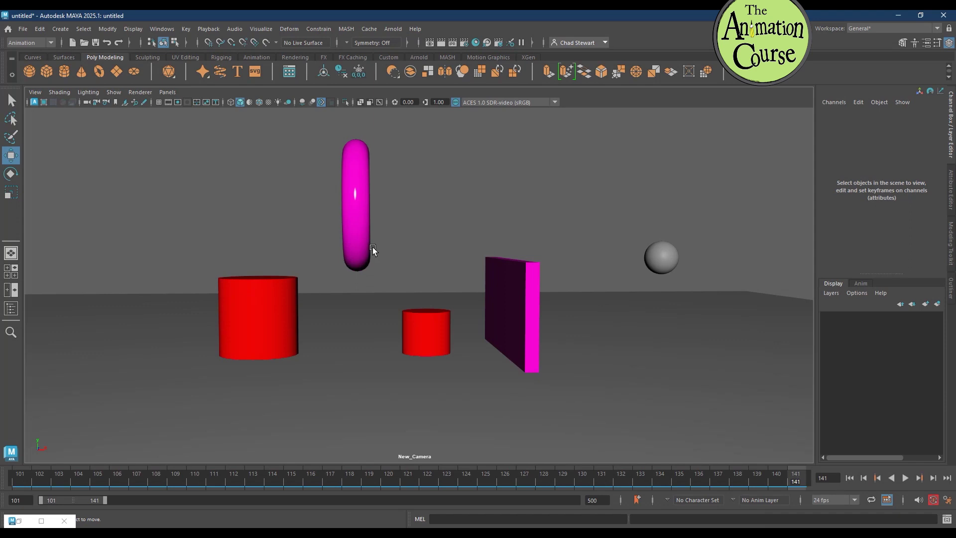
Step: Turn on smooth mesh preview for the torus, and select the sphere
{"action": "left_click_drag", "start_coordinate": [365, 254], "coordinate": [320, 252], "text": "alt"}
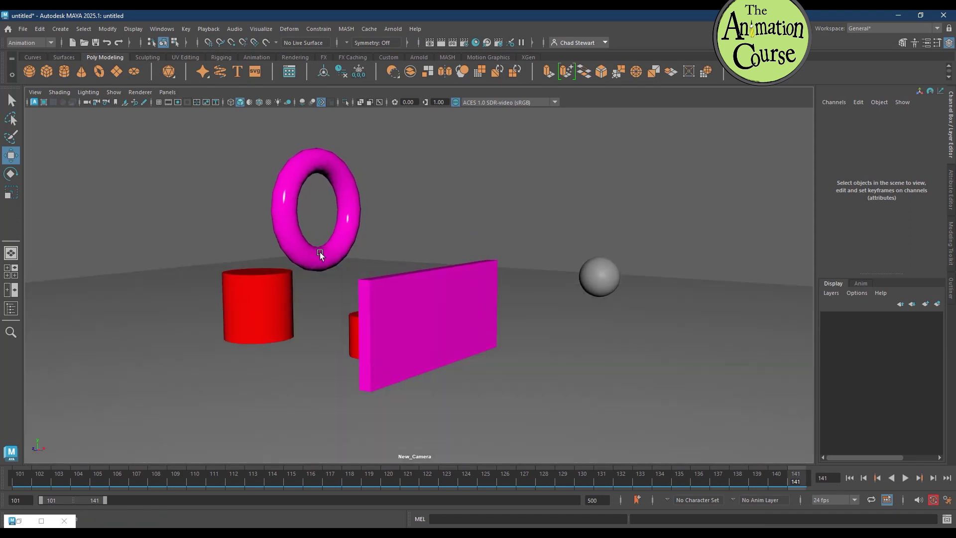
{"action": "left_click", "coordinate": [340, 194]}
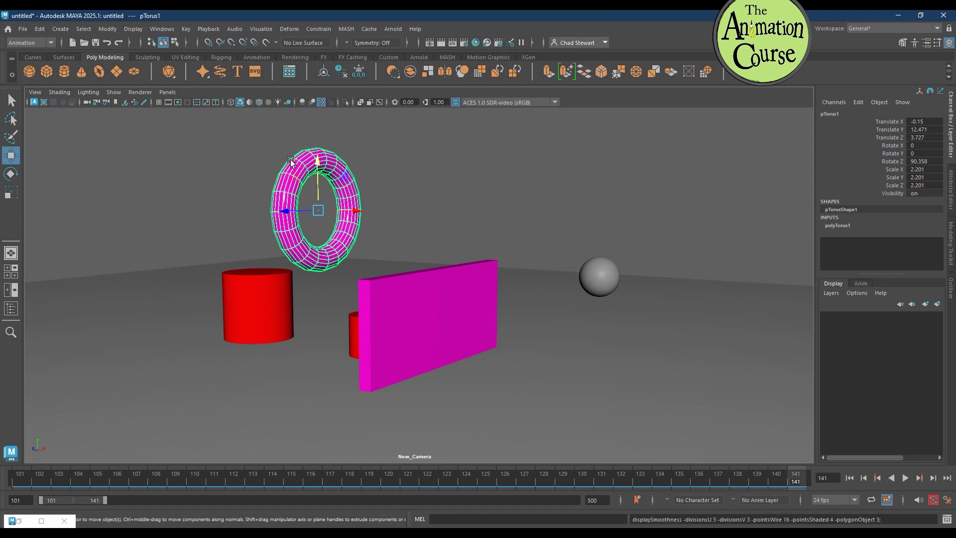
{"action": "key", "text": "3"}
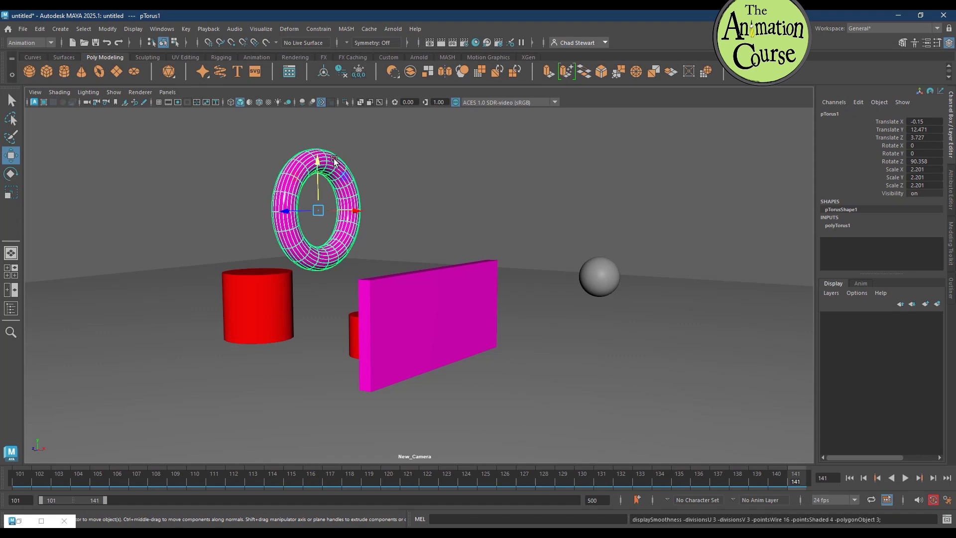
{"action": "left_click", "coordinate": [418, 189]}
{"action": "left_click", "coordinate": [601, 274]}
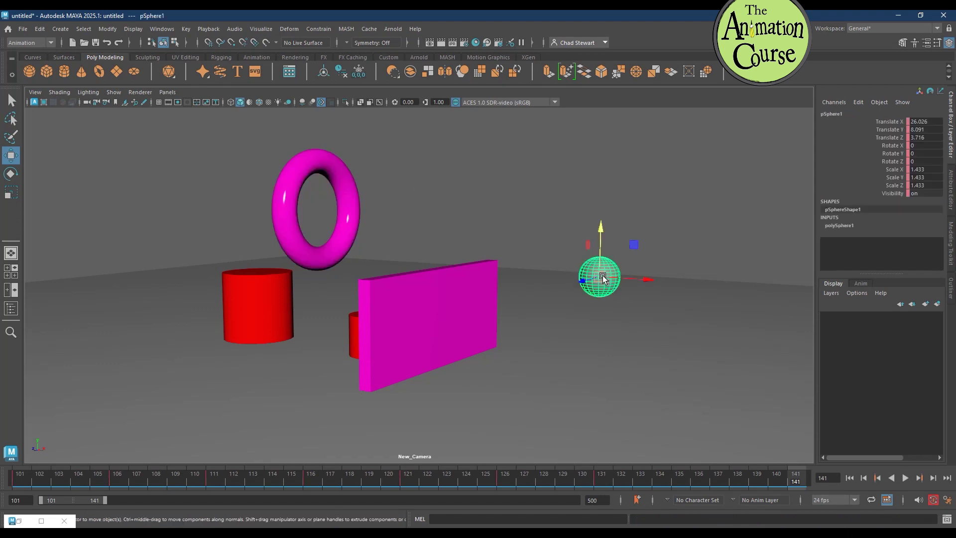
Step: Try both smooth preview modes on the magenta box, and return it to its unsmoothed display
{"action": "left_click", "coordinate": [407, 300]}
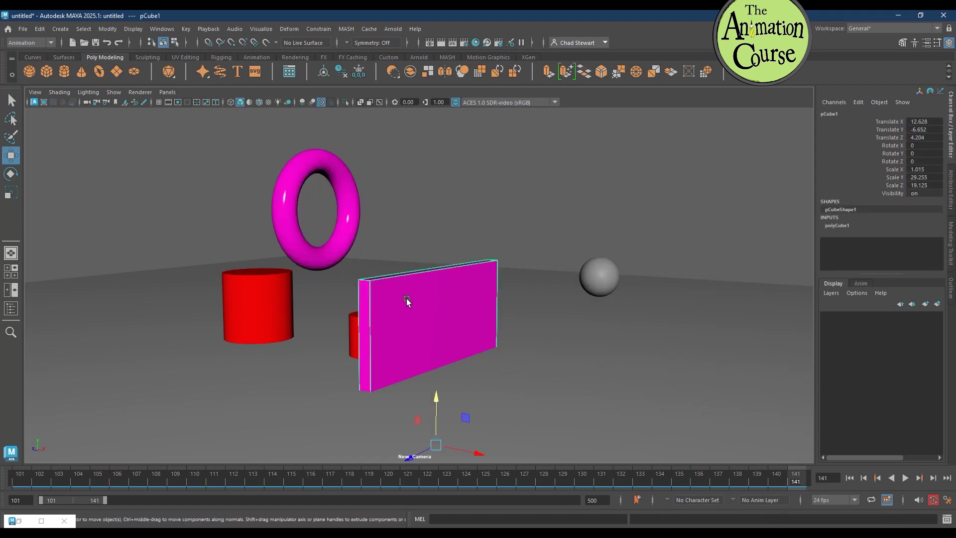
{"action": "key", "text": "3"}
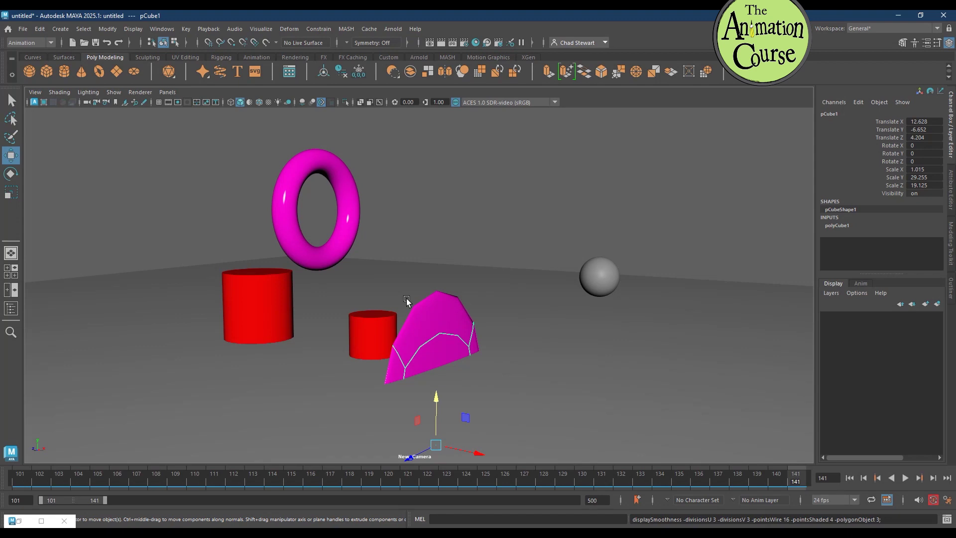
{"action": "key", "text": "1"}
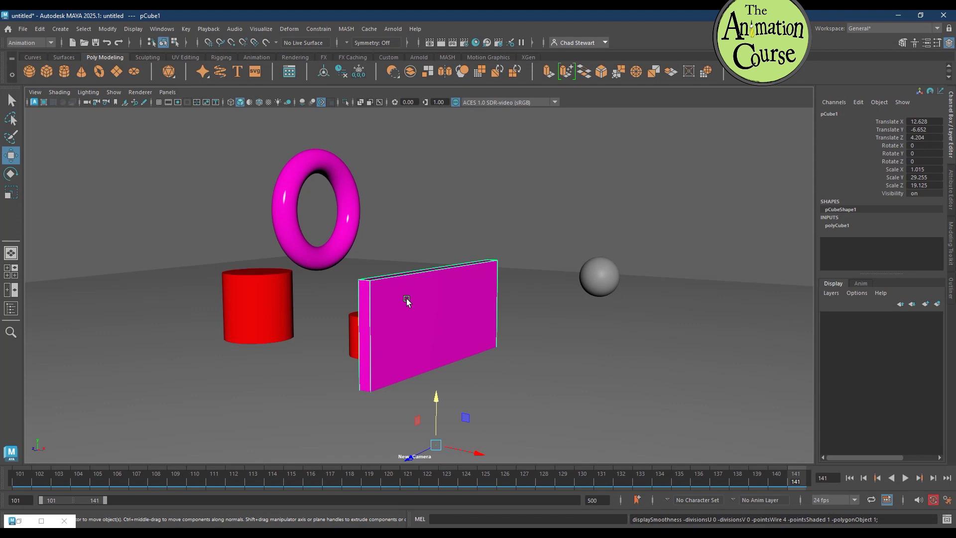
{"action": "key", "text": "2"}
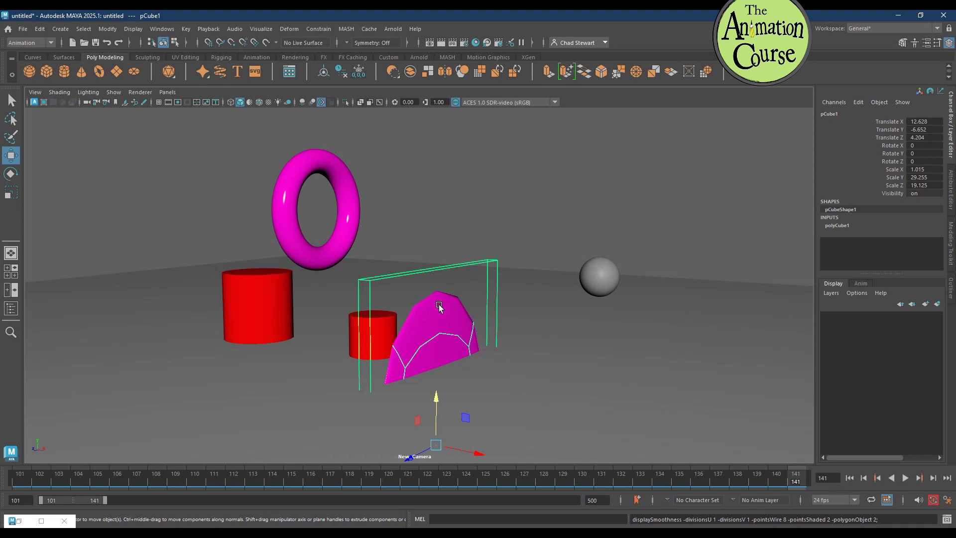
{"action": "key", "text": "1"}
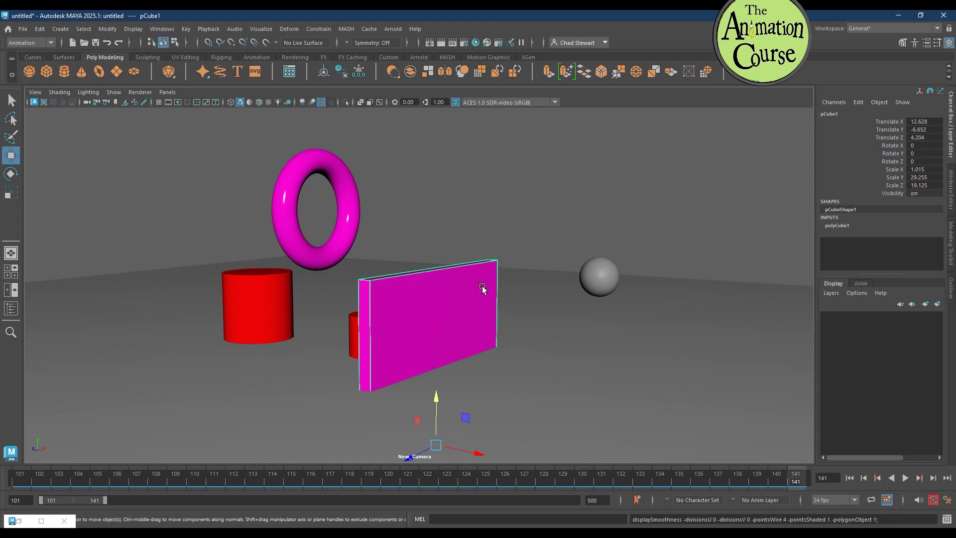
Step: Try smooth mesh preview on the large red cylinder, restore its unsmoothed display, and deselect it
{"action": "left_click", "coordinate": [274, 291]}
{"action": "key", "text": "3"}
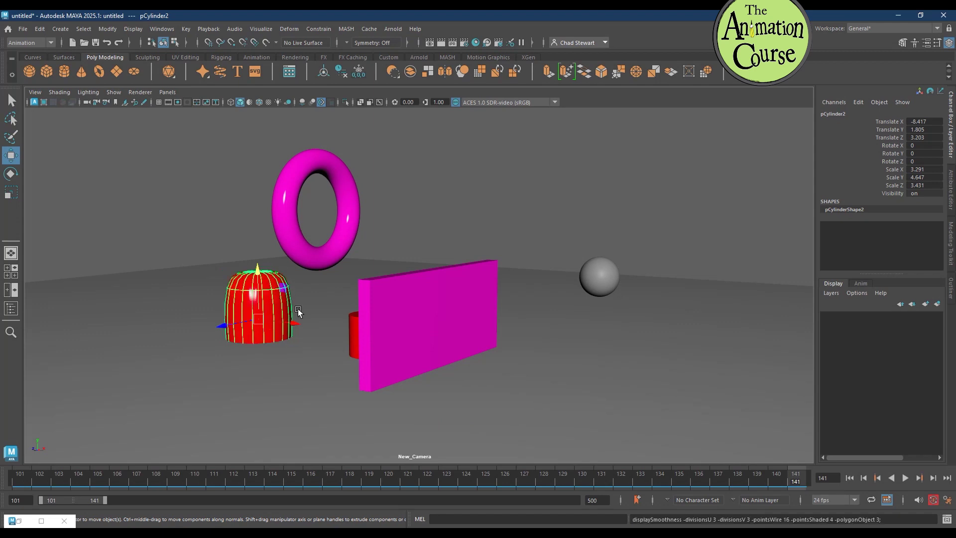
{"action": "key", "text": "1"}
{"action": "left_click", "coordinate": [434, 219]}
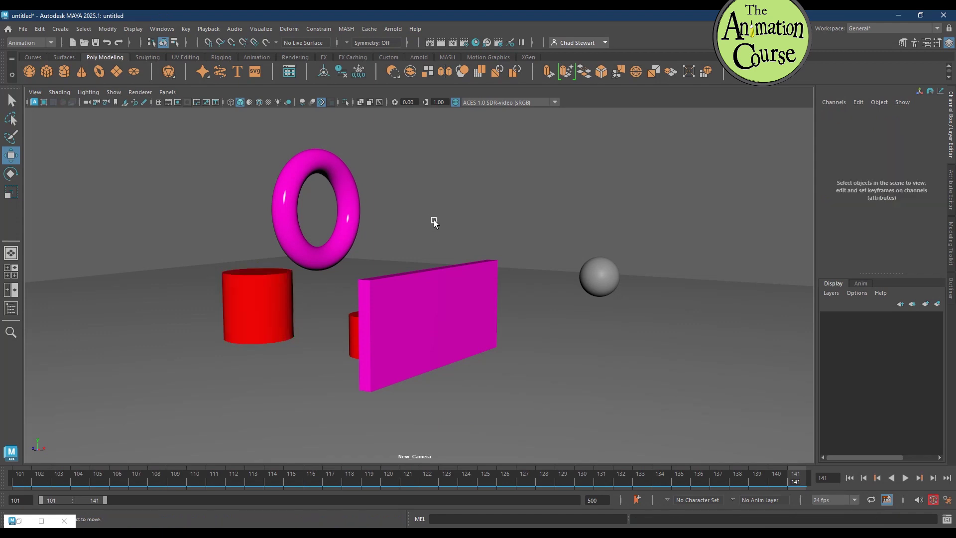
{"action": "left_click_drag", "start_coordinate": [342, 288], "coordinate": [426, 294], "text": "alt"}
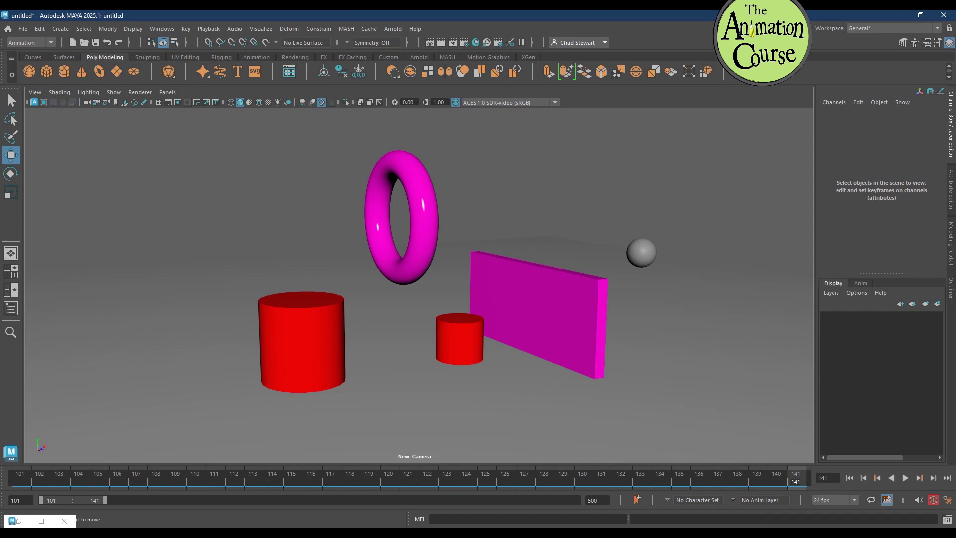
{"action": "left_click_drag", "start_coordinate": [553, 295], "coordinate": [497, 291], "text": "alt"}
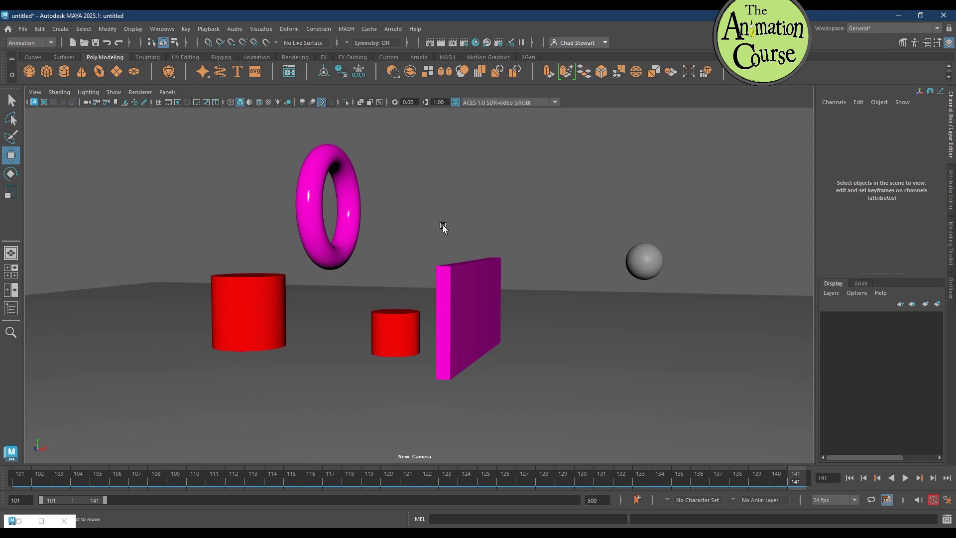
Step: Save the scene in the default project's scenes folder as bouncing_ball_v2.mb in Maya Binary format
{"action": "left_click", "coordinate": [26, 32]}
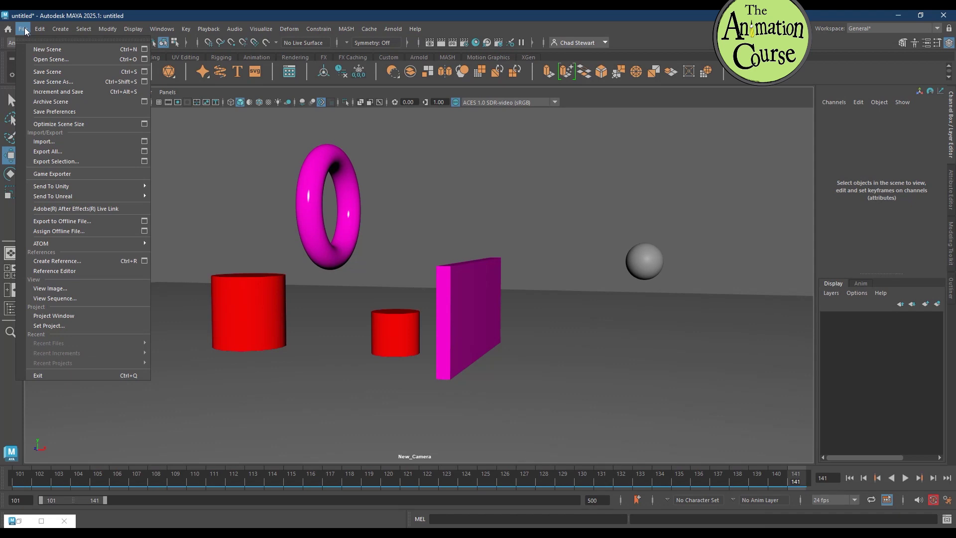
{"action": "left_click", "coordinate": [48, 83]}
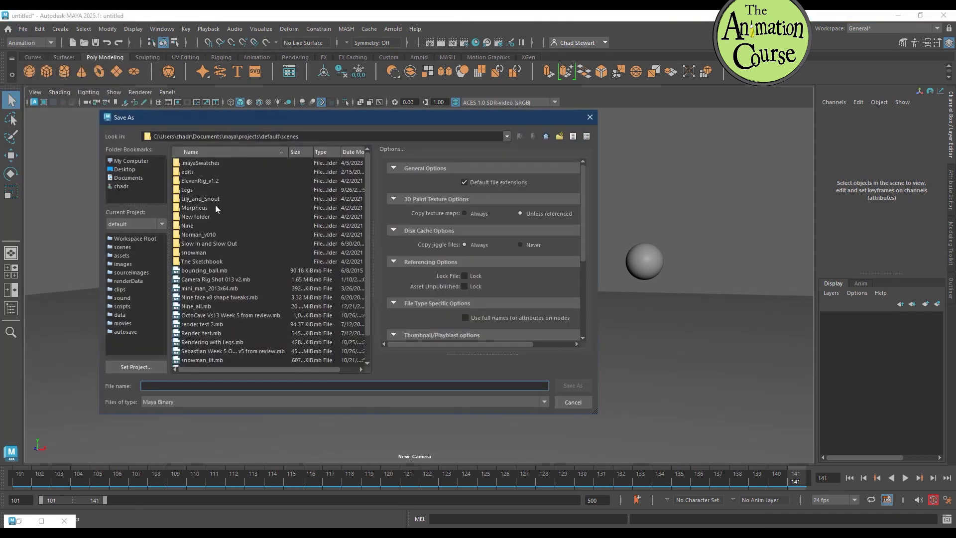
{"action": "left_click", "coordinate": [212, 270]}
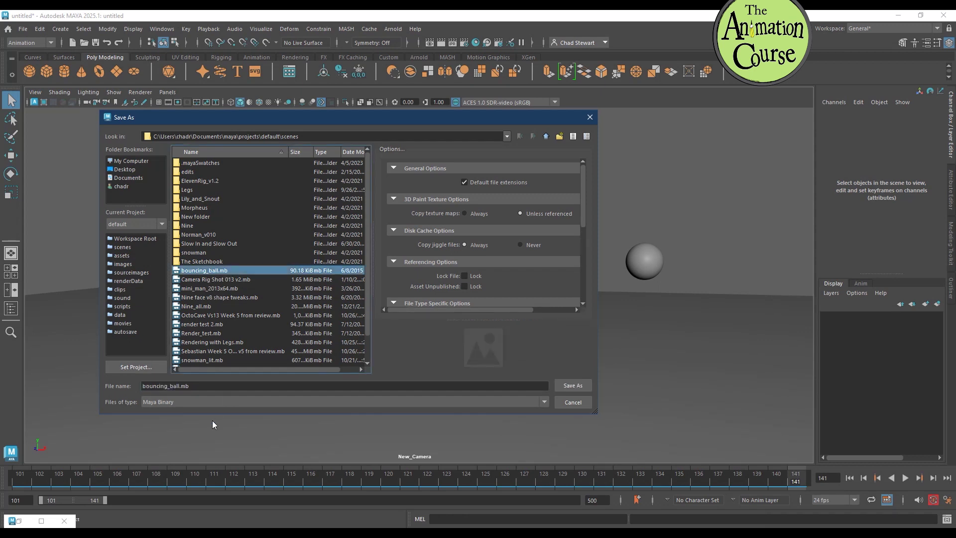
{"action": "left_click", "coordinate": [179, 386]}
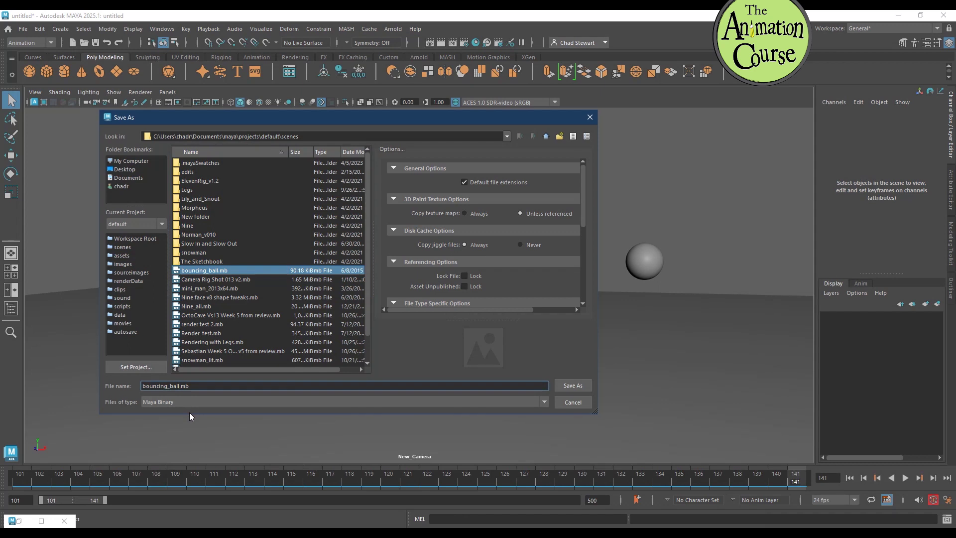
{"action": "type", "text": "_v2"}
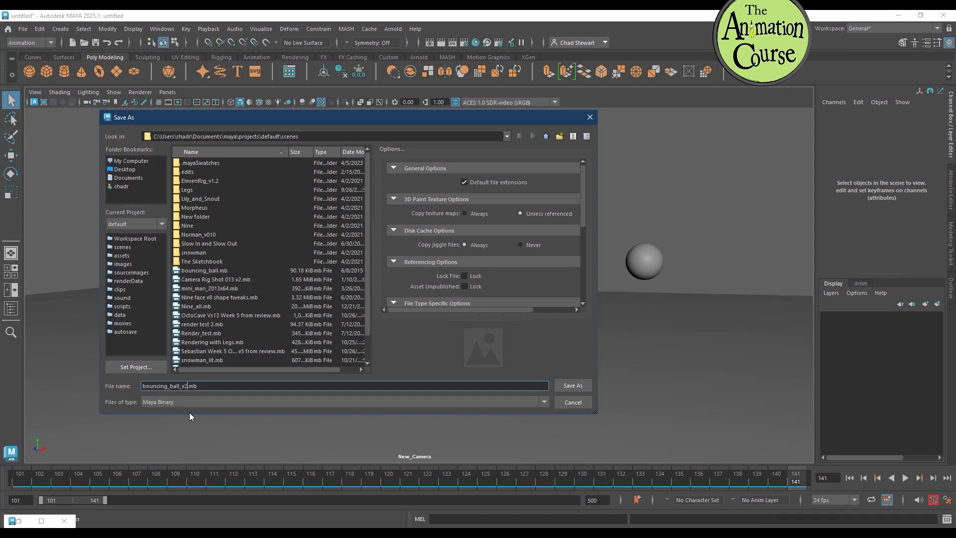
{"action": "key", "text": "Return"}
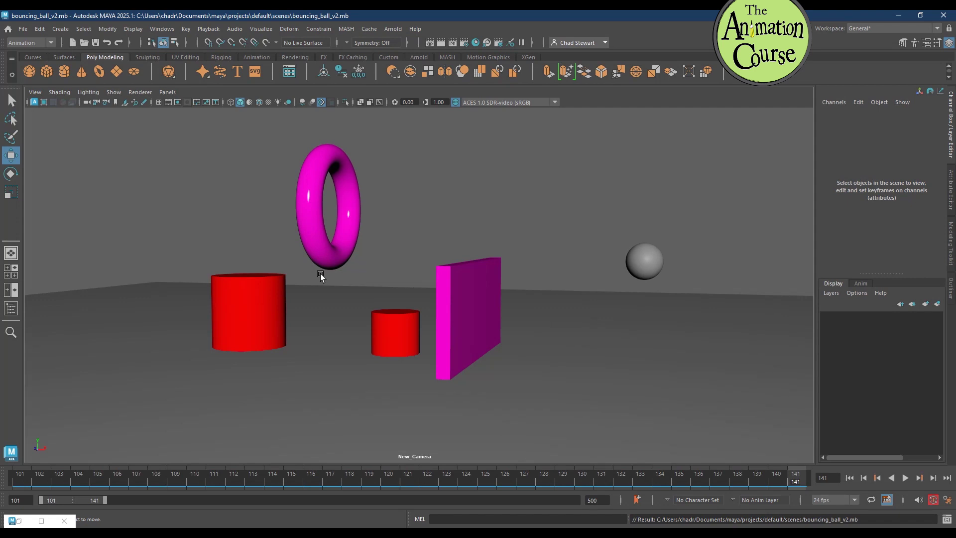
Step: Save the scene under the new version name bouncing_ball_v3.mb in Maya Binary format
{"action": "left_click", "coordinate": [23, 29]}
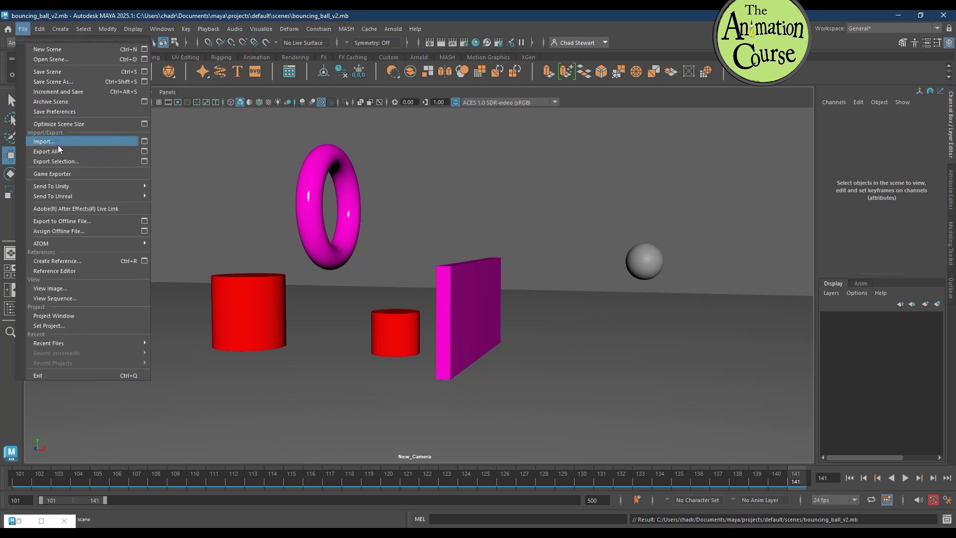
{"action": "left_click", "coordinate": [58, 82]}
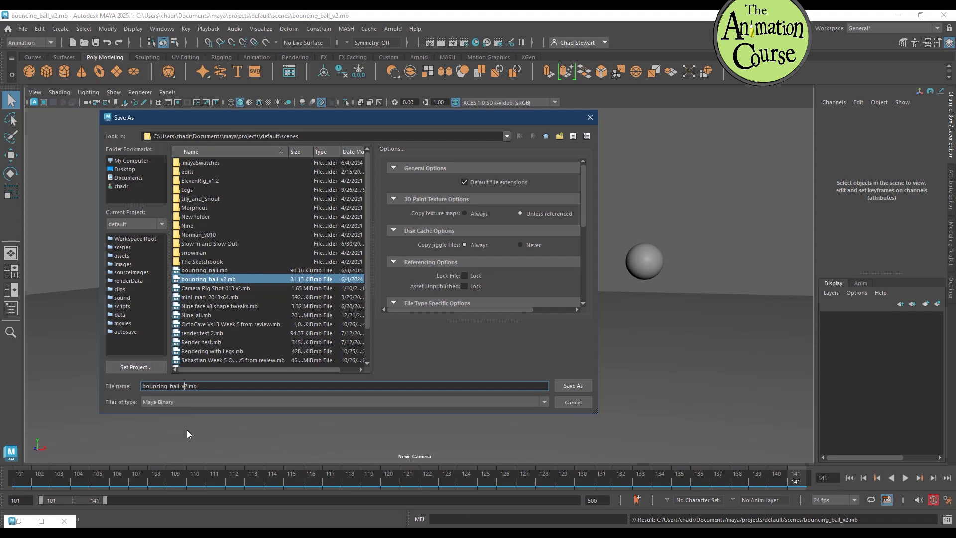
{"action": "key", "text": "BackSpace"}
{"action": "type", "text": "3"}
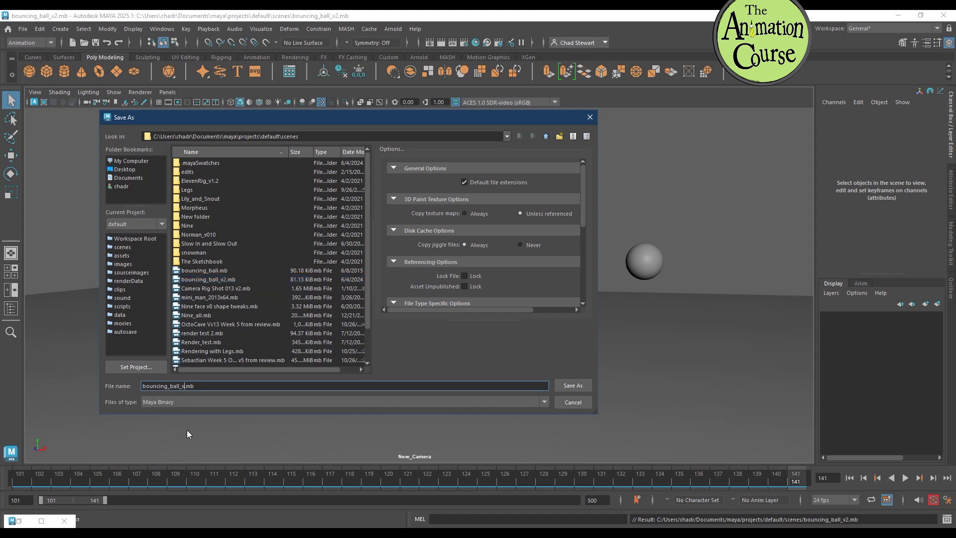
{"action": "left_click", "coordinate": [207, 403]}
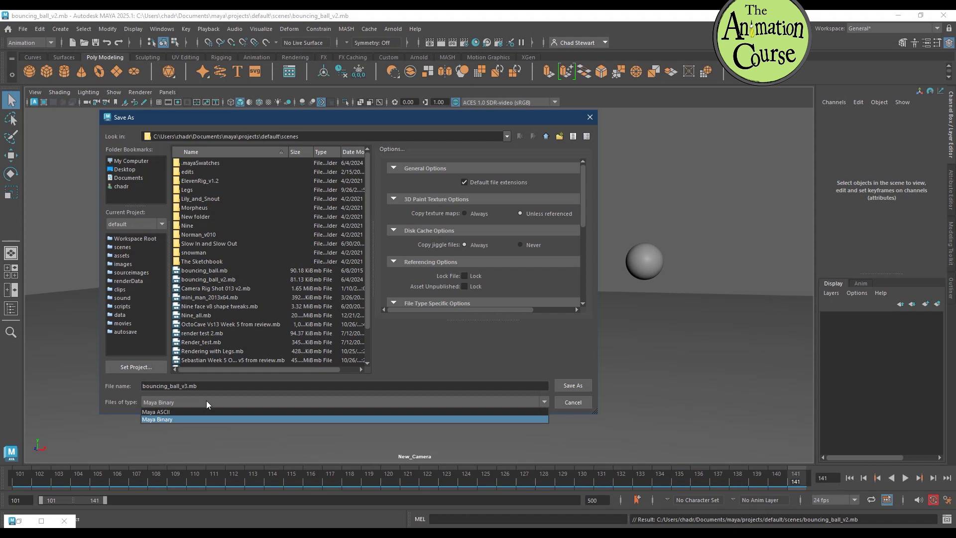
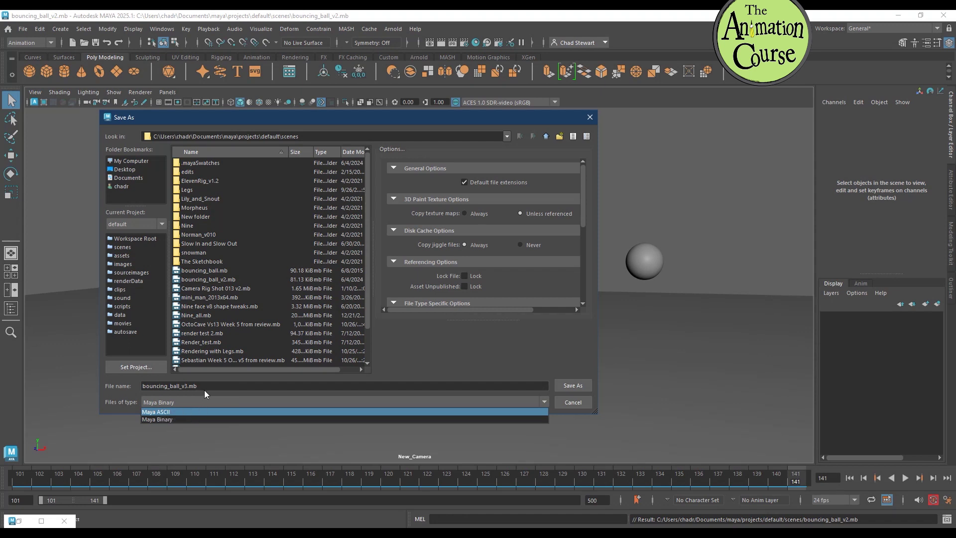
{"action": "left_click", "coordinate": [210, 406]}
{"action": "left_click", "coordinate": [209, 406]}
{"action": "left_click", "coordinate": [206, 412]}
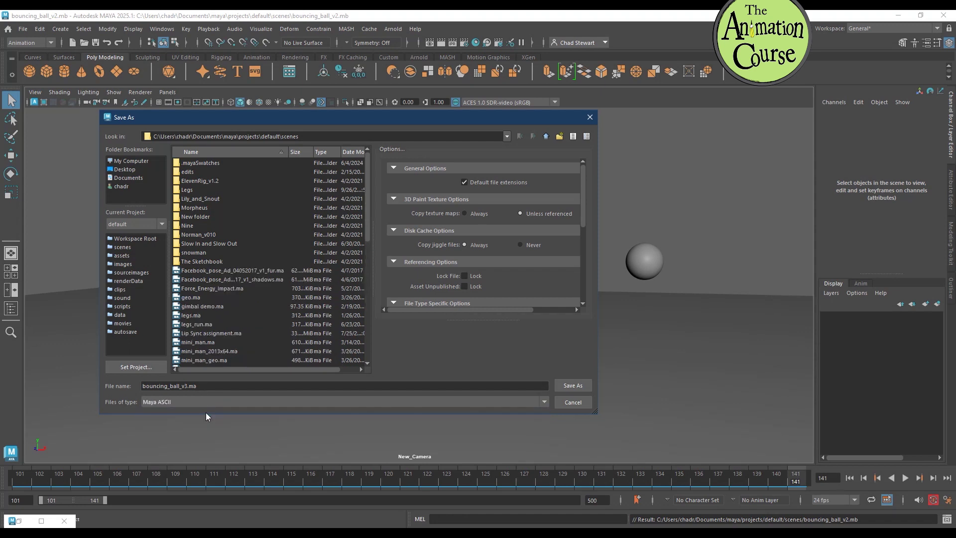
{"action": "left_click", "coordinate": [229, 403]}
{"action": "left_click", "coordinate": [224, 420]}
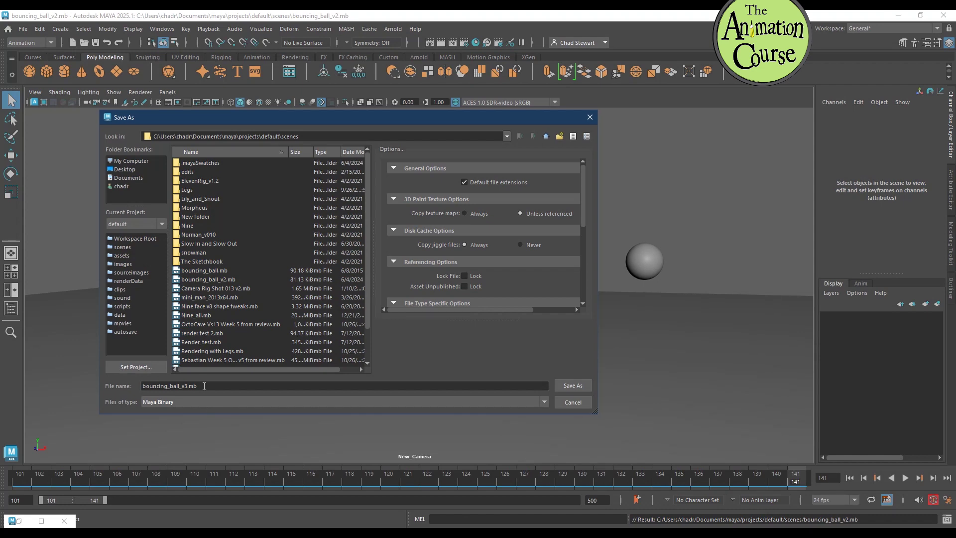
{"action": "left_click", "coordinate": [572, 386]}
{"action": "key", "text": "w"}
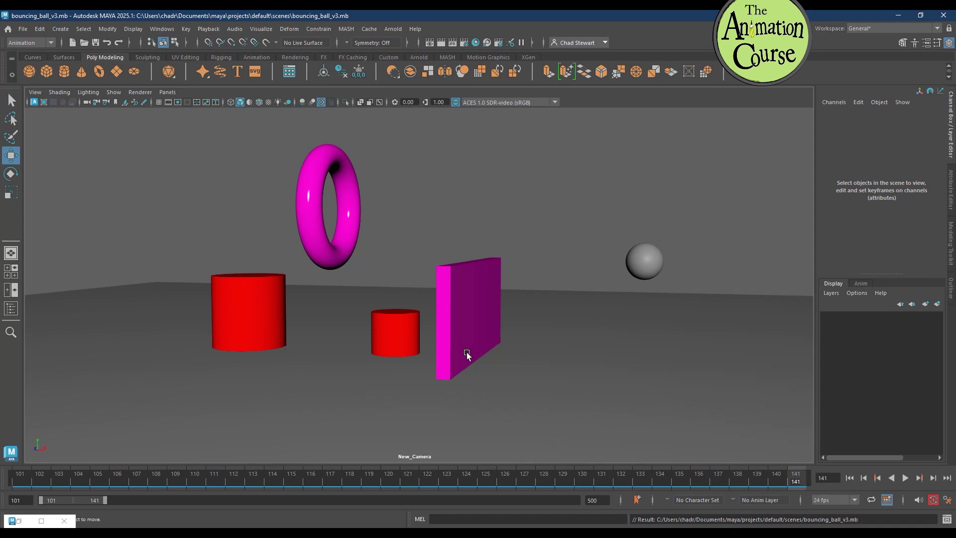
Step: Start a new empty scene, and reopen bouncing_ball_v3.mb from the default project's scenes folder
{"action": "left_click", "coordinate": [23, 28]}
{"action": "left_click", "coordinate": [35, 44]}
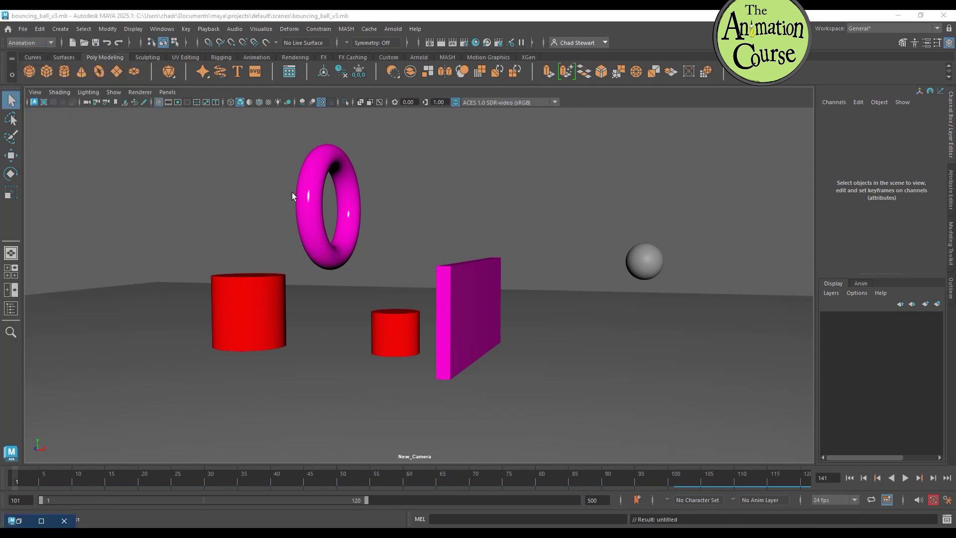
{"action": "left_click", "coordinate": [23, 29]}
{"action": "left_click", "coordinate": [41, 56]}
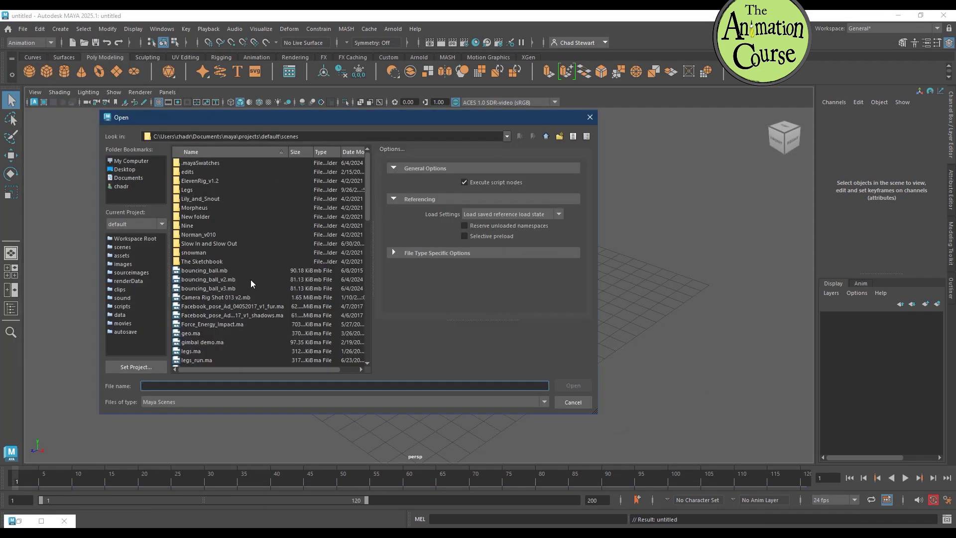
{"action": "double_click", "coordinate": [210, 287]}
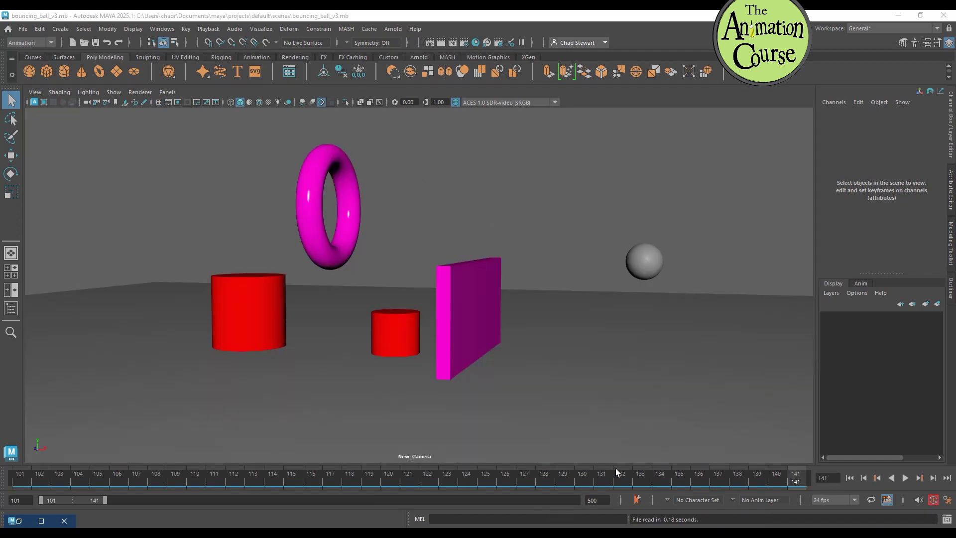
Step: Review the bounce animation from frame 101 through an orbited camera view, and return to frame 101
{"action": "left_click_drag", "start_coordinate": [602, 475], "coordinate": [20, 445]}
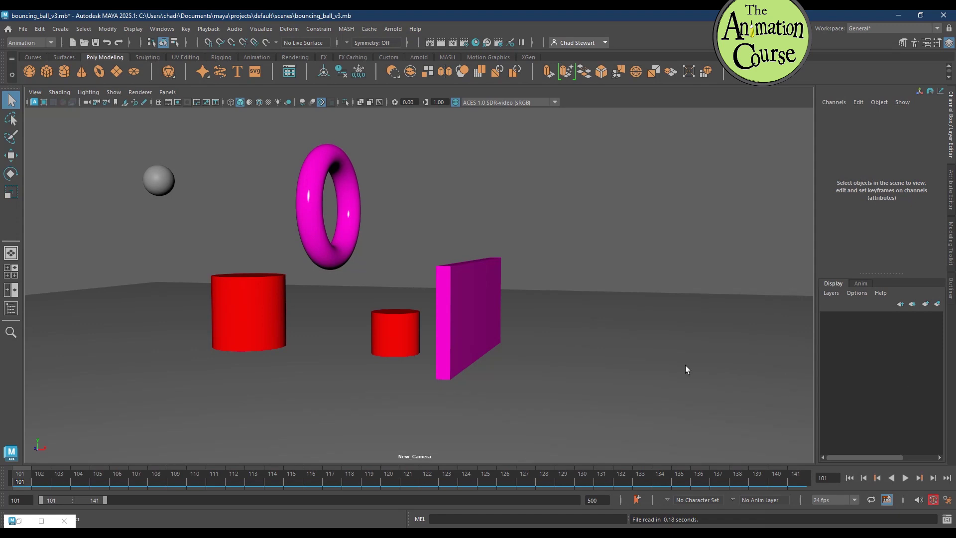
{"action": "left_click_drag", "start_coordinate": [483, 294], "coordinate": [511, 339], "text": "alt"}
{"action": "key", "text": "alt+v"}
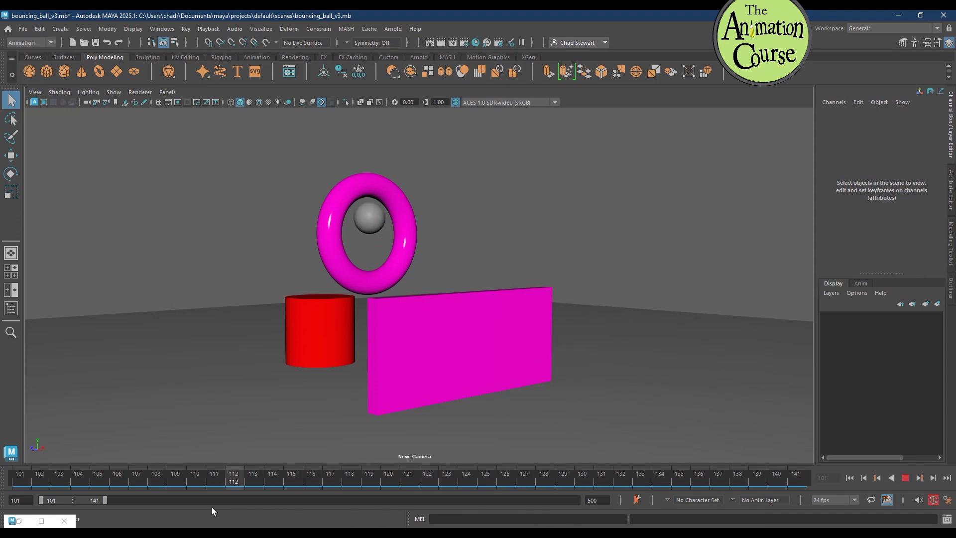
{"action": "left_click_drag", "start_coordinate": [451, 486], "coordinate": [5, 461]}
{"action": "key", "text": "alt+v"}
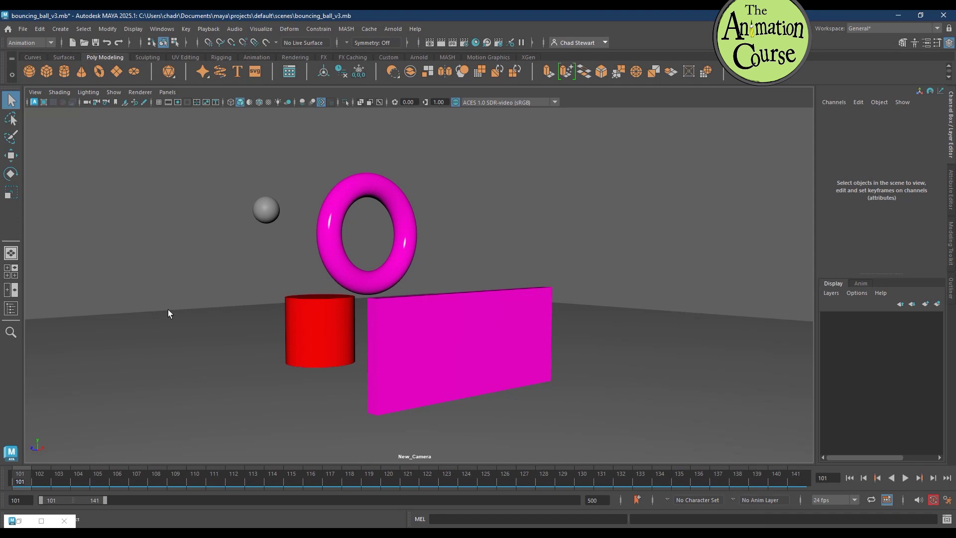
Step: Open the playblast options and set the format to qt, the encoding to H.264 and the quality to 100
{"action": "right_click", "coordinate": [254, 479]}
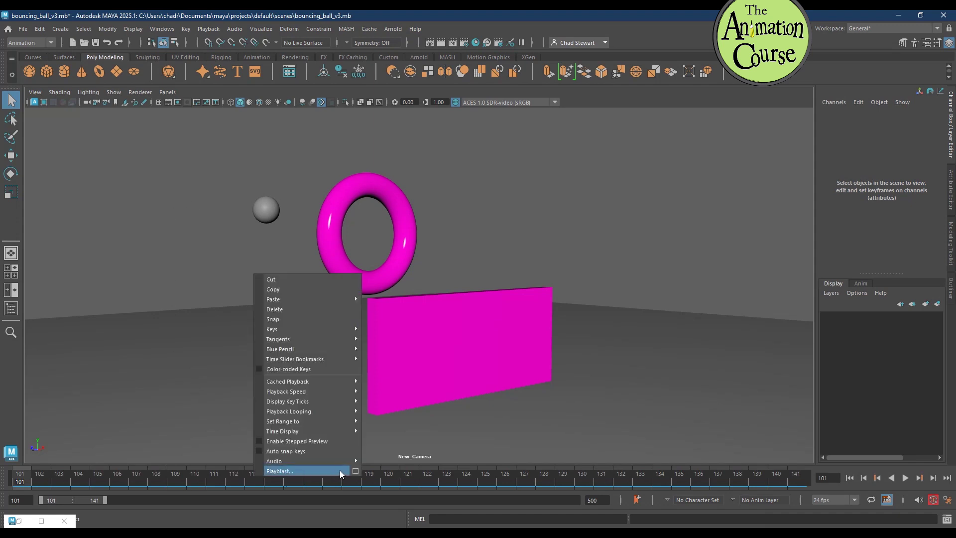
{"action": "left_click", "coordinate": [355, 470]}
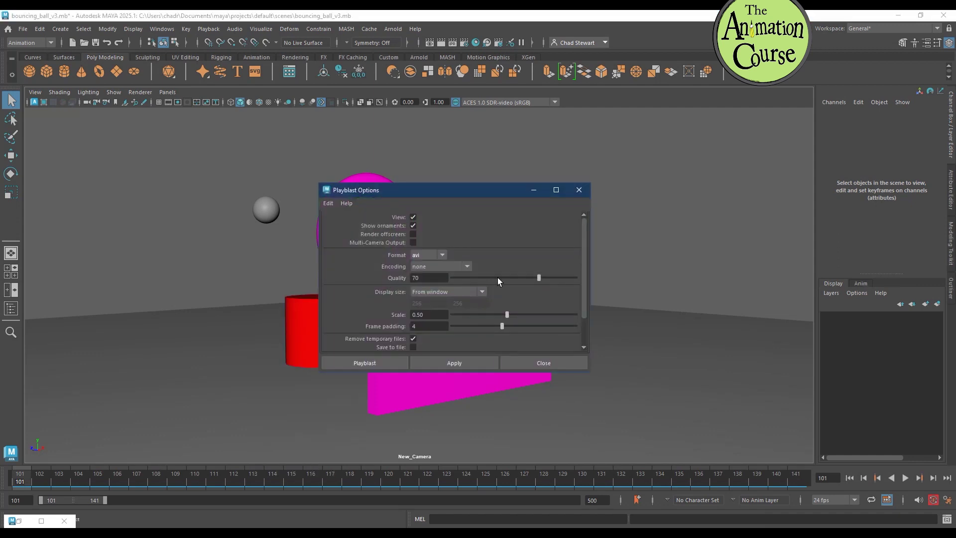
{"action": "left_click_drag", "start_coordinate": [481, 188], "coordinate": [630, 175]}
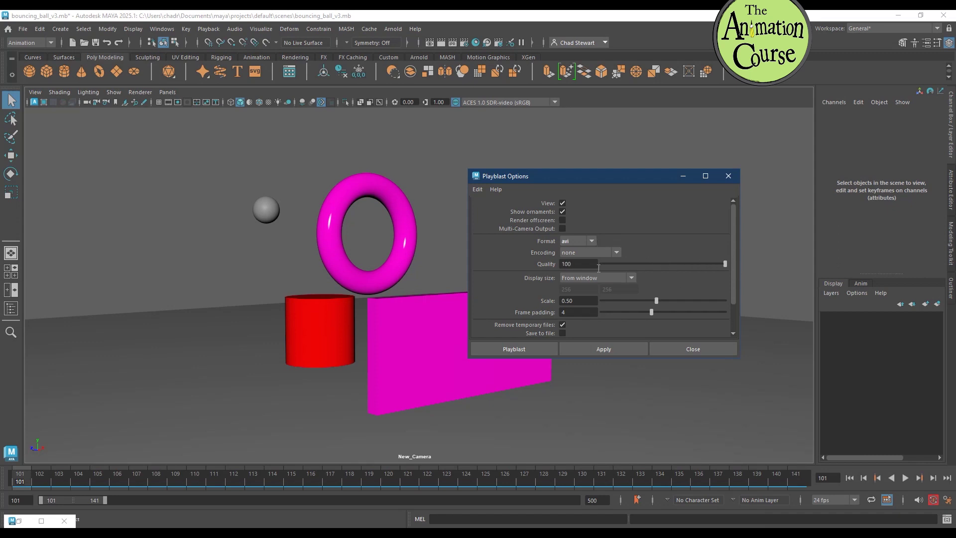
{"action": "left_click", "coordinate": [592, 241]}
{"action": "left_click", "coordinate": [575, 253]}
{"action": "left_click", "coordinate": [625, 253]}
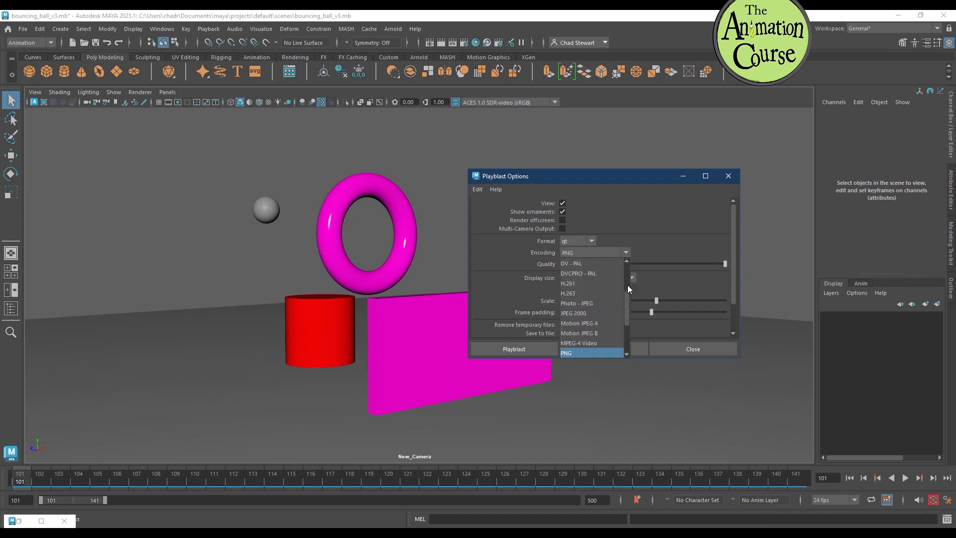
{"action": "left_click_drag", "start_coordinate": [630, 302], "coordinate": [628, 274]}
{"action": "left_click", "coordinate": [592, 303]}
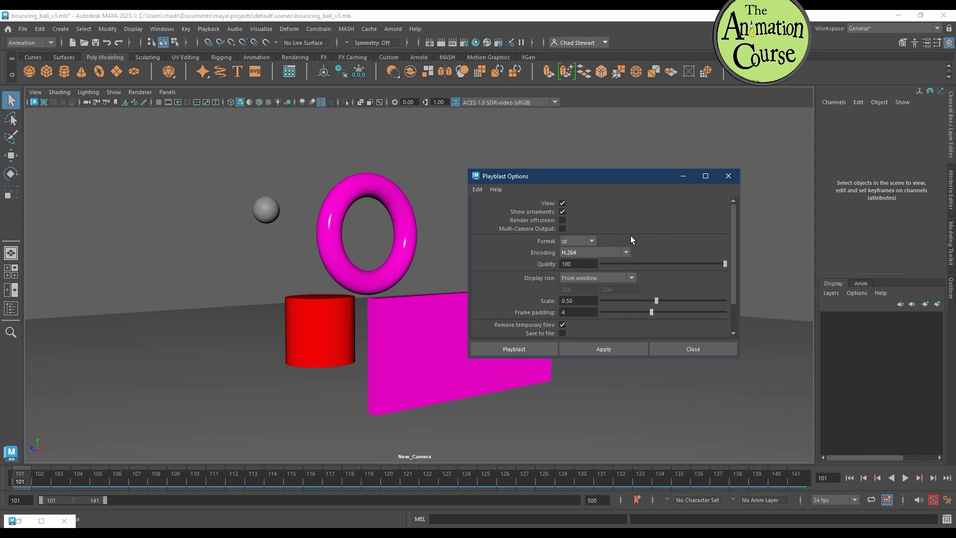
Step: Set the playblast to render offscreen at scale 1.00 and save to a movie file named bouncing_ball_v3
{"action": "left_click", "coordinate": [592, 241]}
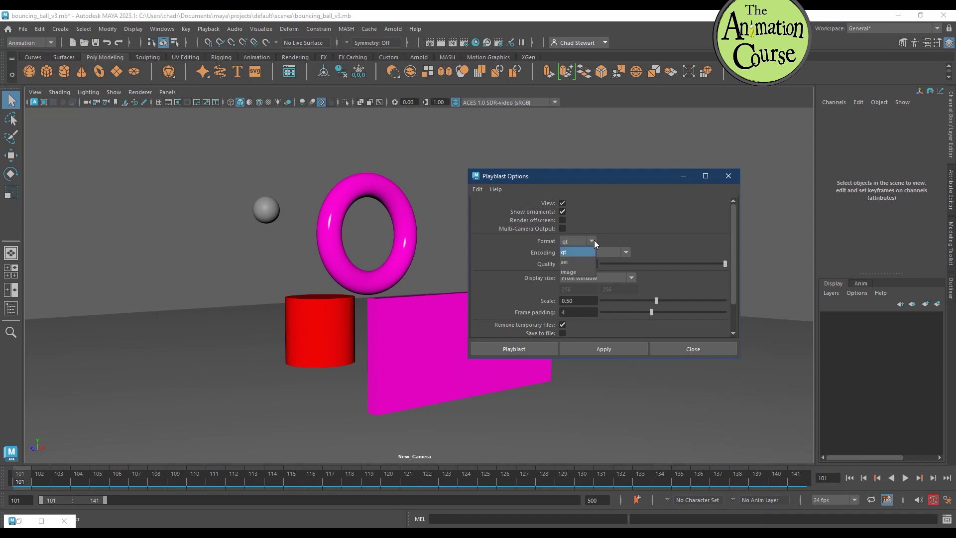
{"action": "left_click", "coordinate": [593, 241]}
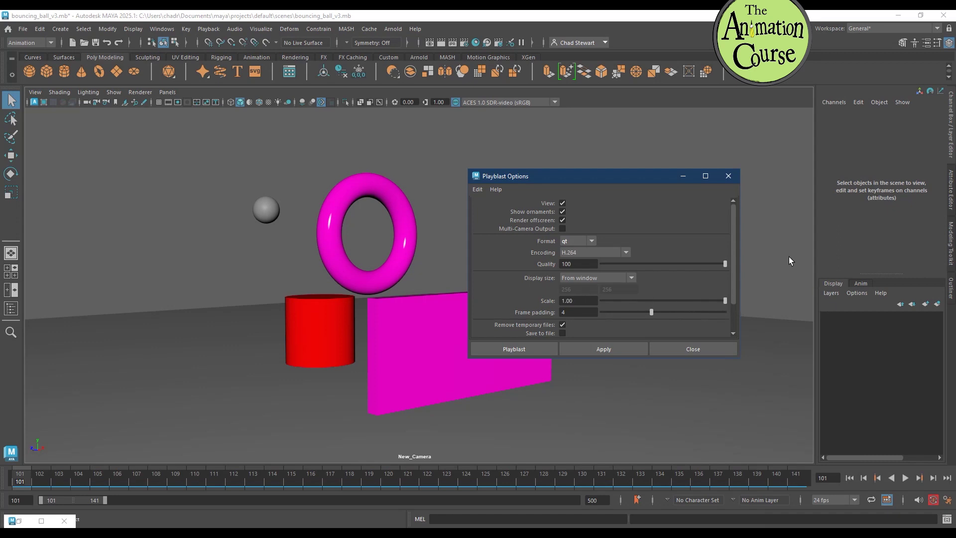
{"action": "left_click_drag", "start_coordinate": [733, 257], "coordinate": [736, 297]}
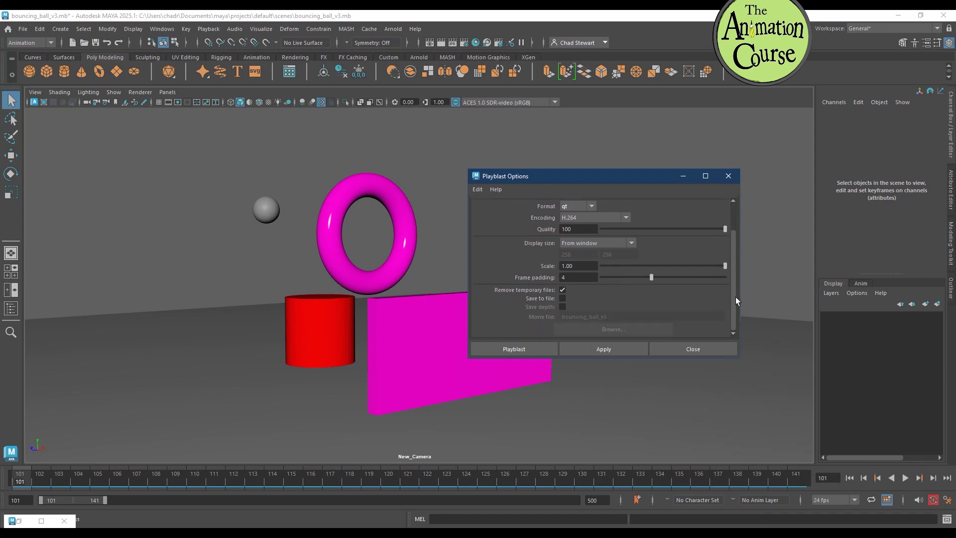
{"action": "left_click", "coordinate": [562, 299]}
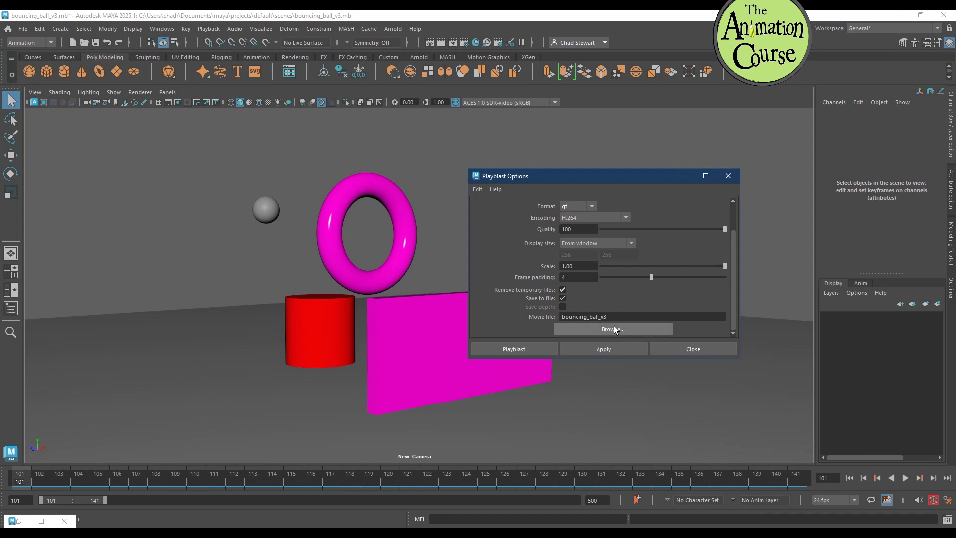
Step: Browse for the movie file's location and open Documents\The Animation Course\Assignment Videos\Maya_Bouncing_Ball\Maya 2025
{"action": "left_click", "coordinate": [613, 328]}
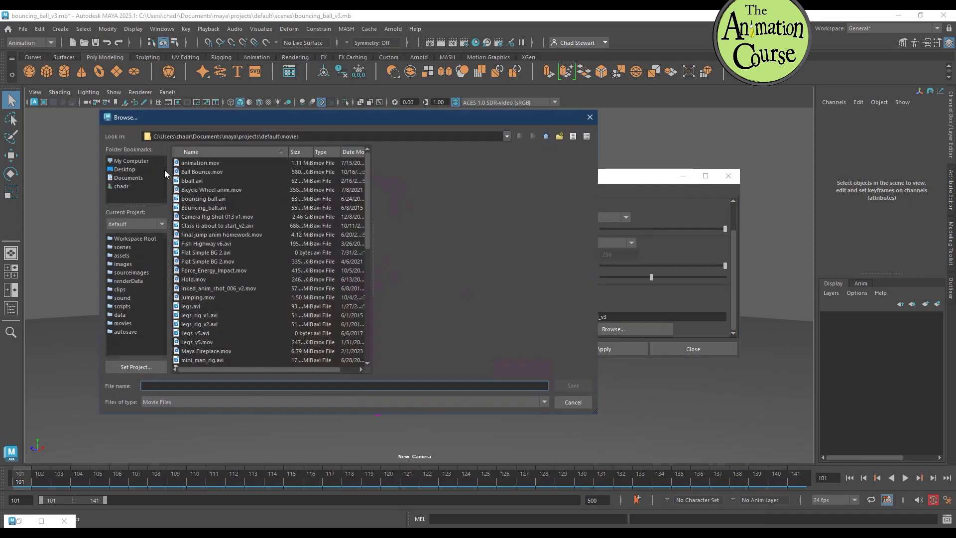
{"action": "left_click", "coordinate": [131, 161]}
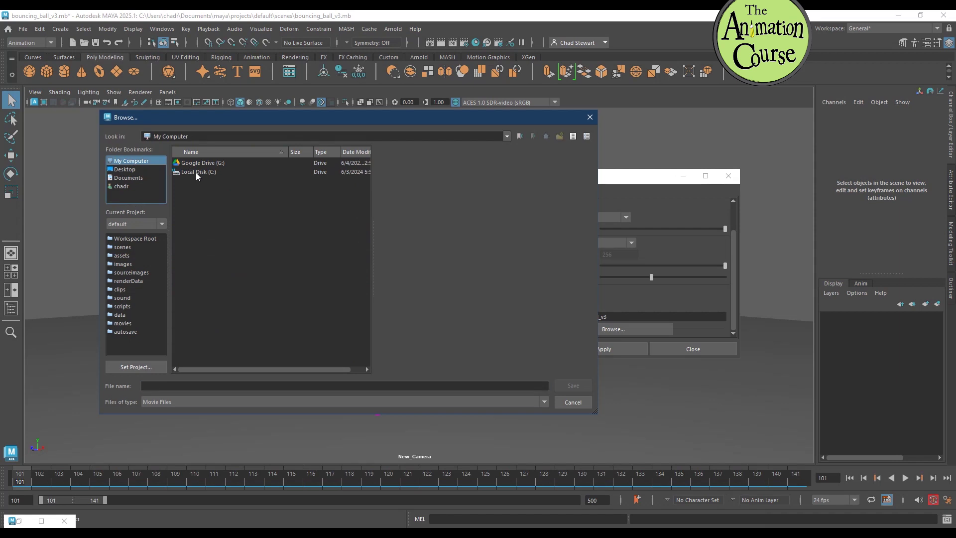
{"action": "double_click", "coordinate": [196, 170]}
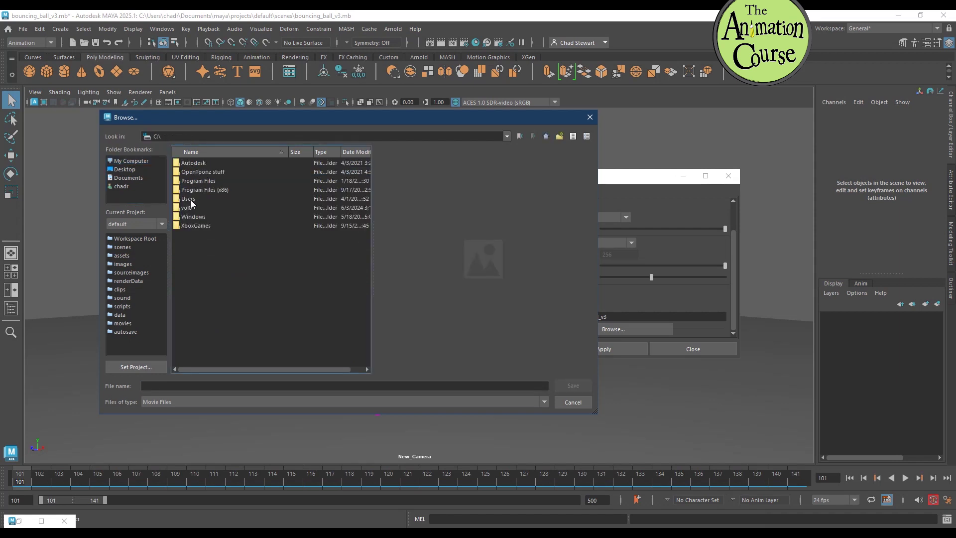
{"action": "double_click", "coordinate": [190, 197]}
{"action": "double_click", "coordinate": [193, 164]}
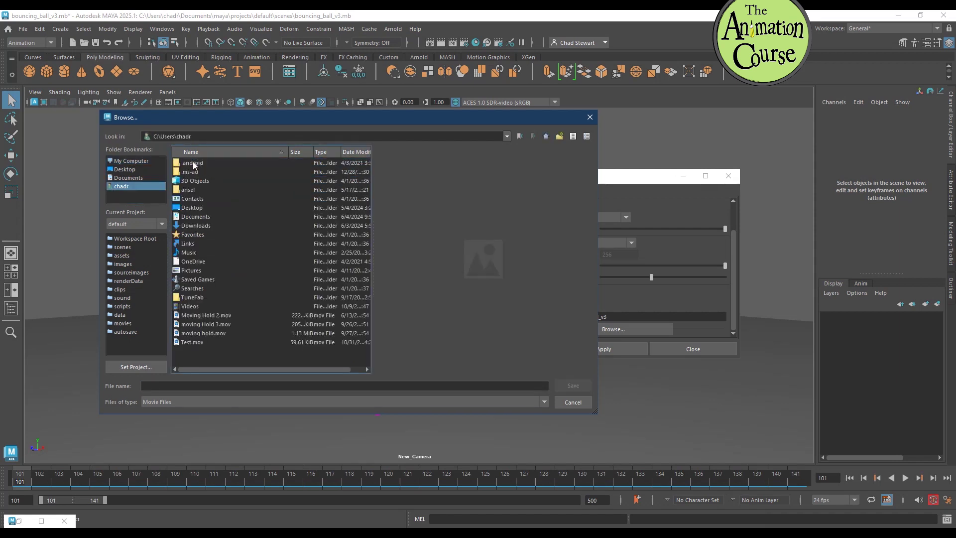
{"action": "double_click", "coordinate": [197, 217]}
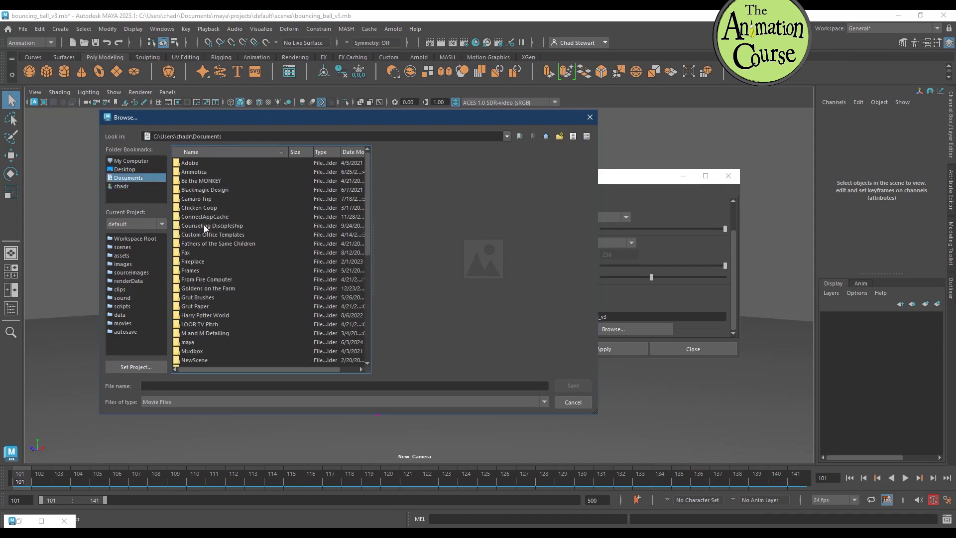
{"action": "scroll", "coordinate": [208, 267], "scroll_direction": "down", "scroll_amount": 5}
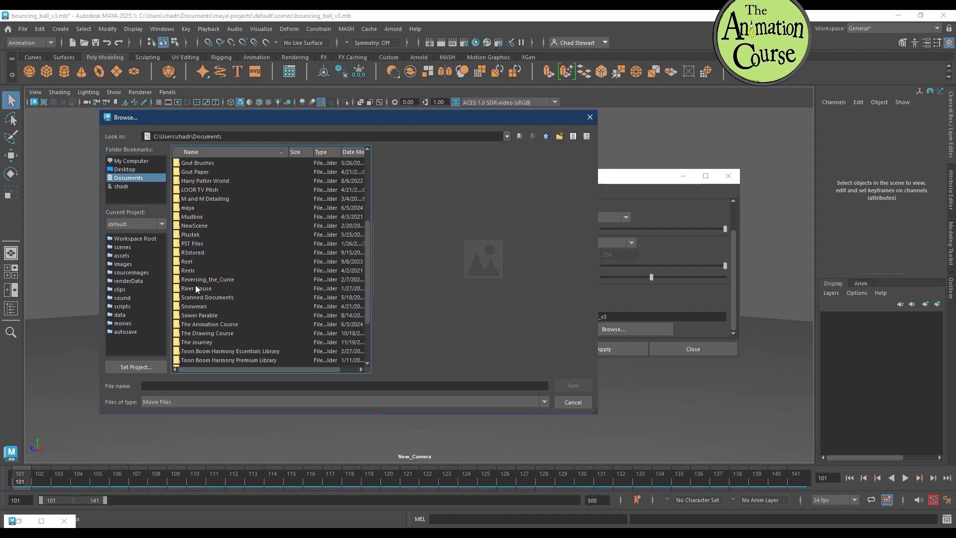
{"action": "scroll", "coordinate": [201, 299], "scroll_direction": "down", "scroll_amount": 1}
{"action": "double_click", "coordinate": [198, 297]}
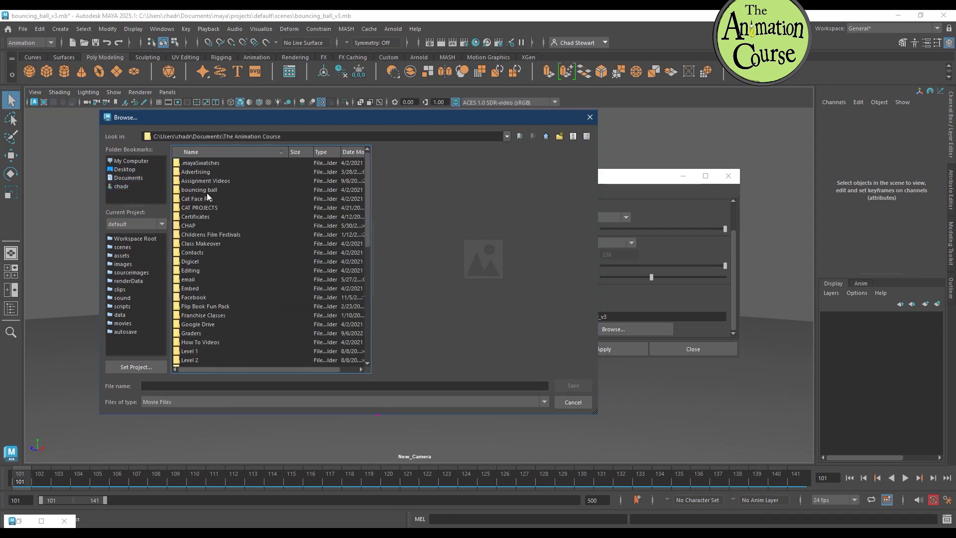
{"action": "double_click", "coordinate": [206, 181]}
{"action": "double_click", "coordinate": [202, 217]}
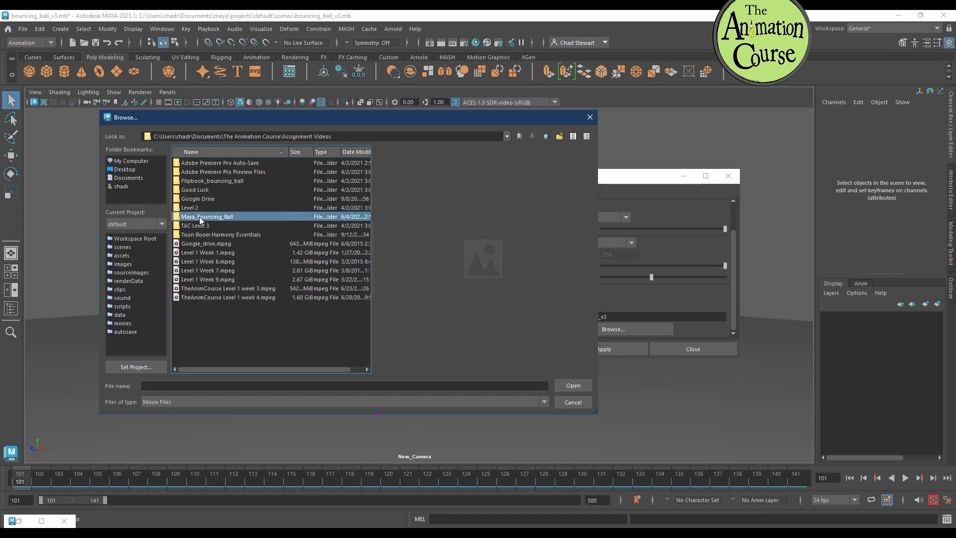
{"action": "double_click", "coordinate": [204, 180]}
Step: Name the playblast movie file Bouncing Ball v3 and accept it in the opened folder
{"action": "left_click", "coordinate": [195, 387]}
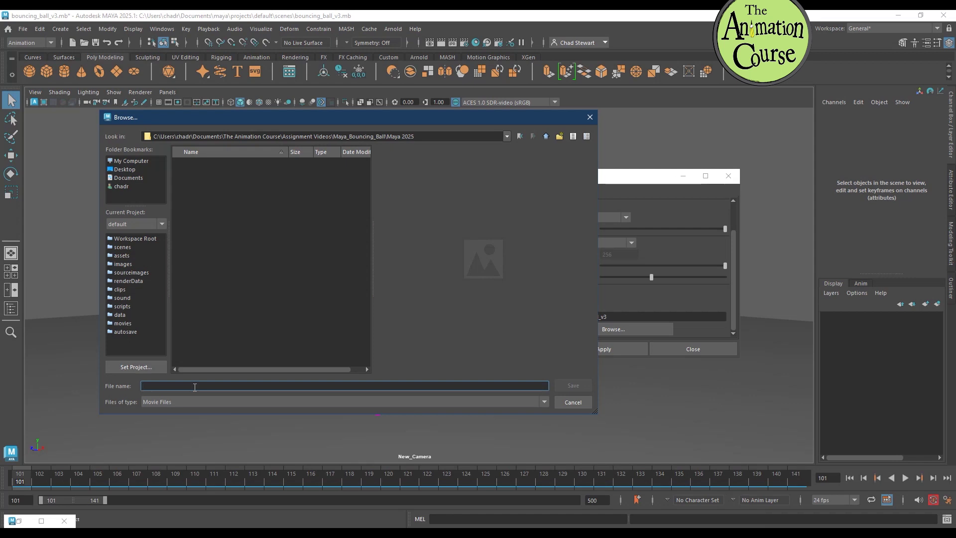
{"action": "type", "text": "Bouncing Ball v3"}
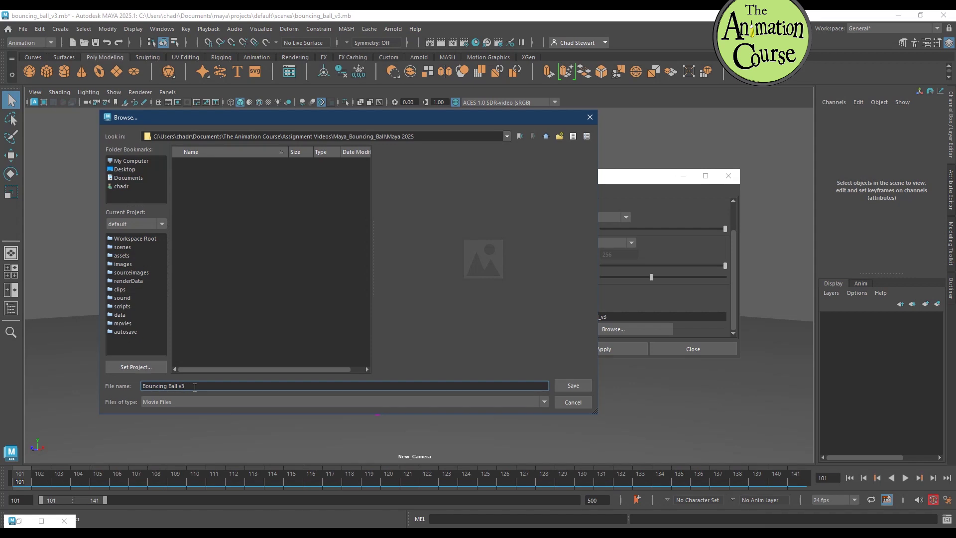
{"action": "left_click", "coordinate": [573, 385]}
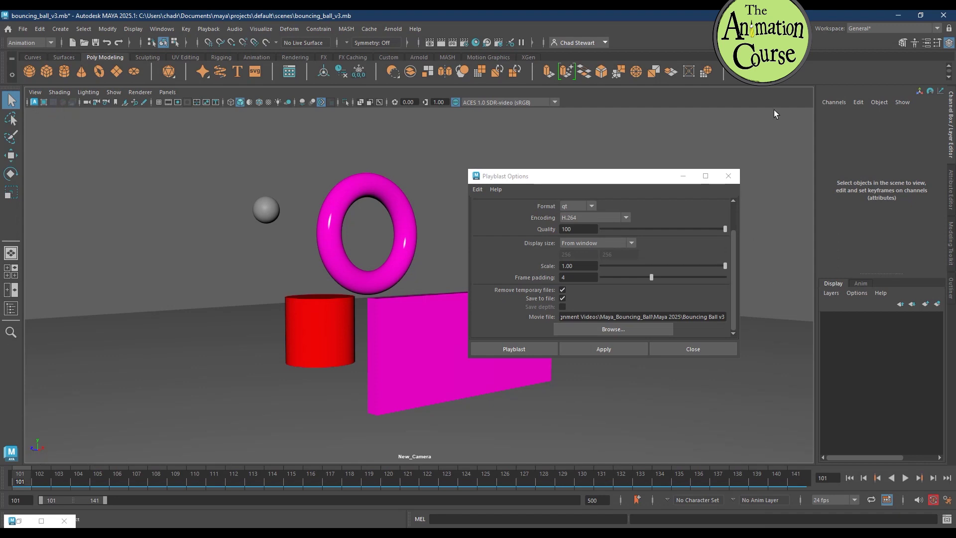
{"action": "left_click", "coordinate": [220, 181]}
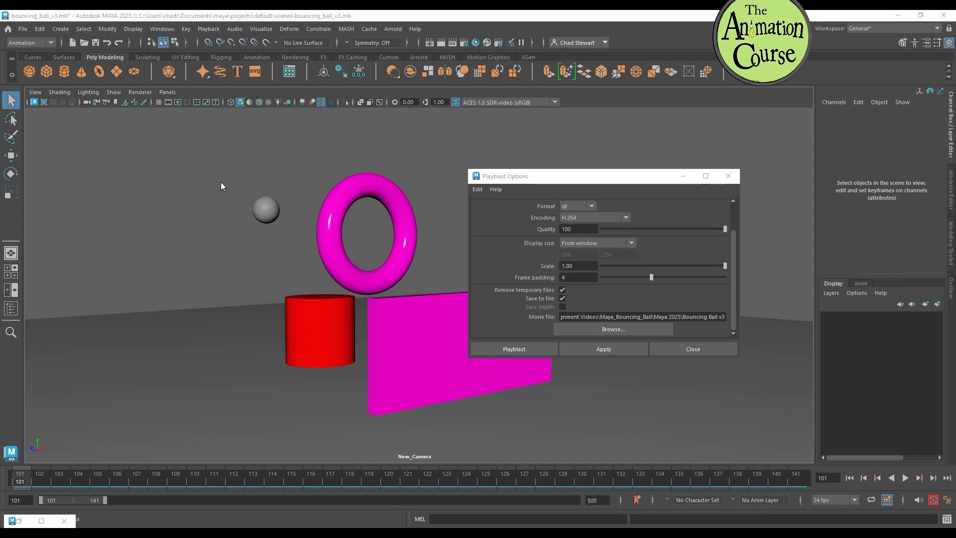
Step: Make the New_Camera view the active full-size view and set the playblast display size to From Render Settings
{"action": "key", "text": "space"}
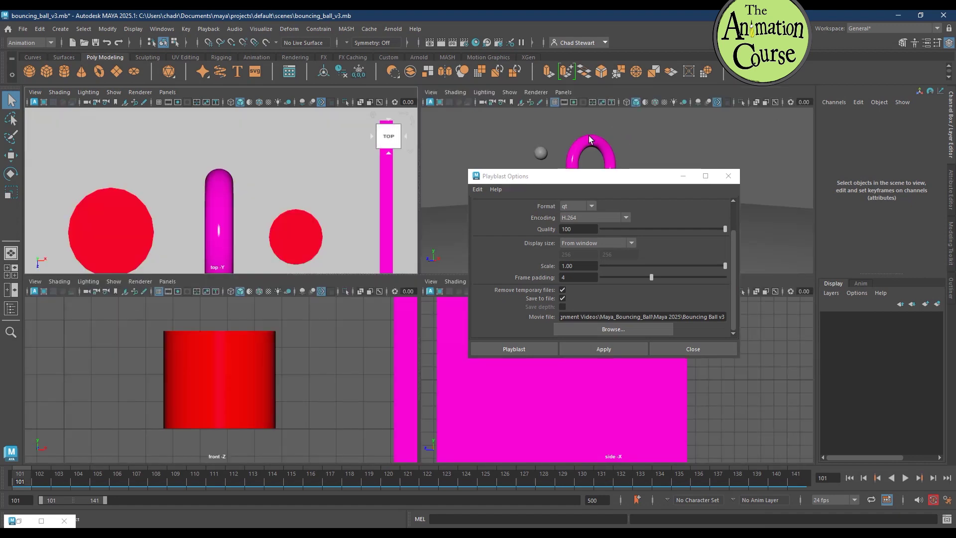
{"action": "left_click", "coordinate": [604, 135]}
{"action": "key", "text": "space"}
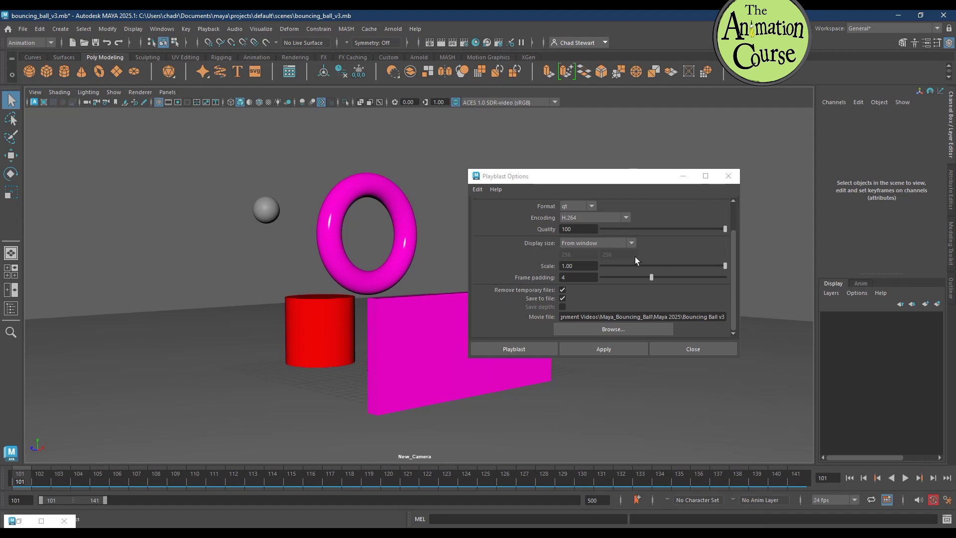
{"action": "left_click", "coordinate": [631, 243]}
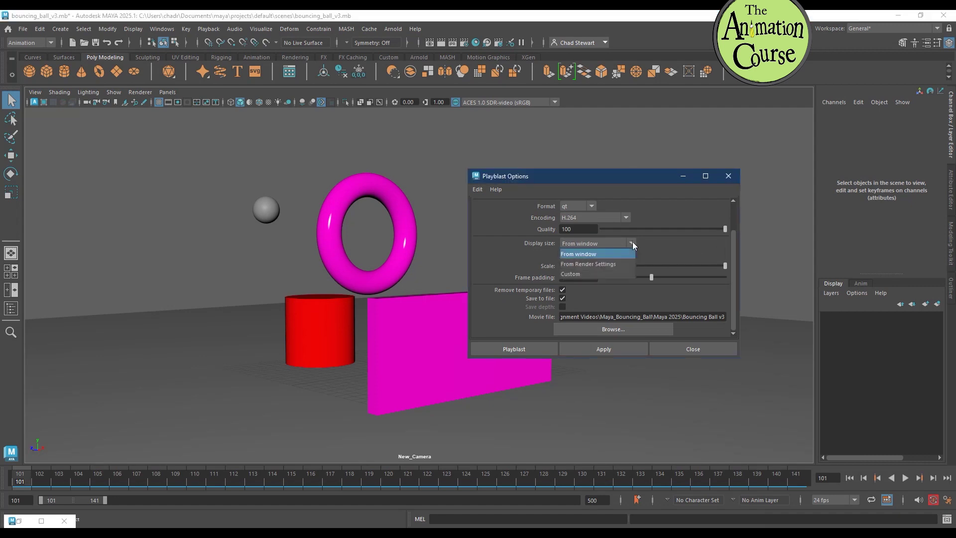
{"action": "left_click", "coordinate": [611, 263]}
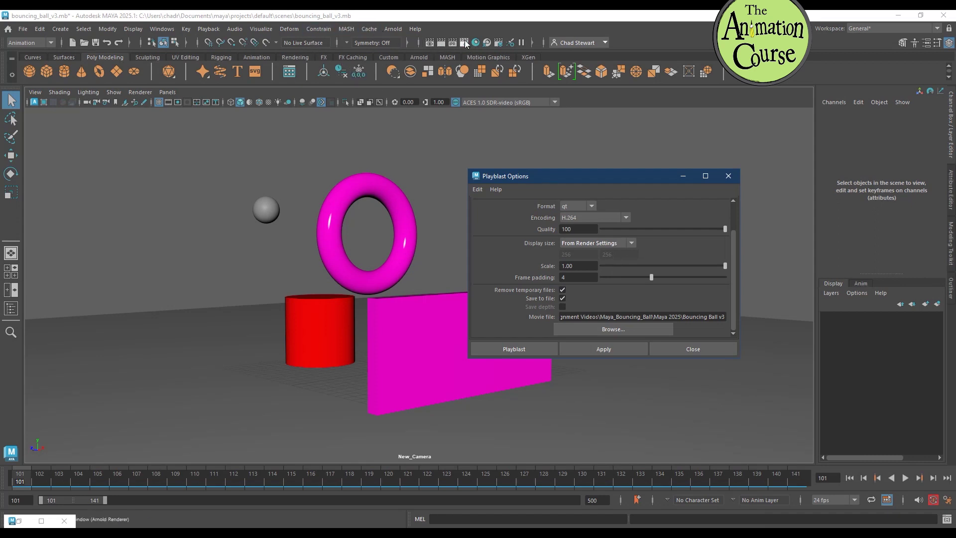
Step: Set the image size preset to HD_1080 in the render settings and close them
{"action": "left_click", "coordinate": [465, 42]}
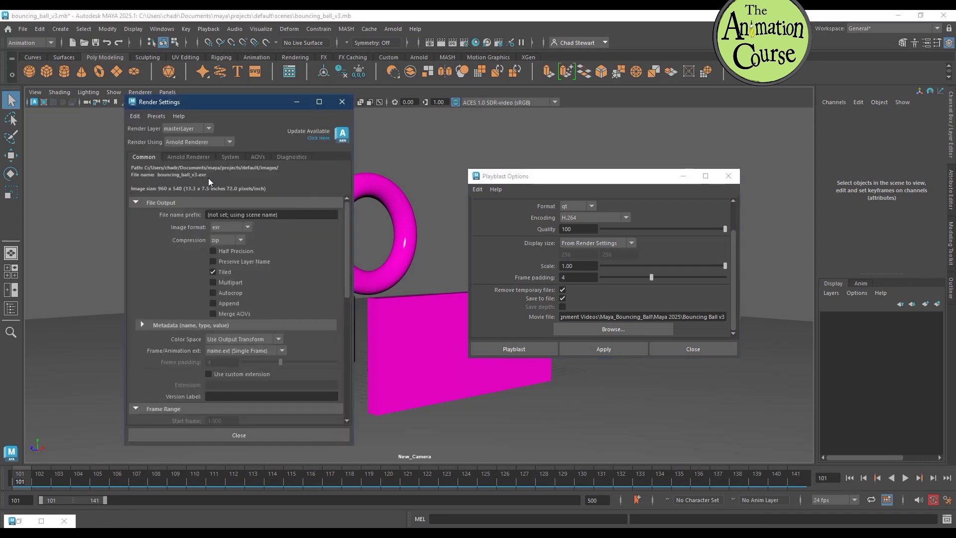
{"action": "scroll", "coordinate": [282, 239], "scroll_direction": "down", "scroll_amount": 3}
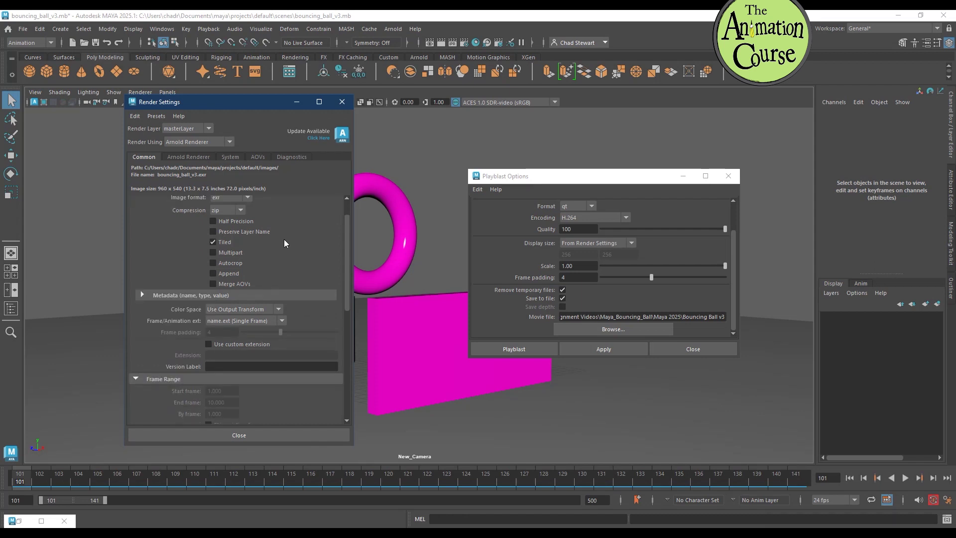
{"action": "left_click_drag", "start_coordinate": [349, 253], "coordinate": [352, 332]}
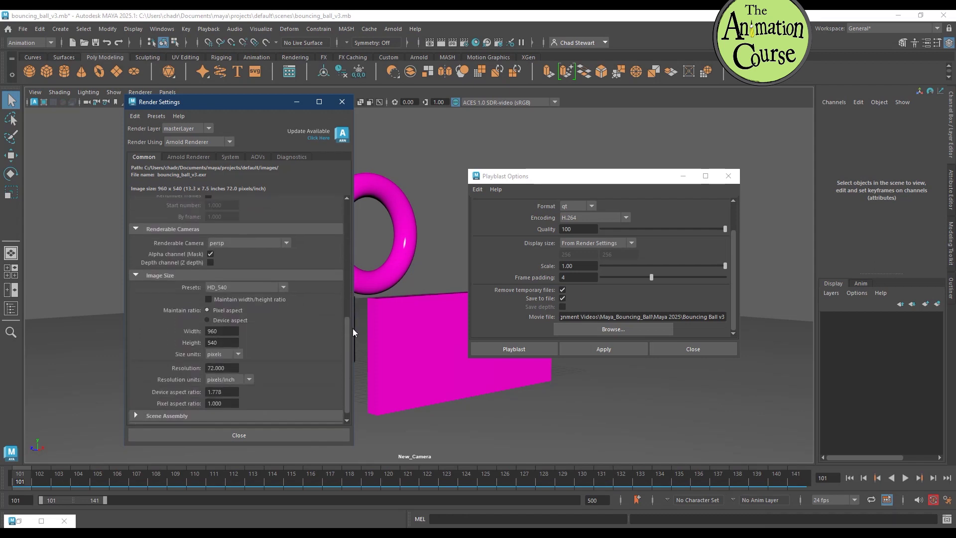
{"action": "left_click", "coordinate": [282, 289]}
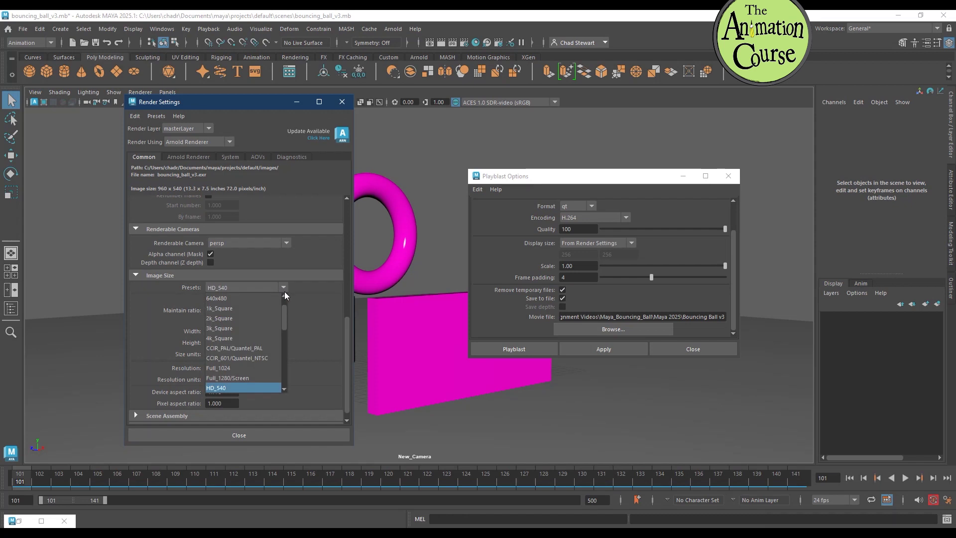
{"action": "left_click_drag", "start_coordinate": [284, 312], "coordinate": [286, 337]}
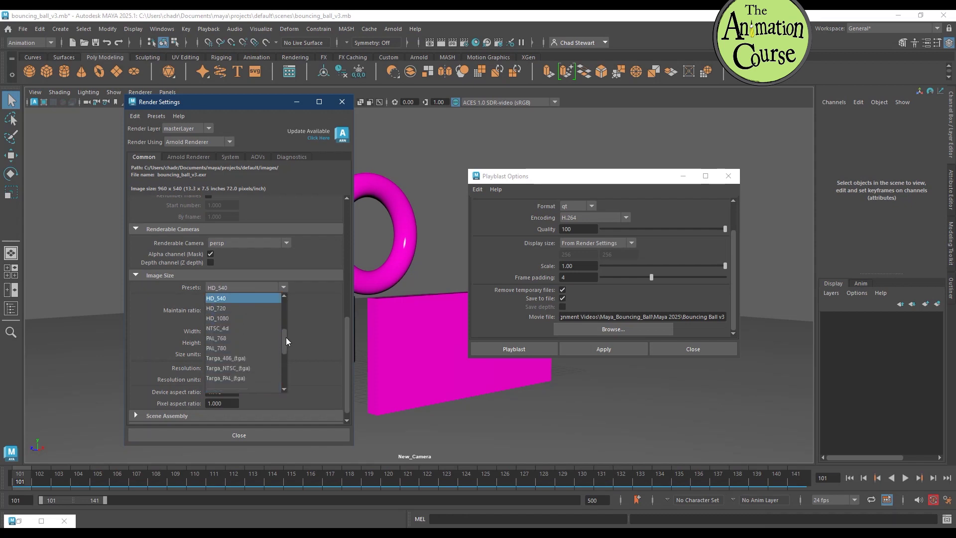
{"action": "left_click", "coordinate": [224, 309]}
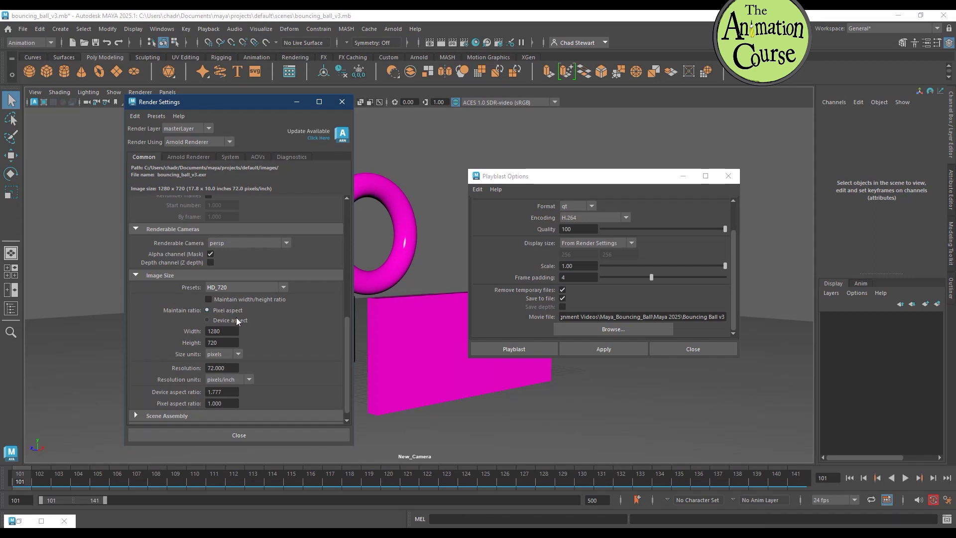
{"action": "left_click", "coordinate": [249, 287]}
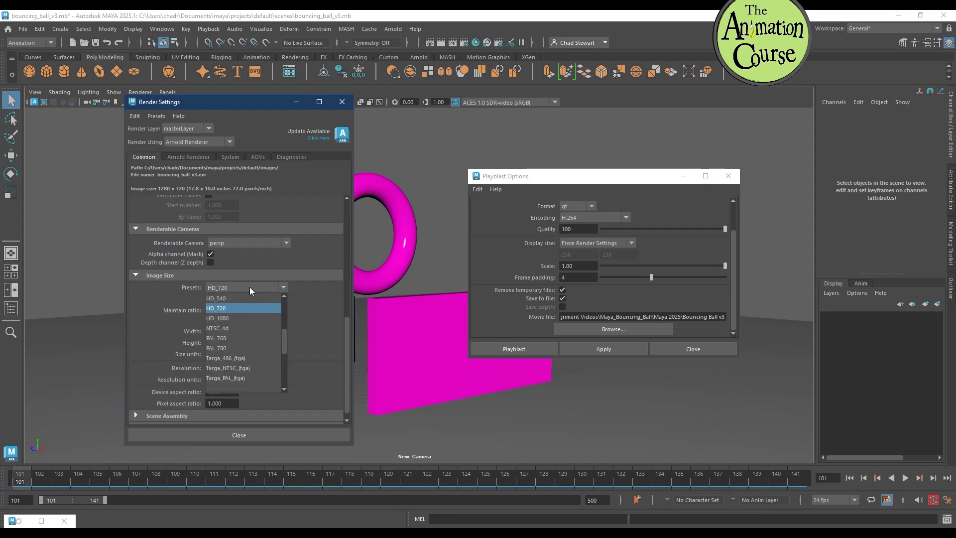
{"action": "left_click", "coordinate": [239, 312]}
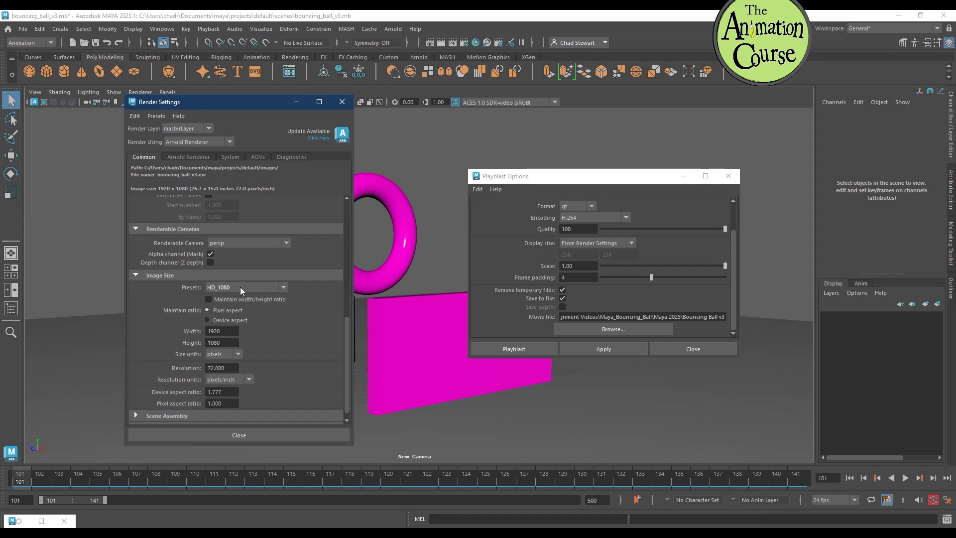
{"action": "left_click", "coordinate": [272, 435]}
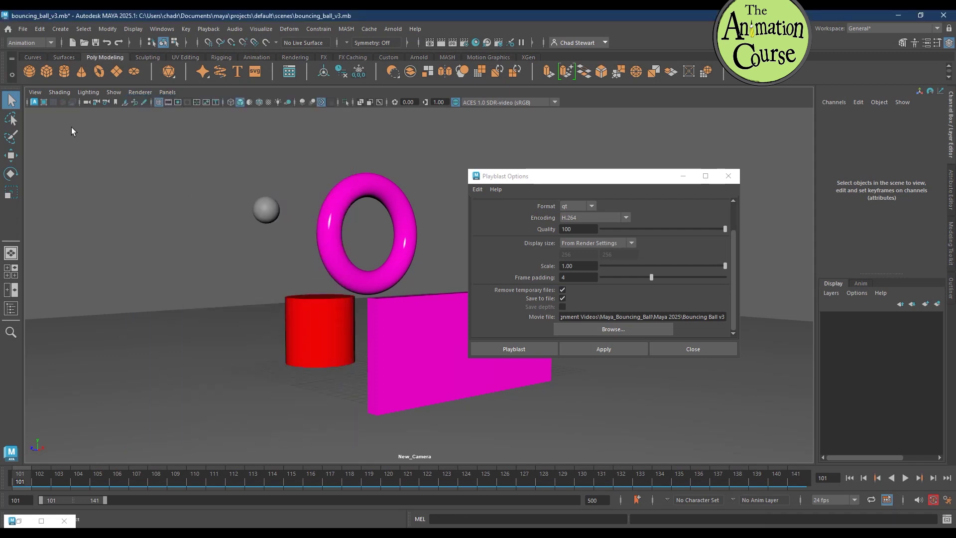
Step: Save the preferences and hide the grid in the New_Camera view
{"action": "left_click", "coordinate": [23, 28]}
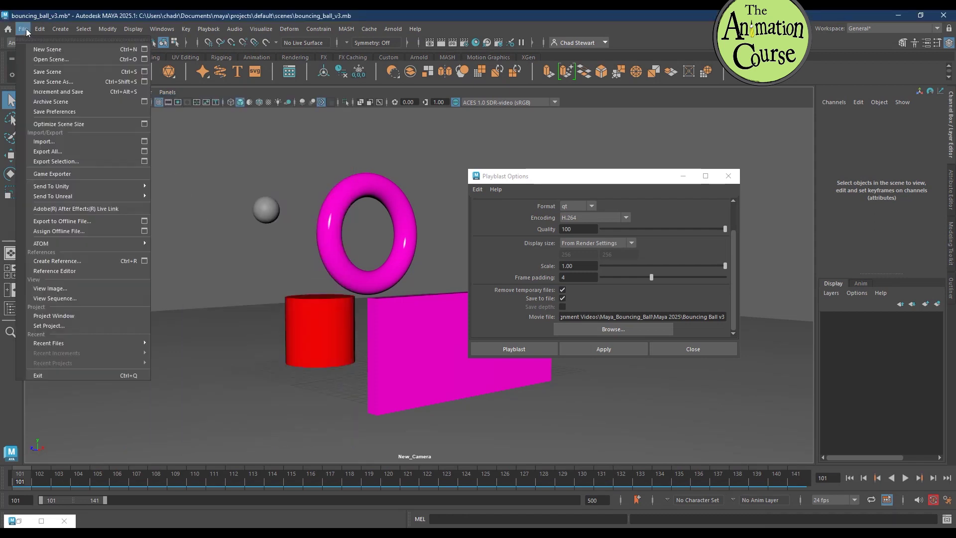
{"action": "left_click", "coordinate": [46, 113]}
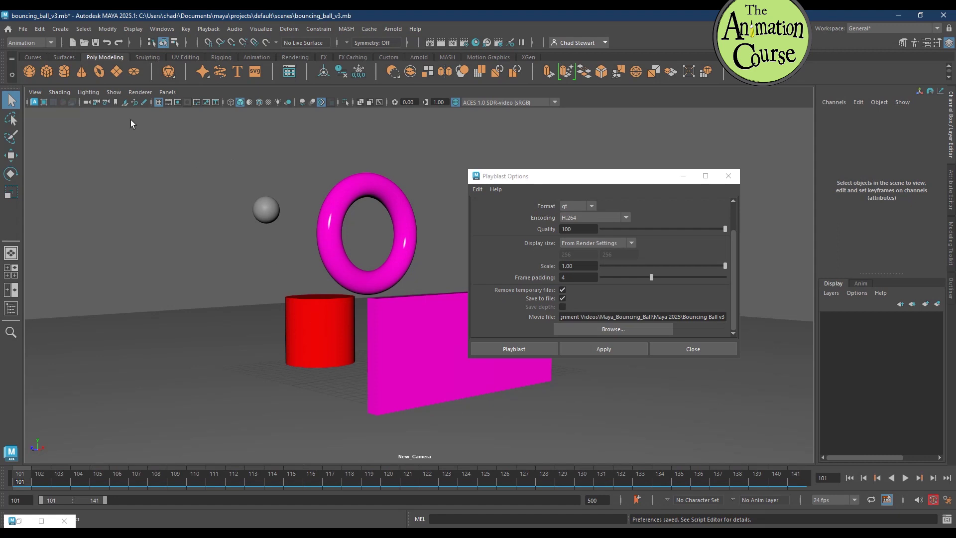
{"action": "left_click", "coordinate": [113, 92]}
{"action": "mouse_move", "coordinate": [132, 136]}
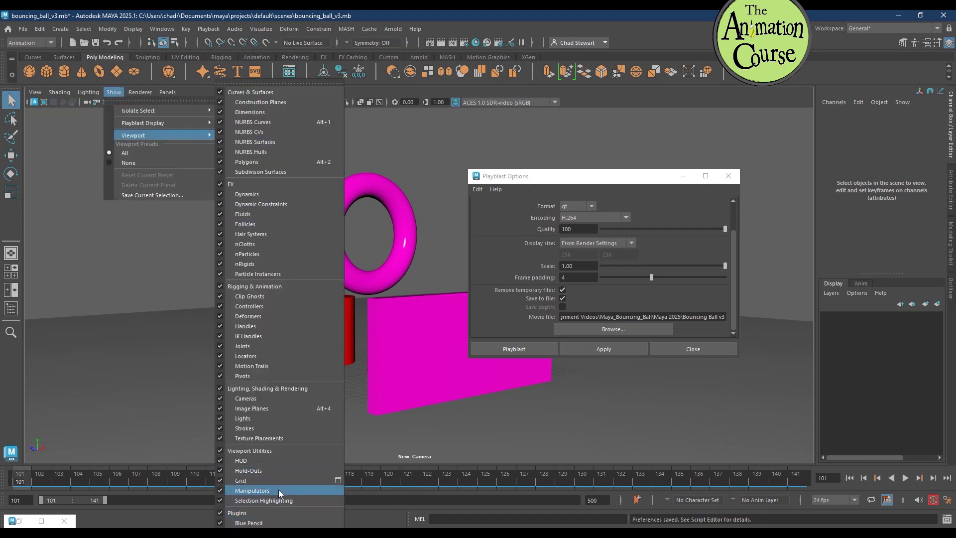
{"action": "left_click", "coordinate": [267, 481]}
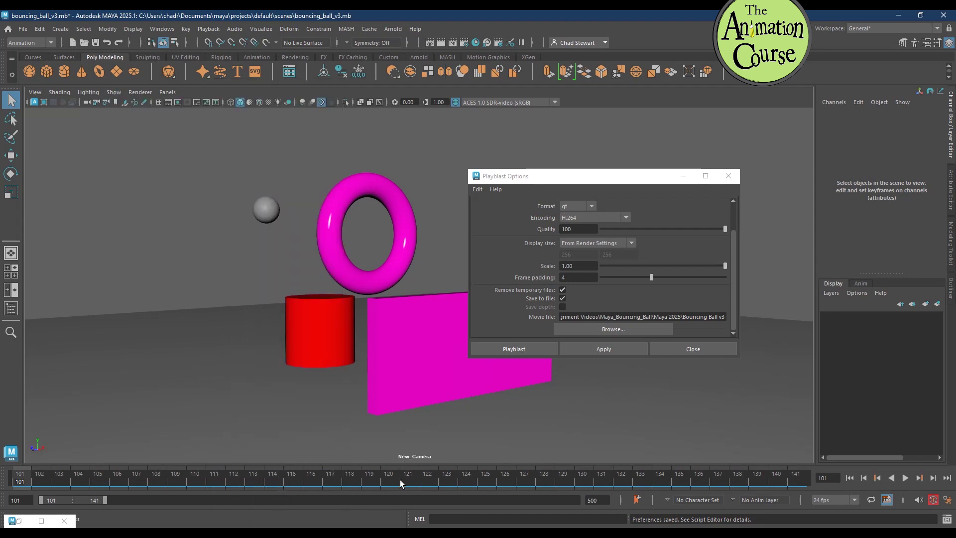
Step: Playblast the animation to the qt movie, bring its player window into view and close it
{"action": "left_click", "coordinate": [518, 346]}
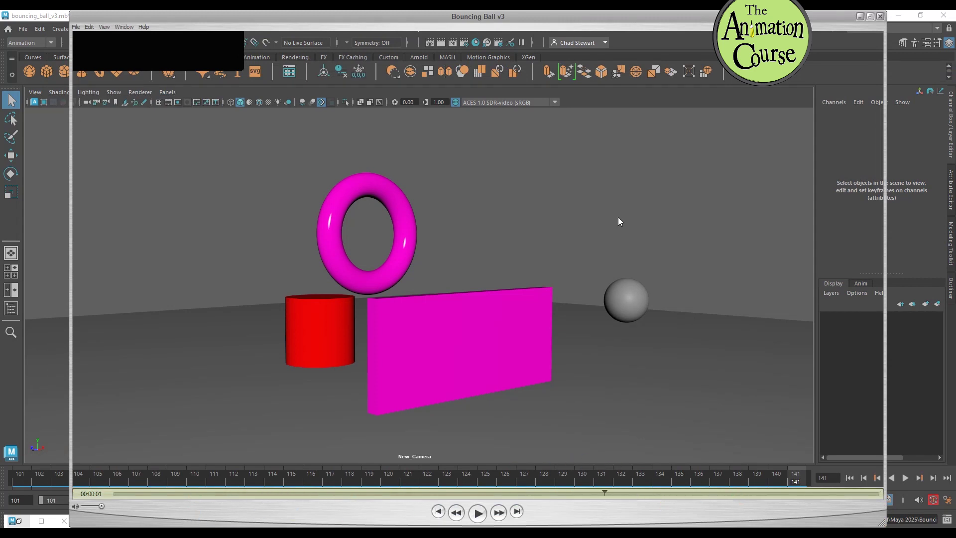
{"action": "left_click_drag", "start_coordinate": [550, 26], "coordinate": [546, 33]}
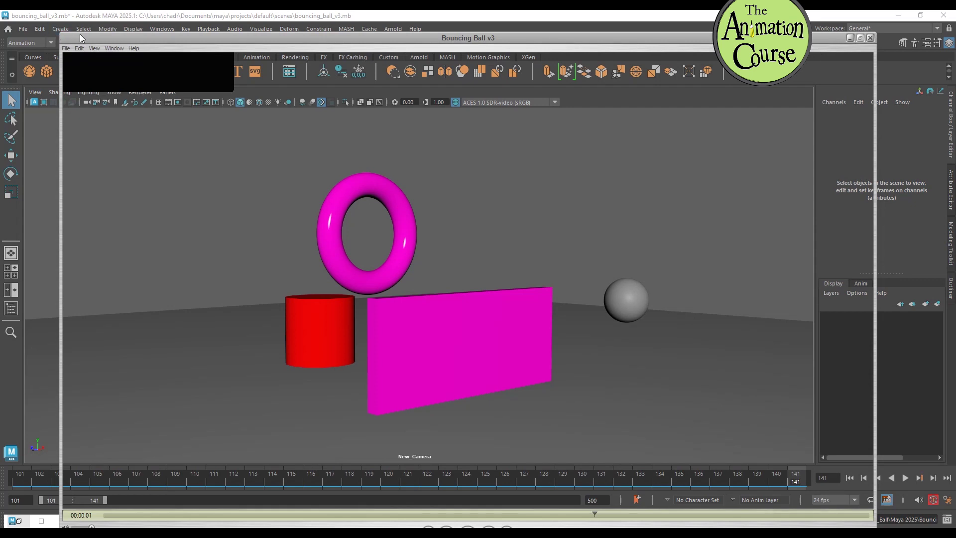
{"action": "left_click_drag", "start_coordinate": [82, 39], "coordinate": [52, 19]}
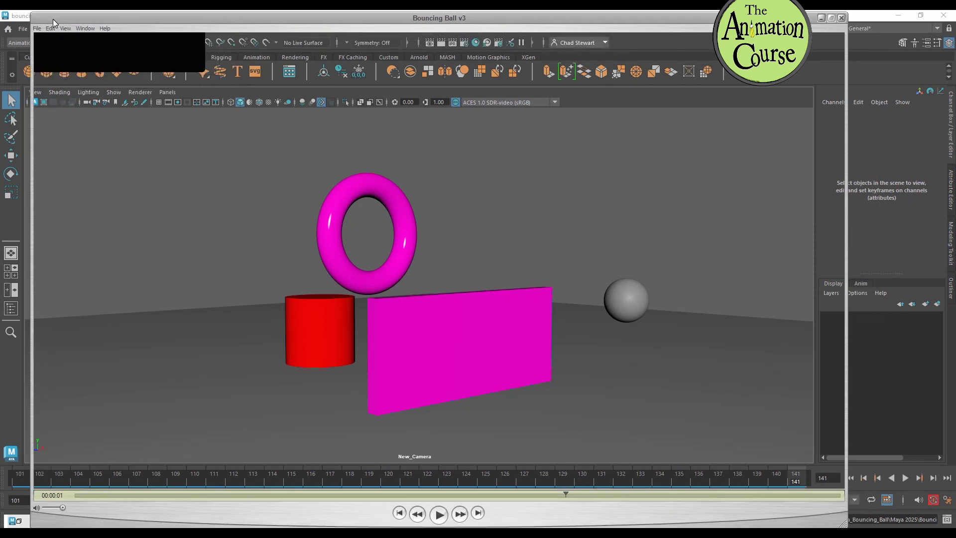
{"action": "left_click", "coordinate": [841, 18]}
Step: Reopen the playblast options, set the format to avi with encoding none, and playblast the animation again
{"action": "right_click", "coordinate": [309, 485]}
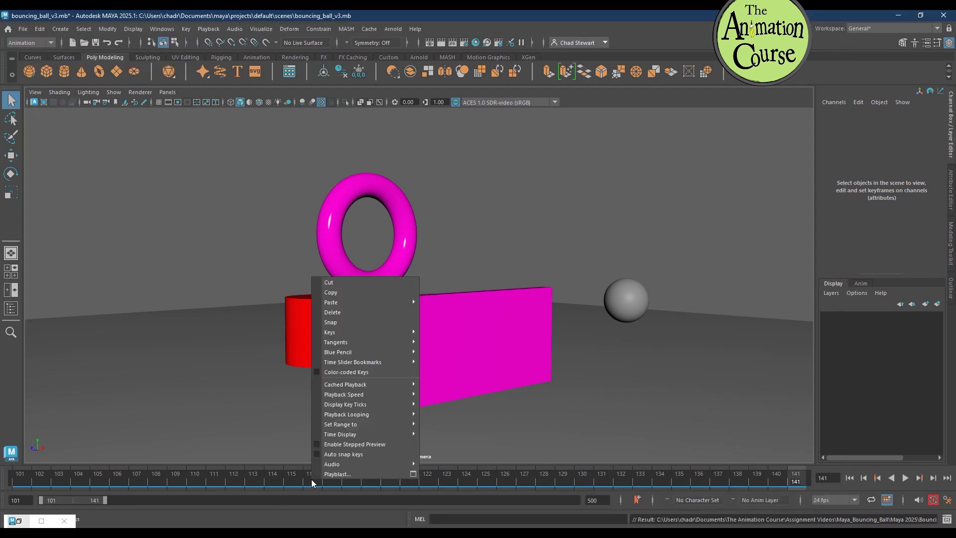
{"action": "left_click", "coordinate": [413, 474]}
{"action": "left_click", "coordinate": [589, 239]}
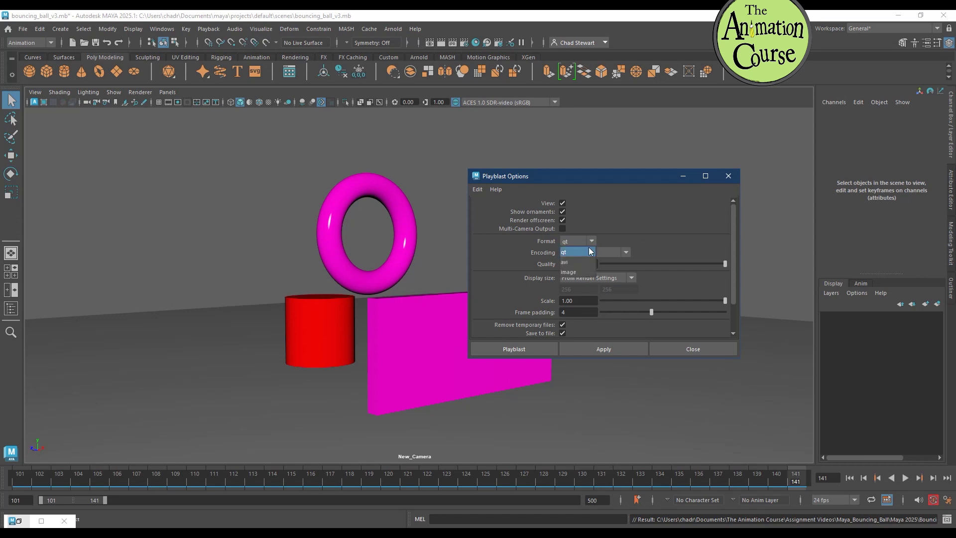
{"action": "left_click", "coordinate": [581, 264]}
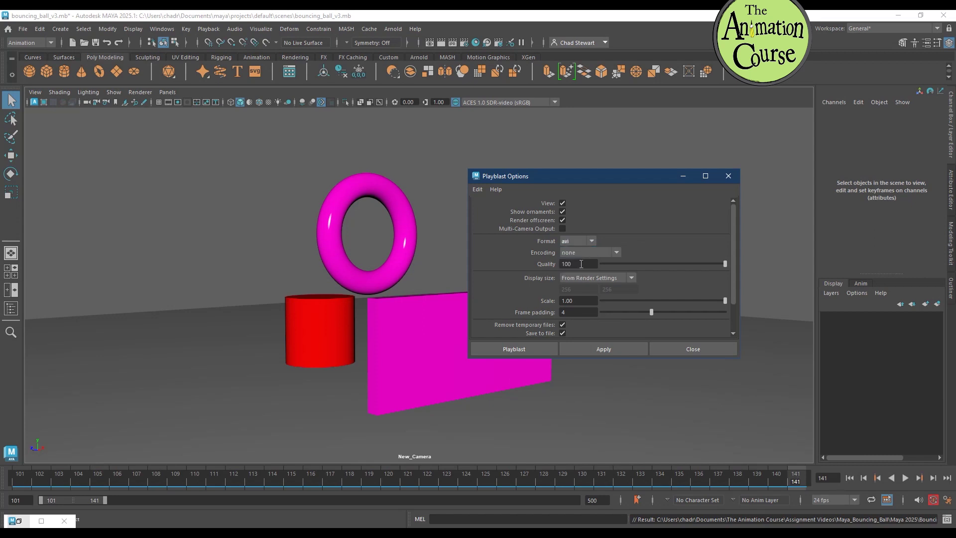
{"action": "left_click", "coordinate": [618, 253]}
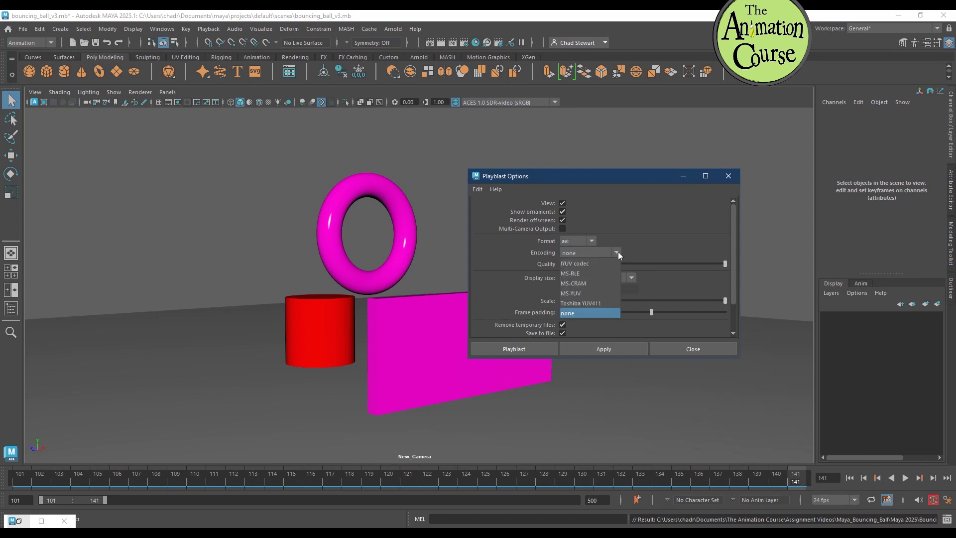
{"action": "left_click", "coordinate": [646, 247]}
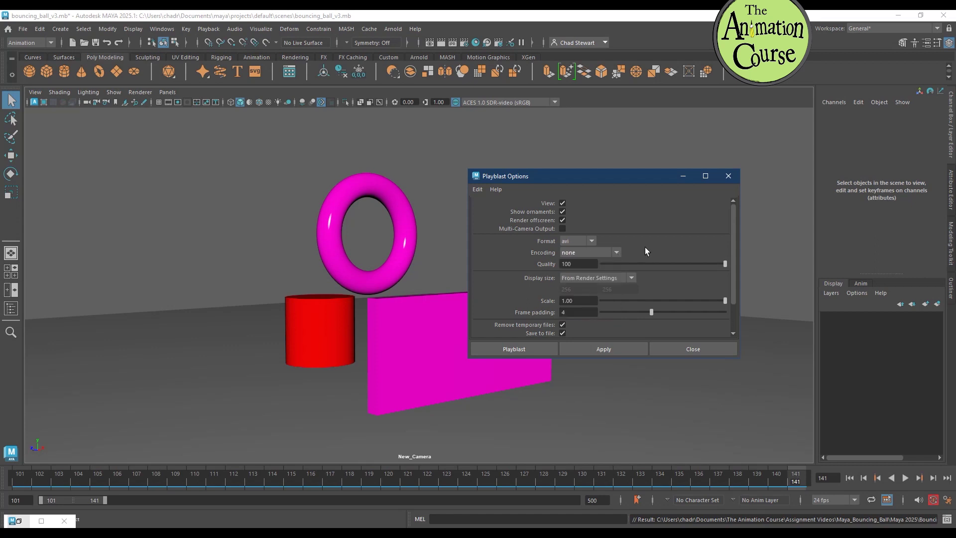
{"action": "left_click", "coordinate": [530, 351]}
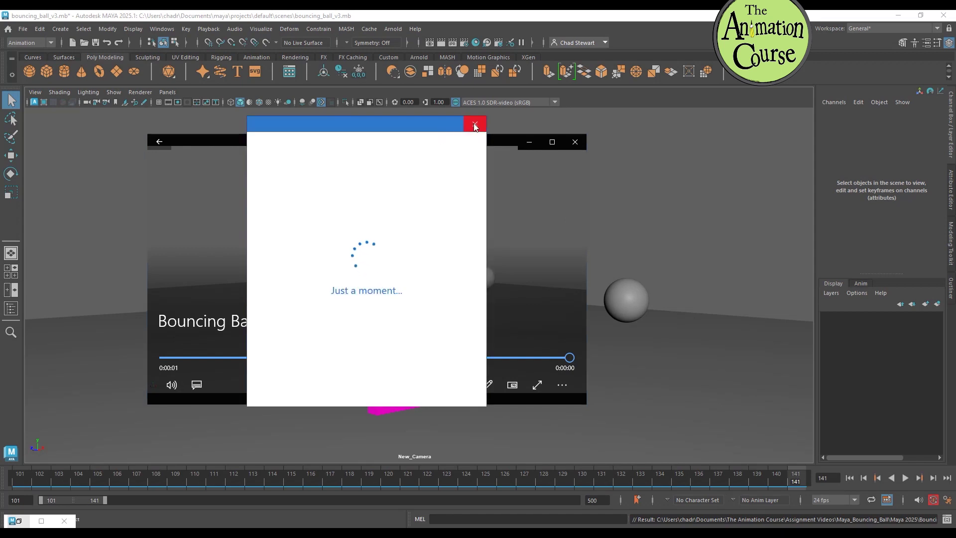
Step: Dismiss the pop-up over the video player, scrub back through the AVI movie and close the player
{"action": "left_click", "coordinate": [475, 125]}
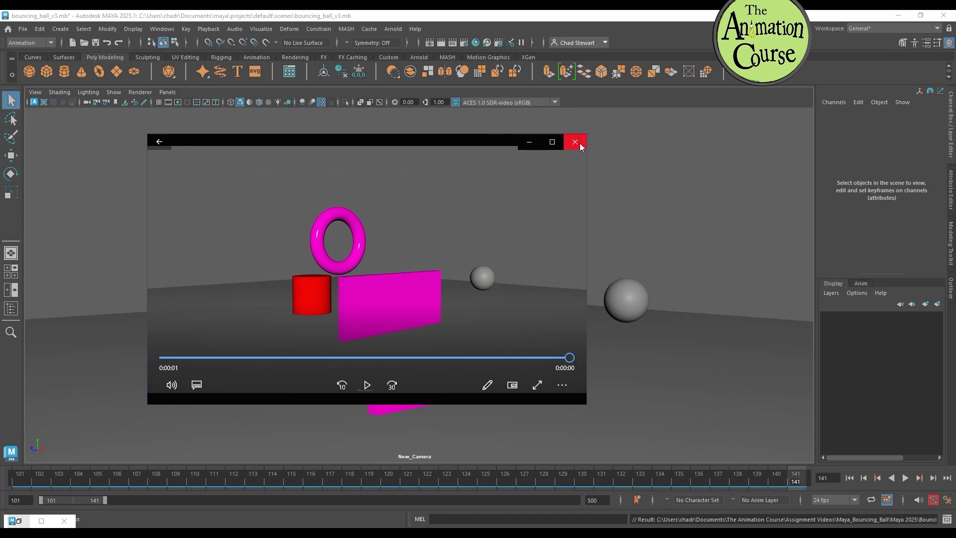
{"action": "left_click_drag", "start_coordinate": [570, 358], "coordinate": [504, 360]}
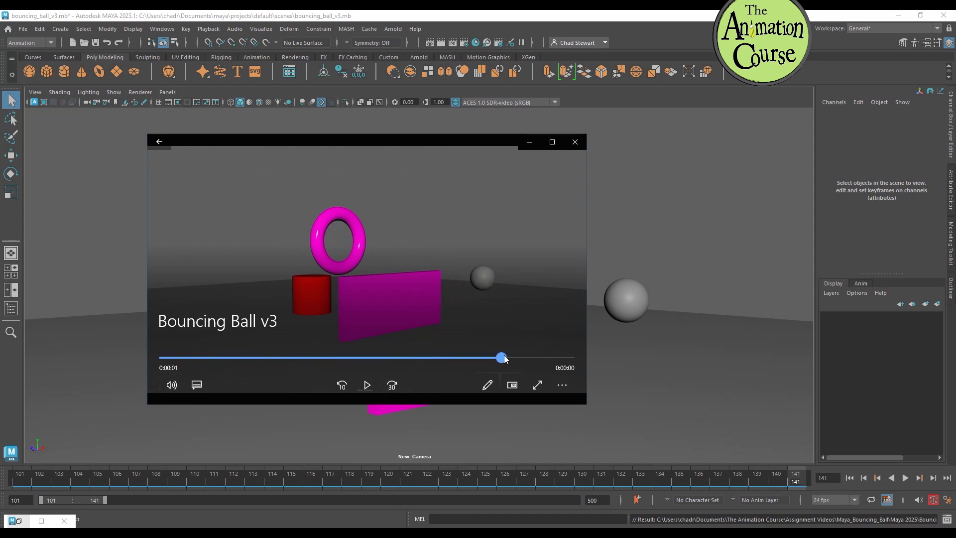
{"action": "left_click", "coordinate": [575, 143]}
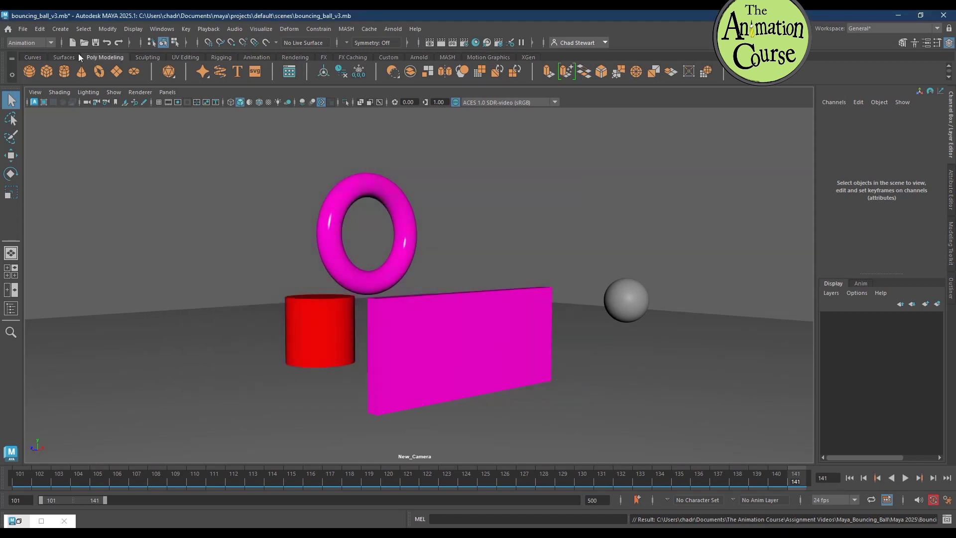
{"action": "left_click", "coordinate": [24, 29]}
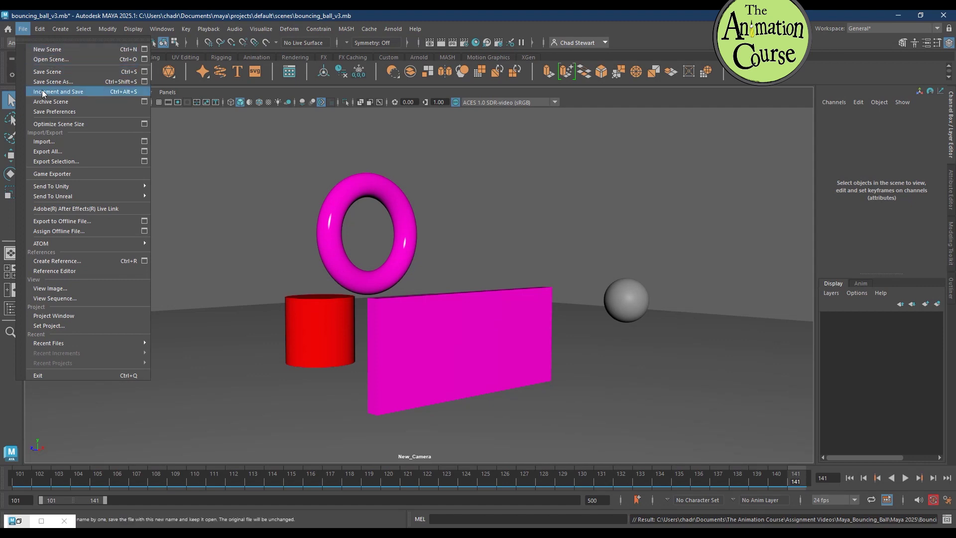
{"action": "left_click", "coordinate": [602, 195]}
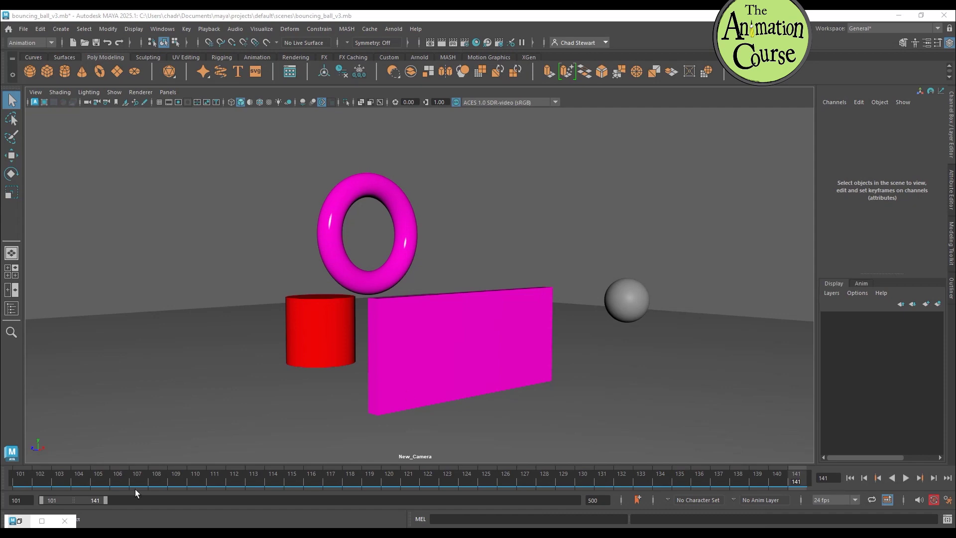
Step: Switch to the Chrome window with the course syllabus and examine the Bouncing Ball assignments' upload requirements
{"action": "mouse_move", "coordinate": [268, 514]}
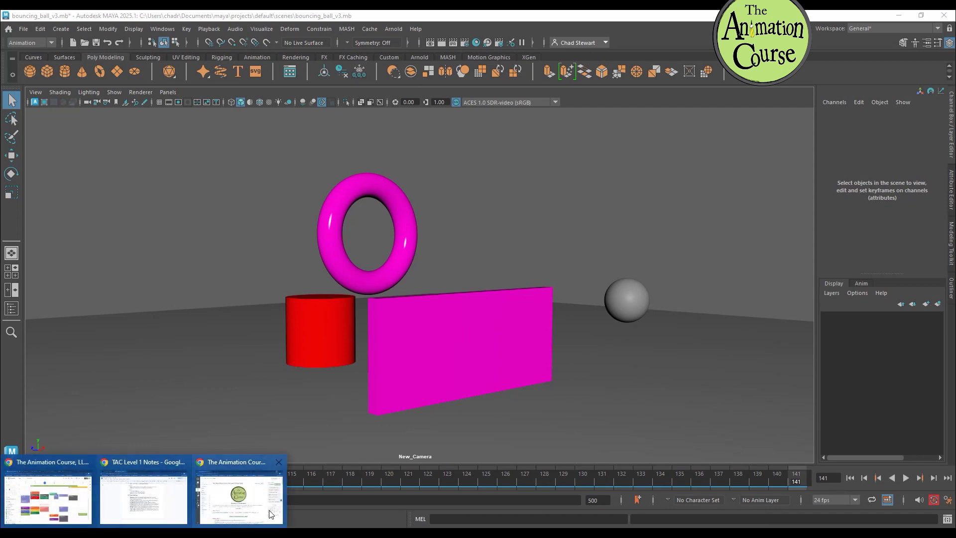
{"action": "left_click", "coordinate": [260, 500]}
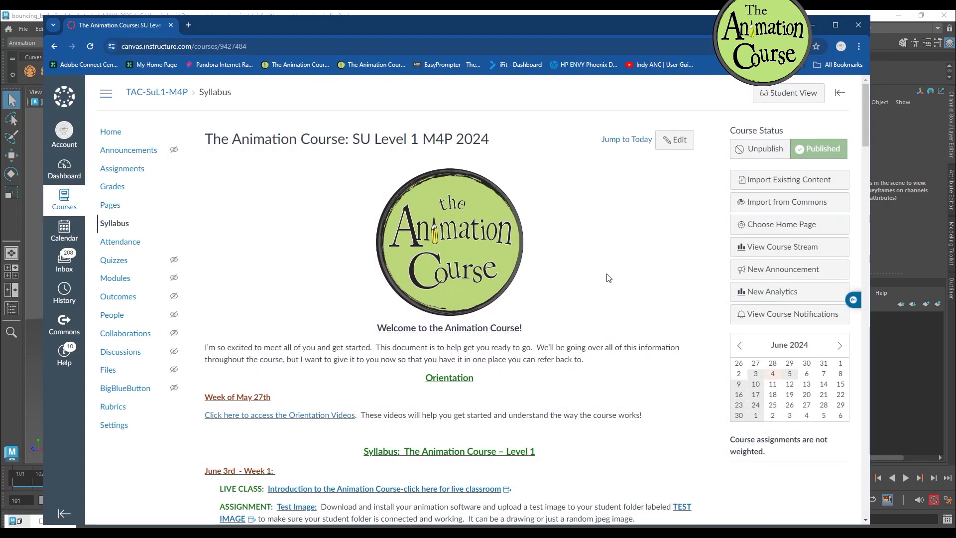
{"action": "scroll", "coordinate": [594, 275], "scroll_direction": "down", "scroll_amount": 5}
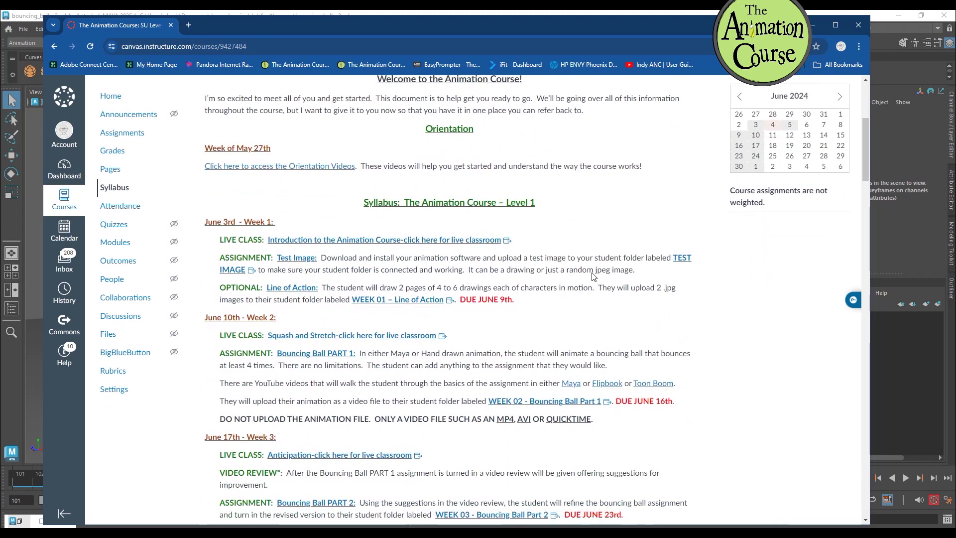
{"action": "scroll", "coordinate": [594, 275], "scroll_direction": "down", "scroll_amount": 2}
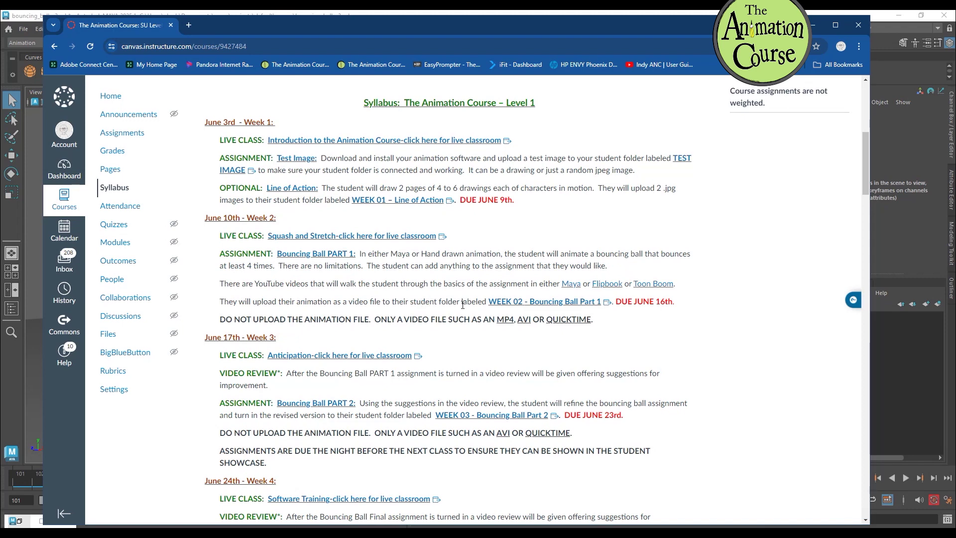
Step: Follow the syllabus link for the Week 02 submission to Google Drive and open the student's Week 02 - Bouncing Ball Part 1 folder
{"action": "left_click", "coordinate": [556, 302]}
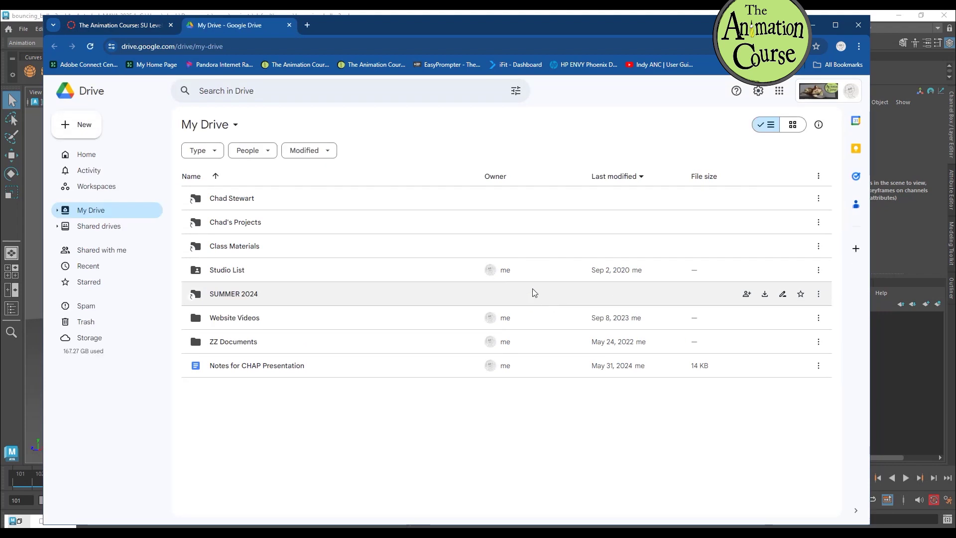
{"action": "double_click", "coordinate": [238, 198]}
{"action": "double_click", "coordinate": [238, 198]}
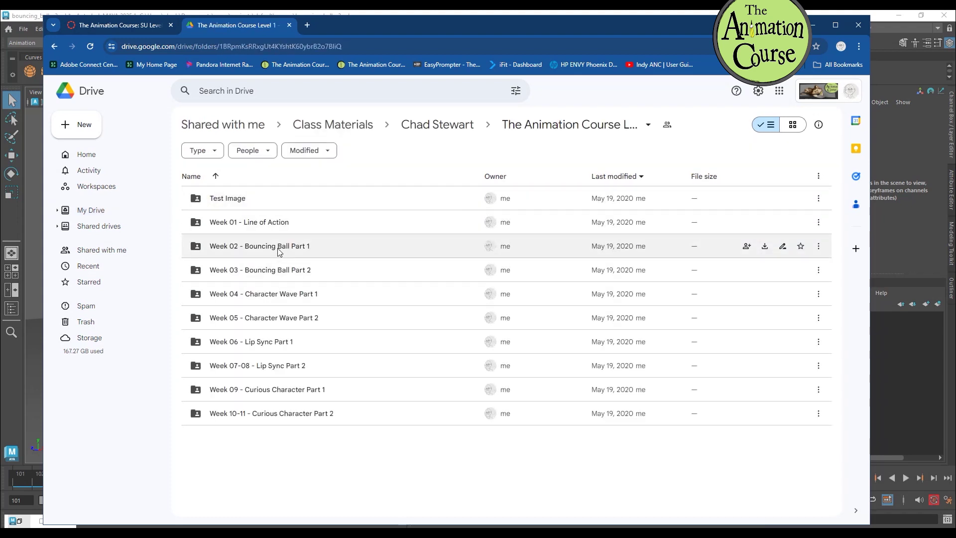
{"action": "double_click", "coordinate": [251, 247]}
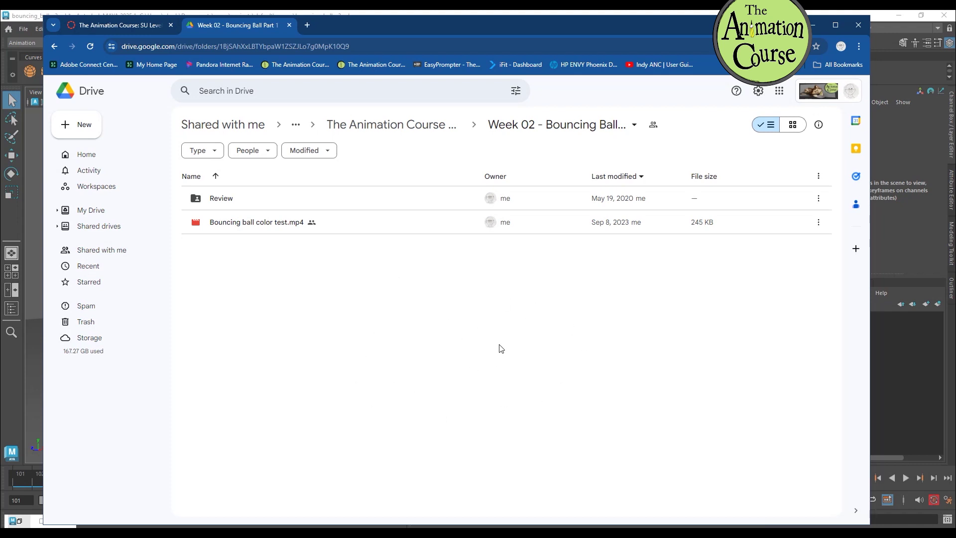
{"action": "left_click", "coordinate": [75, 128]}
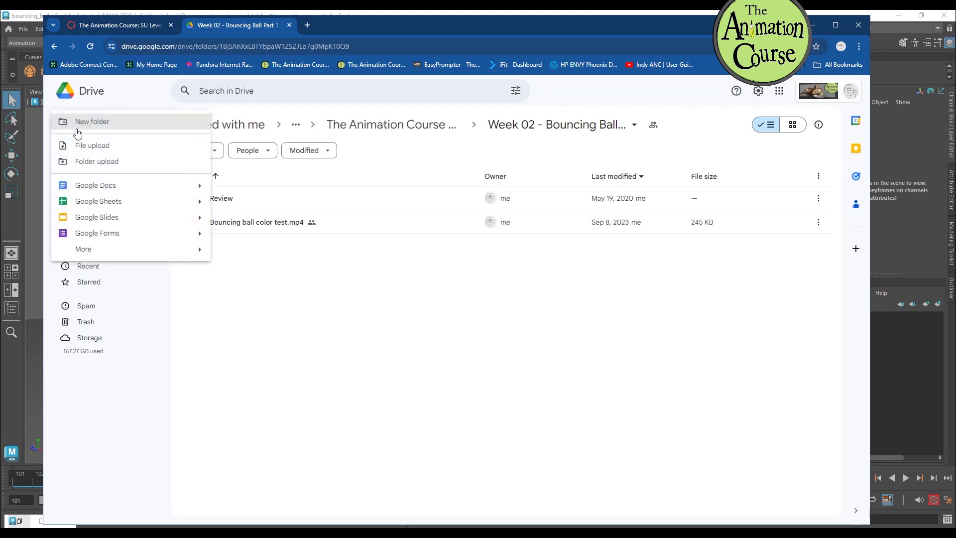
{"action": "left_click", "coordinate": [107, 147]}
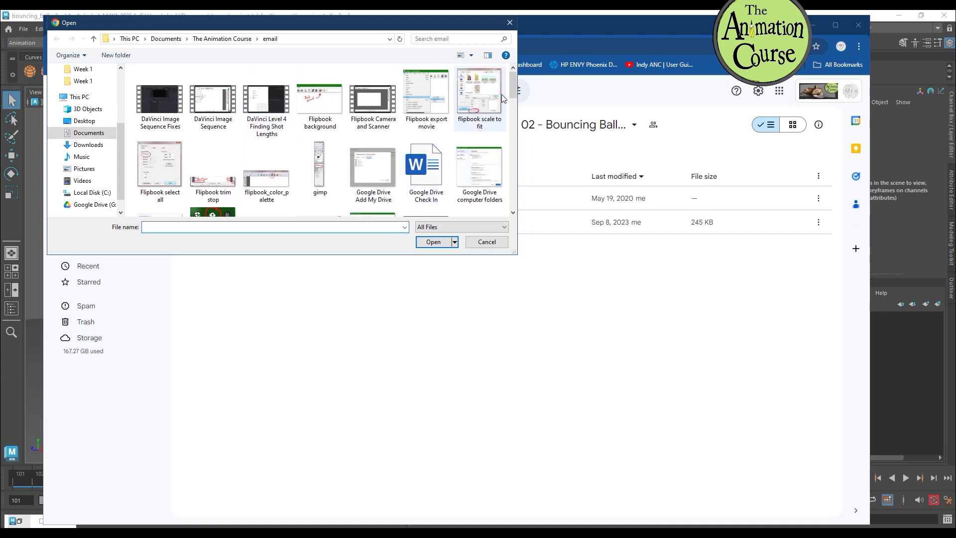
{"action": "left_click_drag", "start_coordinate": [513, 90], "coordinate": [513, 108]}
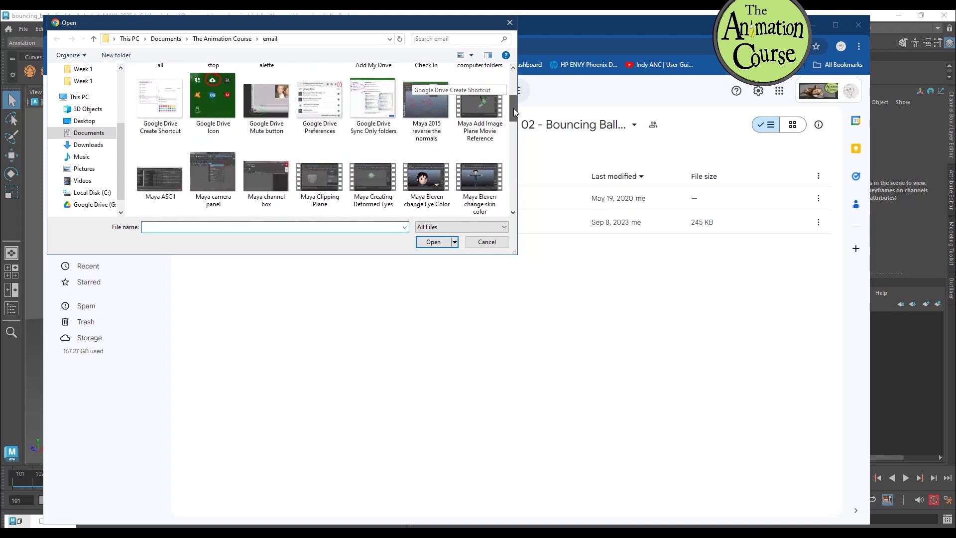
{"action": "left_click", "coordinate": [510, 24]}
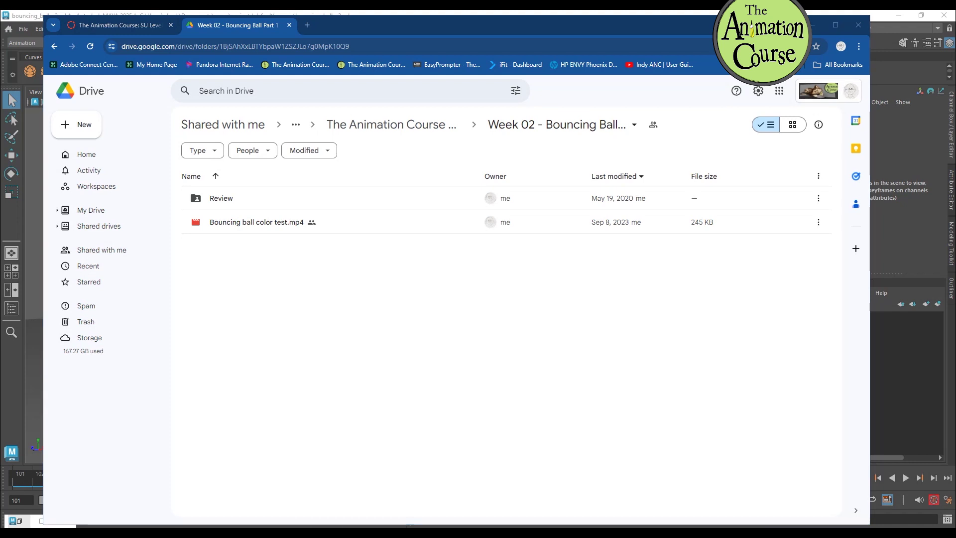
Step: Bring the Maya 2025 File Explorer window beside Drive, play the Bouncing Ball v3 QuickTime movie in Movies & TV, and close the player
{"action": "left_click_drag", "start_coordinate": [955, 151], "coordinate": [716, 92]}
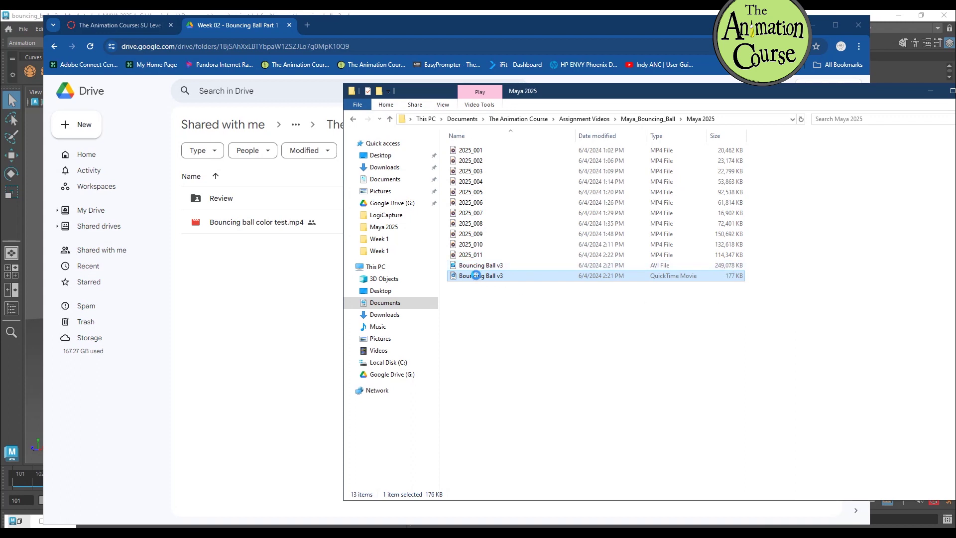
{"action": "right_click", "coordinate": [477, 278]}
{"action": "mouse_move", "coordinate": [501, 342]}
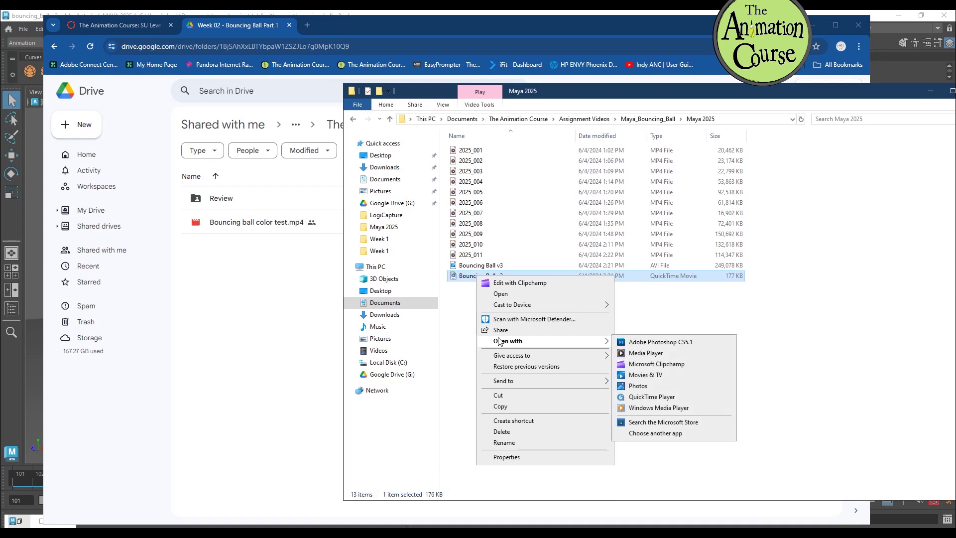
{"action": "left_click", "coordinate": [642, 376]}
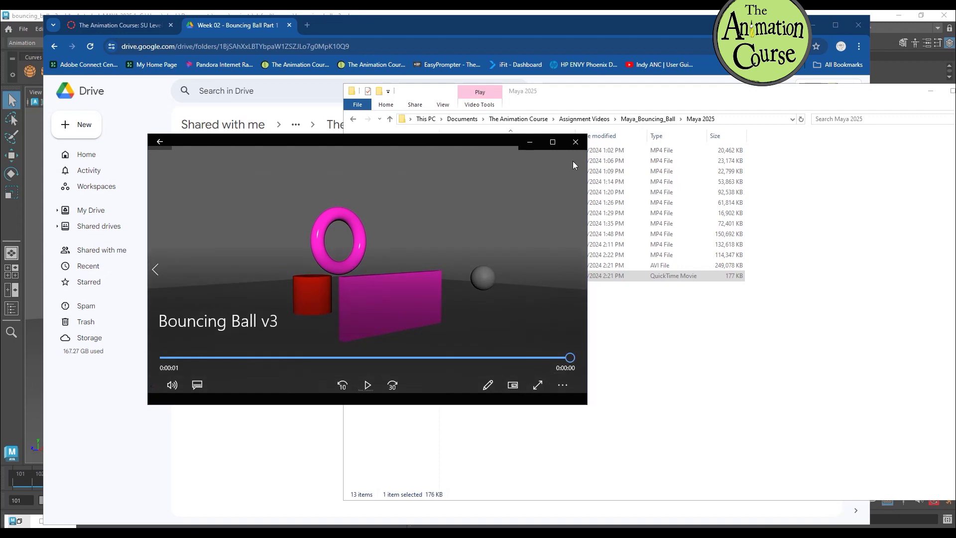
{"action": "left_click", "coordinate": [368, 385]}
{"action": "left_click", "coordinate": [576, 142]}
Step: Upload the Bouncing Ball v3 AVI file from the Maya 2025 folder to the Week 02 Drive folder
{"action": "left_click", "coordinate": [473, 266]}
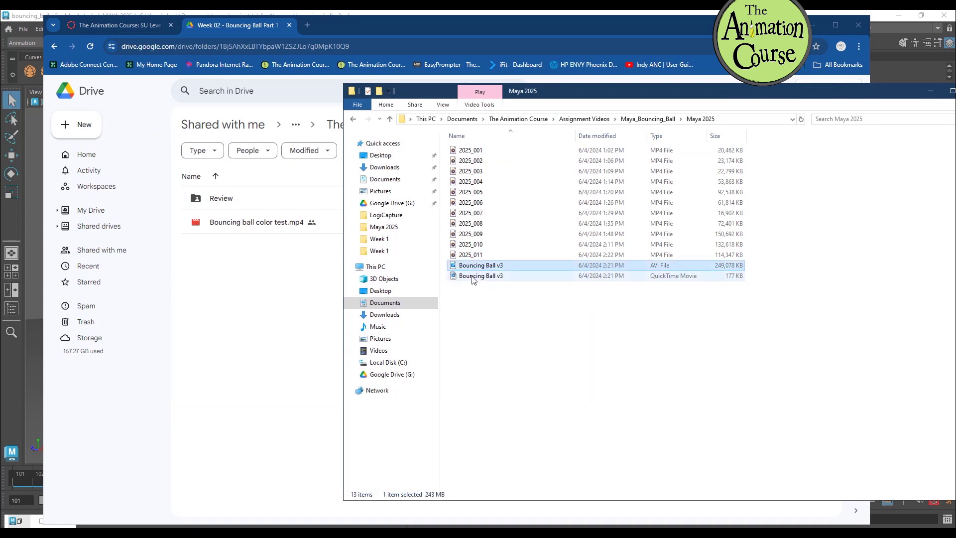
{"action": "left_click_drag", "start_coordinate": [476, 269], "coordinate": [294, 304]}
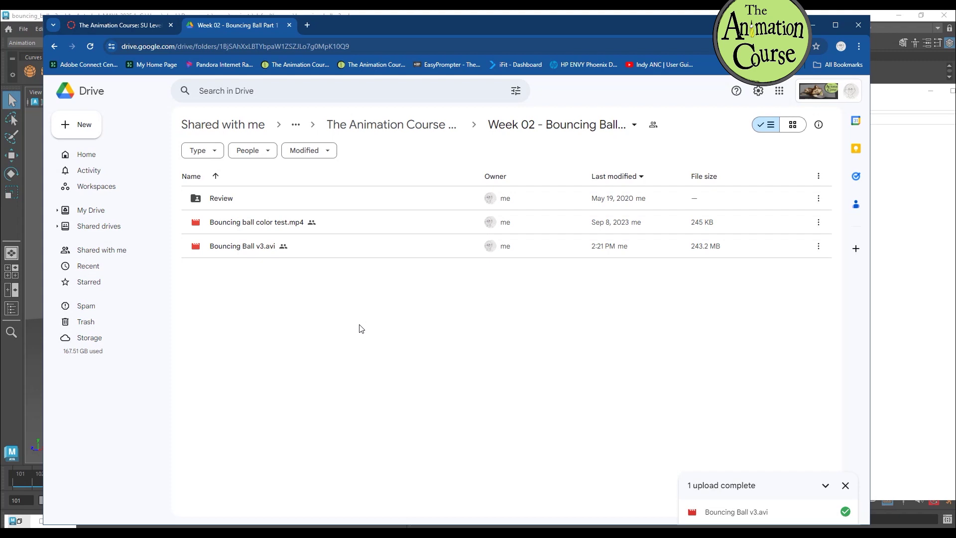
Step: Preview the uploaded Bouncing Ball v3.avi and the Bouncing ball color test.mp4 in Drive, returning to the folder after each
{"action": "double_click", "coordinate": [238, 247]}
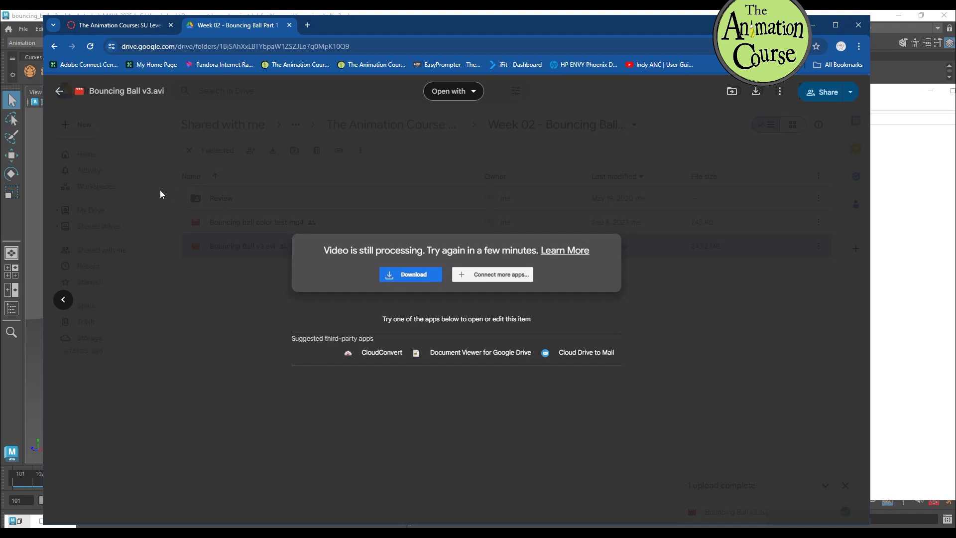
{"action": "left_click", "coordinate": [60, 93]}
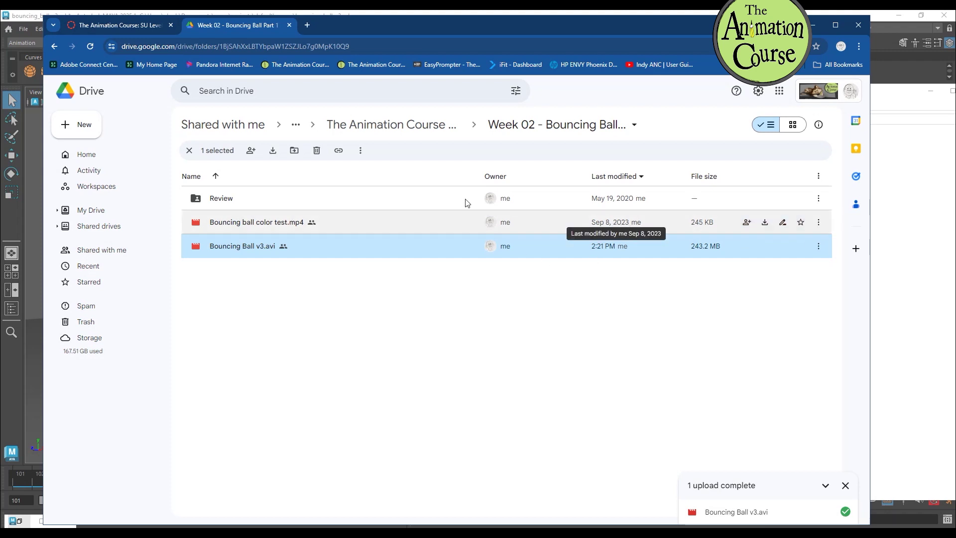
{"action": "left_click", "coordinate": [267, 222]}
{"action": "double_click", "coordinate": [268, 222]}
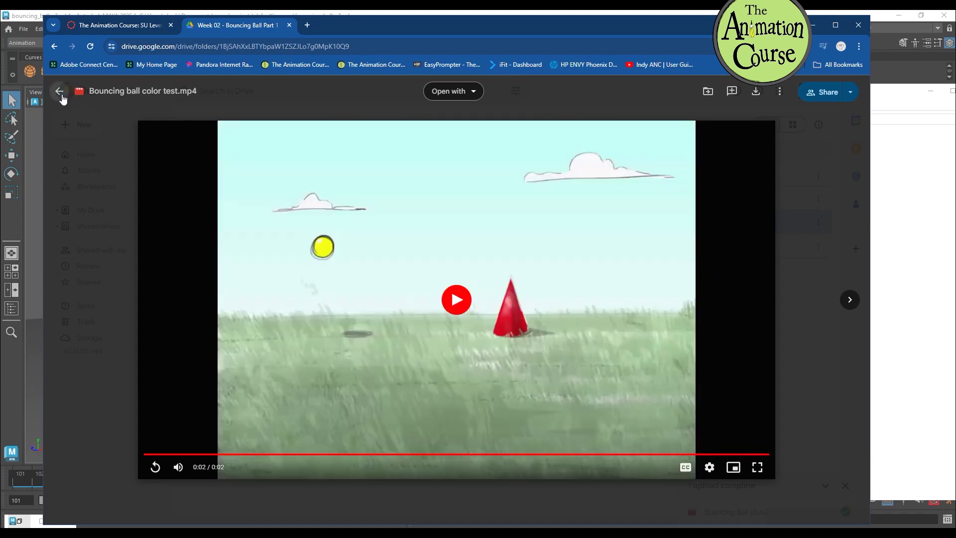
{"action": "left_click", "coordinate": [59, 91]}
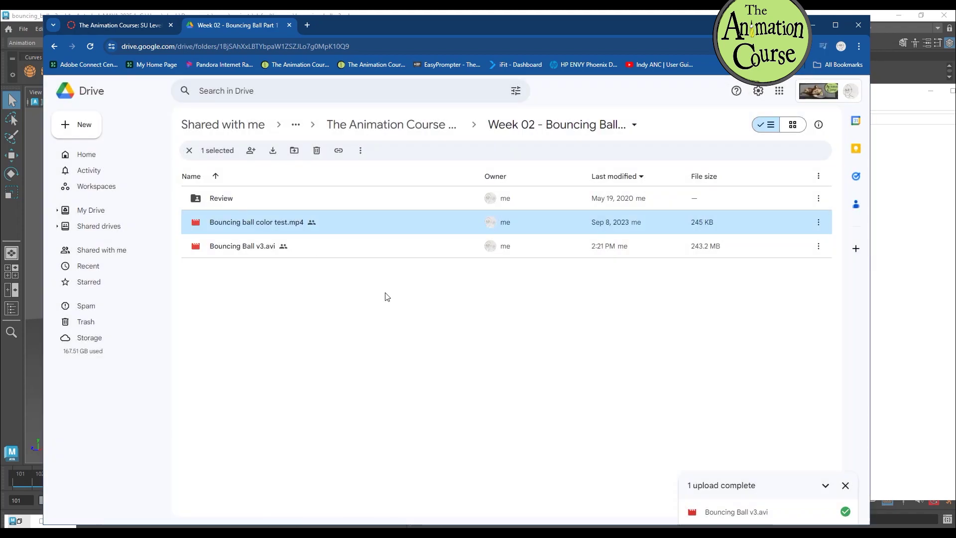